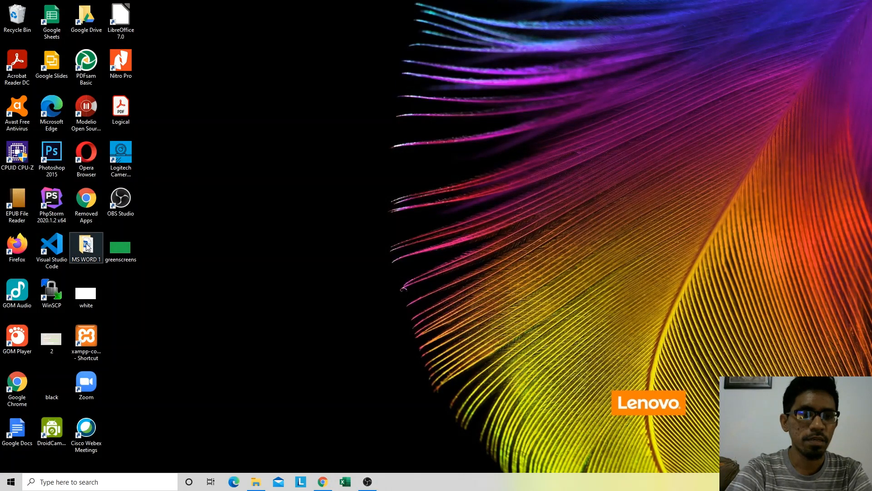
Step: Open the Latihan 1 document from the MS WORD 1 folder on the desktop and deselect its text
left_click(88, 245)
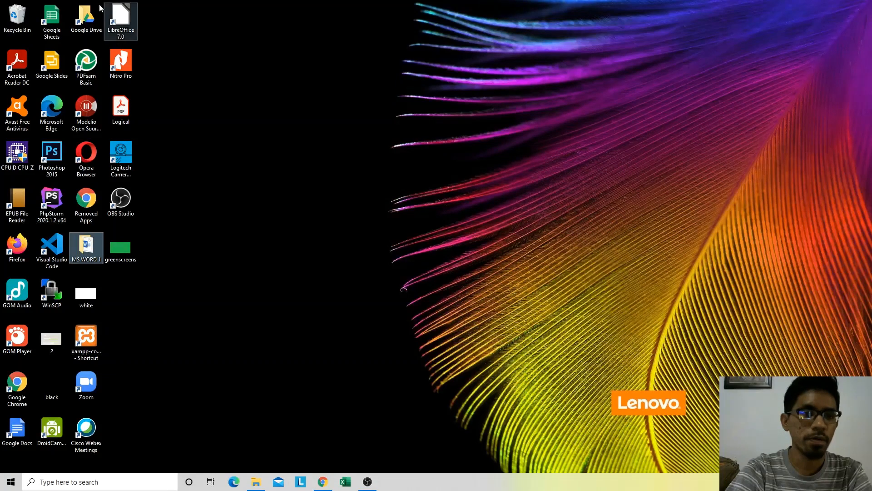
double_click(87, 248)
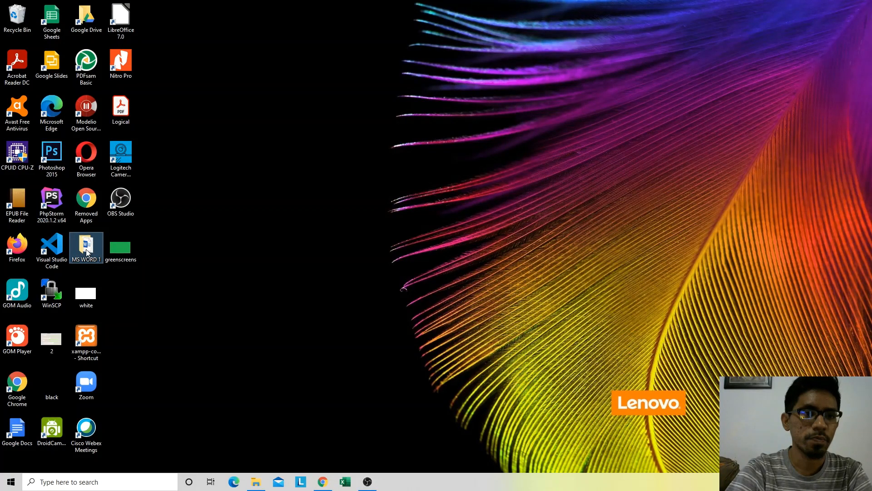
left_click(483, 7)
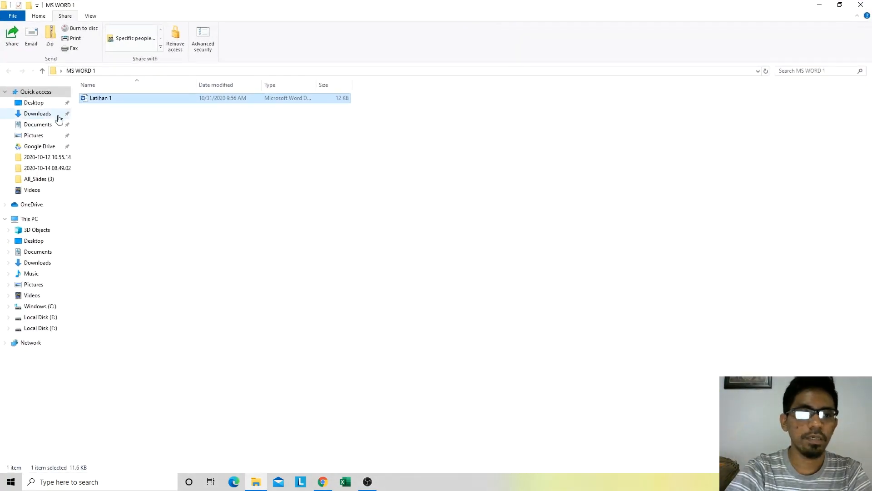
double_click(96, 99)
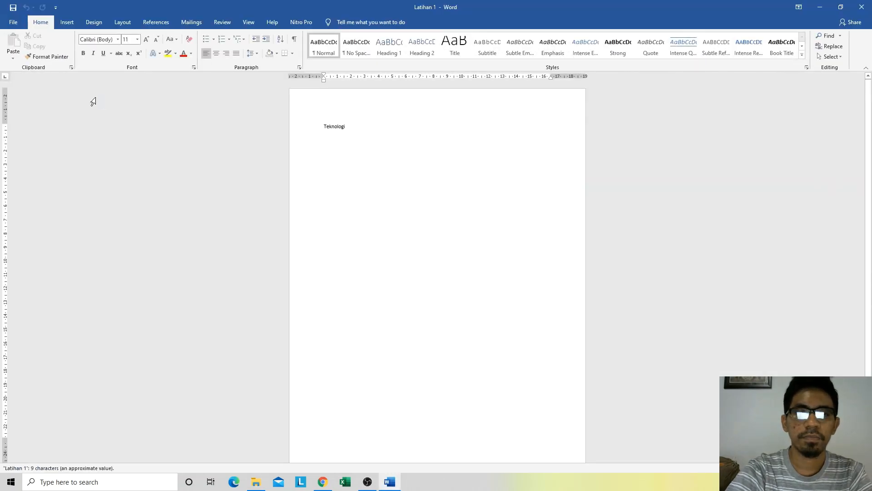
left_click(131, 185)
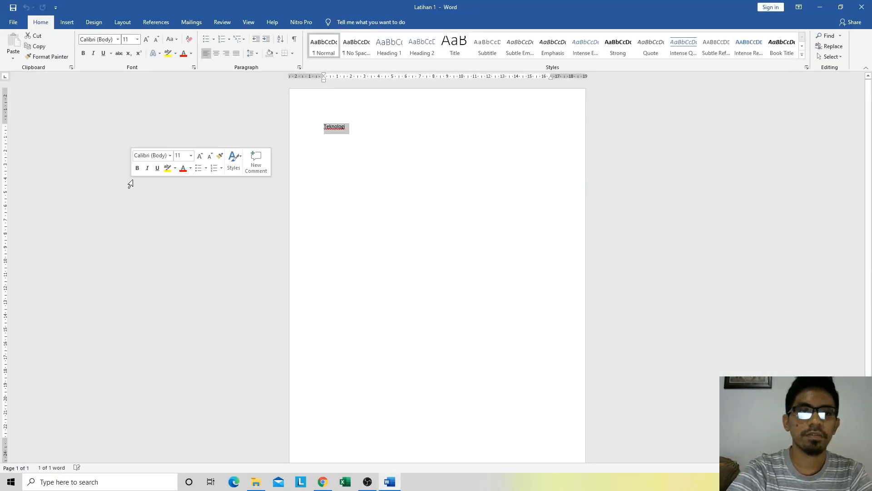
left_click(375, 132)
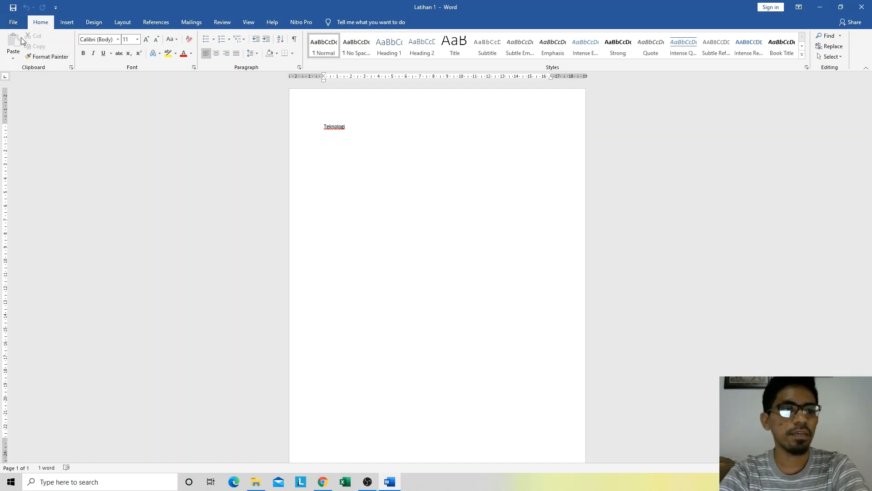
Step: Examine the start page for creating and reopening documents and the range of templates available for a new document
left_click(13, 23)
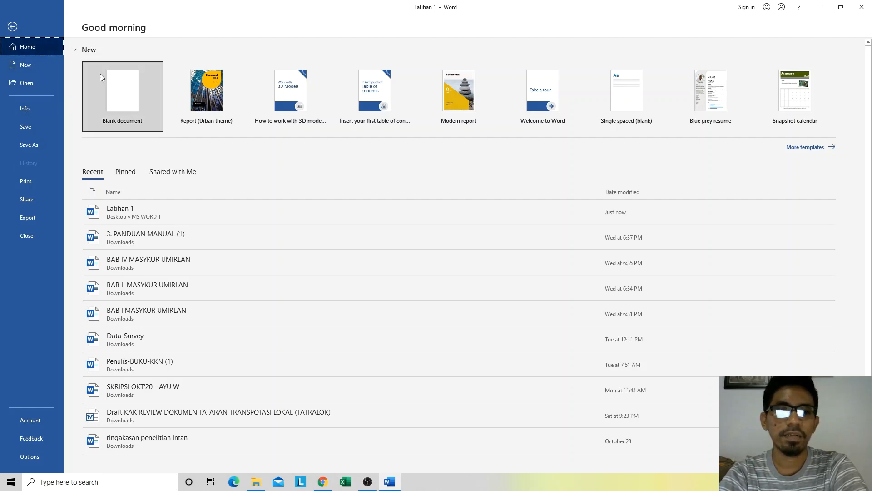
left_click(13, 28)
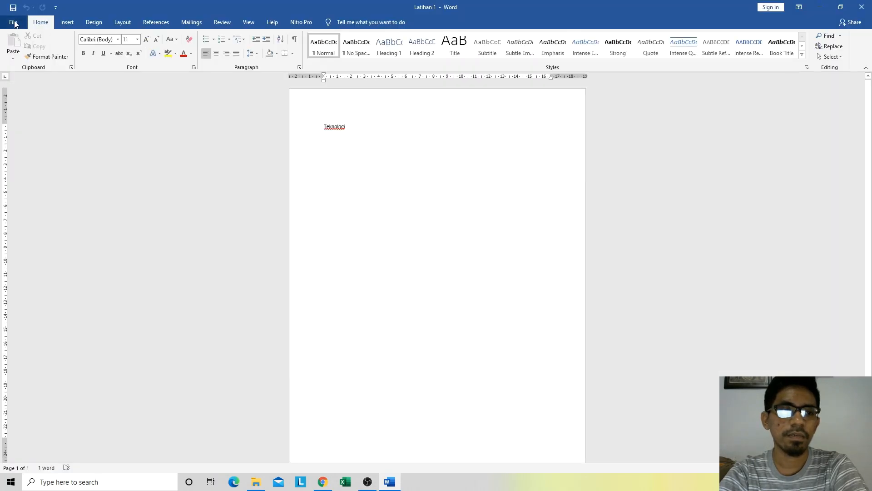
left_click(13, 22)
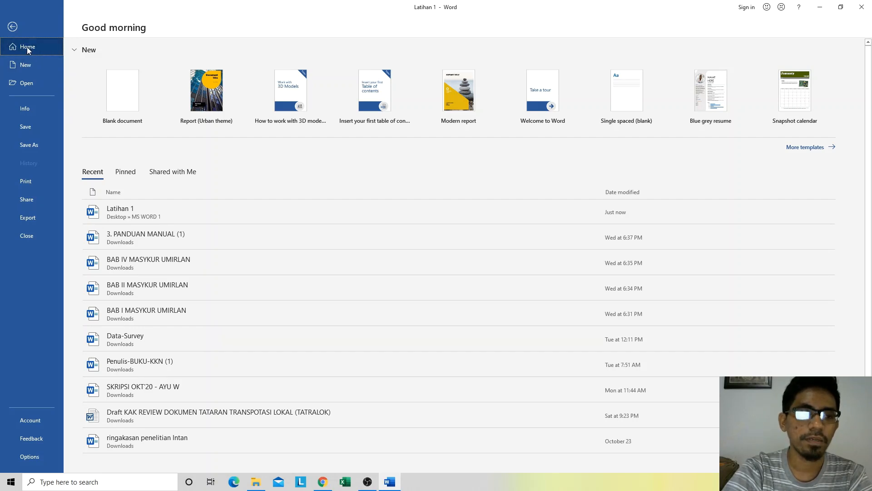
left_click(23, 66)
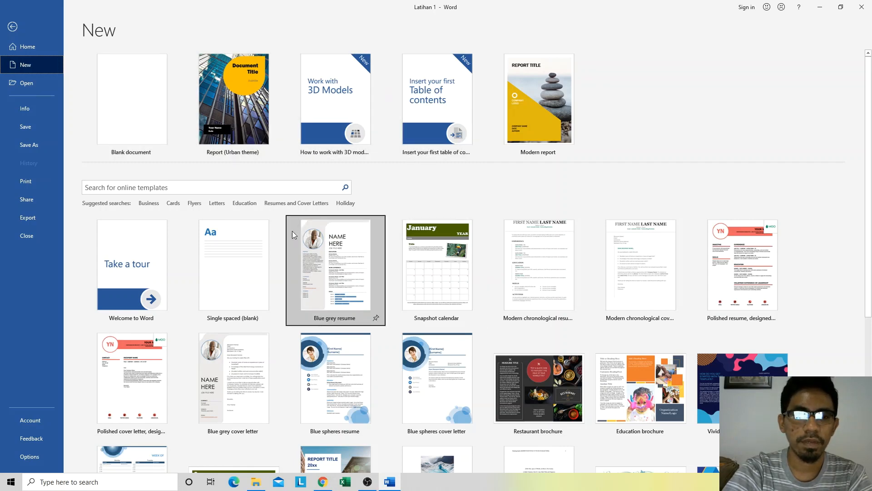
scroll(293, 231, "down", 3)
scroll(219, 188, "down", 1)
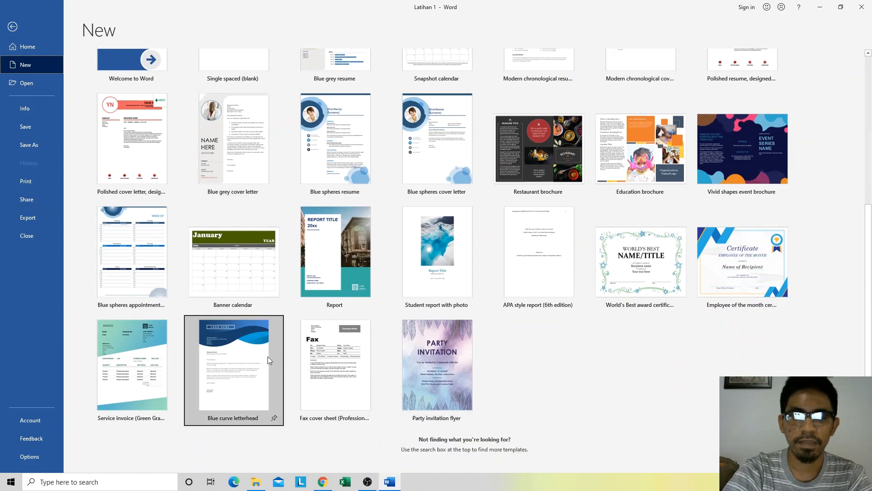
scroll(636, 327, "up", 1)
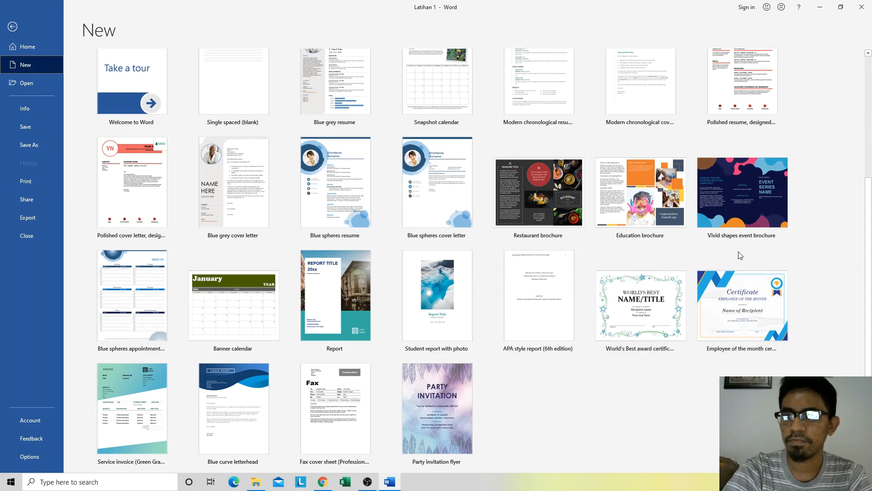
scroll(741, 254, "up", 2)
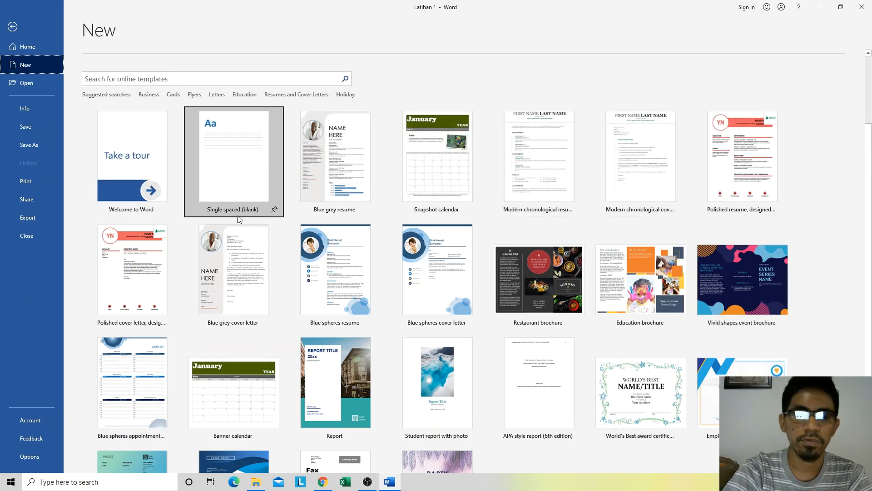
scroll(132, 318, "down", 2)
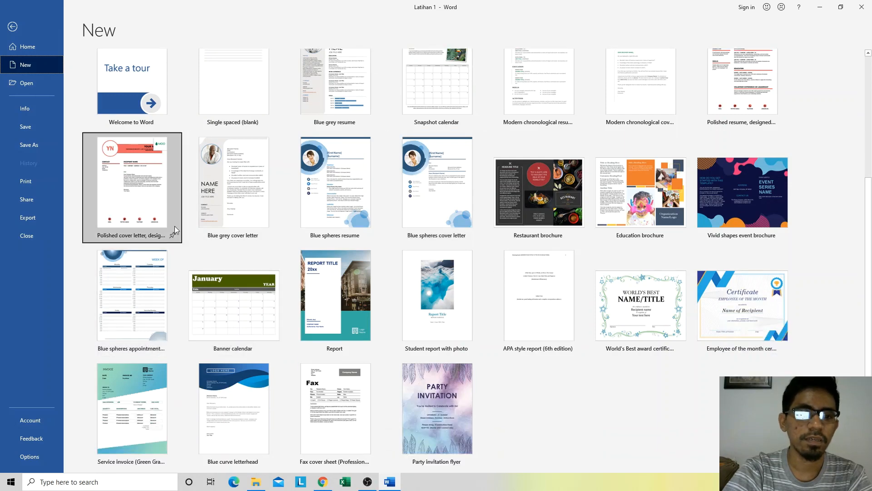
scroll(155, 212, "up", 3)
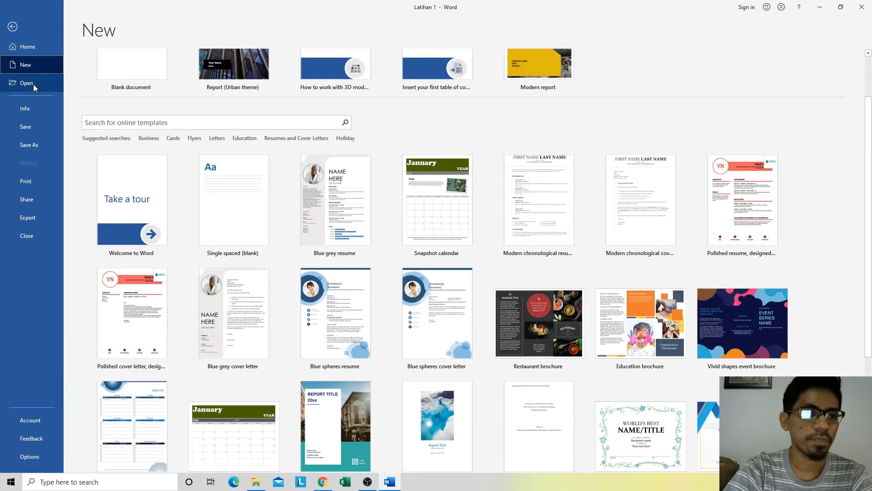
Step: View the recent documents and the This PC location, and bring up the file browser for opening a document
left_click(32, 83)
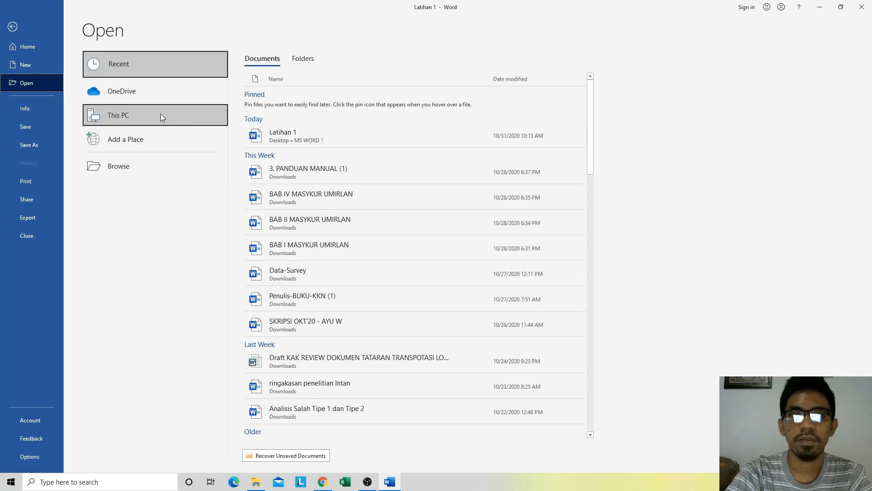
left_click(131, 116)
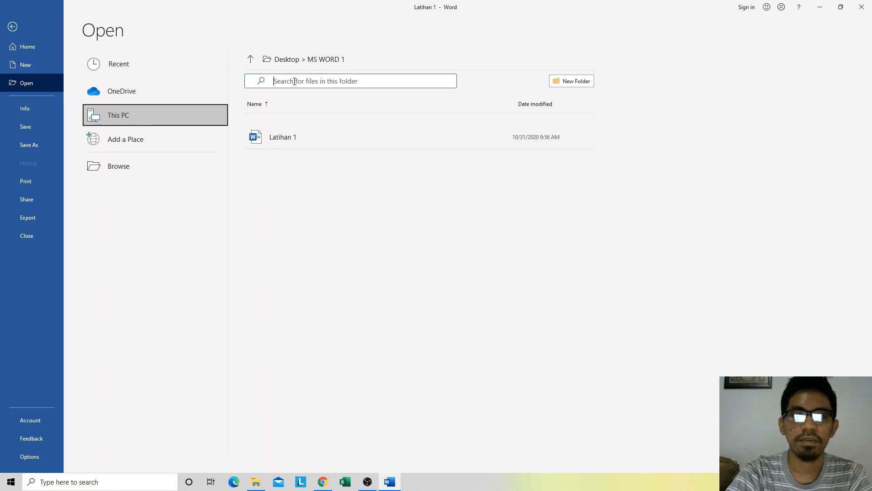
left_click(121, 163)
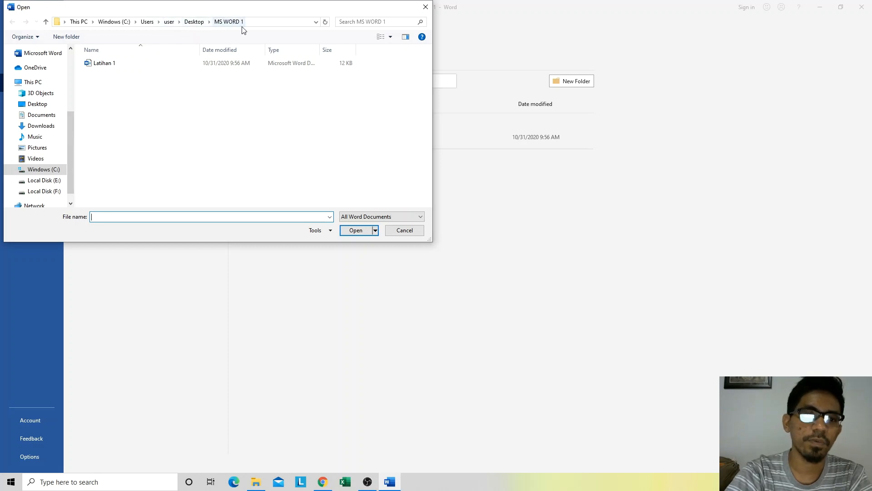
Step: Browse the P-DOC > IOT WATER QUALITY folder on Local Disk (E:) and compare the folders on drives E: and F:
scroll(46, 168, "down", 1)
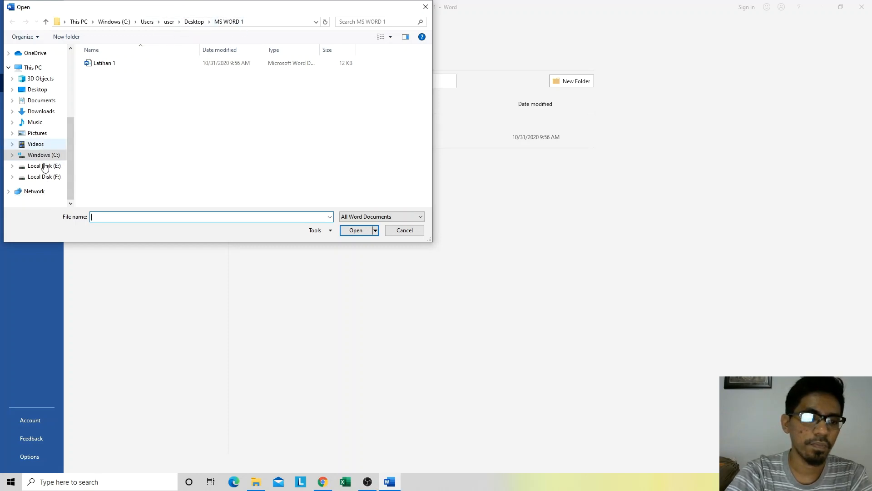
left_click(43, 164)
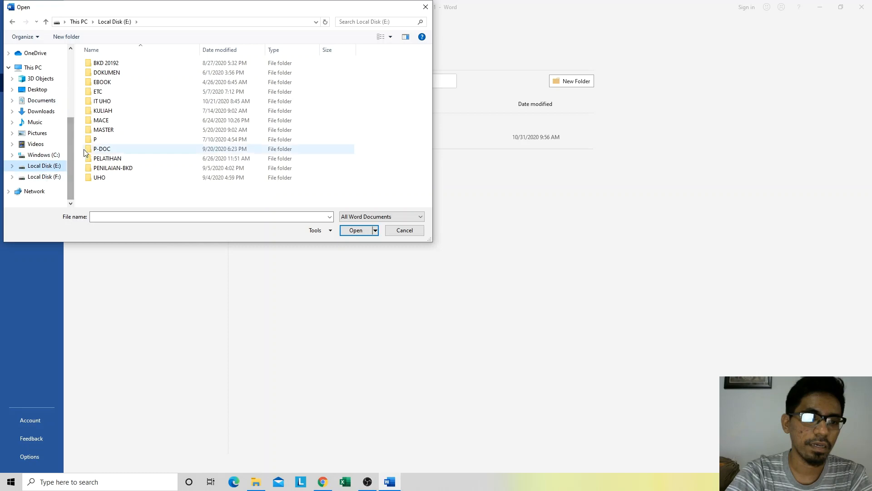
double_click(100, 149)
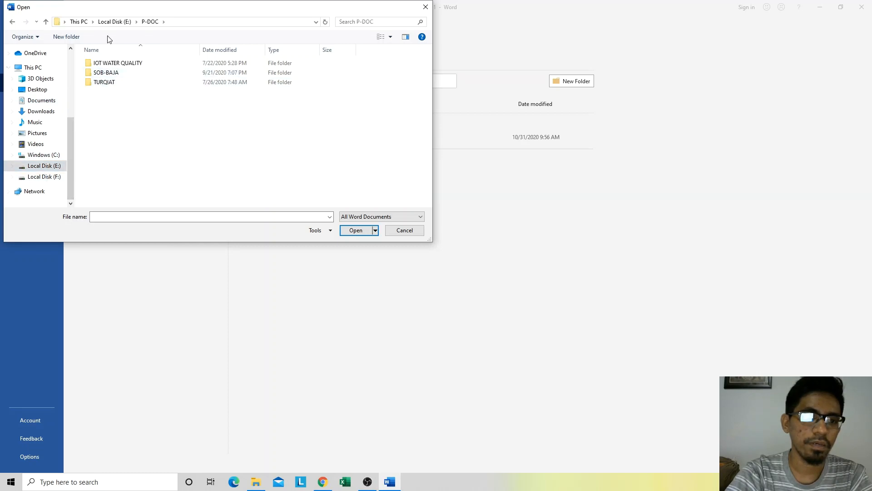
double_click(104, 64)
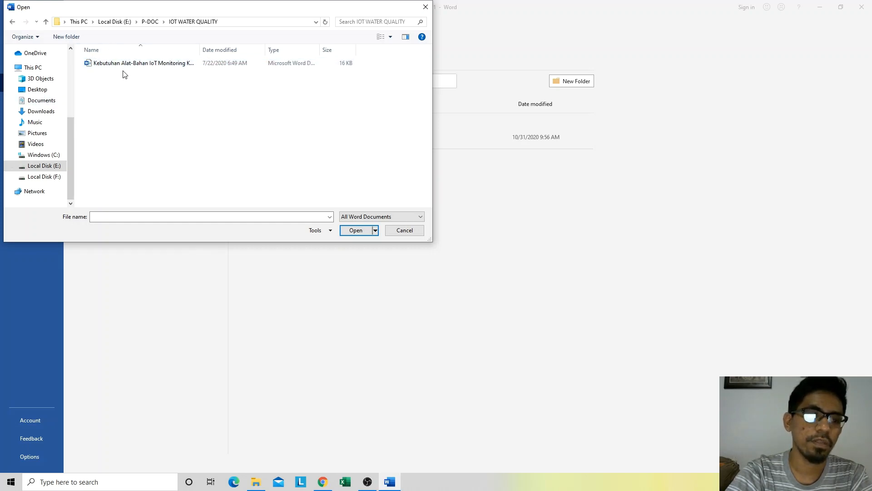
left_click(44, 176)
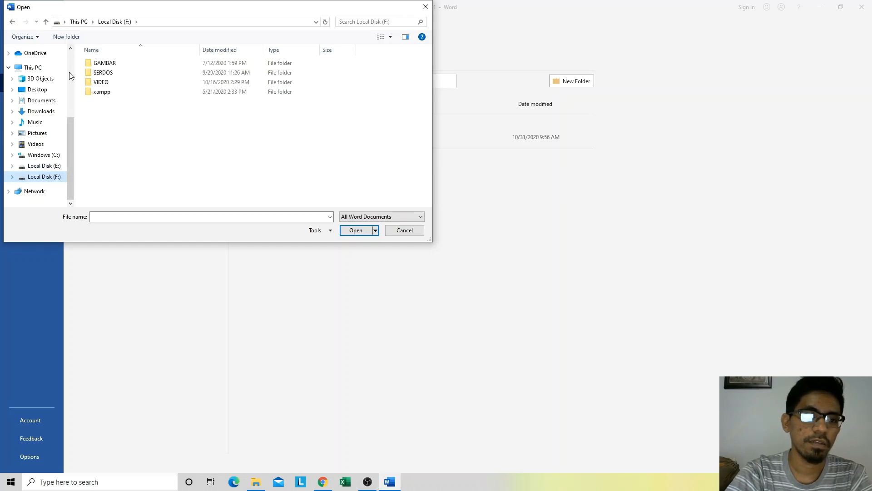
left_click(44, 165)
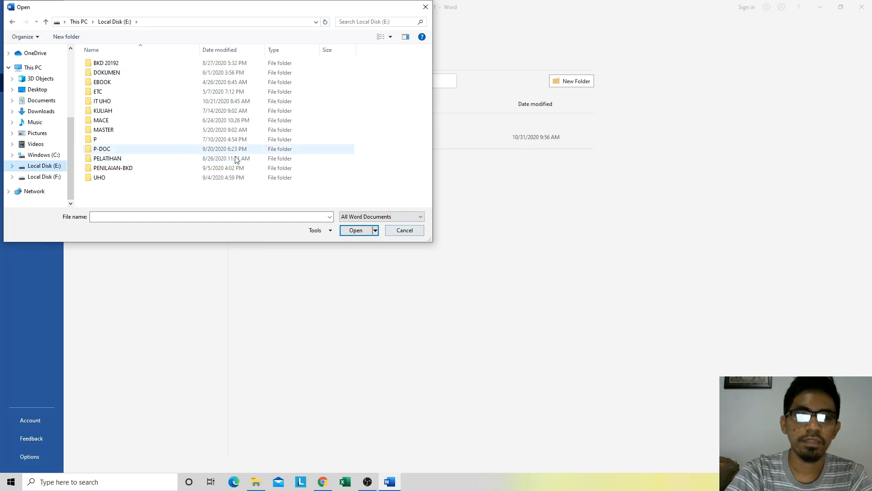
left_click(44, 177)
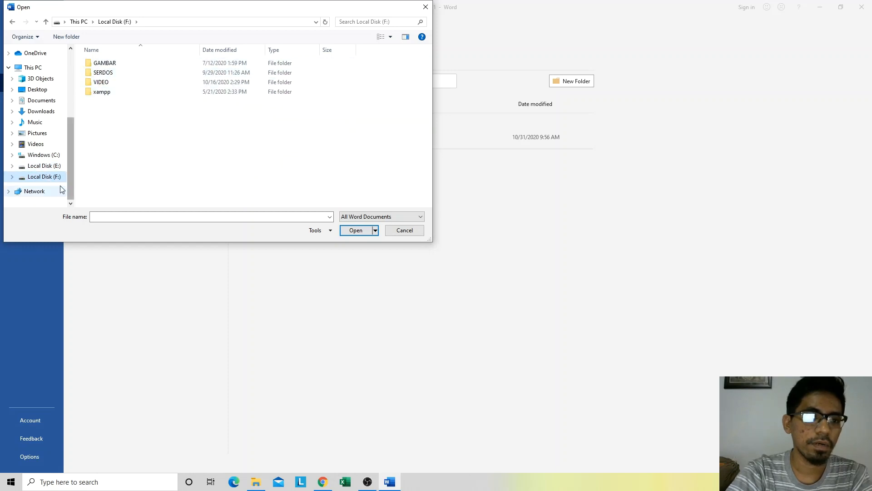
Step: Open the daftar-riwayat-hidup Word document from the personal subfolder of DOKUMEN on Local Disk (E:)
left_click(47, 168)
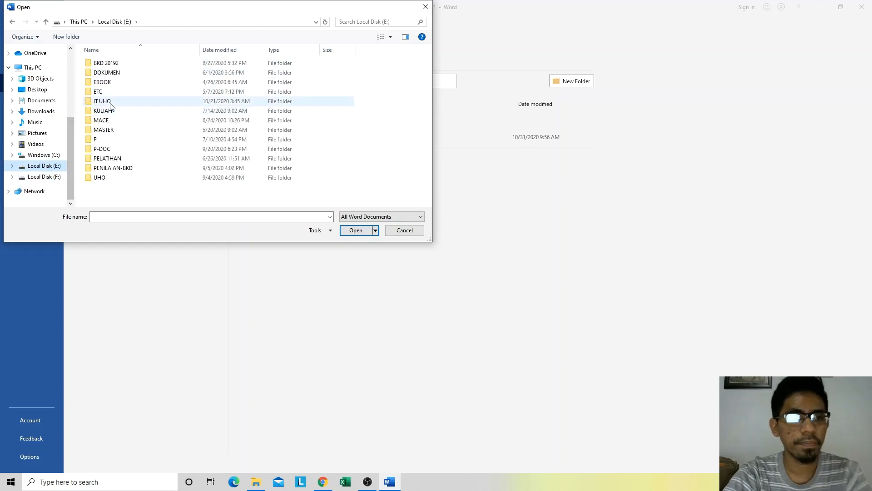
double_click(111, 73)
double_click(111, 63)
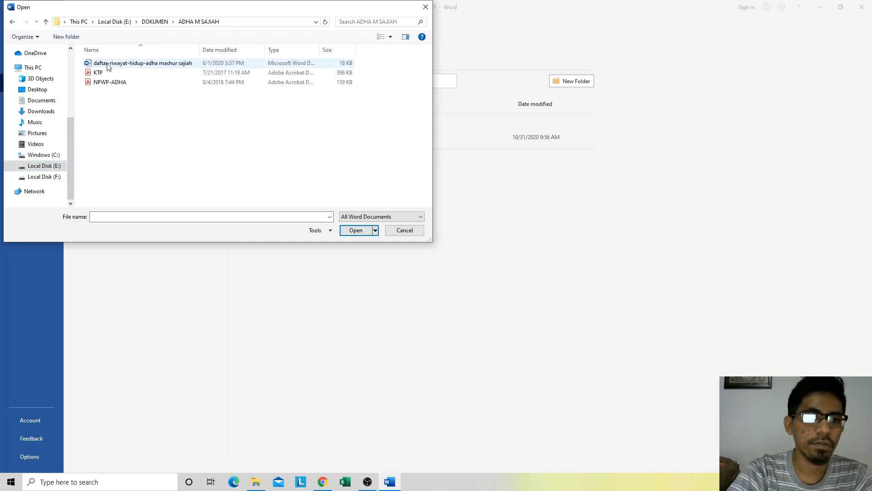
double_click(108, 63)
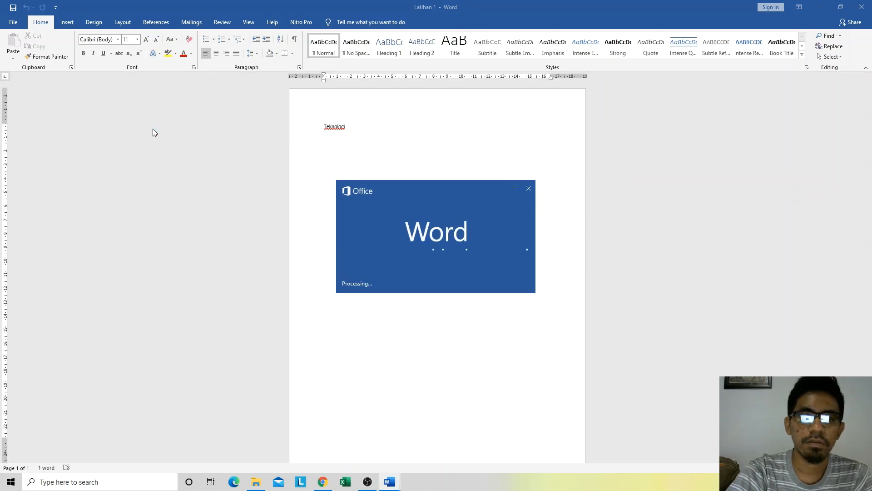
Step: Try to delete characters in the NIDN row of the protected document, and enable editing
scroll(550, 140, "down", 12)
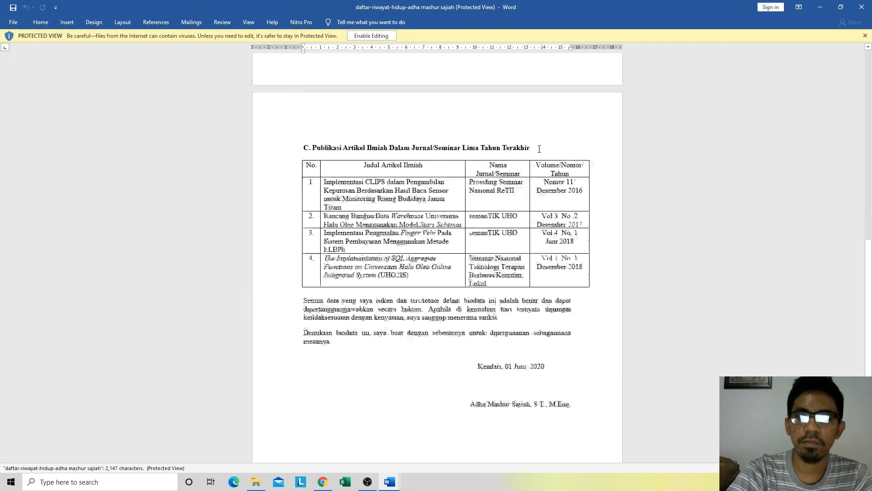
scroll(539, 149, "up", 8)
scroll(539, 149, "up", 6)
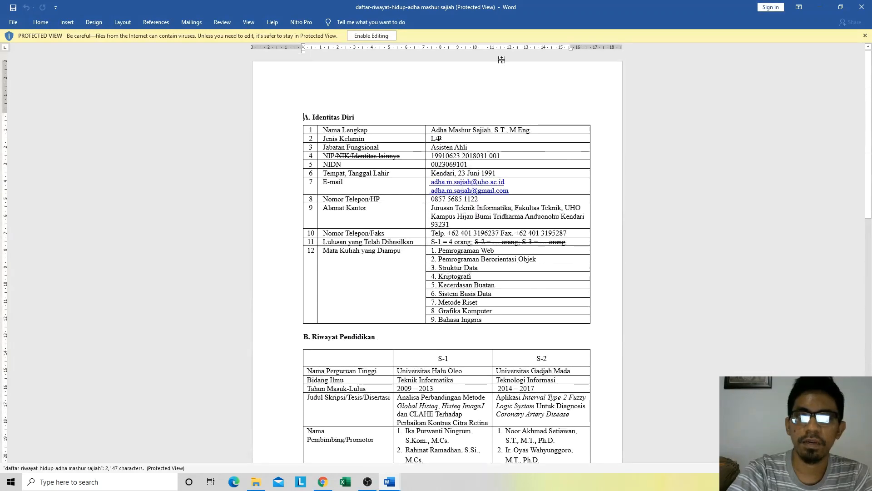
left_click(482, 166)
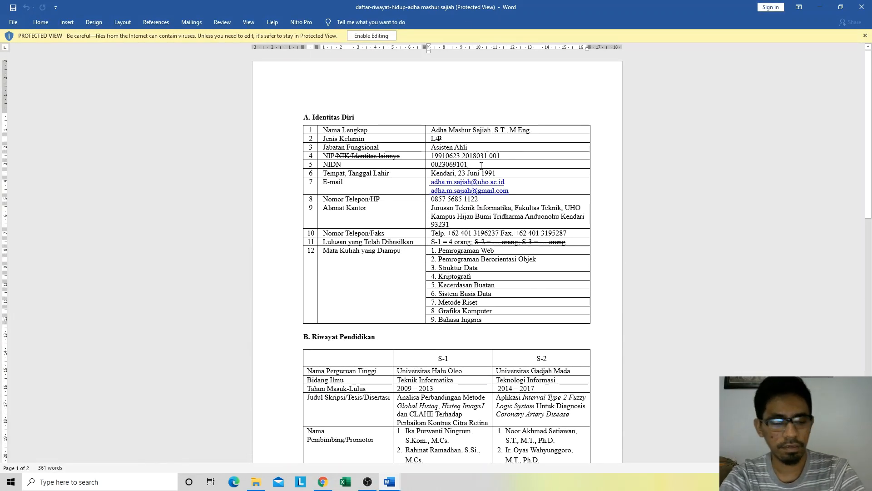
key("BackSpace")
key("BackSpace")
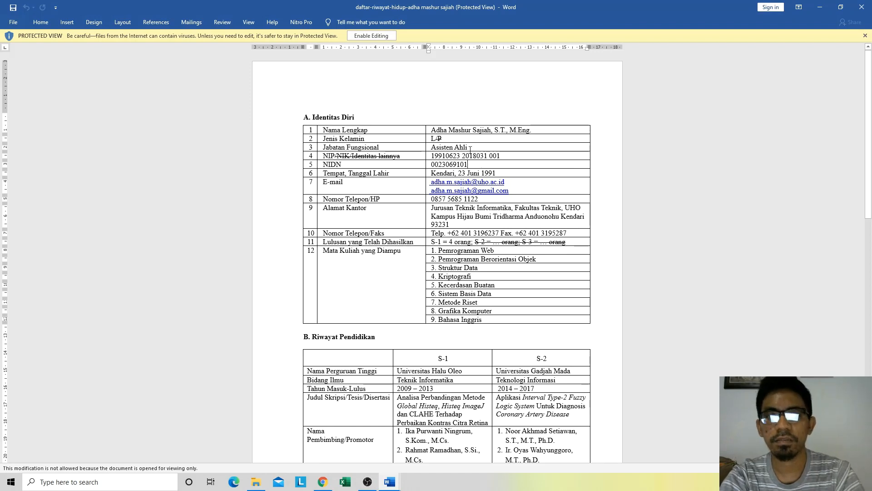
left_click(375, 36)
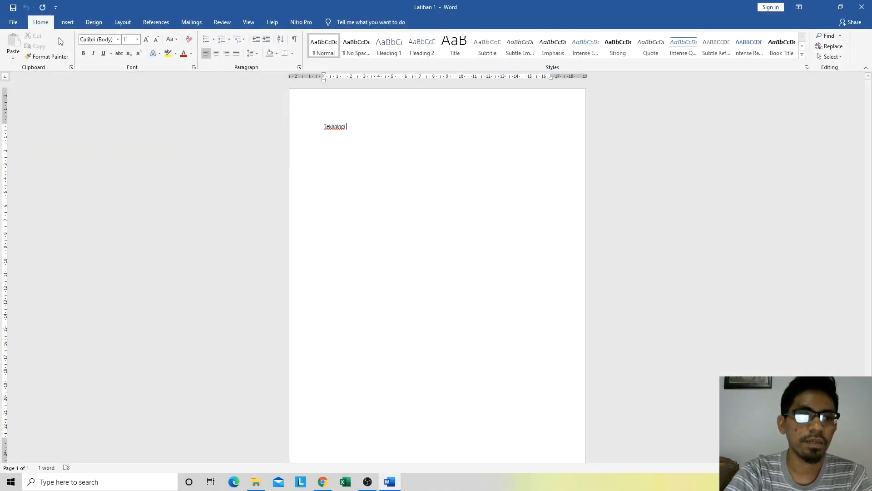
Step: Display the Info page of the Latihan 1 document to examine its properties
left_click(13, 23)
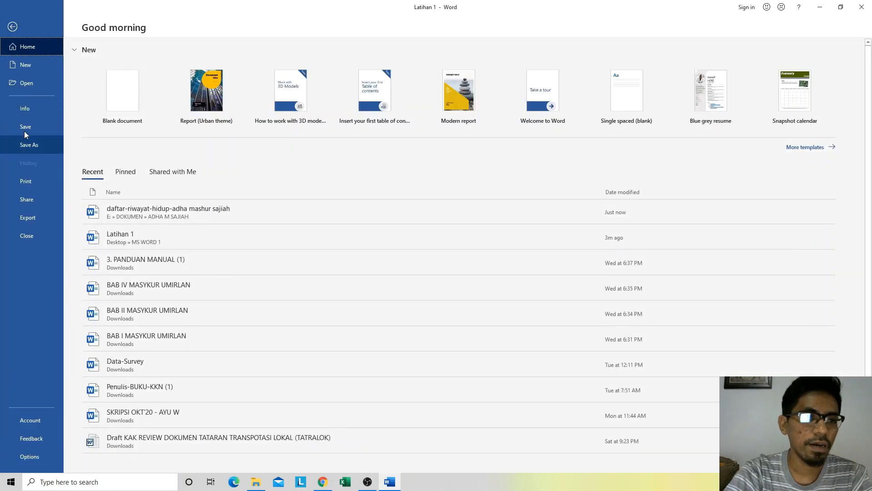
left_click(24, 111)
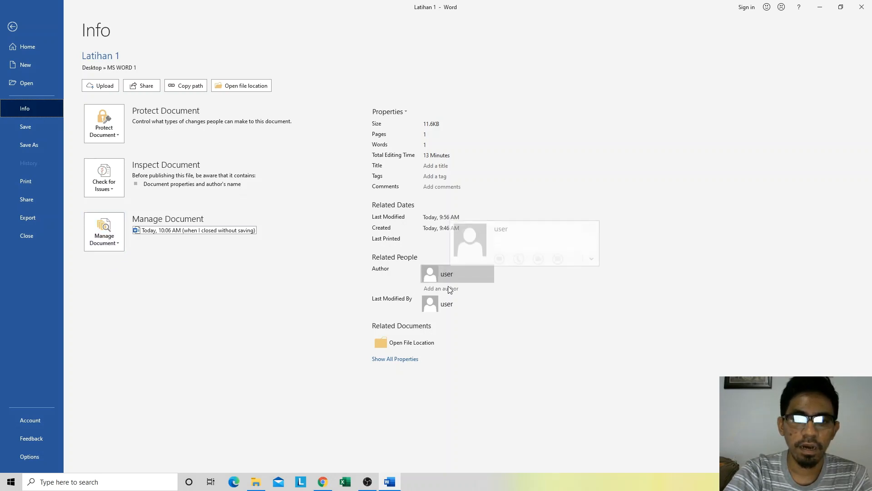
Step: Add a second author to the document's related people, entering the person's first name
left_click(449, 275)
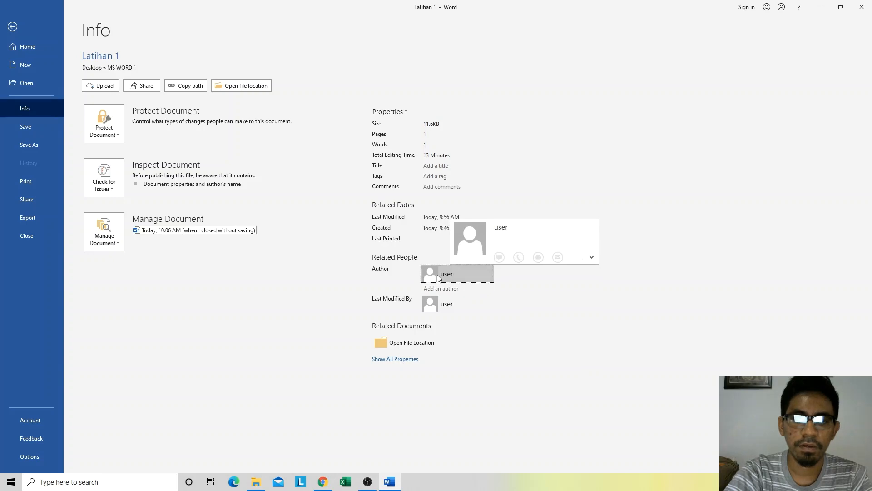
left_click(448, 288)
left_click(462, 272)
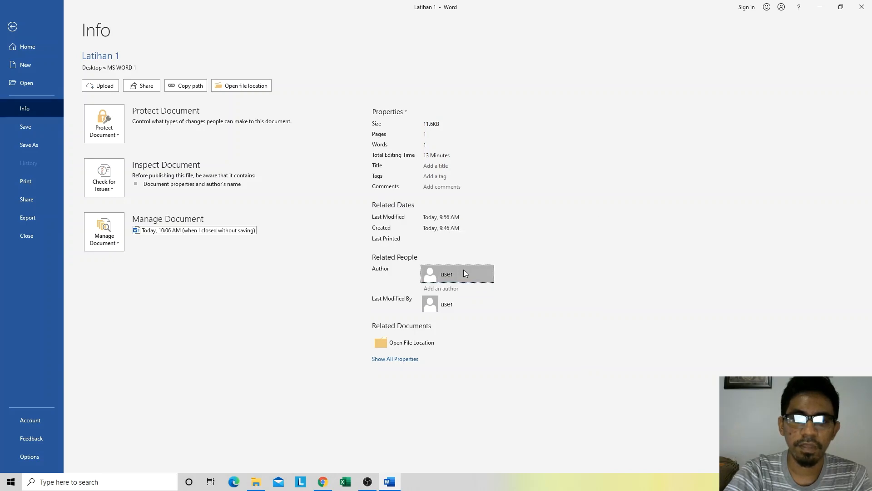
left_click(439, 289)
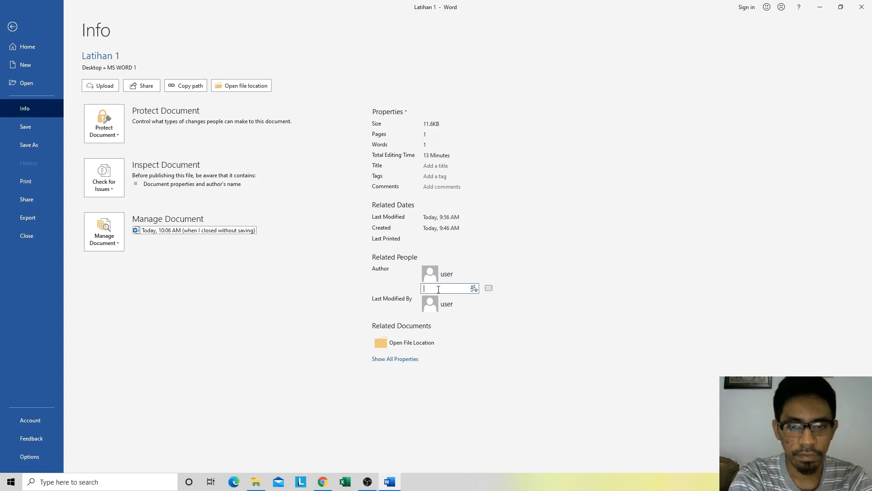
type("Adha")
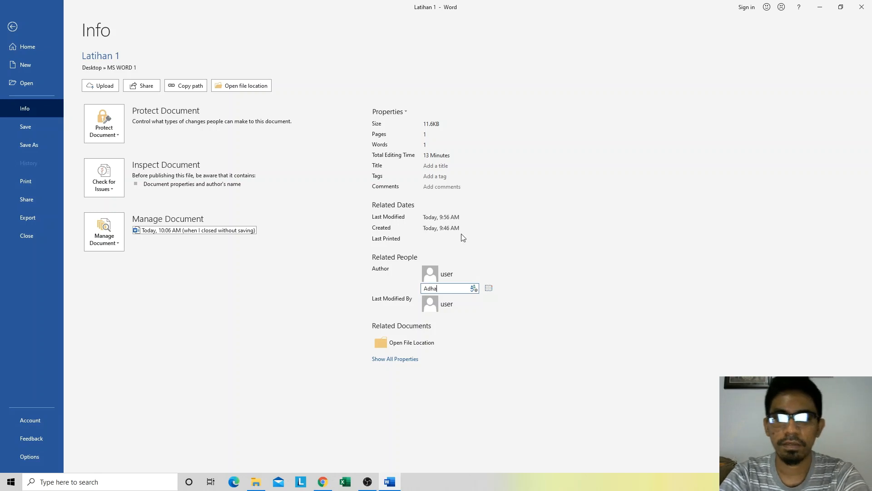
key("Return")
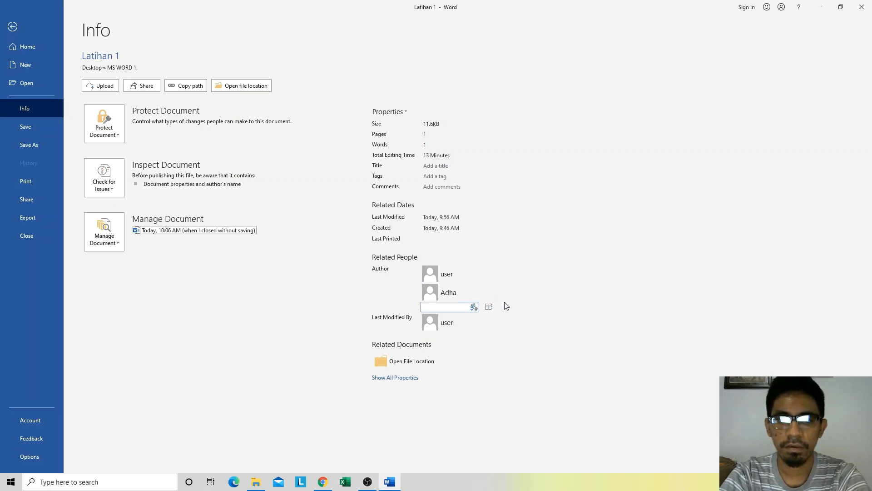
Step: Remove the author named "user" from the document's related people
left_click(457, 275)
right_click(456, 275)
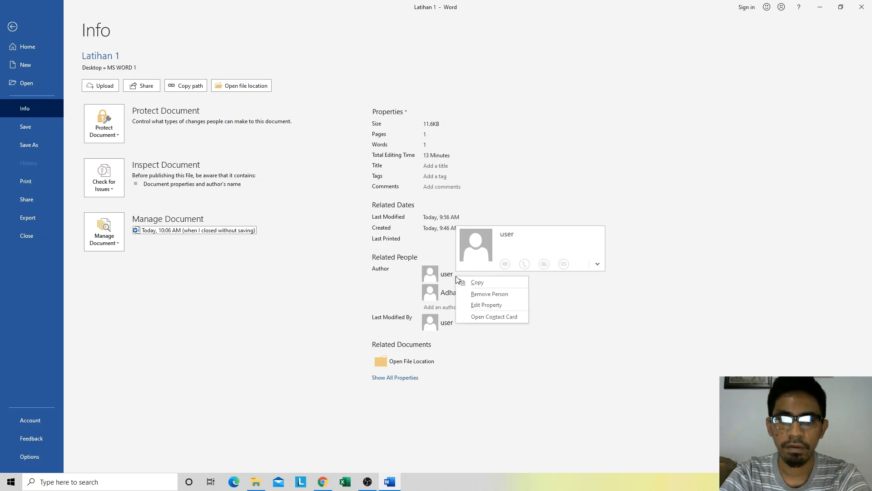
left_click(448, 275)
right_click(445, 276)
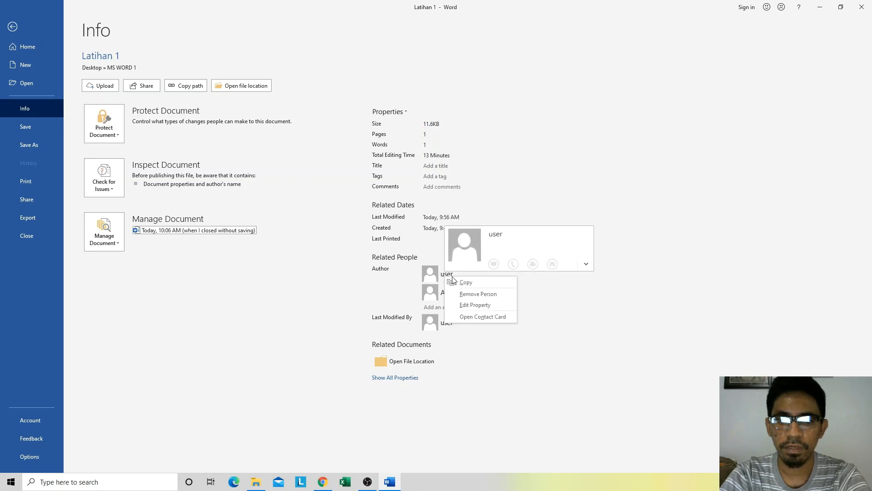
left_click(477, 294)
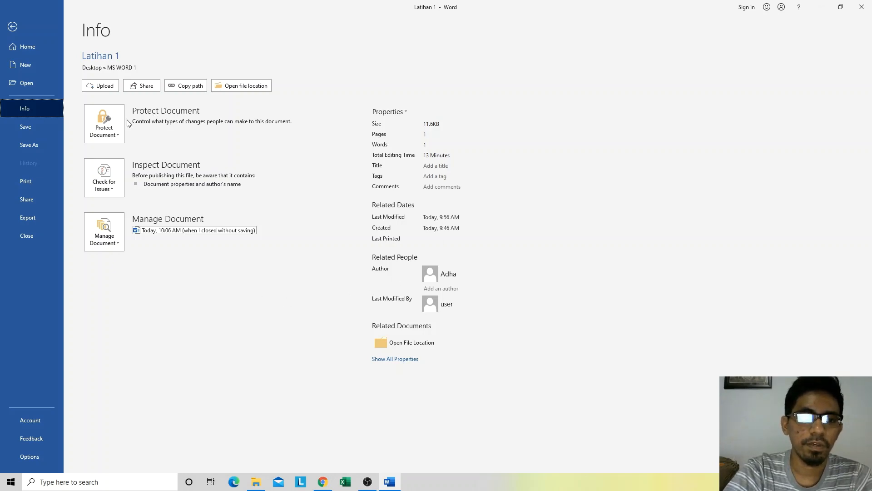
Step: Try to add a digital signature to protect the document, declining the offer to get a digital ID
left_click(107, 136)
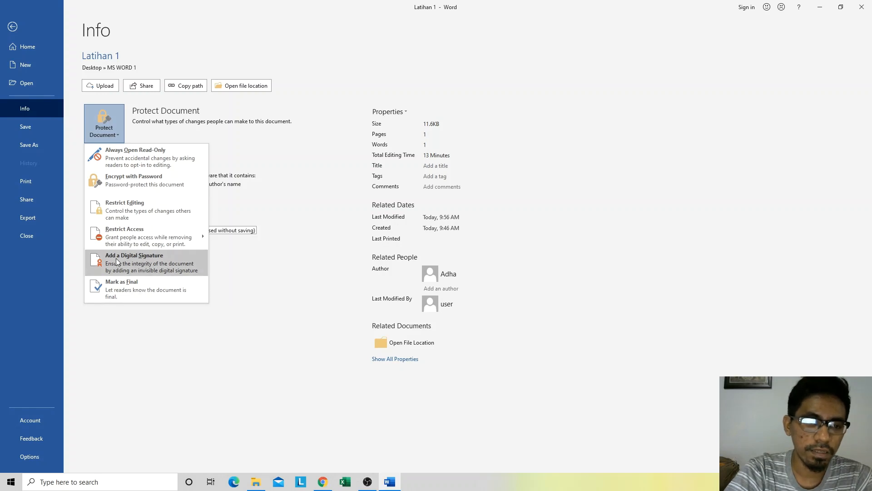
left_click(135, 260)
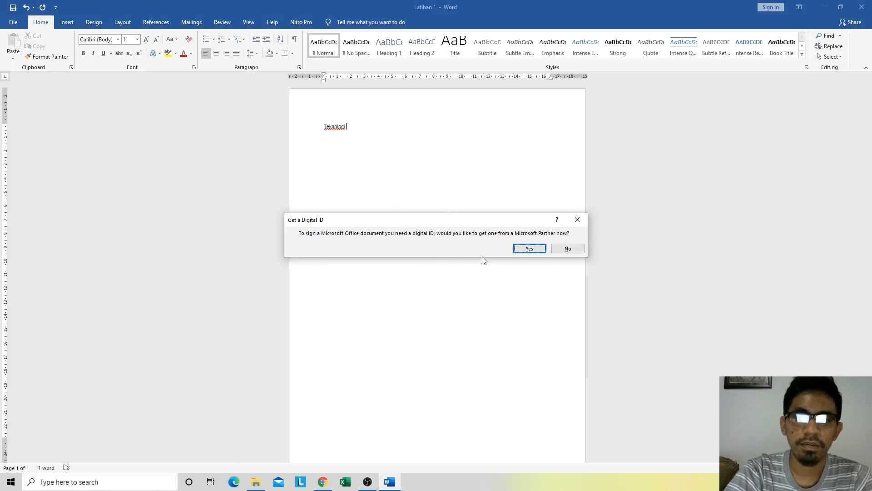
left_click(566, 251)
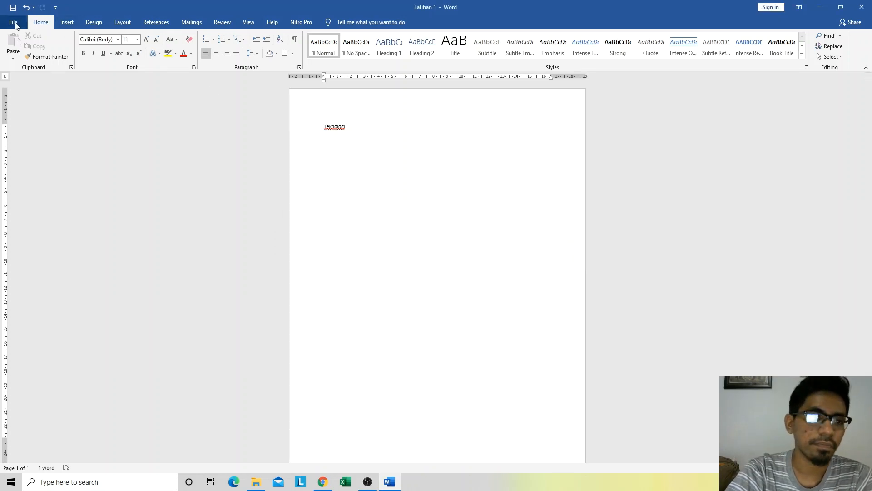
Step: Display the document's Info page again and examine its Title and Tags properties without entering anything
left_click(13, 24)
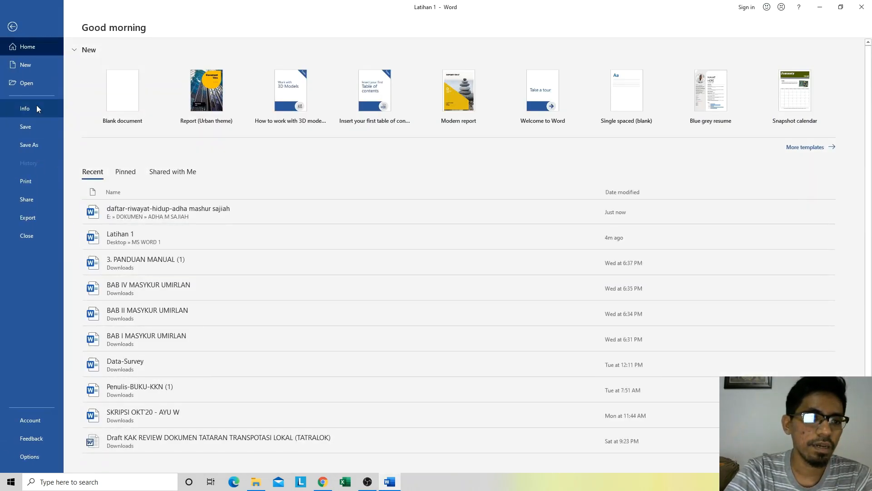
left_click(37, 106)
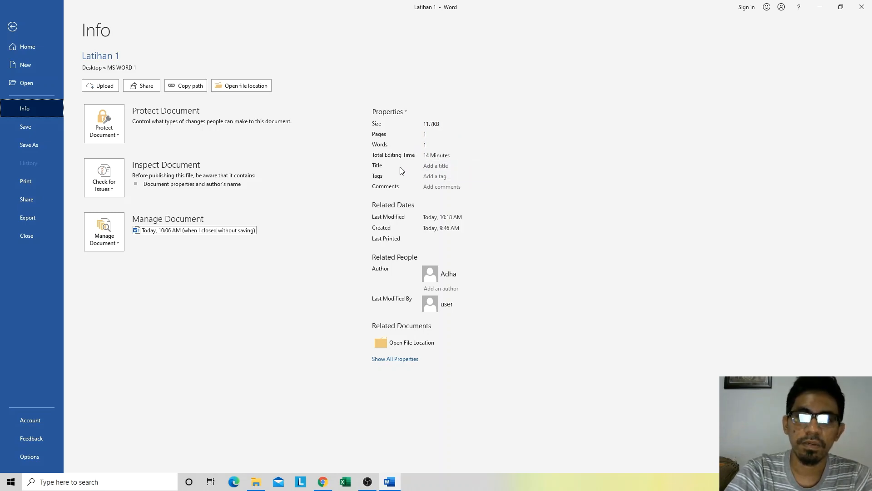
left_click(427, 166)
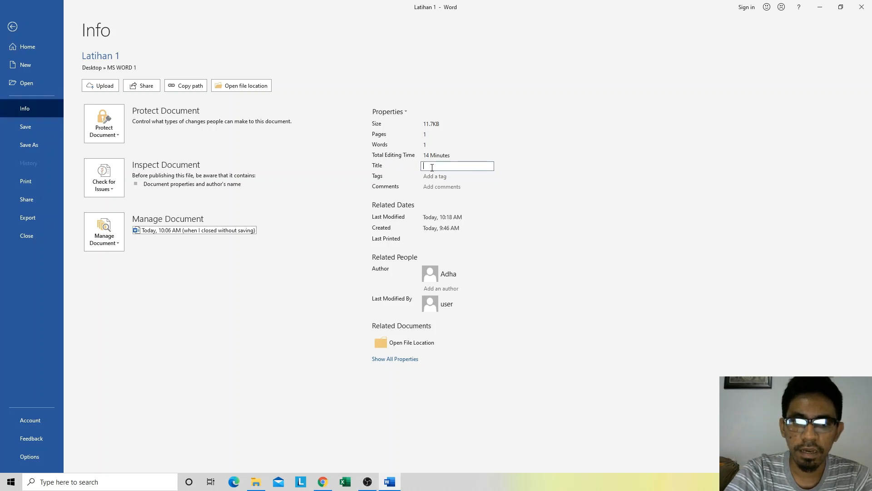
left_click(438, 178)
left_click(538, 179)
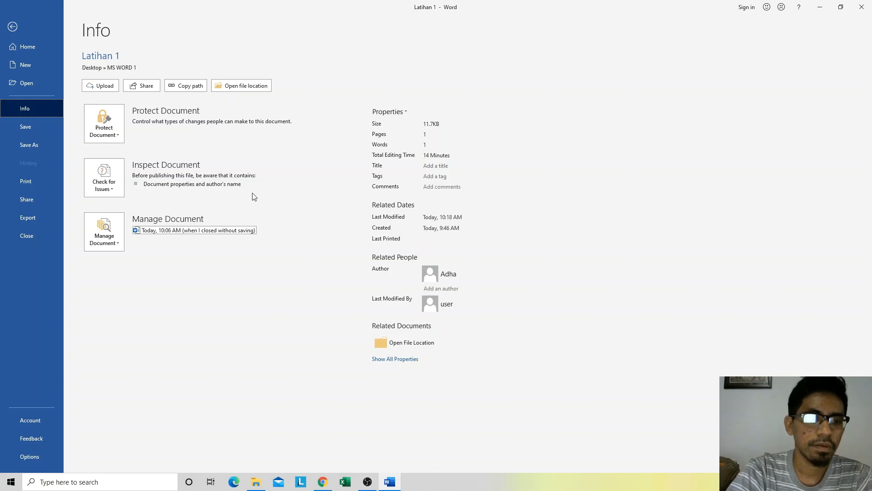
Step: Save the Latihan 1 document under its existing name
left_click(39, 127)
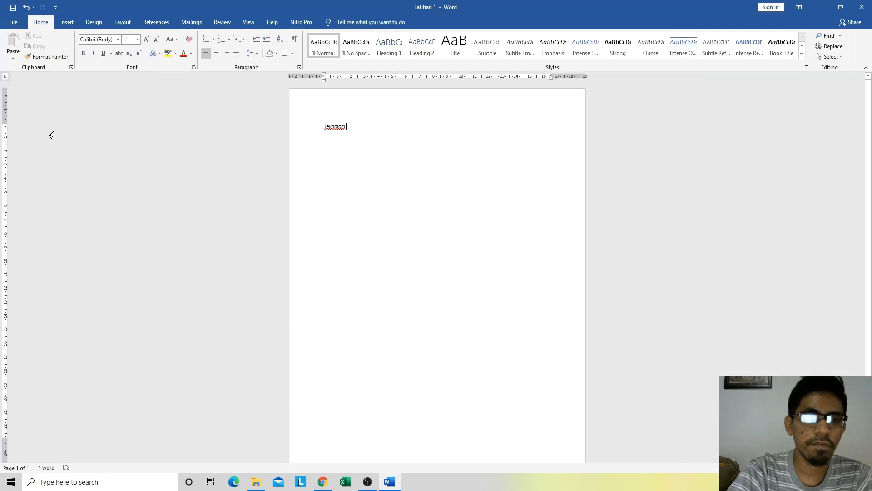
left_click(13, 23)
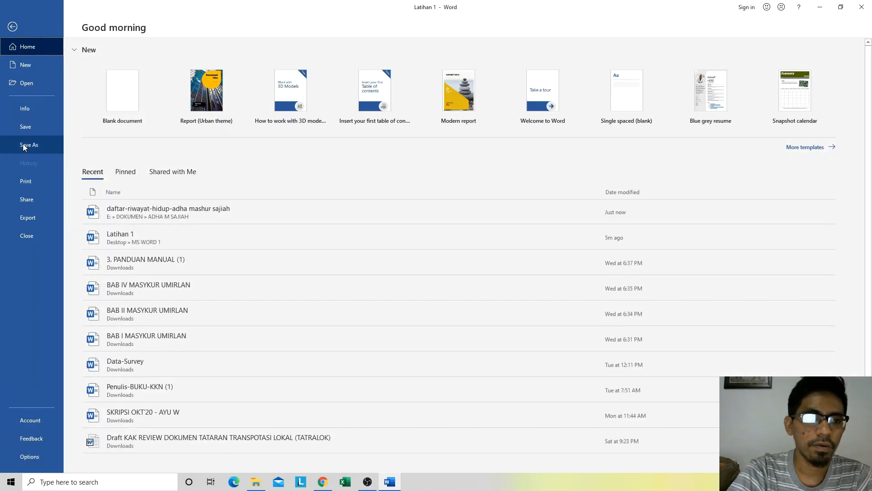
left_click(30, 130)
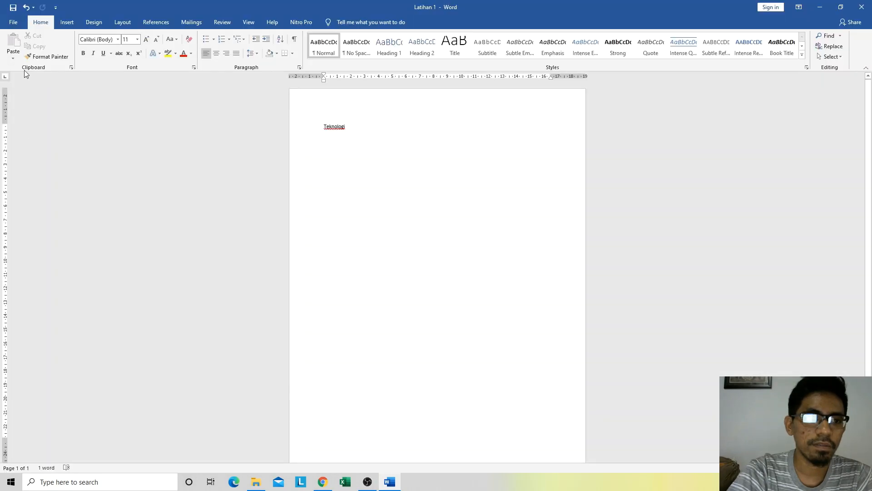
left_click(14, 22)
left_click(30, 130)
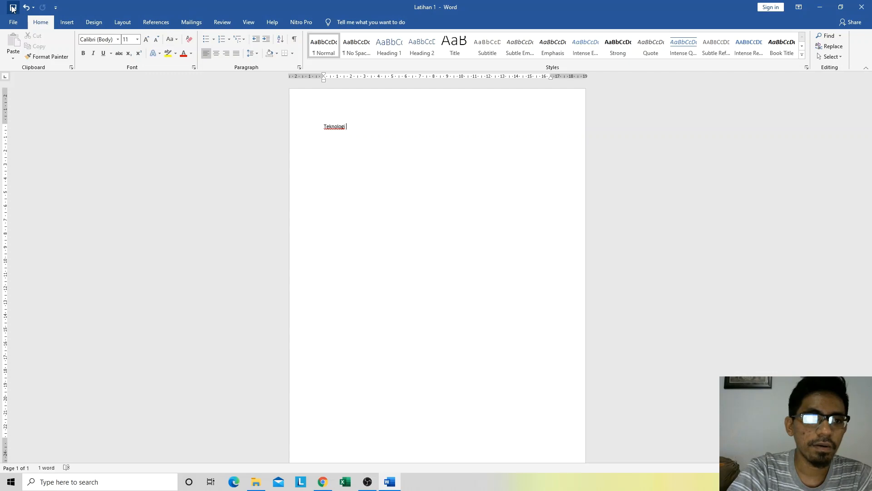
Step: Display the Save As page with its save locations and return to the document
left_click(14, 24)
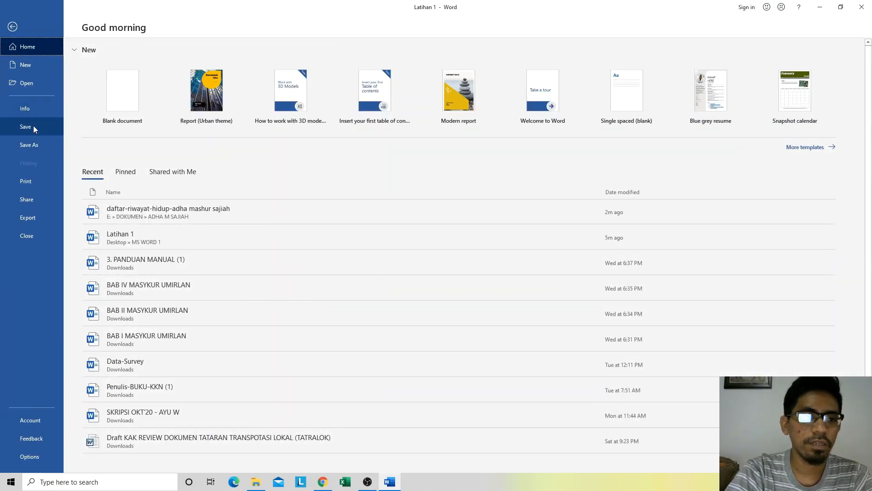
left_click(37, 141)
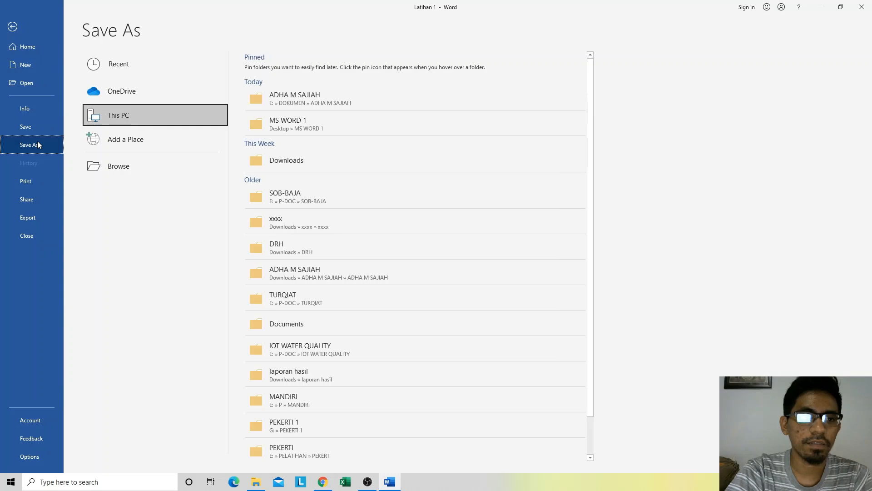
left_click(11, 29)
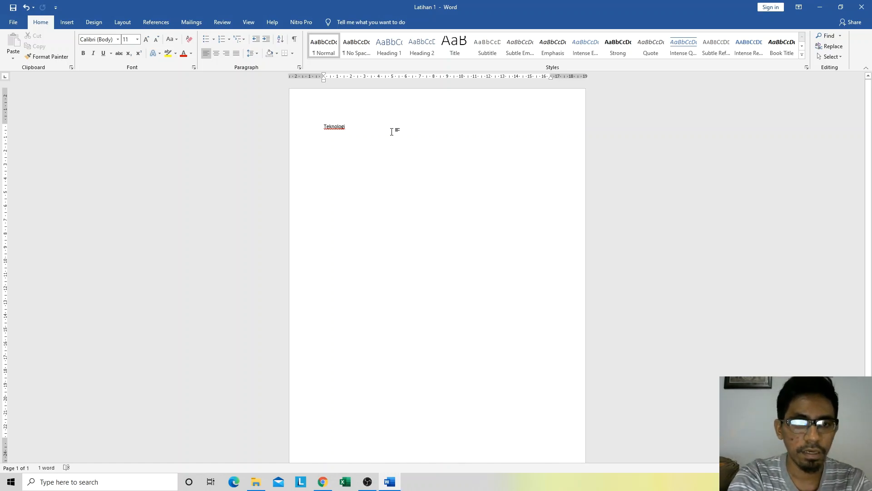
Step: Add "Informasi" after the word "Teknologi" and save the changed document
type("Informasi")
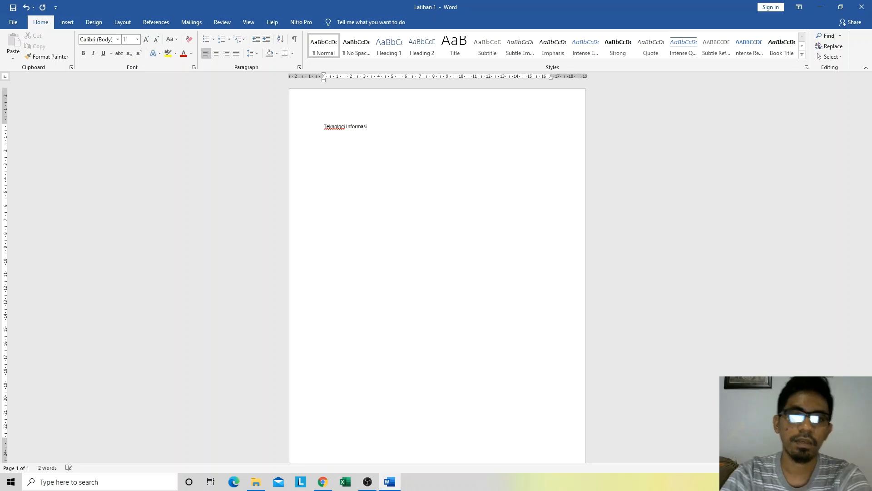
left_click(14, 22)
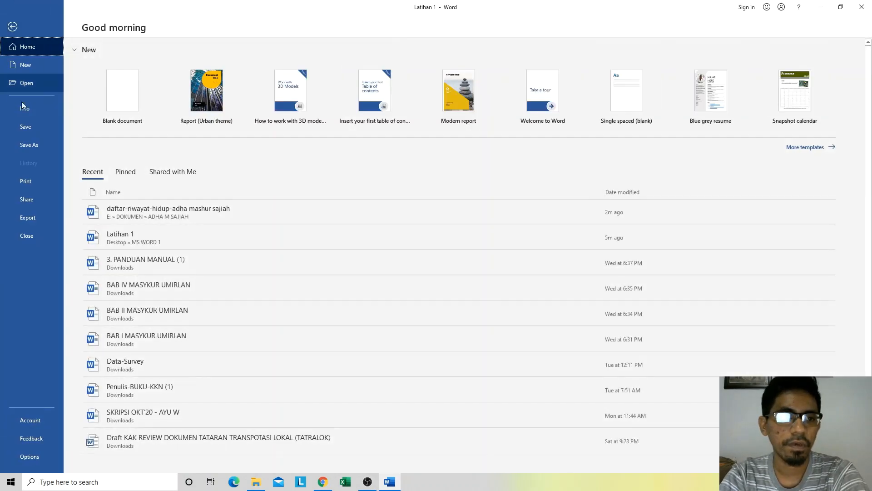
left_click(25, 128)
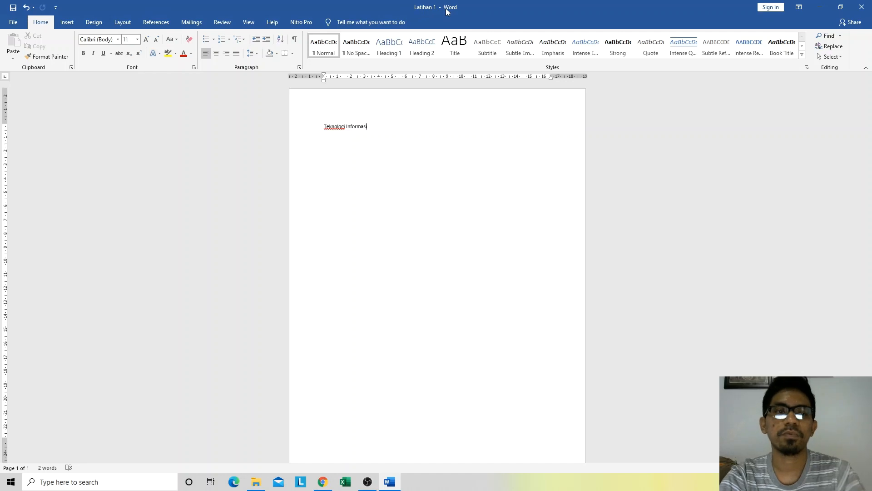
Step: Save a copy of the document as "Latihan 1 - Kopi" in the MS WORD 1 folder on the Desktop
left_click(13, 21)
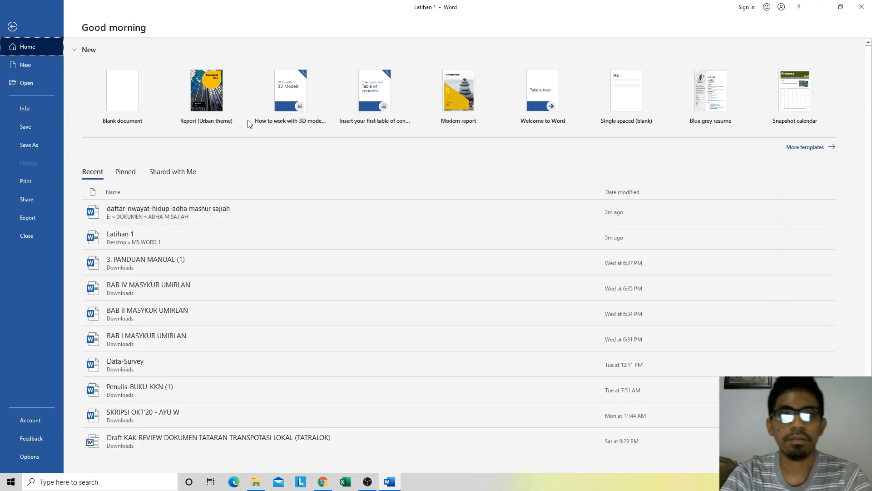
key("Escape")
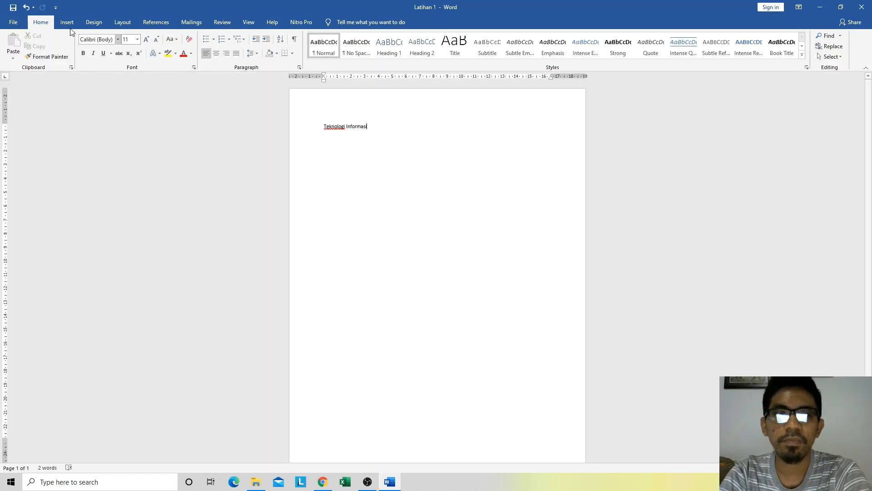
left_click(13, 21)
left_click(38, 146)
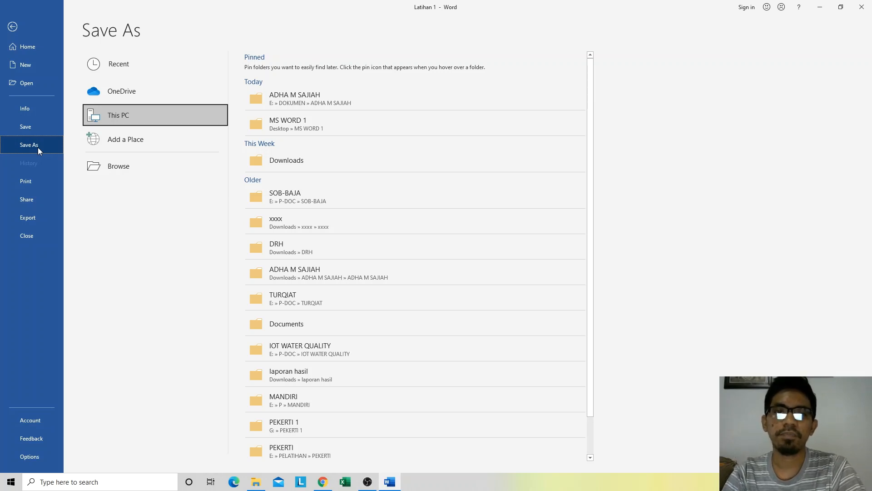
scroll(384, 159, "down", 1)
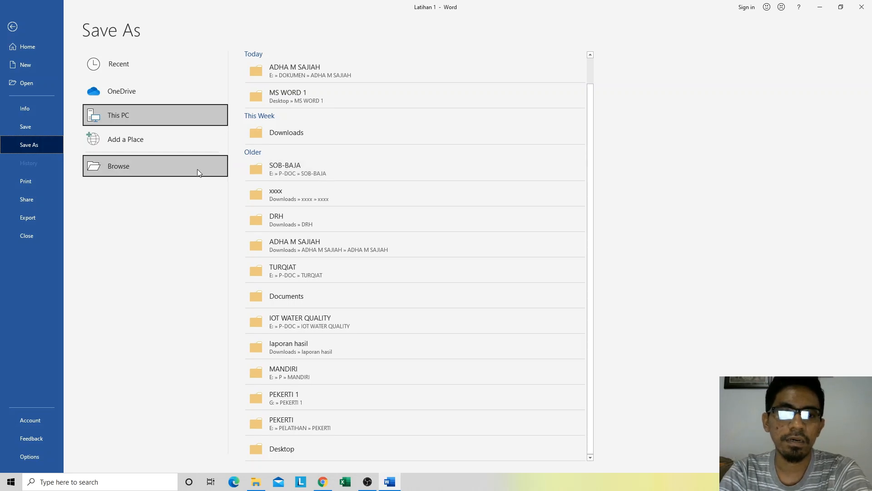
scroll(332, 191, "up", 1)
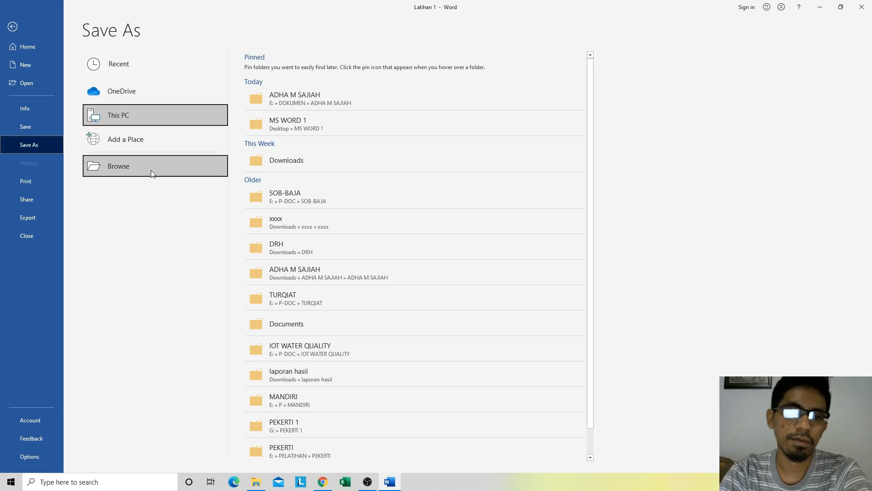
left_click(123, 167)
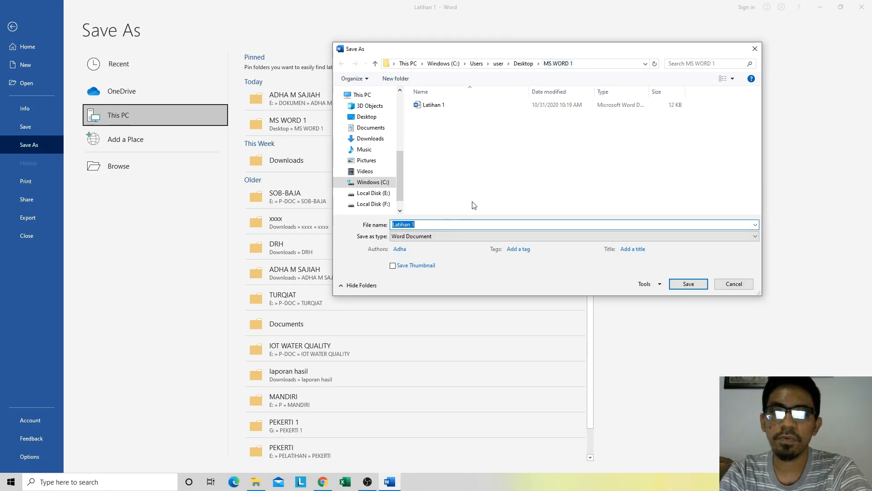
left_click(424, 226)
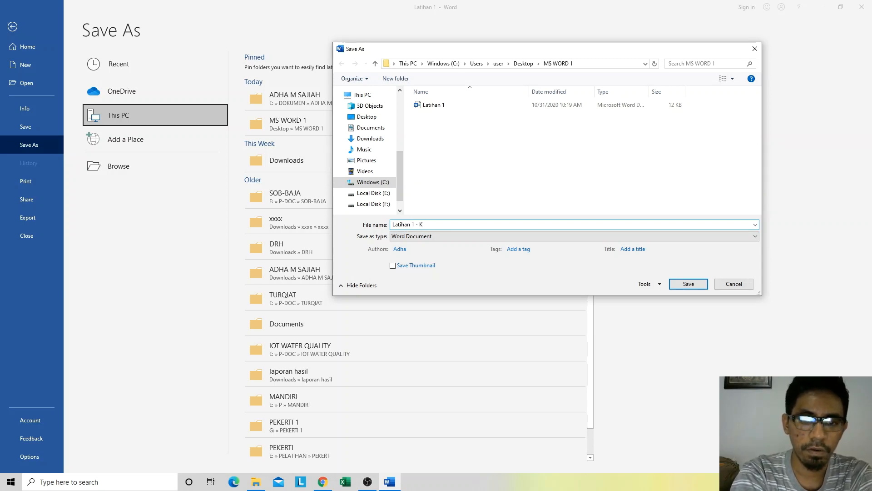
type("i")
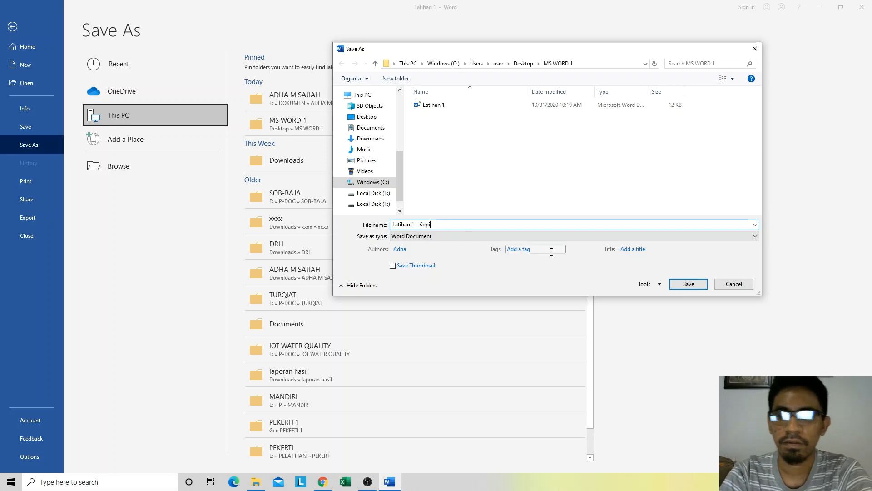
left_click(672, 289)
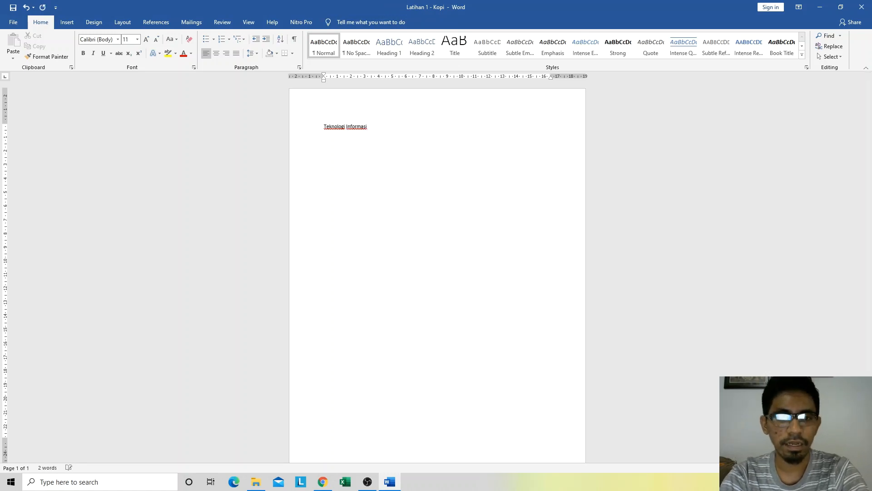
Step: Add "adalah" after "Teknologi Informasi" in Latihan 1 - Kopi and save the document
type("adalah")
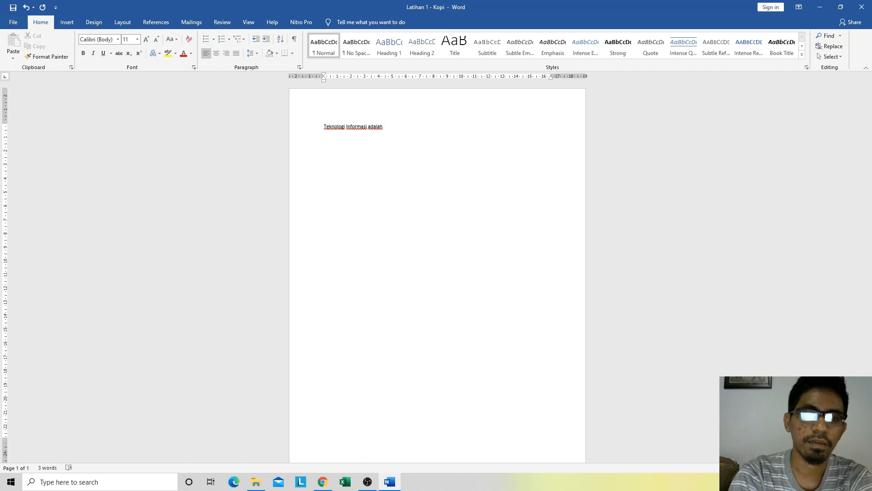
key("ctrl+s")
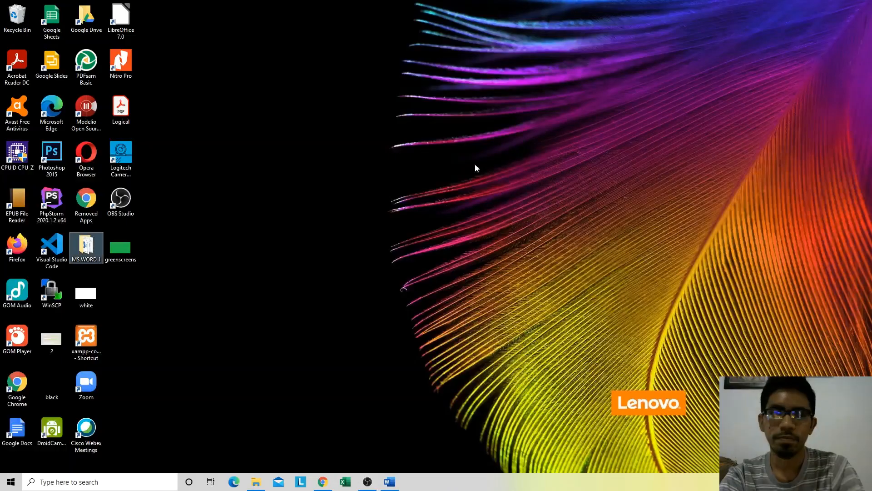
Step: Open Latihan 1 - Kopi and Latihan 1 from the MS WORD 1 desktop folder to compare their text, then close the copy
double_click(84, 253)
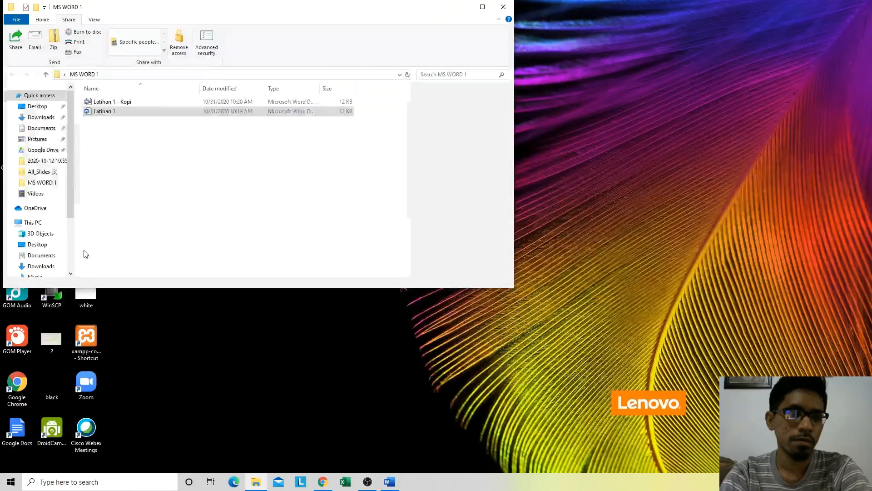
left_click(480, 6)
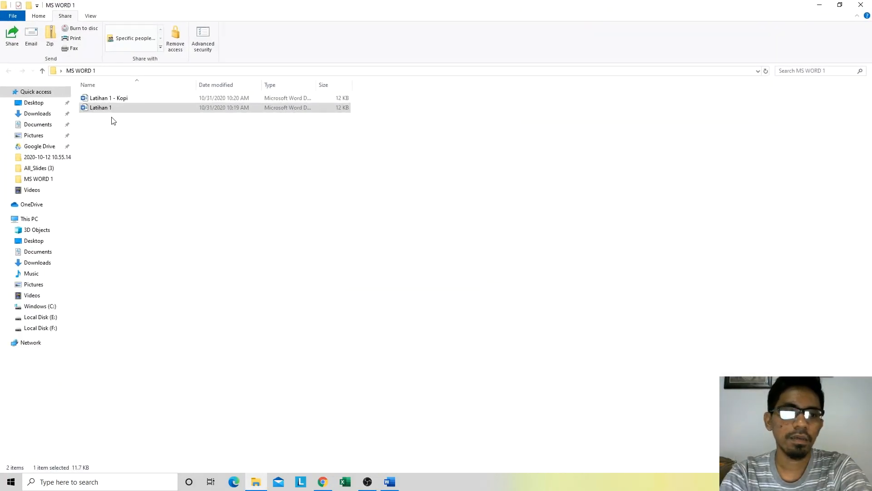
double_click(103, 97)
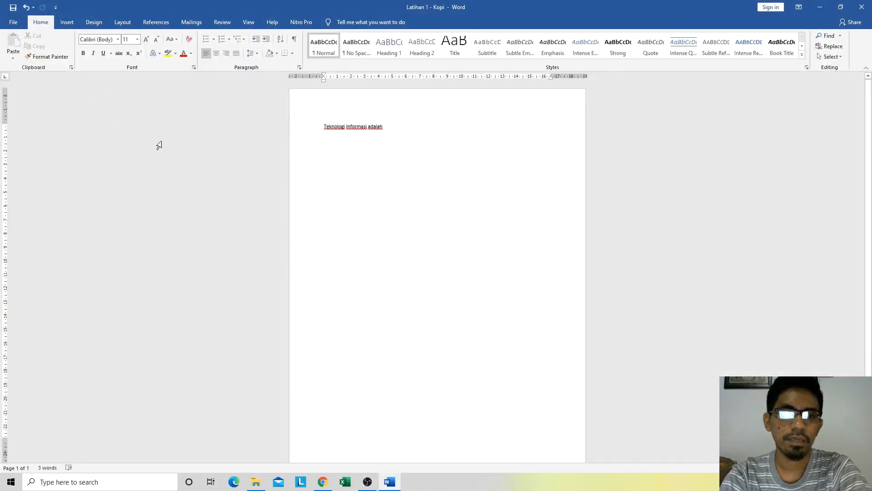
key("alt+Tab")
double_click(101, 108)
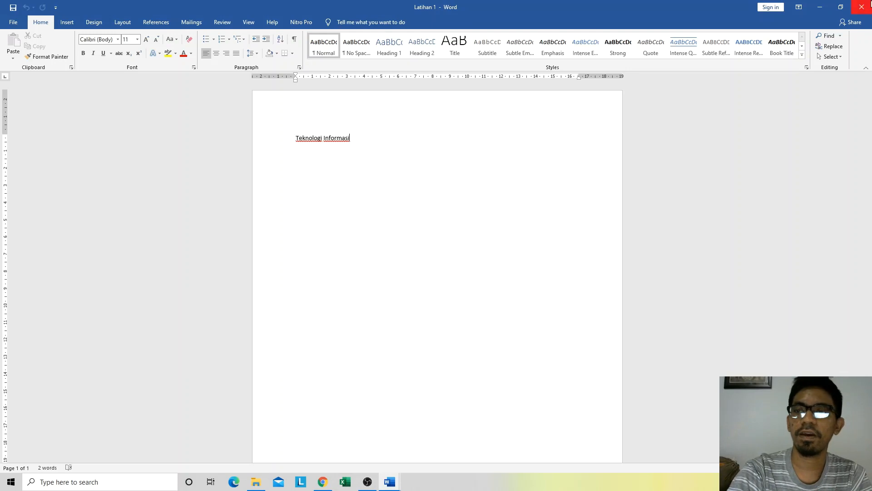
left_click(390, 481)
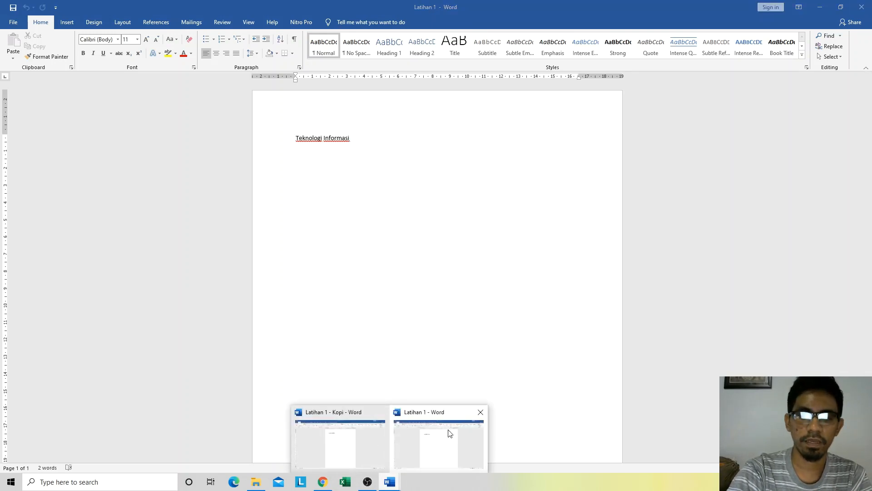
left_click(381, 411)
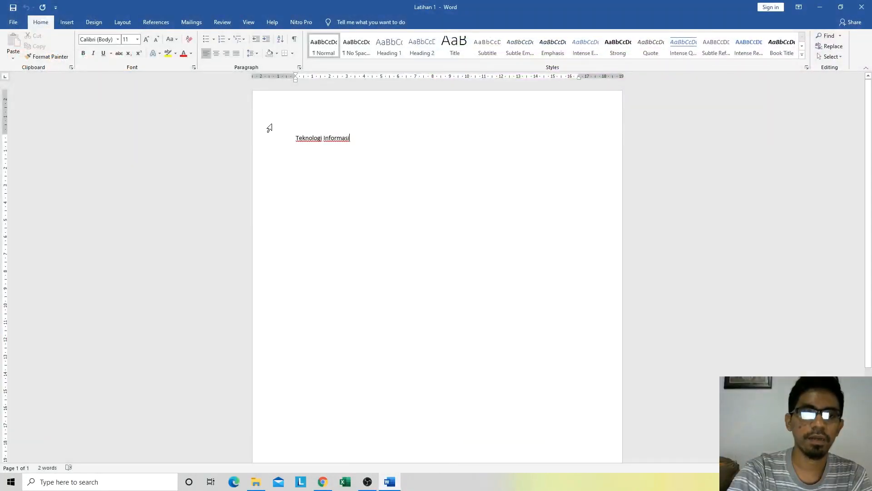
Step: Display the print settings and preview for Latihan 1 and raise the number of copies to 5
left_click(14, 23)
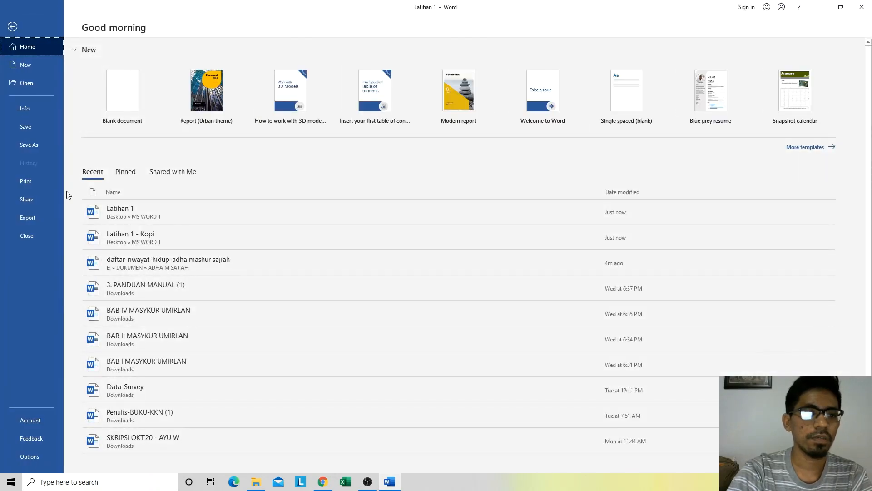
left_click(39, 181)
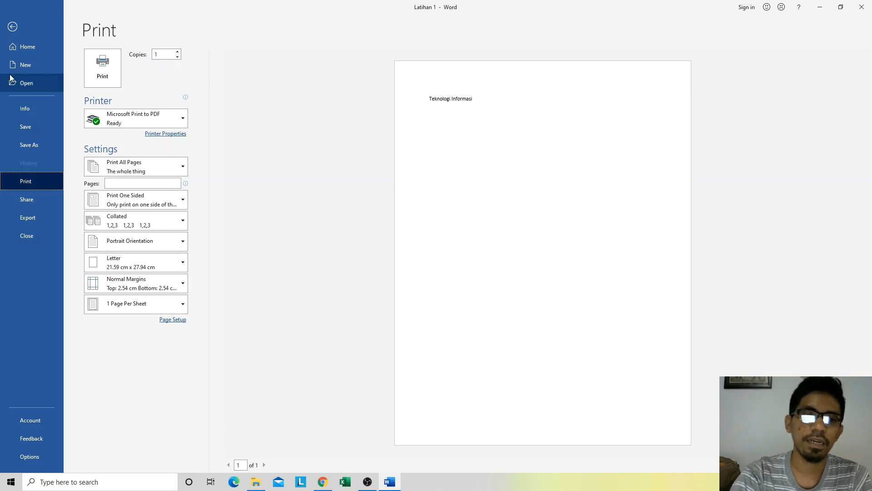
left_click(178, 52)
left_click(177, 52)
left_click(177, 51)
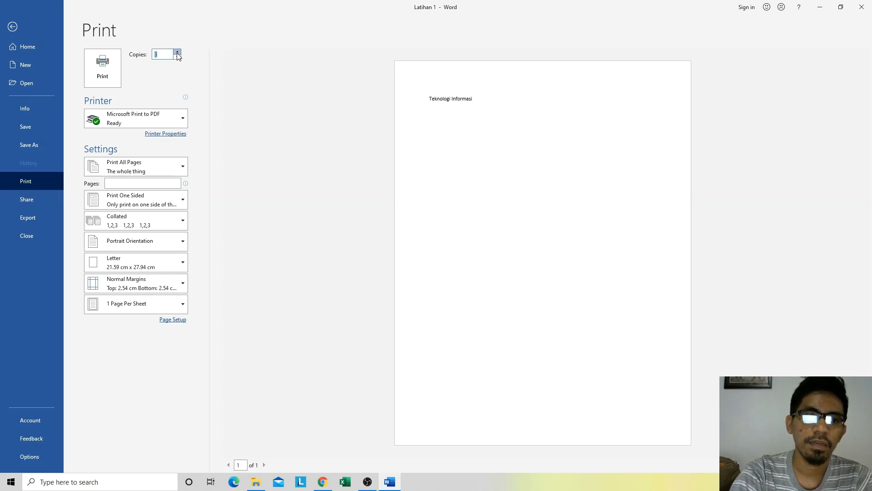
left_click(177, 51)
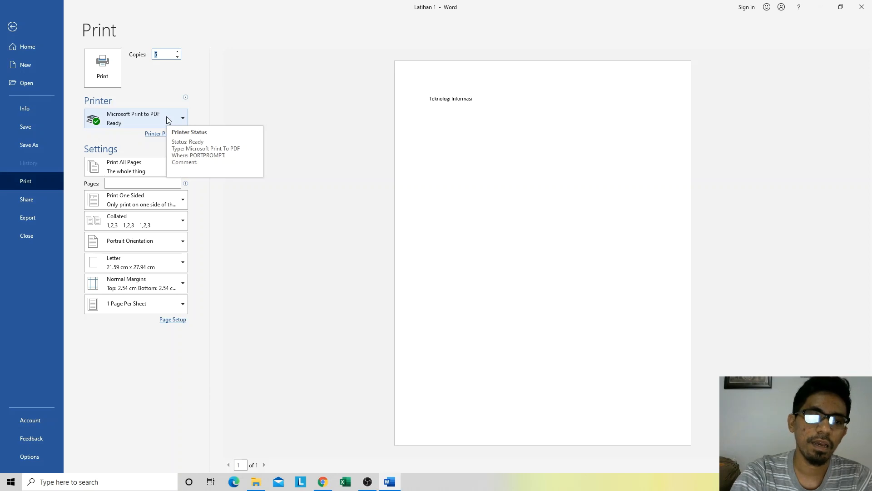
Step: Reduce the number of copies to print to 1
left_click(177, 57)
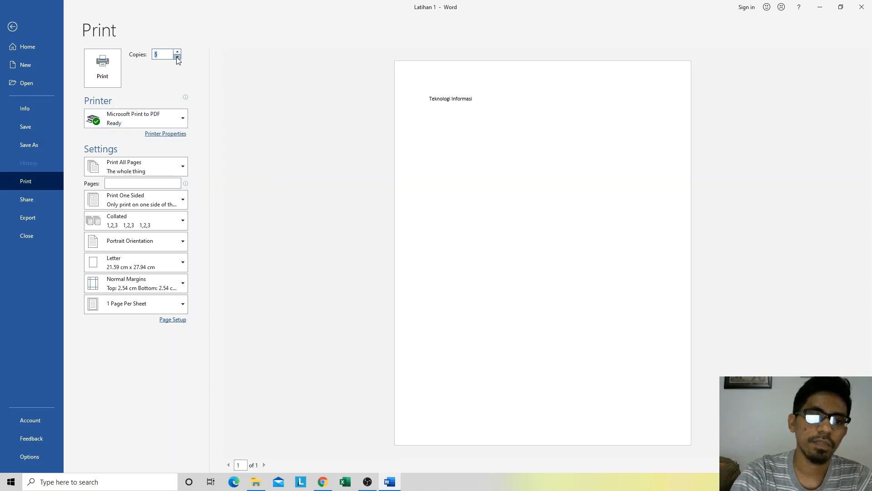
left_click(178, 57)
left_click(178, 56)
left_click(177, 57)
left_click(178, 56)
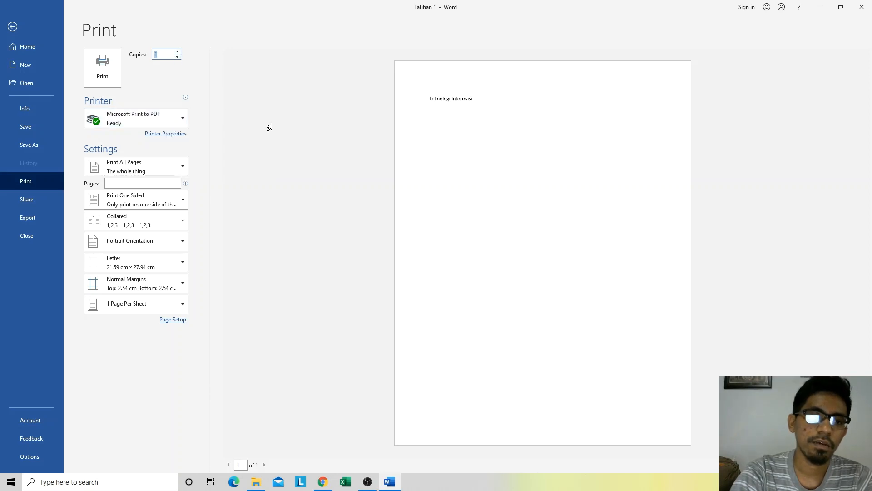
Step: Examine the printers available for printing Latihan 1 without choosing a different one
left_click(167, 114)
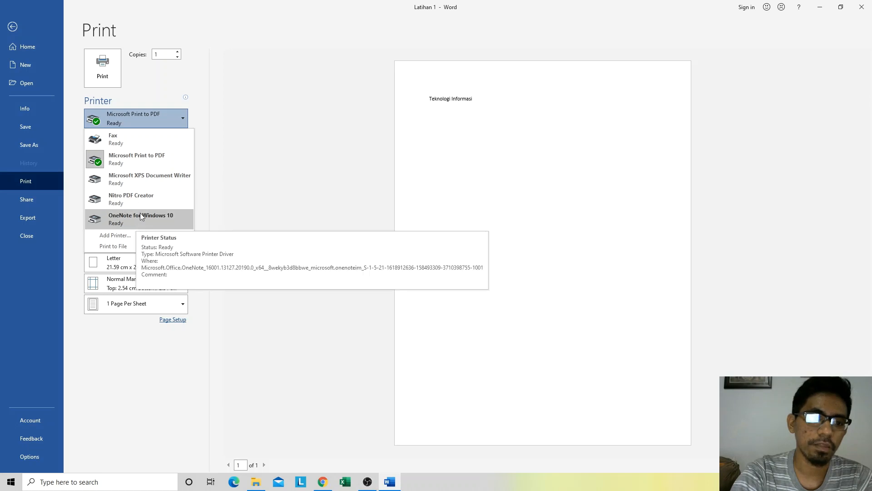
left_click(241, 126)
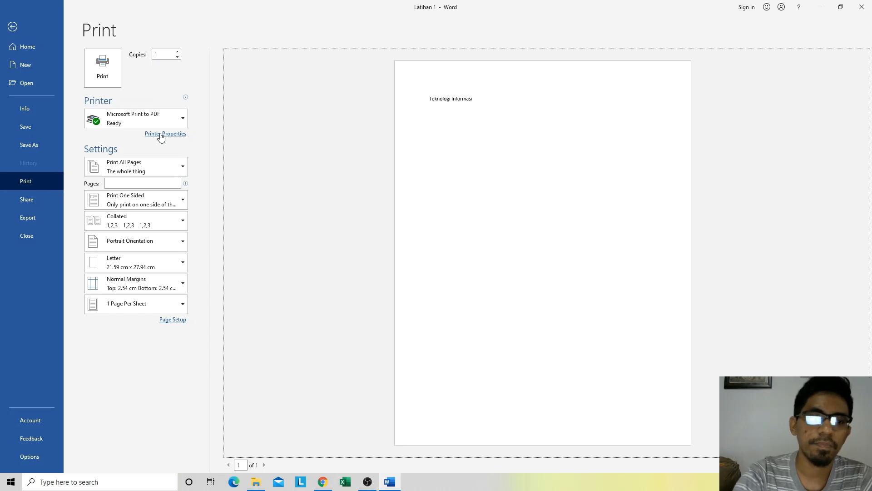
left_click(164, 116)
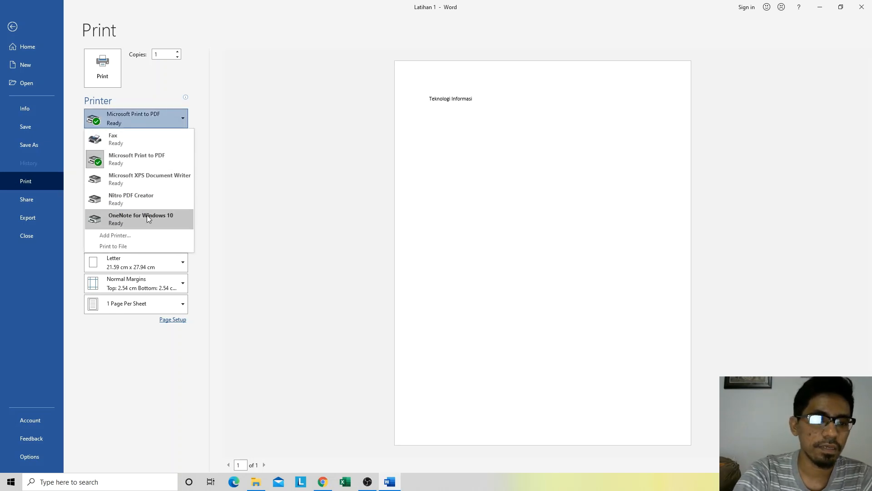
left_click(249, 116)
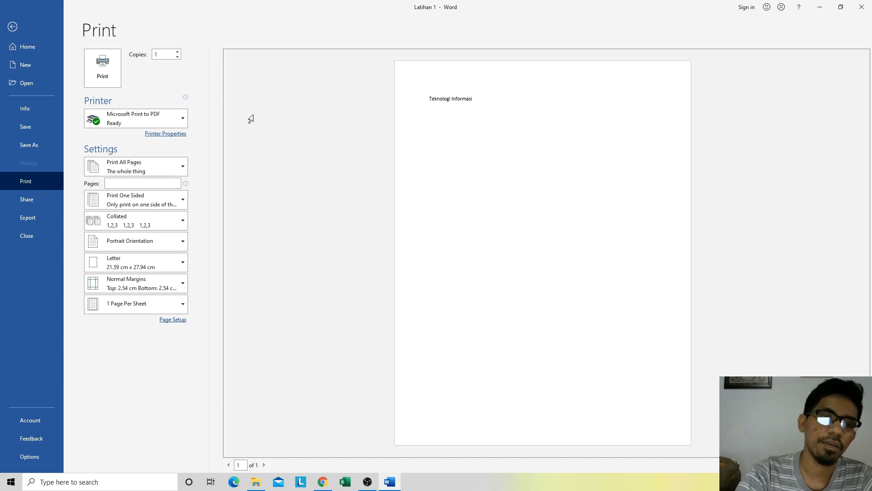
left_click(165, 118)
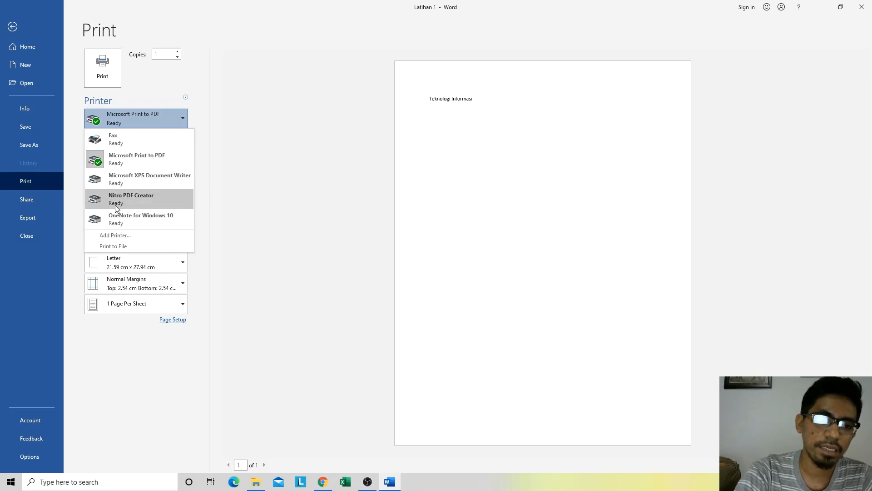
left_click(261, 151)
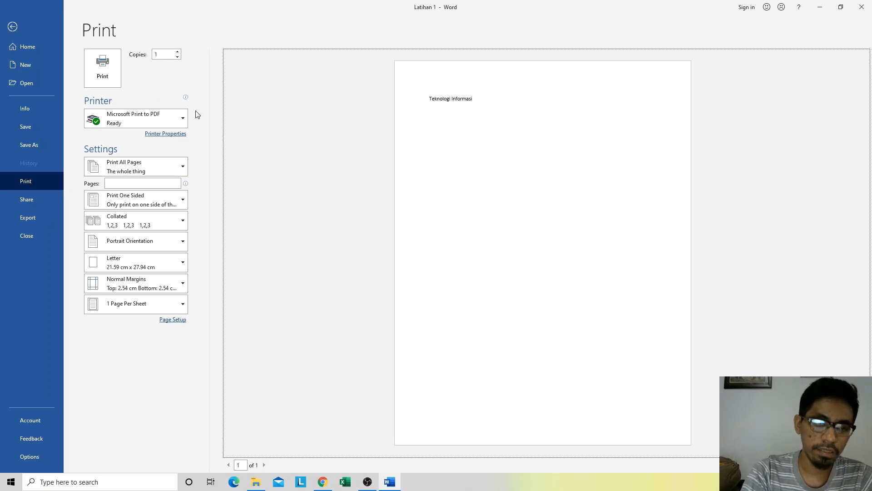
left_click(172, 117)
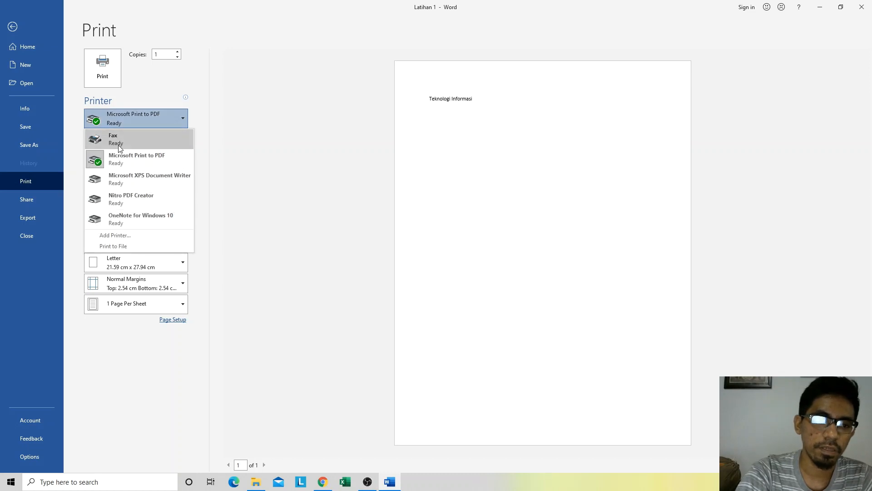
left_click(253, 121)
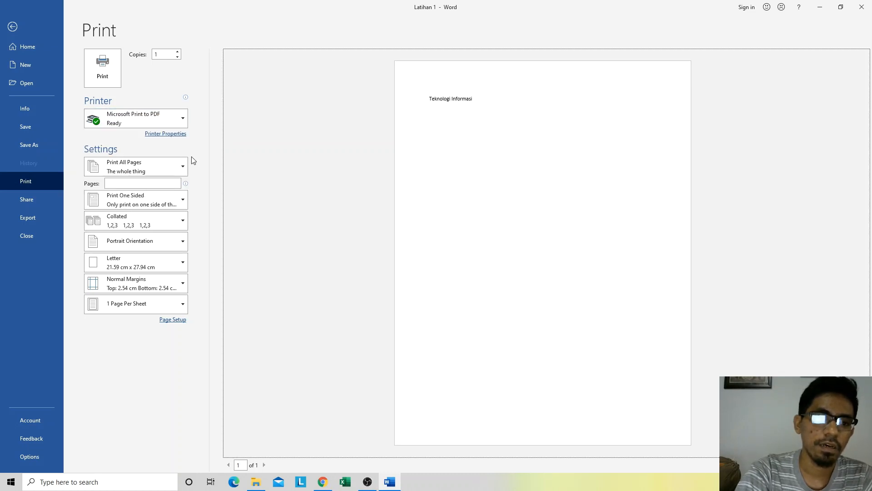
Step: Examine the options for which pages of the document to print and return to the document
left_click(165, 167)
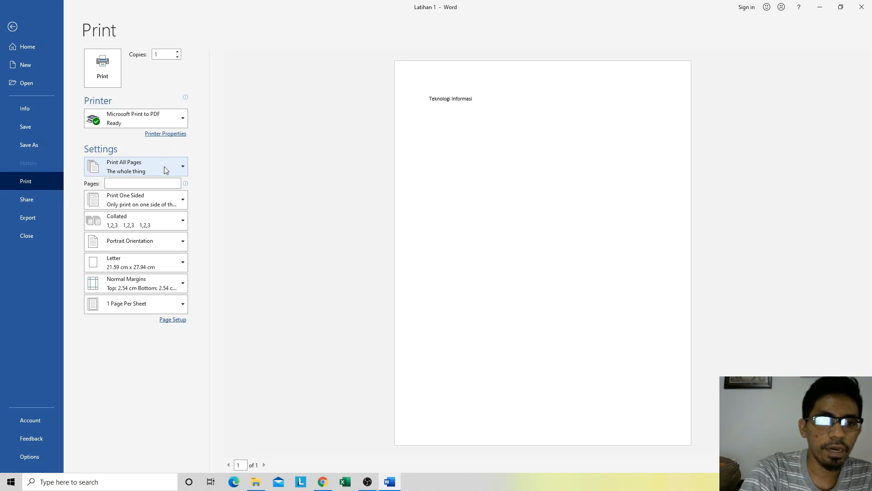
left_click(164, 166)
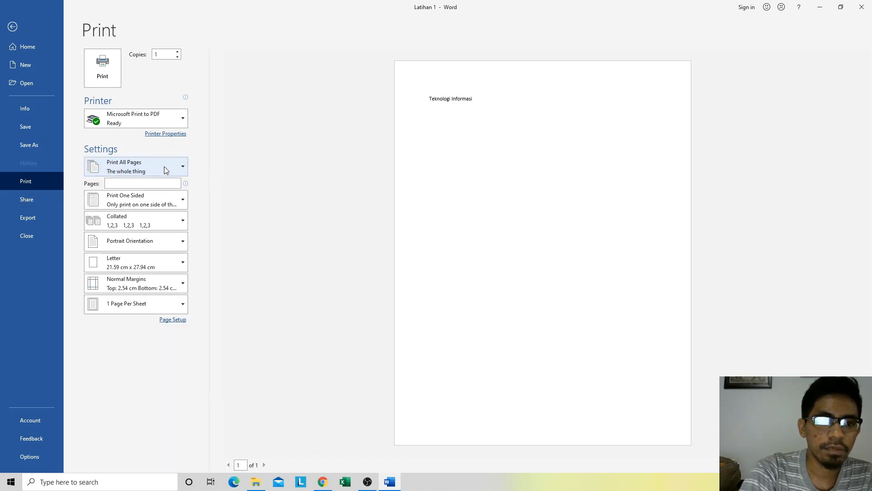
left_click(165, 166)
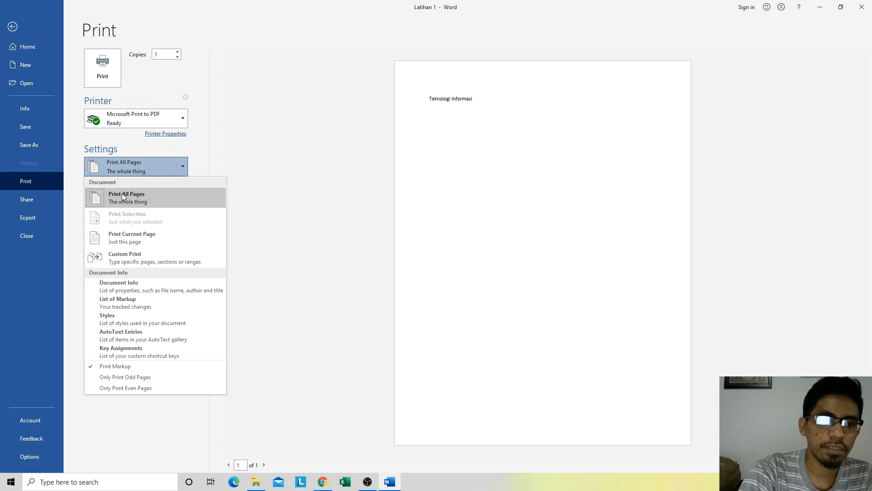
left_click(170, 166)
left_click(169, 167)
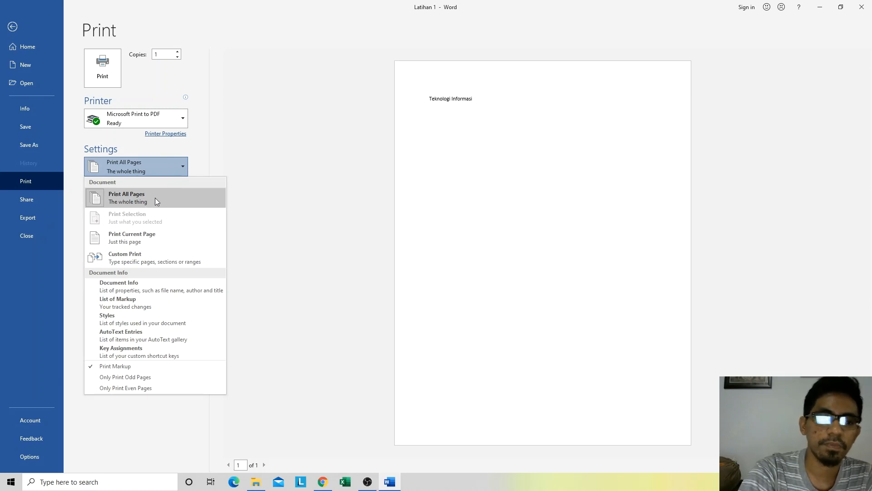
left_click(183, 170)
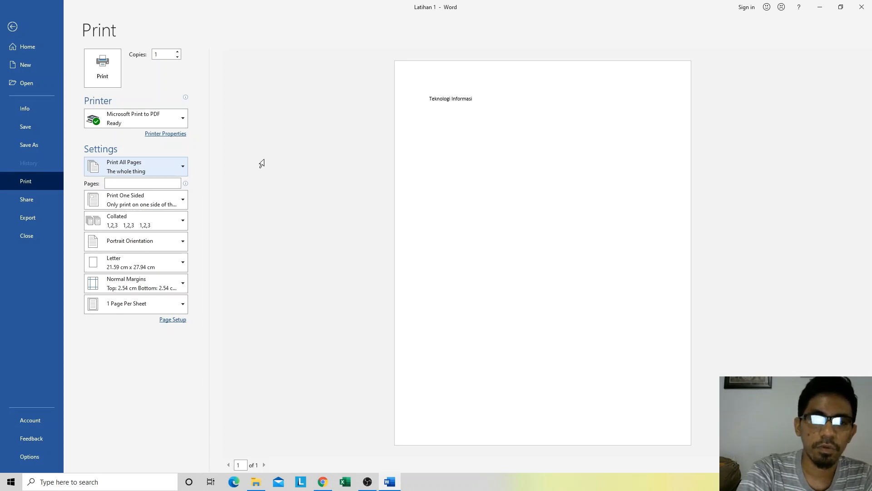
key("Escape")
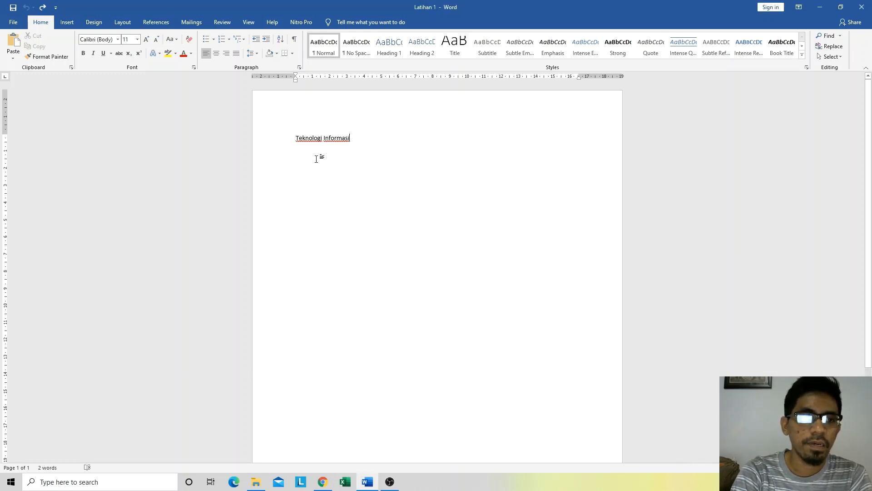
Step: Reopen the print settings, review the page range choices with Print All Pages selected, and go back to the document text
left_click(14, 22)
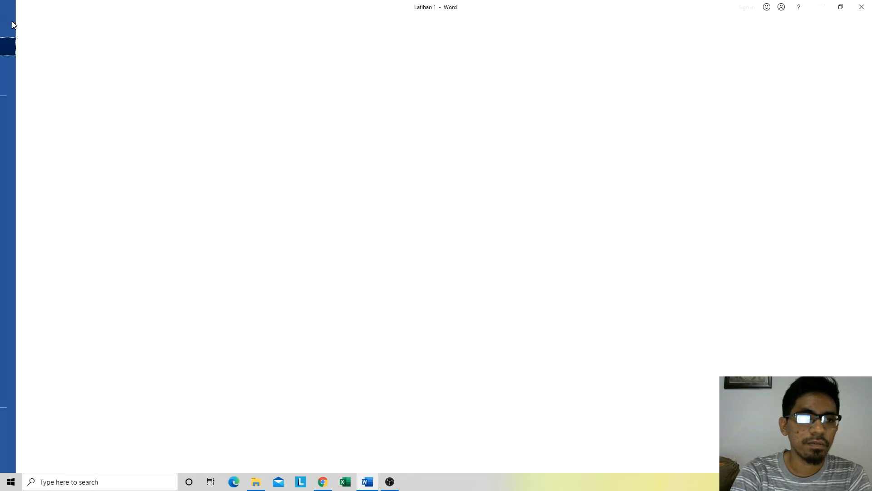
left_click(12, 32)
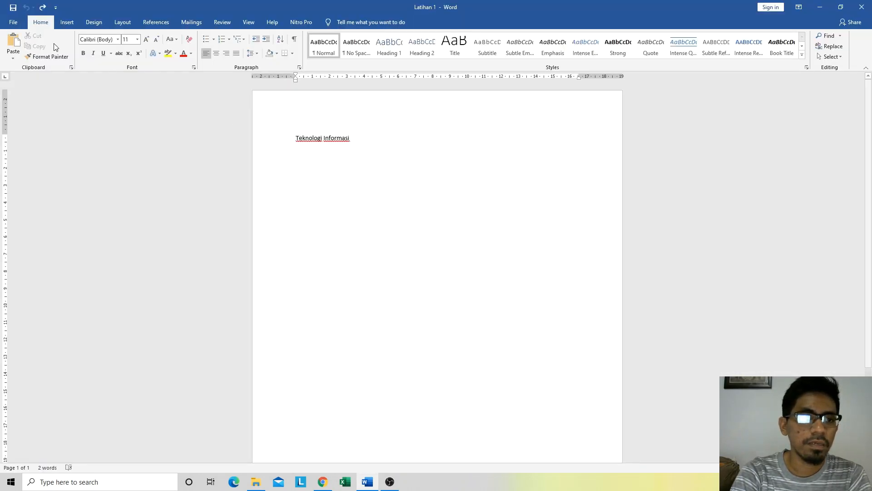
left_click(12, 25)
left_click(37, 178)
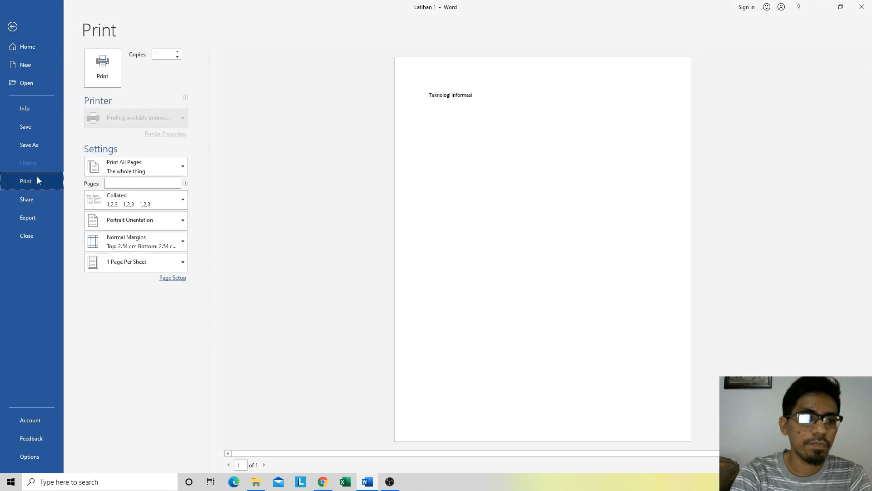
left_click(139, 168)
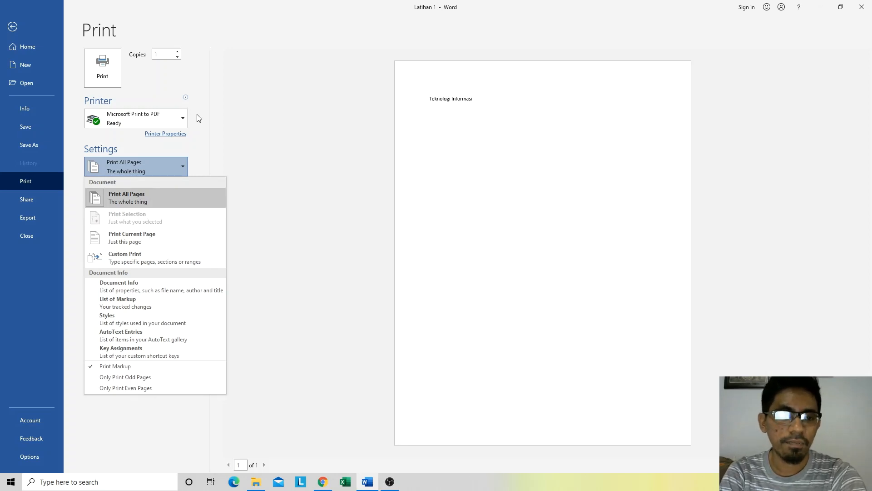
left_click(186, 193)
key("Escape")
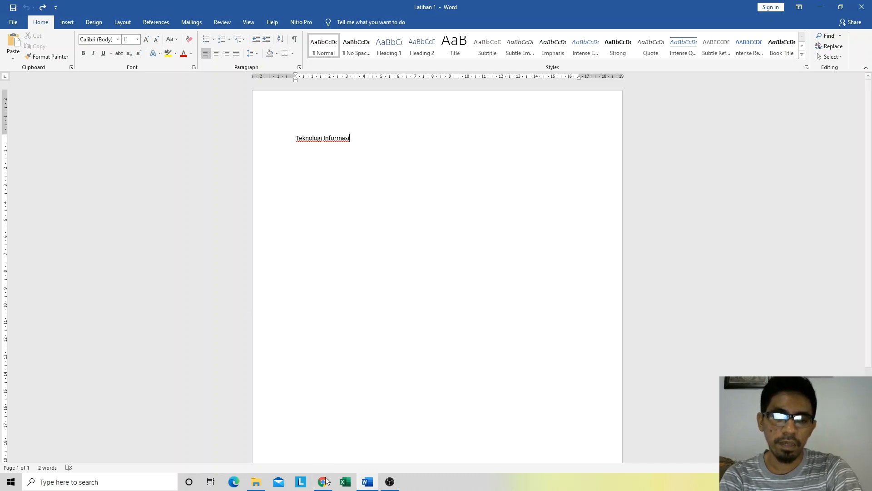
Step: Switch to Chrome and copy the three introductory paragraphs of the Wikipedia article "Teknologi informasi"
mouse_move(326, 481)
left_click(324, 433)
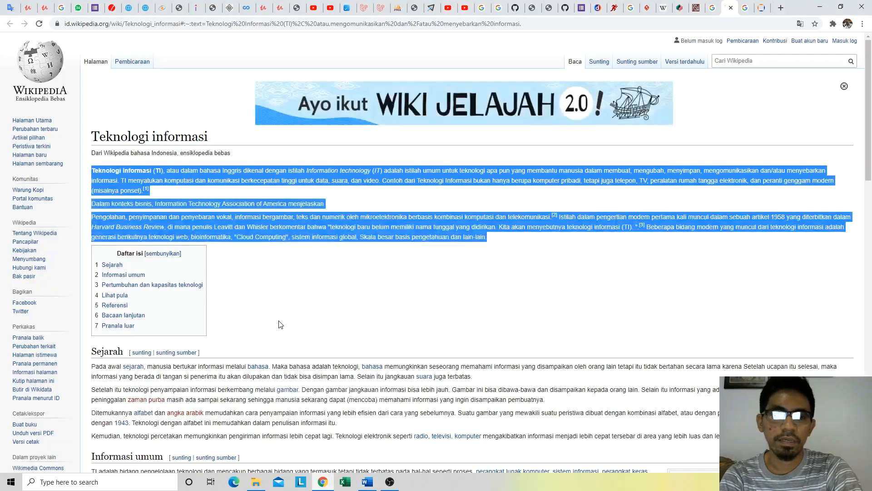
left_click(281, 324)
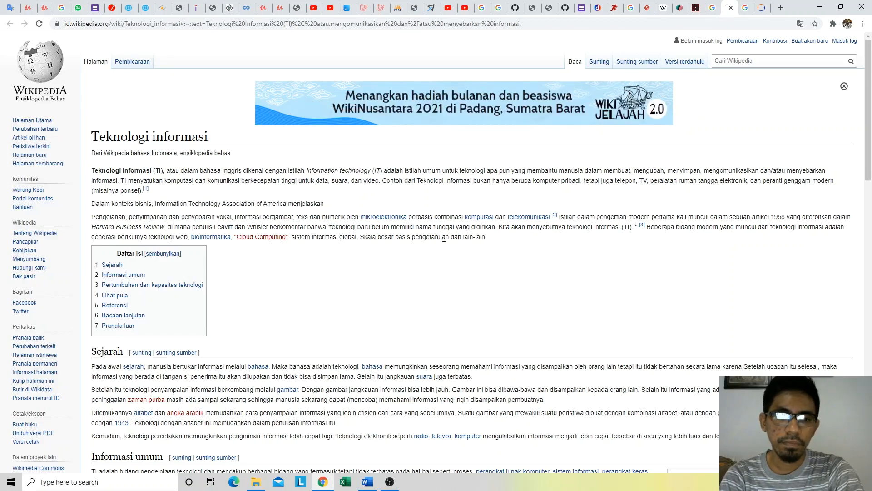
left_click_drag(495, 239, 92, 169)
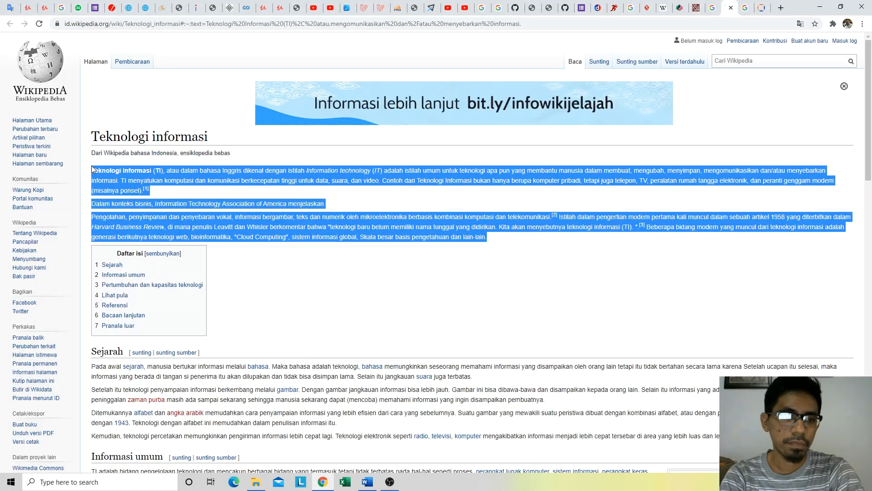
right_click(204, 173)
left_click(228, 179)
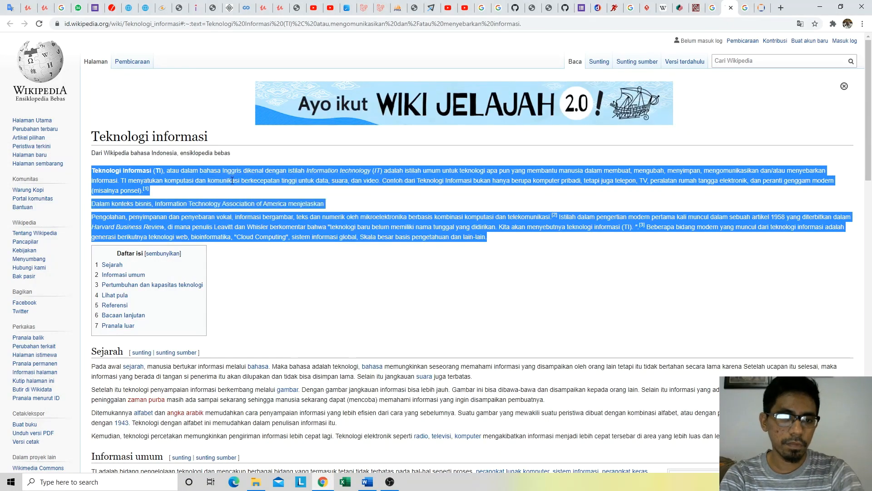
Step: Return to Word and replace the text "Teknologi Informasi" with the copied article paragraphs, pasted as plain text
key("alt+Tab")
left_click_drag(356, 140, 296, 137)
right_click(307, 145)
left_click(352, 182)
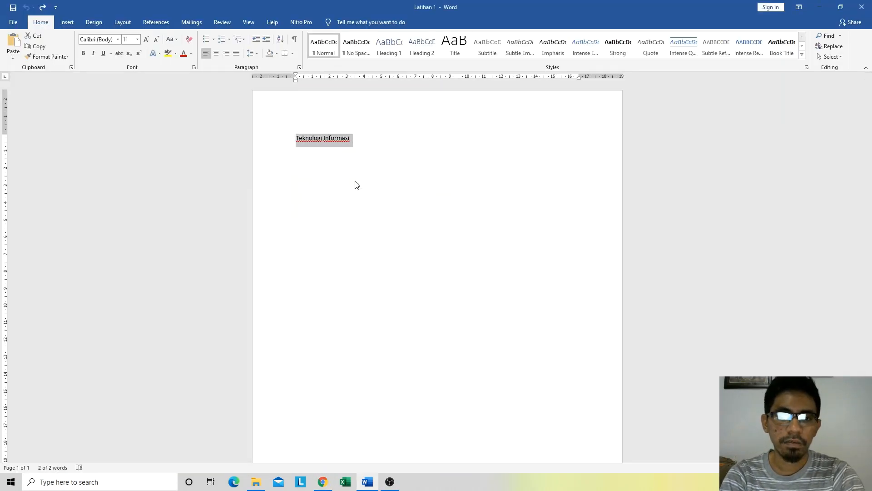
Step: Remove the blank line above the "Pengolahan" paragraph and join that paragraph to the end of the "Dalam konteks bisnis" line
left_click(313, 227)
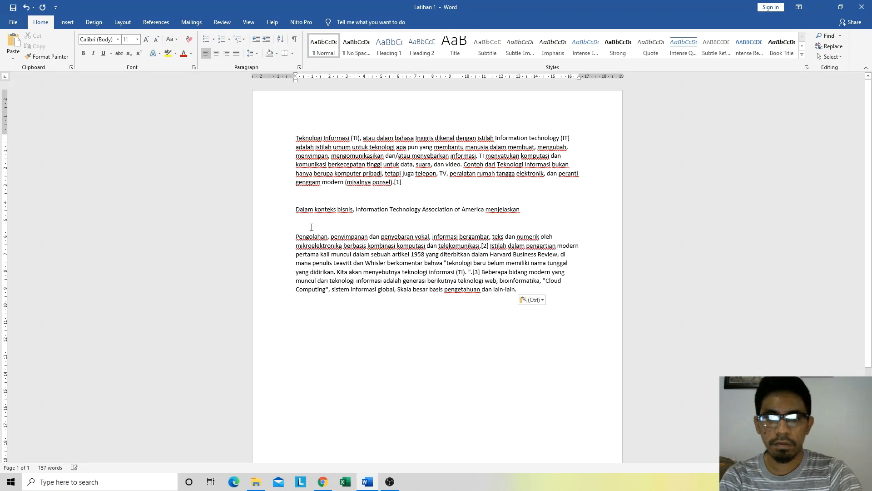
key("BackSpace")
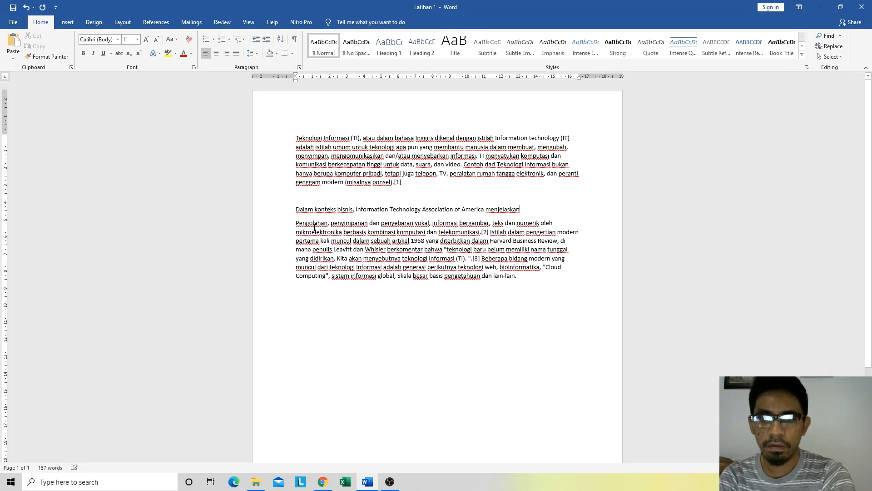
key("BackSpace")
key("alt")
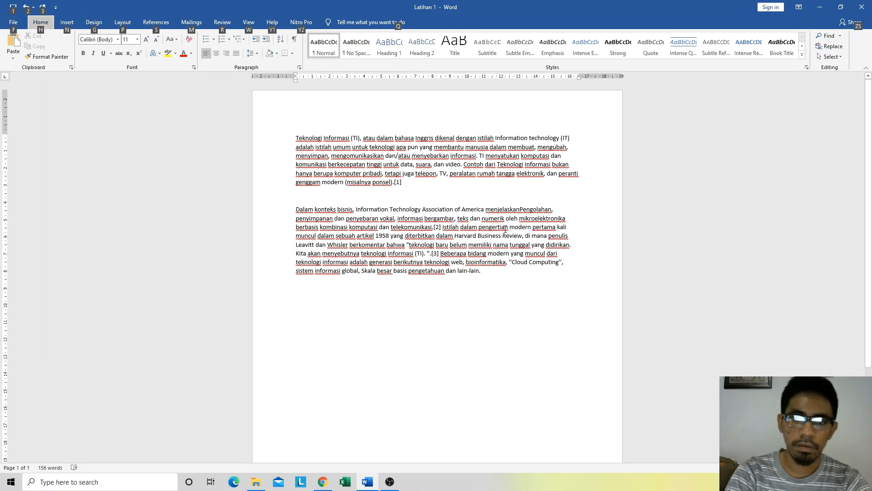
Step: Insert "TI adalah" after "menjelaskan" and change the first letter of "Pengolahan" to lowercase
left_click(519, 208)
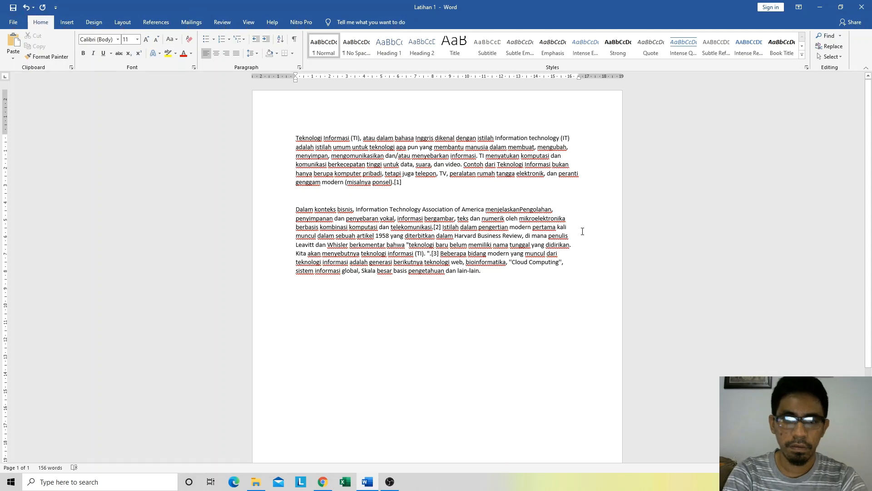
key("Return")
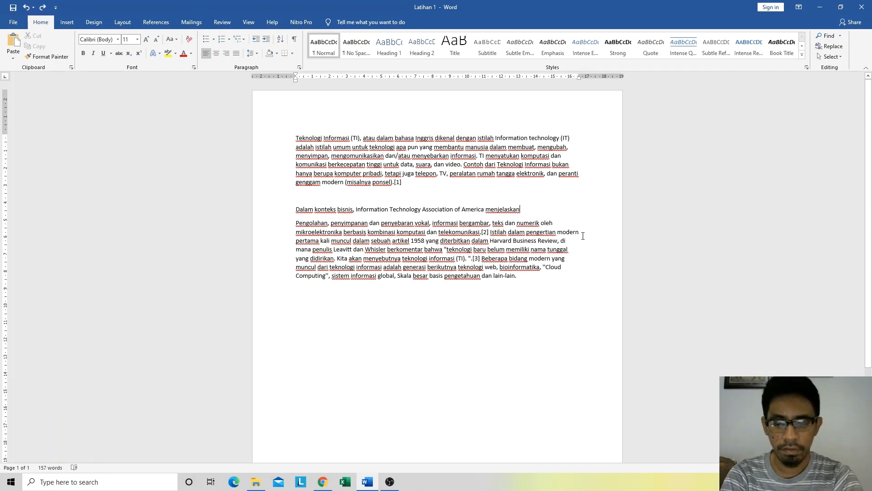
key("Delete")
type("T")
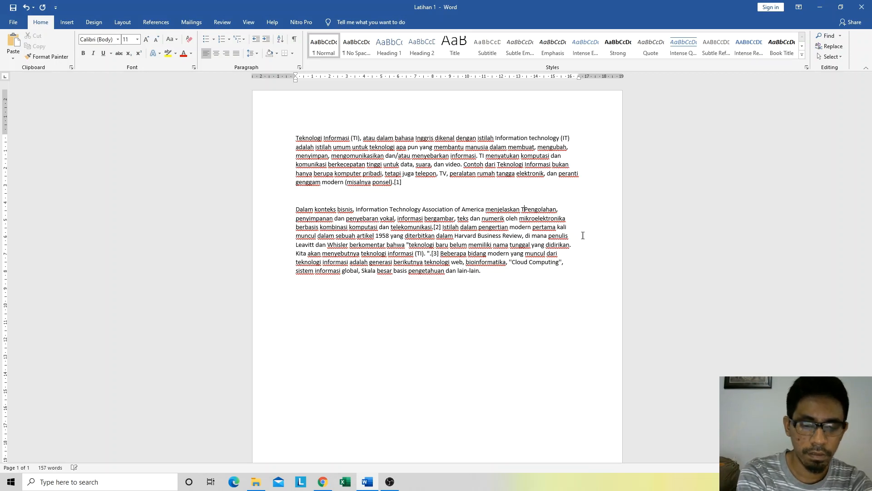
type("I adalah")
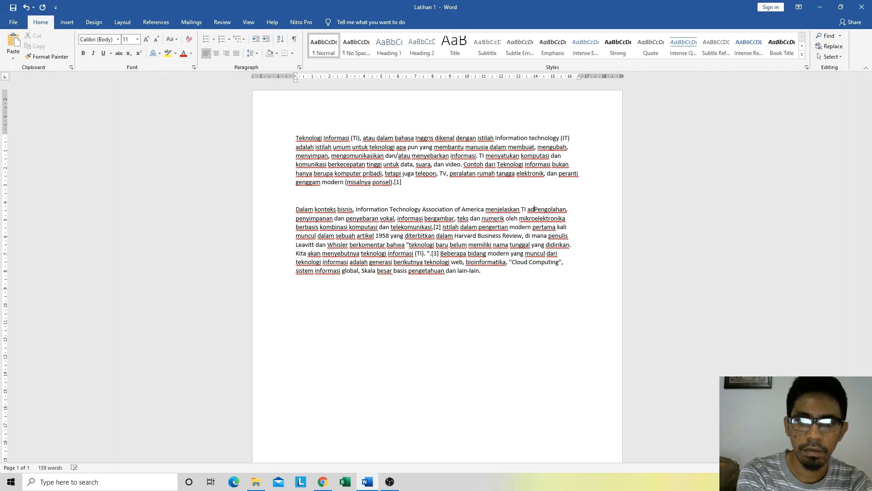
key("Delete")
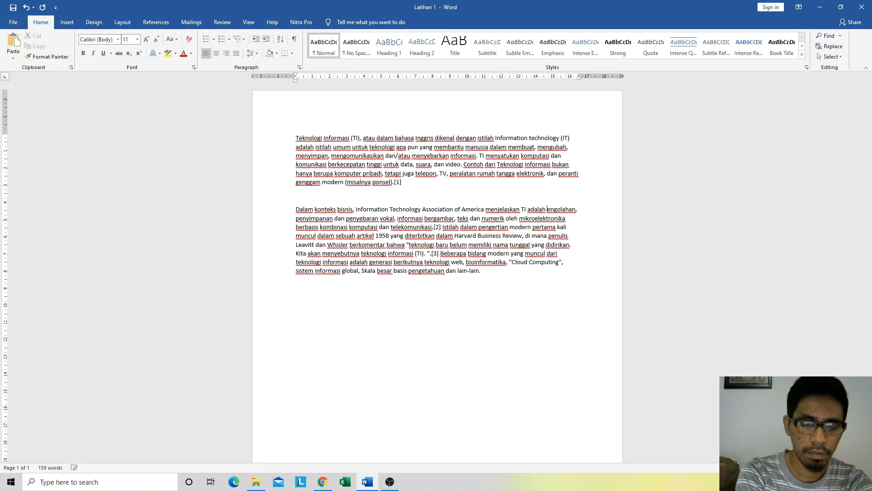
type("p")
Step: Remove the blank line between the two paragraphs and justify the whole text
left_click(328, 197)
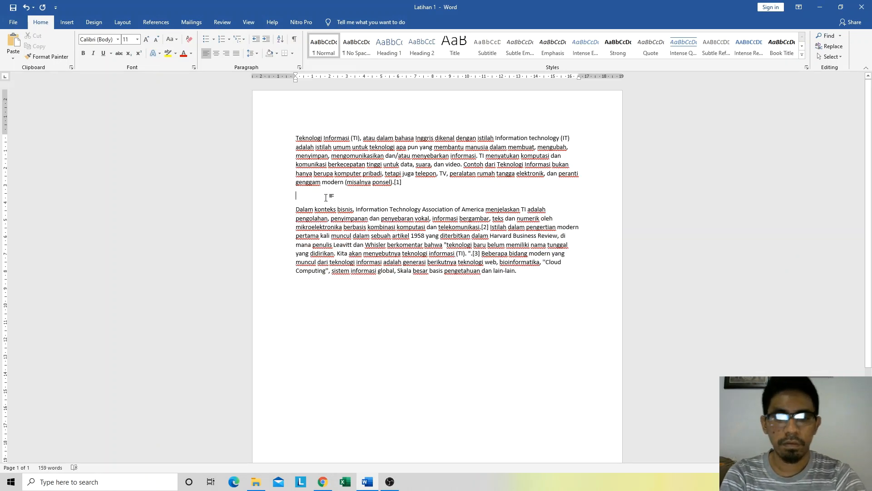
key("BackSpace")
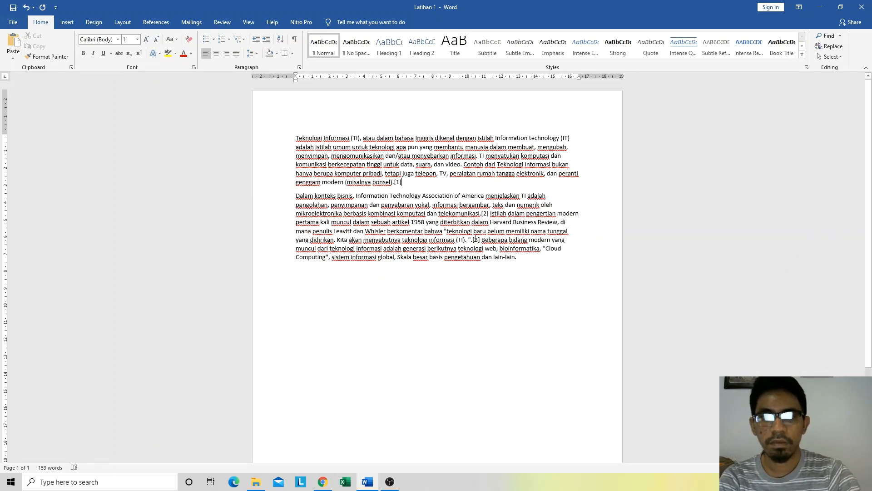
left_click_drag(523, 267, 249, 136)
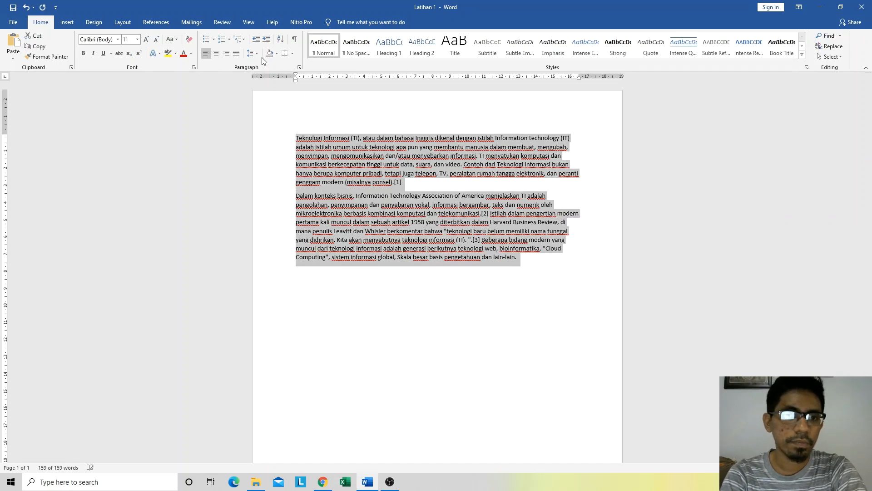
left_click(236, 55)
left_click(473, 274)
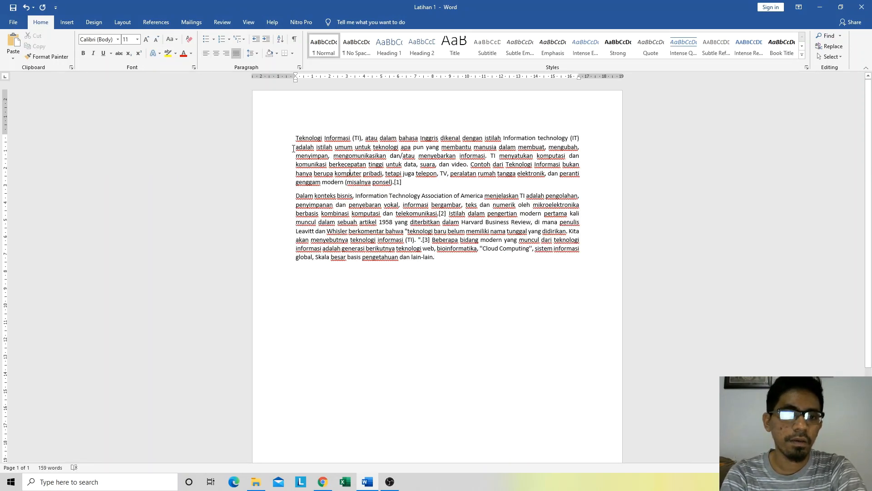
Step: Review the page and its two paragraphs, highlighting each paragraph in turn without editing the text
scroll(426, 197, "down", 5)
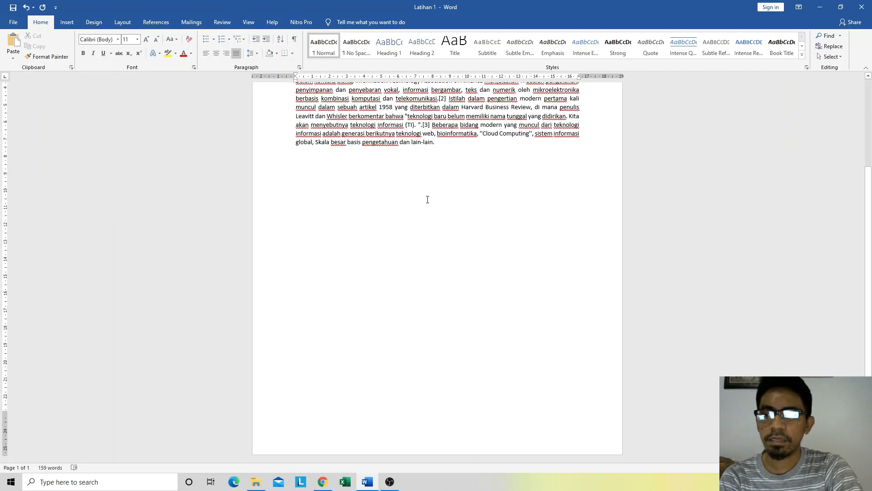
scroll(363, 248, "up", 5)
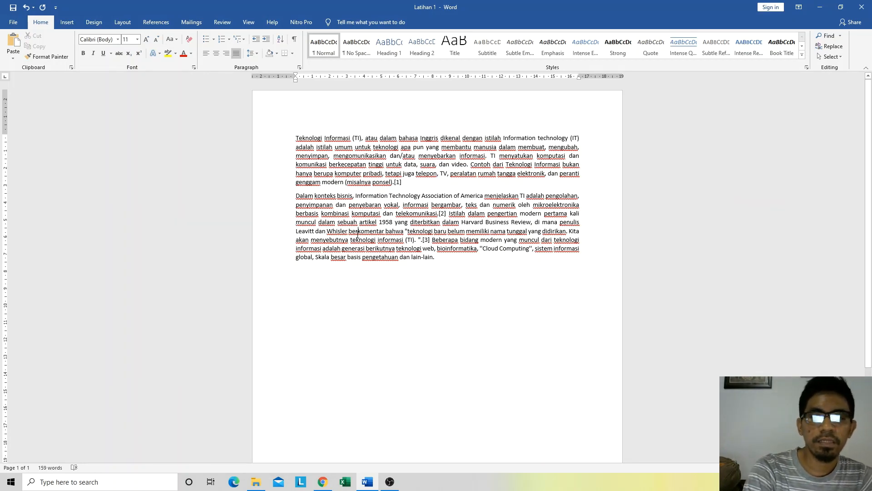
left_click_drag(442, 256, 282, 195)
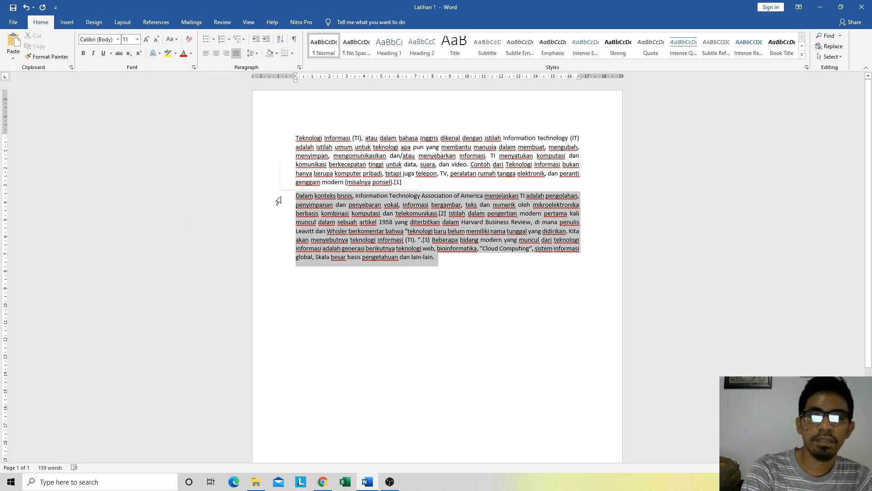
left_click_drag(436, 257, 286, 199)
left_click(504, 271)
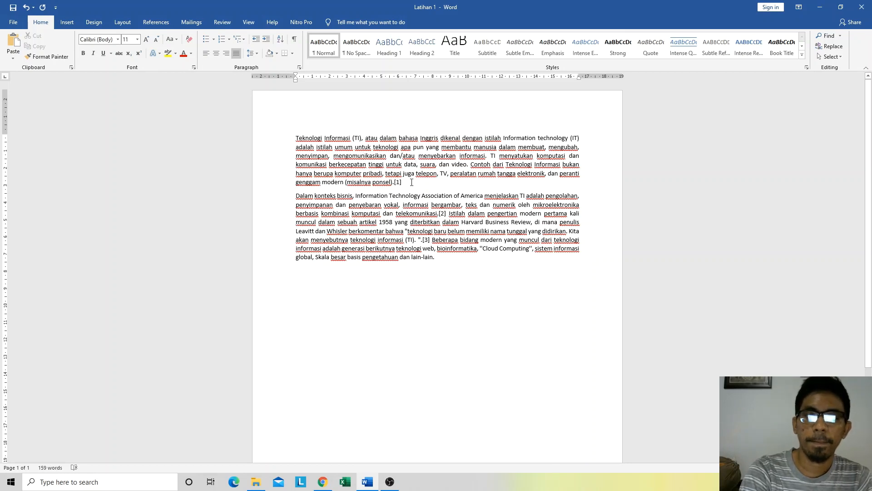
left_click_drag(442, 259, 294, 195)
left_click(364, 146)
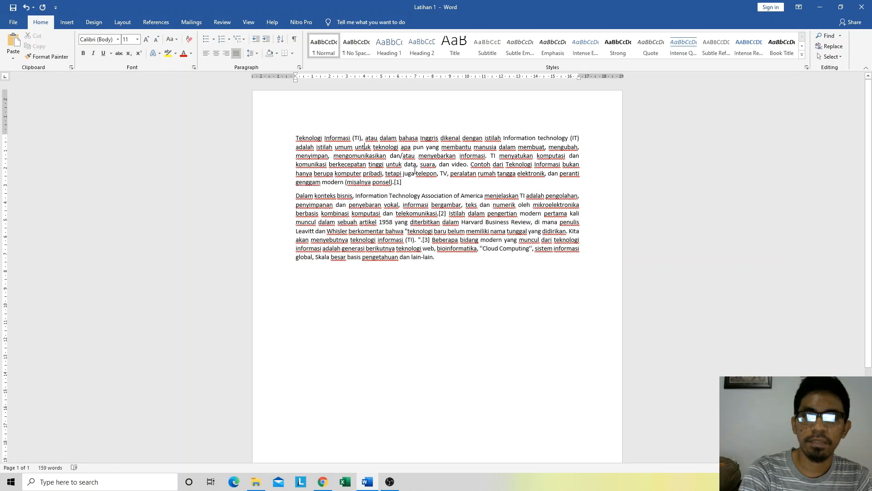
left_click_drag(405, 183, 285, 137)
left_click(444, 267)
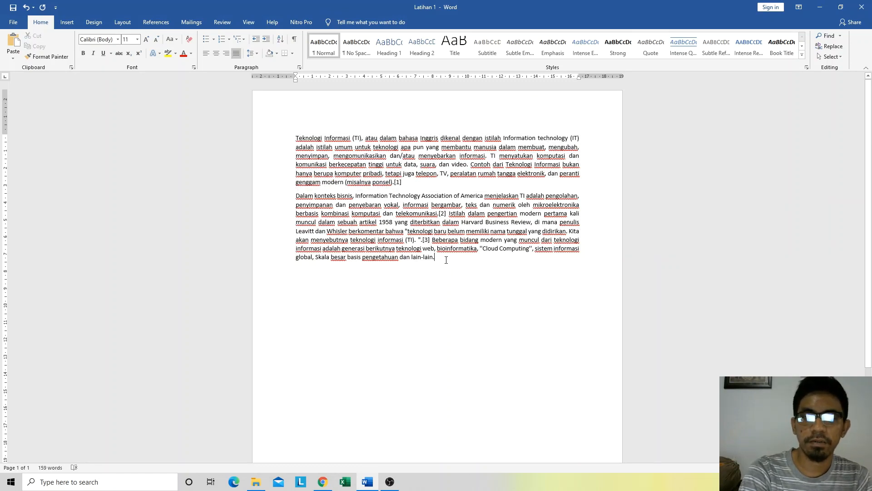
Step: Select the whole second paragraph and set the print range to Print Selection
left_click_drag(433, 258, 295, 199)
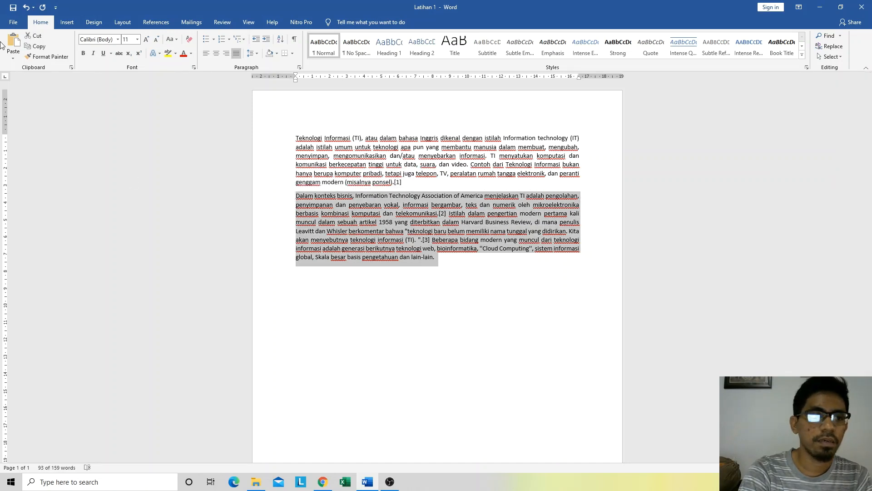
left_click(13, 18)
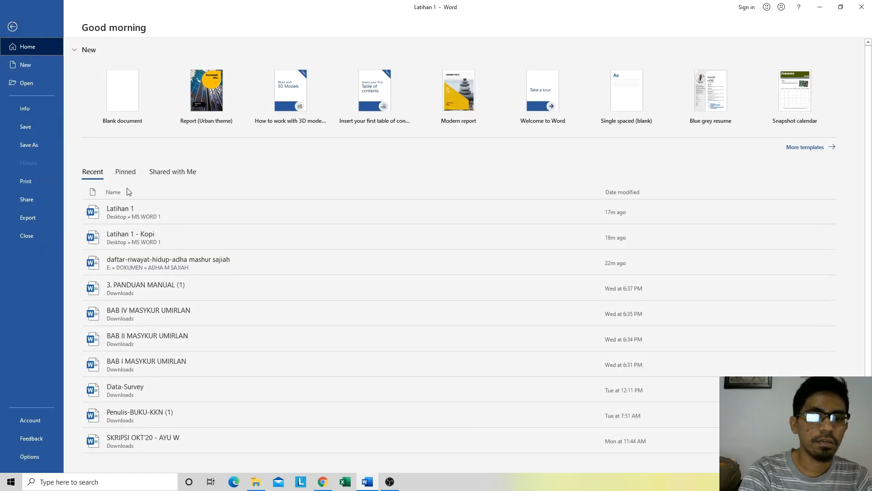
left_click(768, 482)
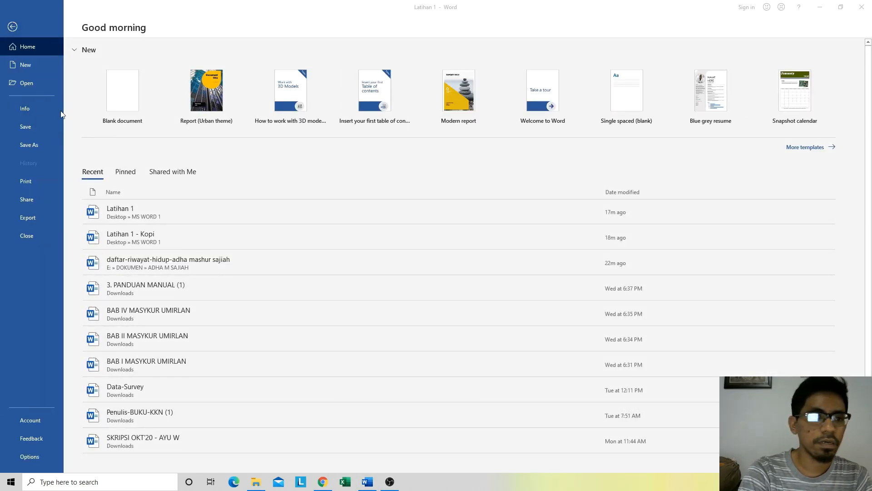
left_click(26, 180)
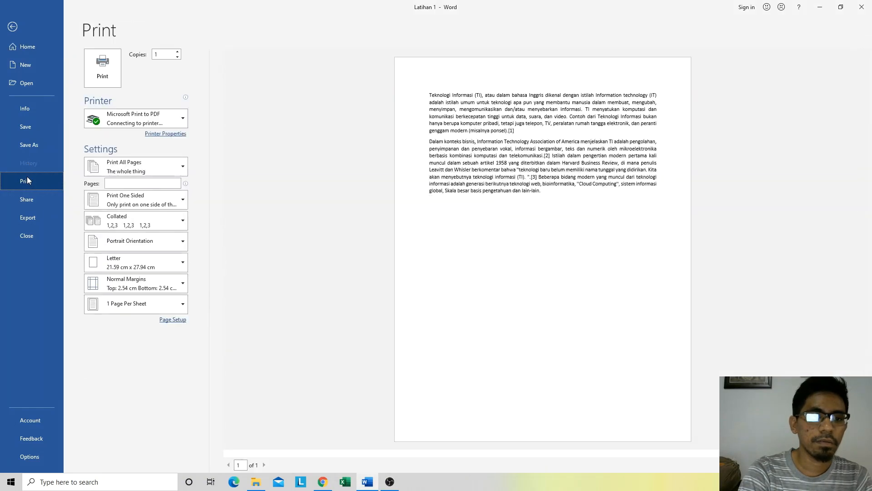
left_click(142, 163)
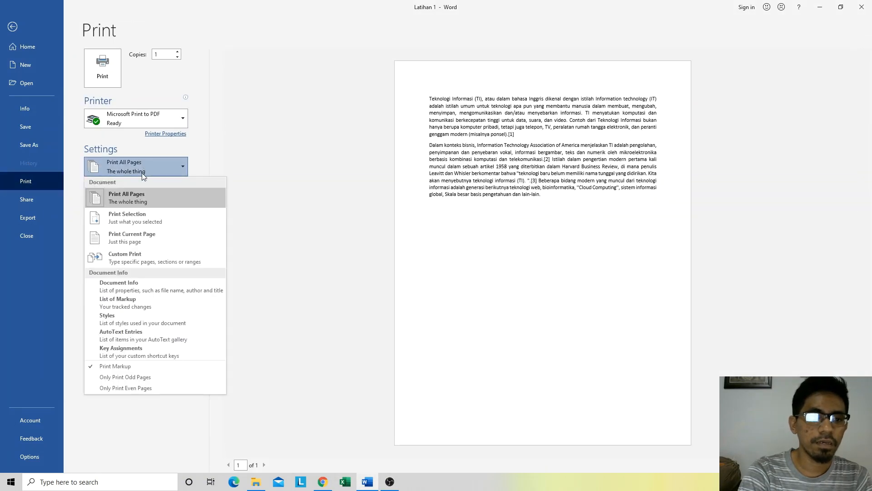
left_click(139, 226)
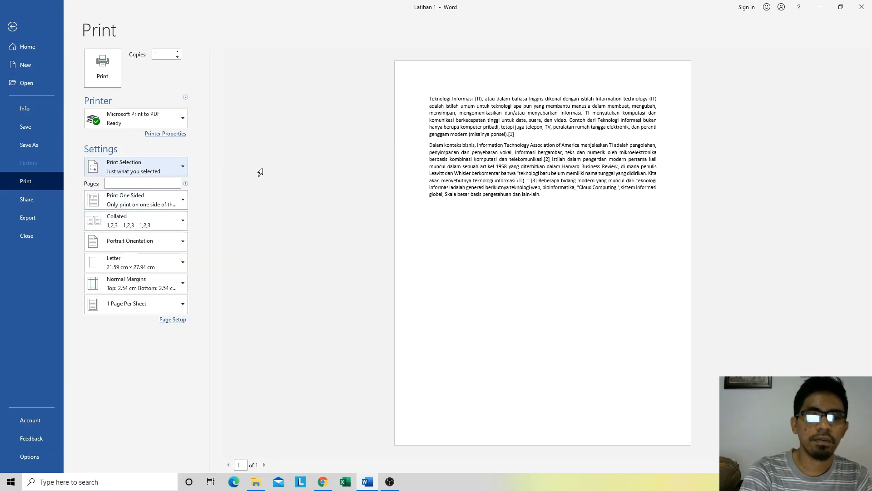
left_click(101, 66)
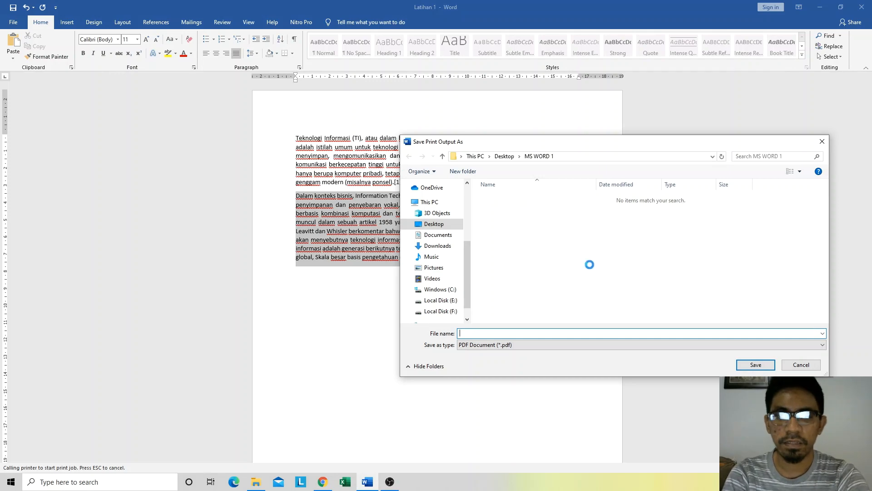
left_click(801, 364)
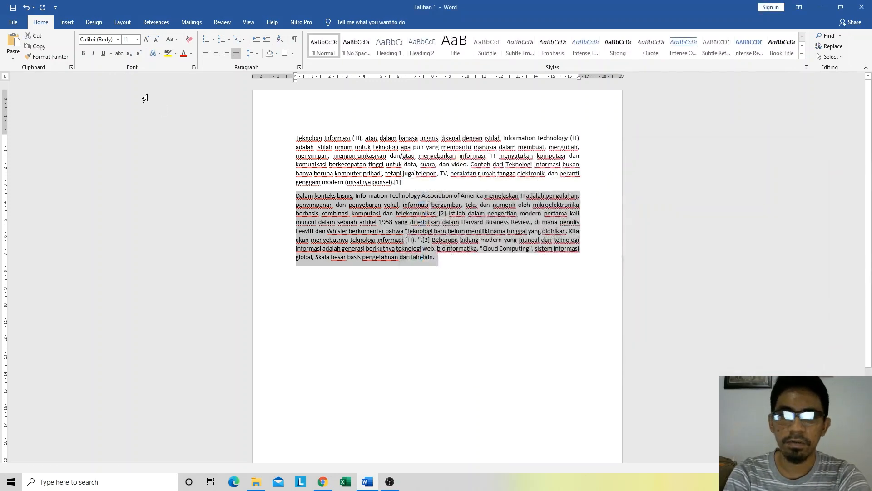
left_click(15, 21)
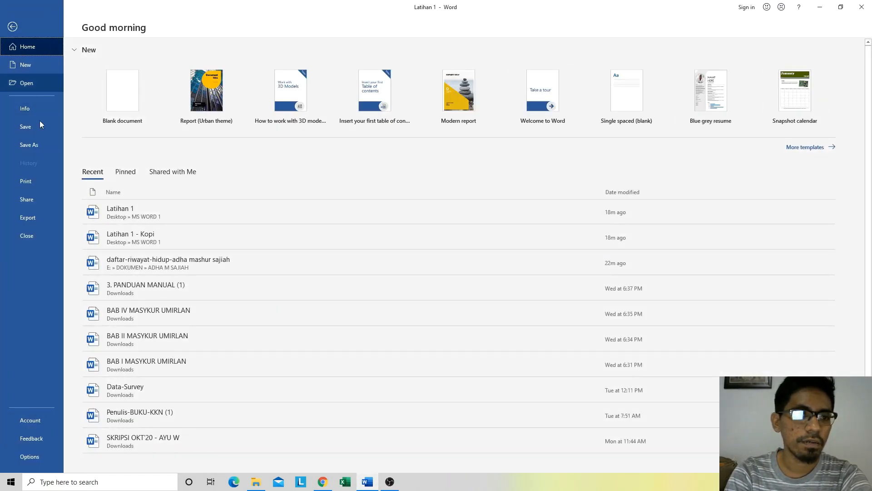
left_click(29, 179)
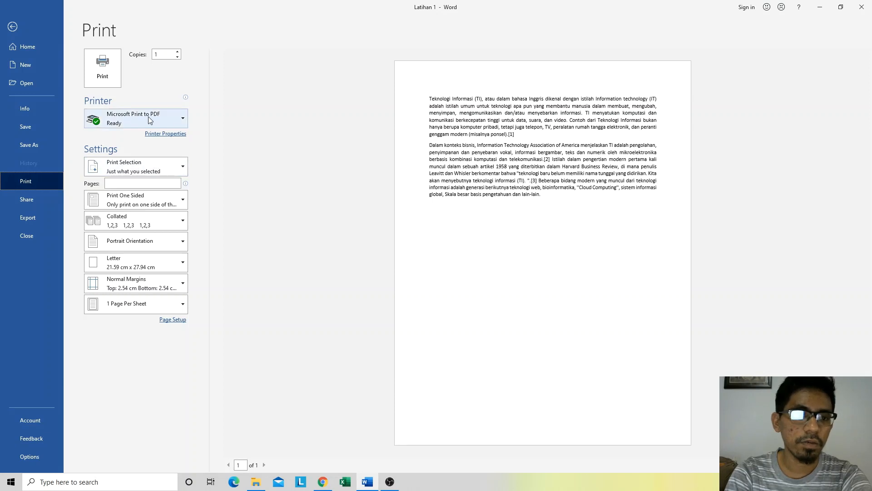
Step: Print the selected paragraph to a PDF named "Latihan 1-pdf" in the MS WORD 1 folder
left_click(101, 65)
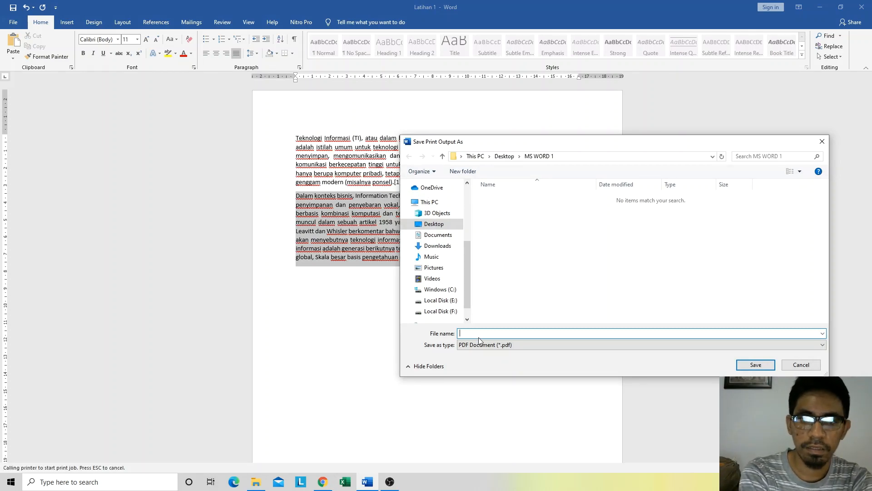
type("Latihan")
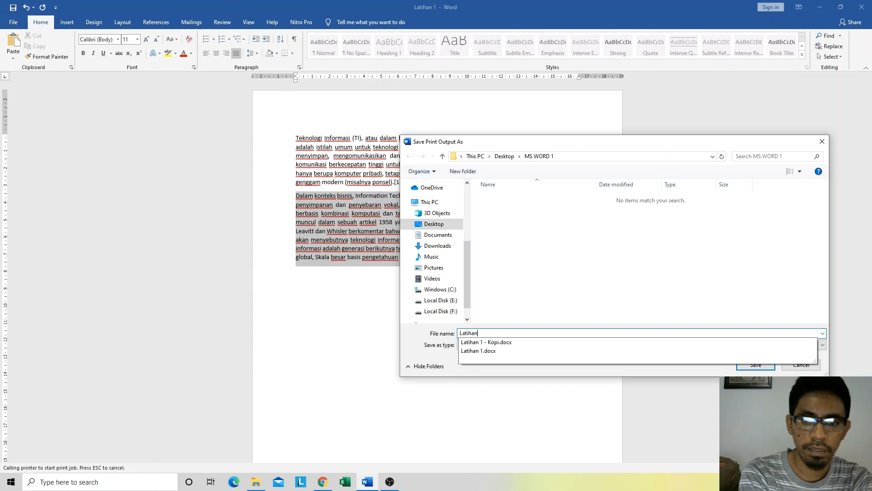
type(" 1-pdf")
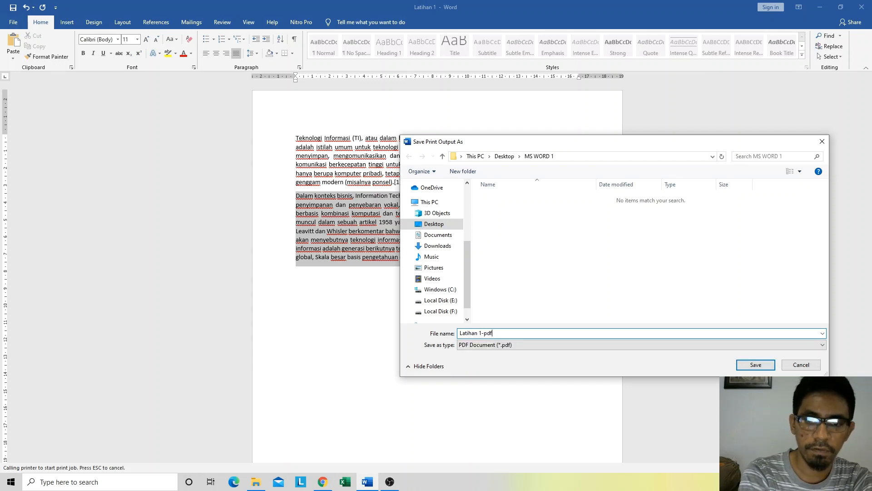
left_click(756, 365)
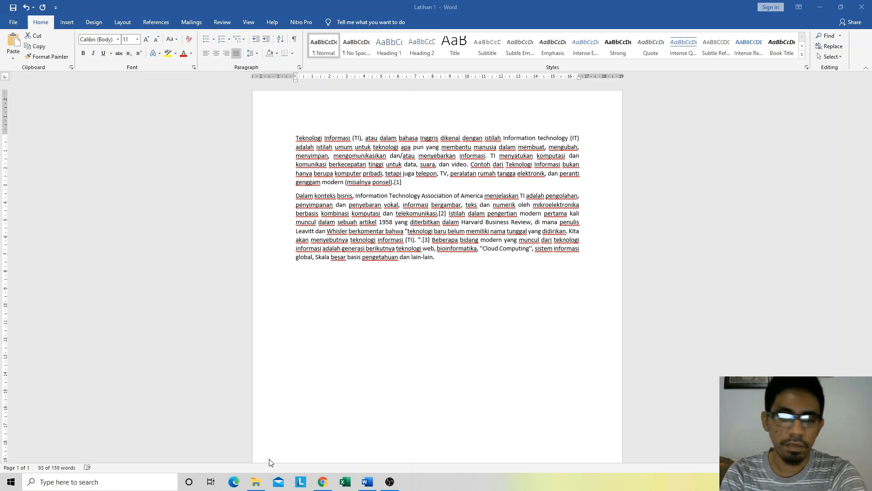
Step: Open Latihan 1-pdf from the MS WORD 1 folder in File Explorer and view it at 100% zoom
left_click(256, 482)
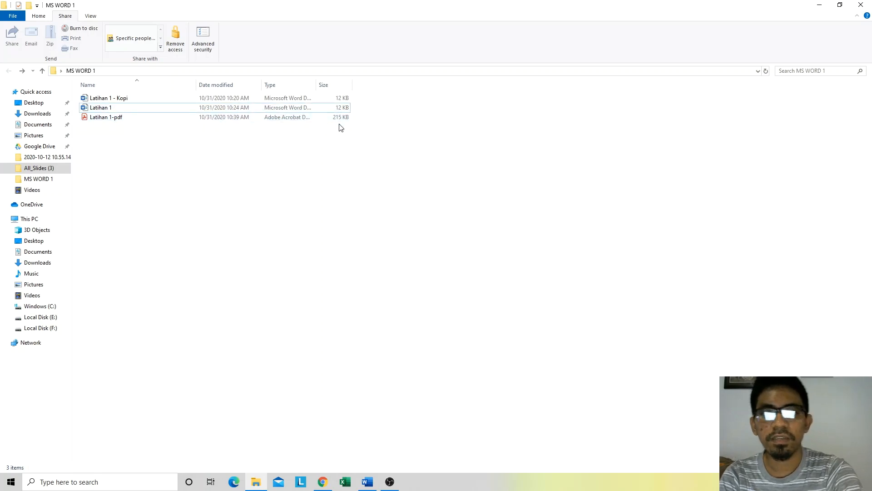
double_click(103, 119)
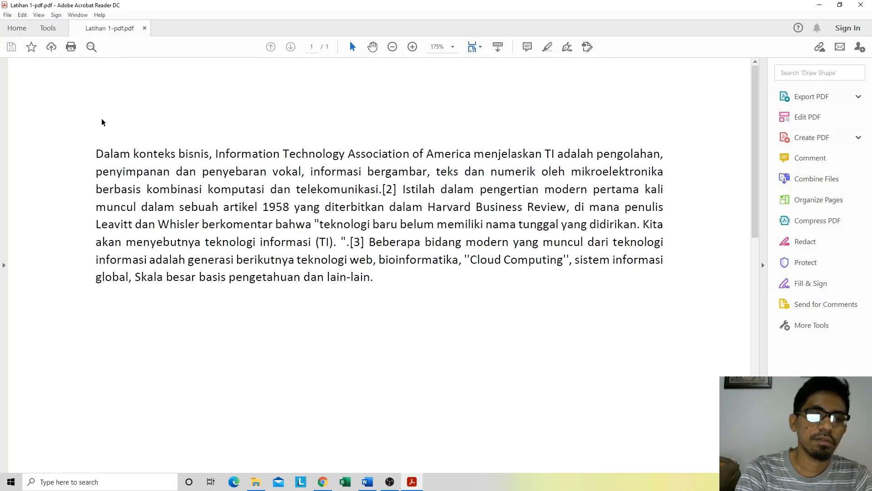
left_click(452, 46)
left_click(480, 114)
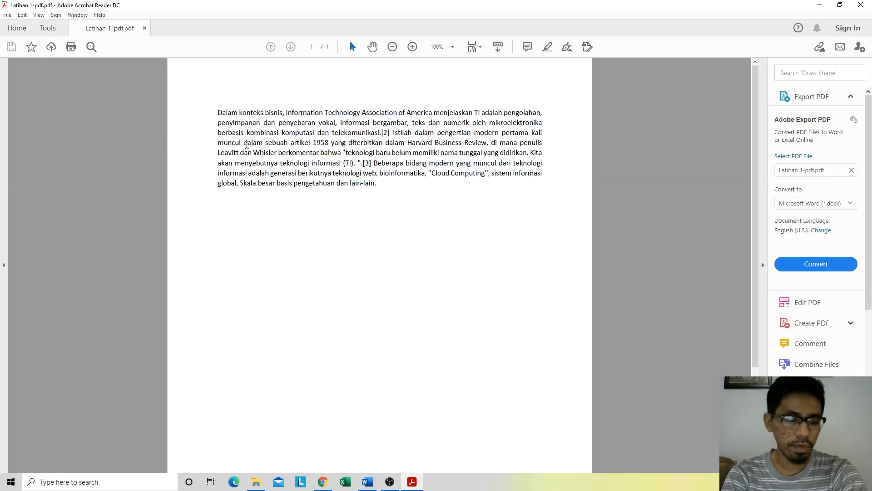
Step: Switch from the PDF back to the Latihan 1 document in Word
key("alt+Tab")
key("alt+Tab")
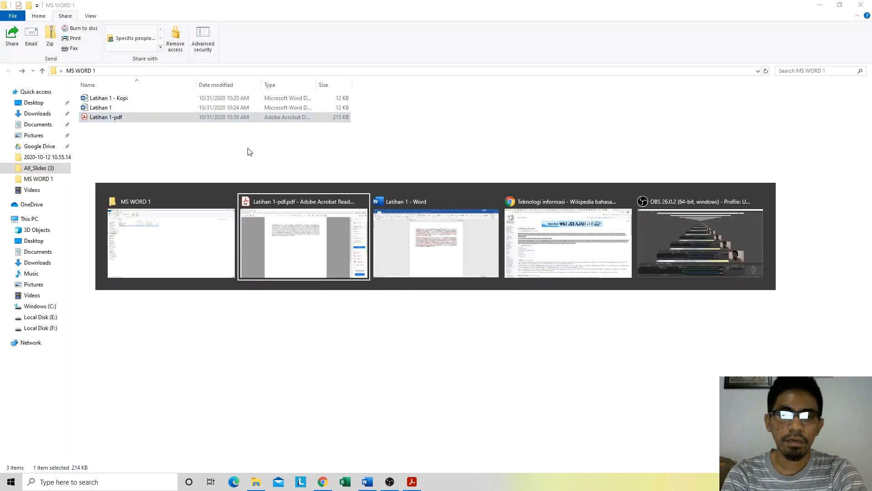
key("alt+Tab")
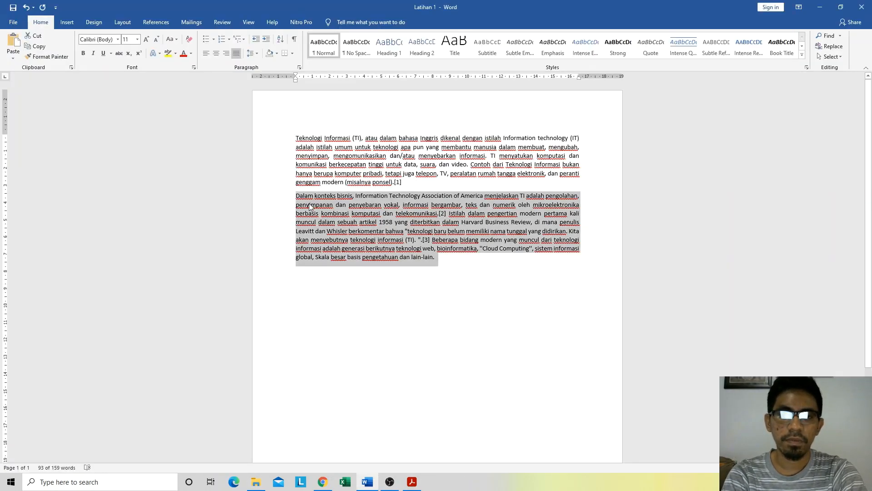
key("alt+Tab")
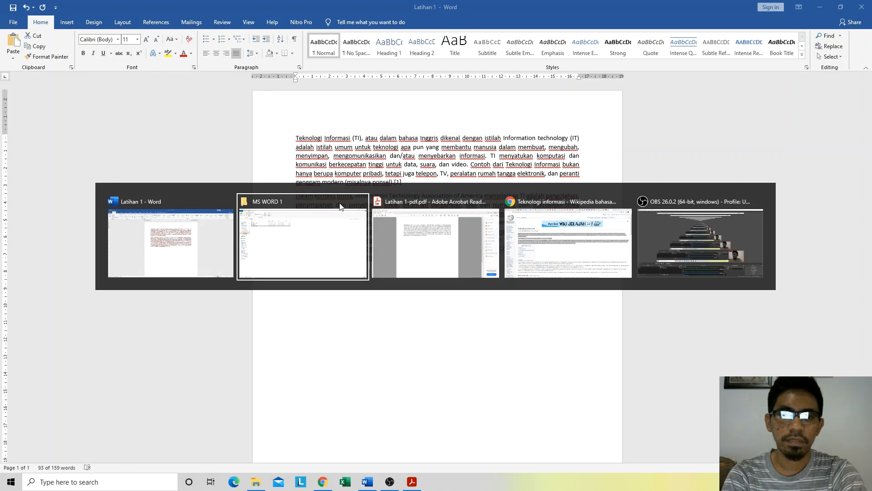
key("alt+Tab")
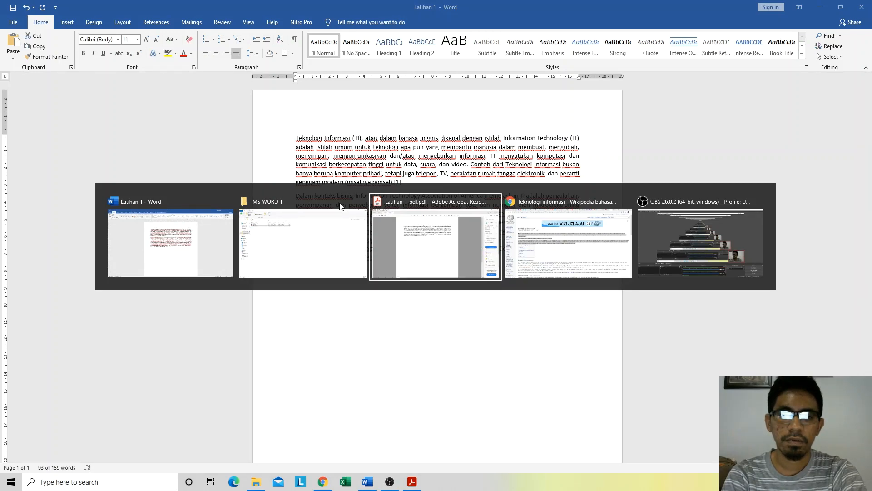
key("alt+Tab")
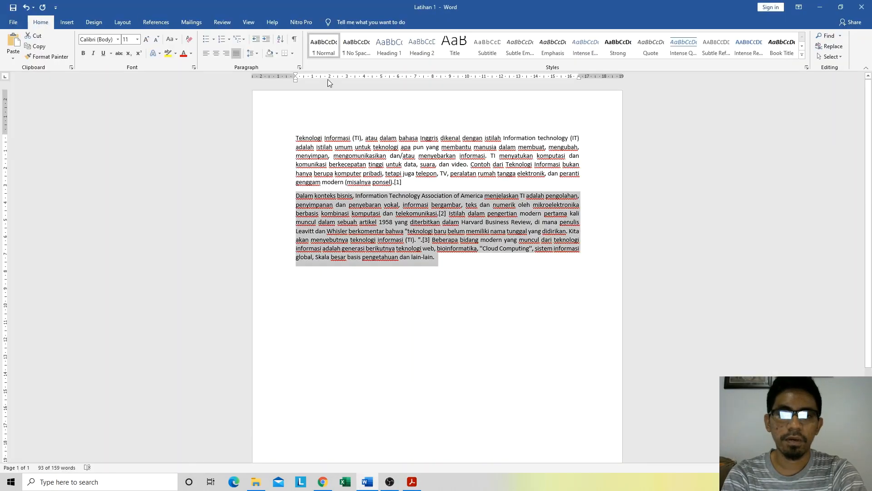
Step: Deselect the paragraph, examine the available print range options, and return to the document without printing
left_click(437, 156)
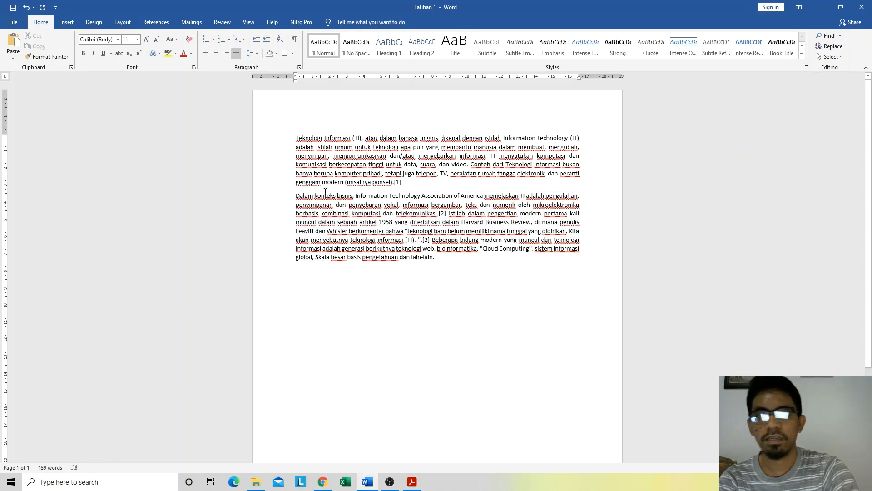
left_click(13, 22)
left_click(36, 180)
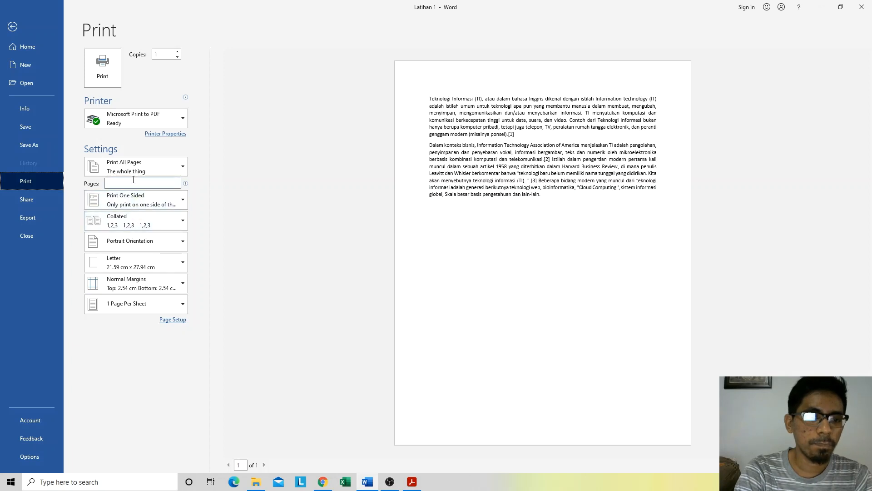
left_click(135, 162)
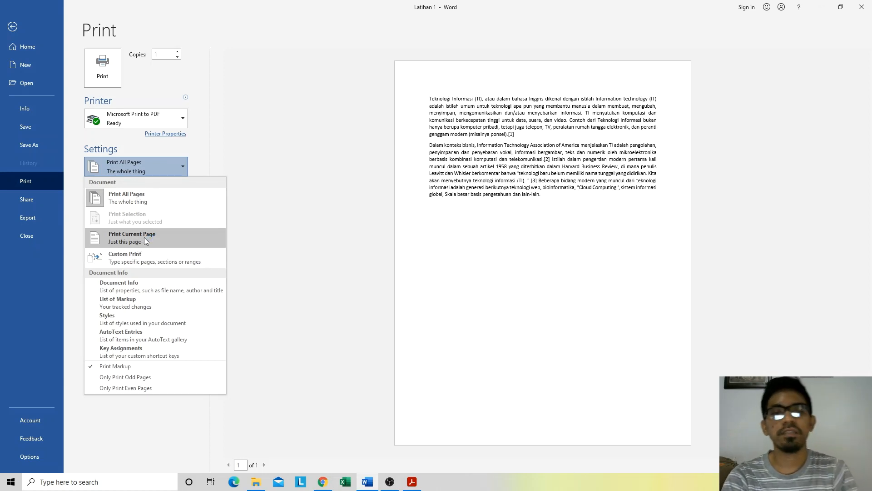
left_click(336, 151)
key("Escape")
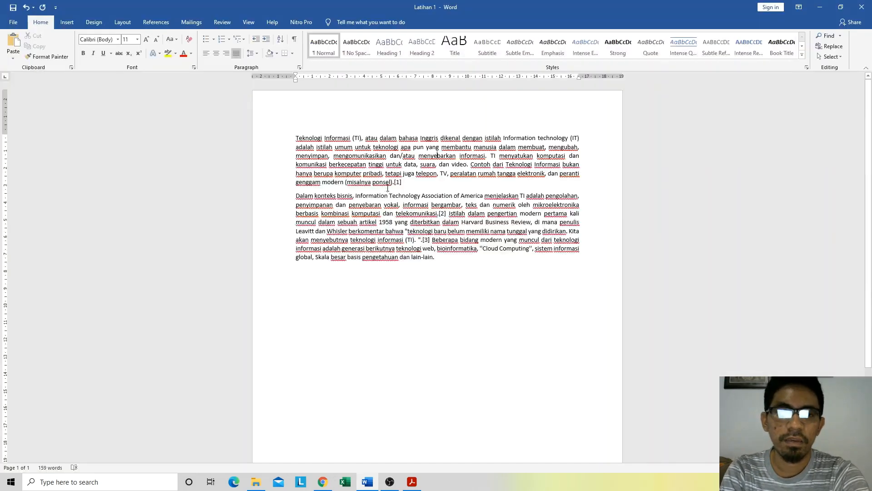
Step: Insert a blank page before the second paragraph and delete the extra page break so that paragraph starts page 2
left_click(356, 231)
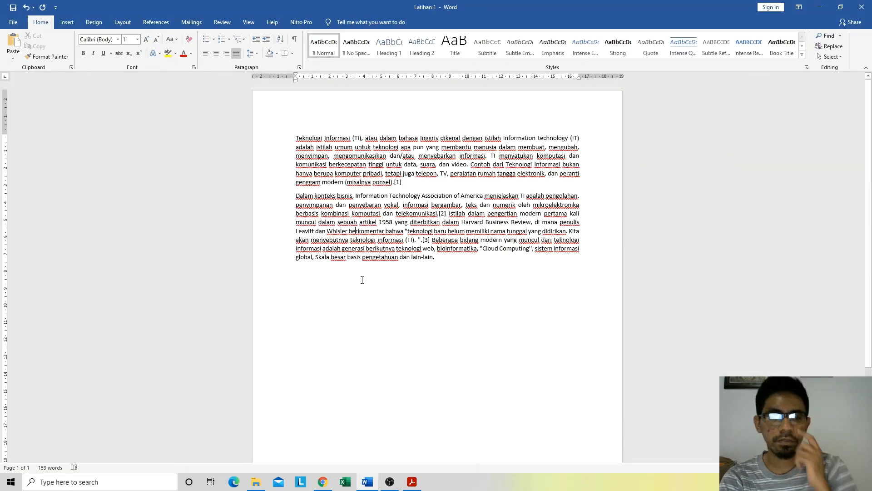
scroll(362, 280, "down", 4)
scroll(364, 286, "up", 4)
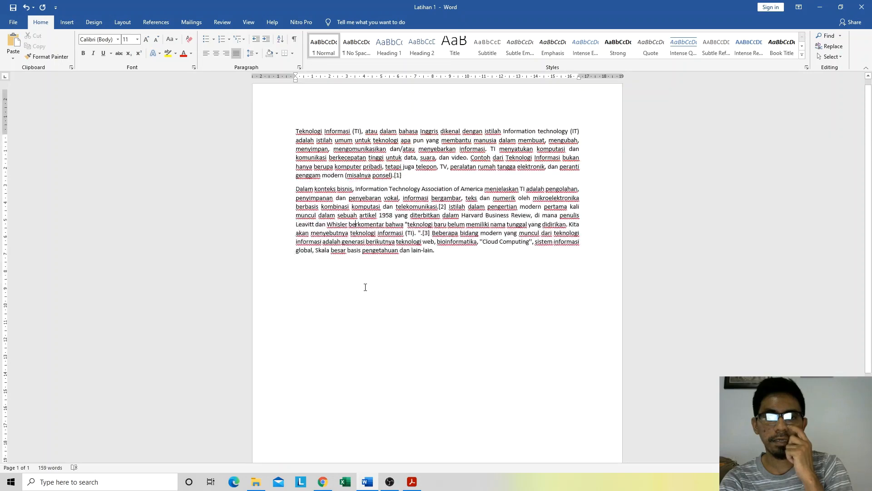
left_click(436, 256)
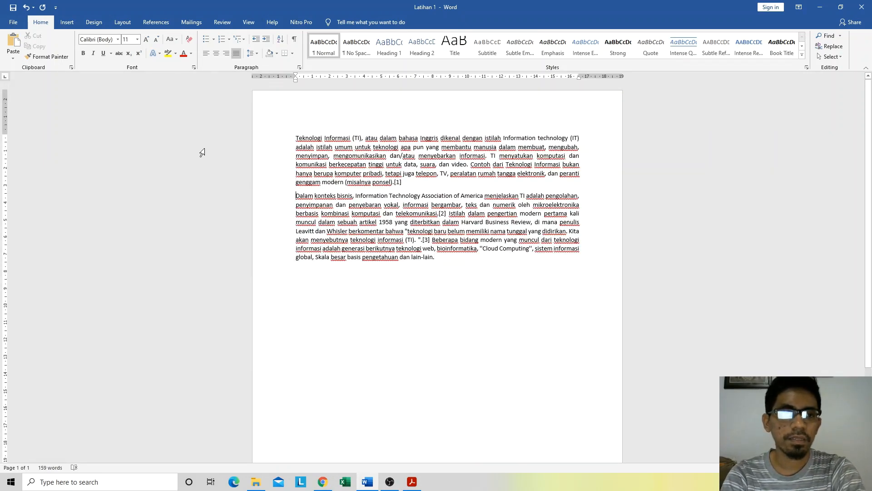
left_click(67, 24)
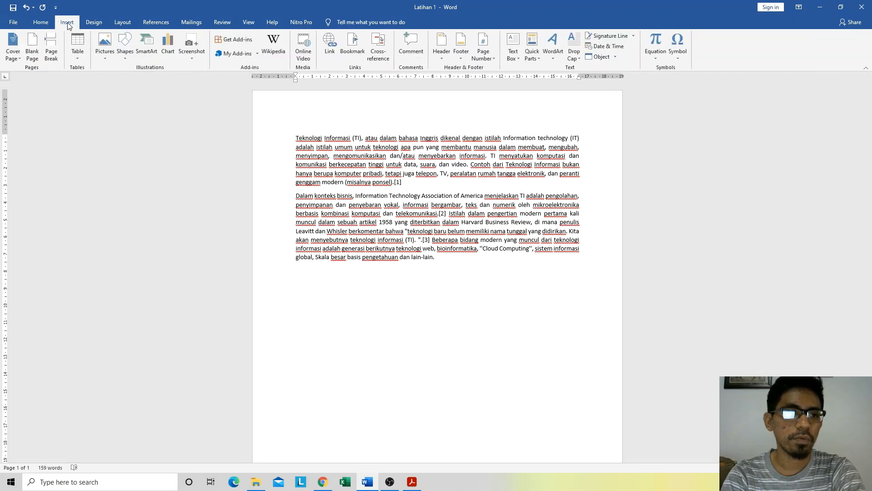
left_click(34, 55)
scroll(271, 249, "down", 10)
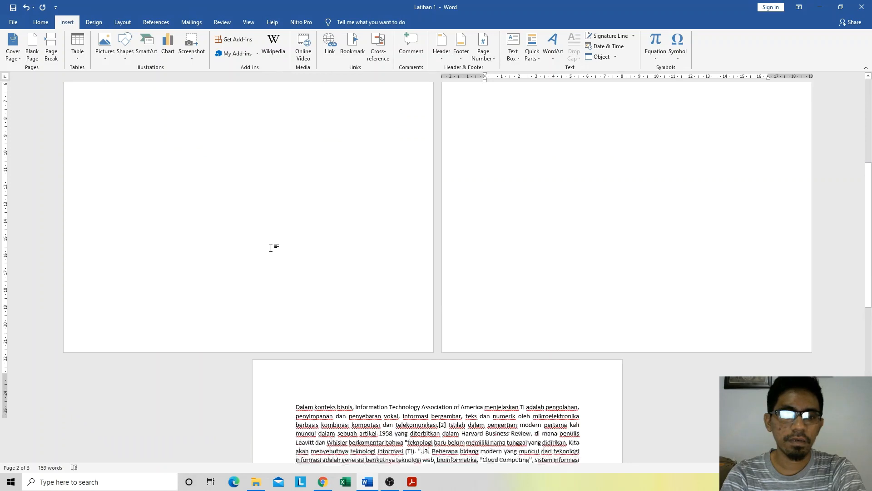
scroll(271, 250, "up", 10)
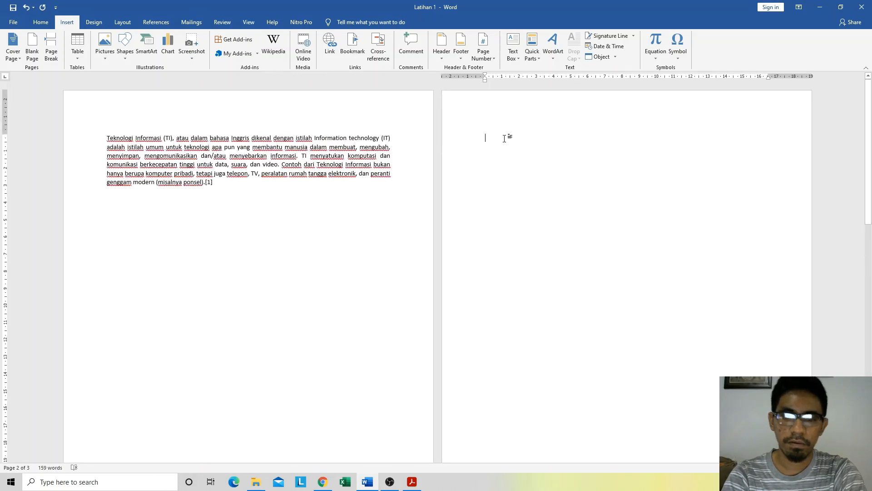
key("Delete")
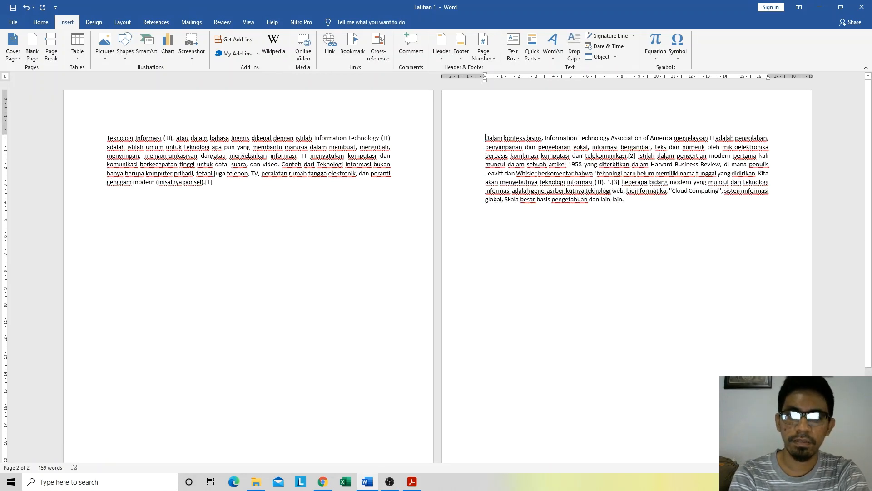
left_click(198, 164)
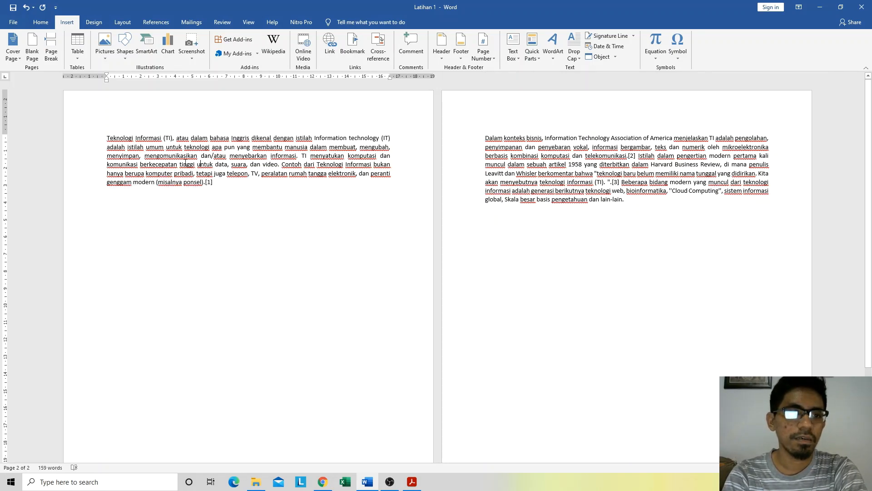
Step: Place the cursor at the end of the page 2 text and set the print range to Print Current Page
left_click(637, 198)
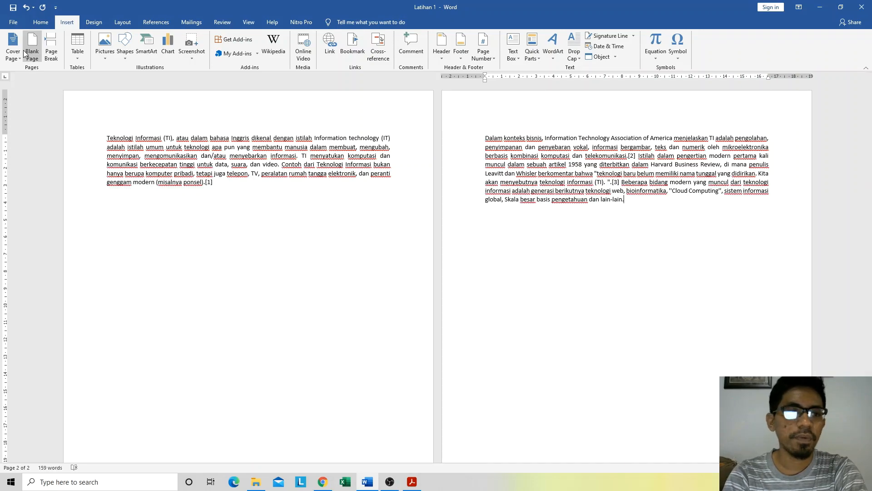
left_click(12, 22)
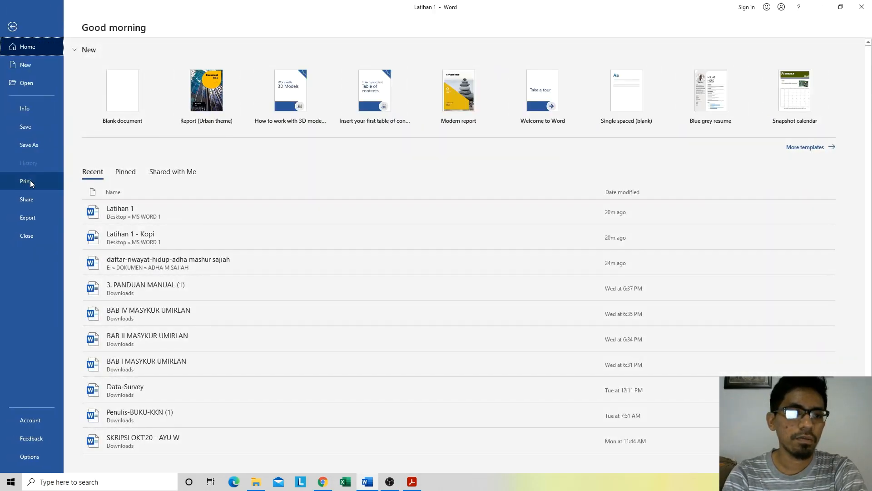
left_click(30, 180)
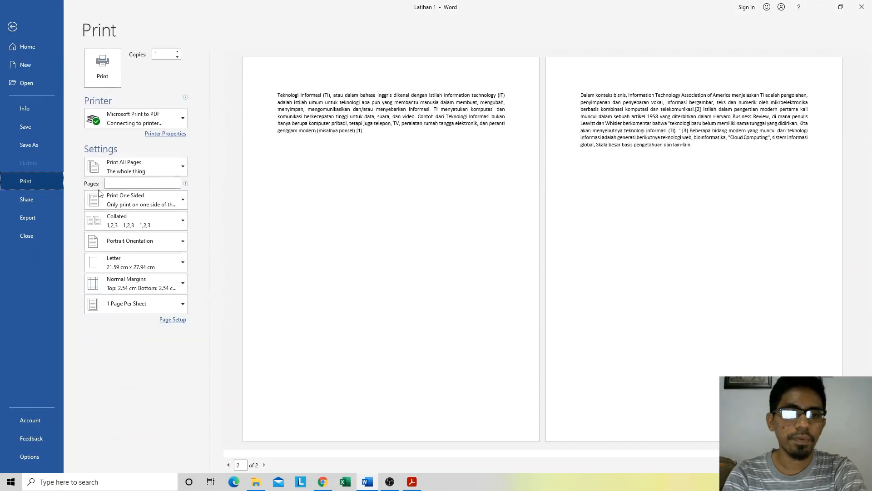
left_click(161, 162)
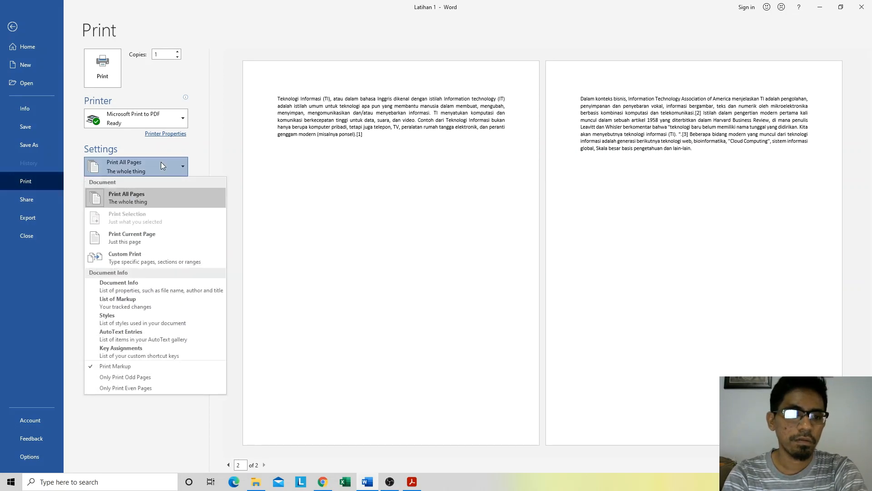
left_click(141, 243)
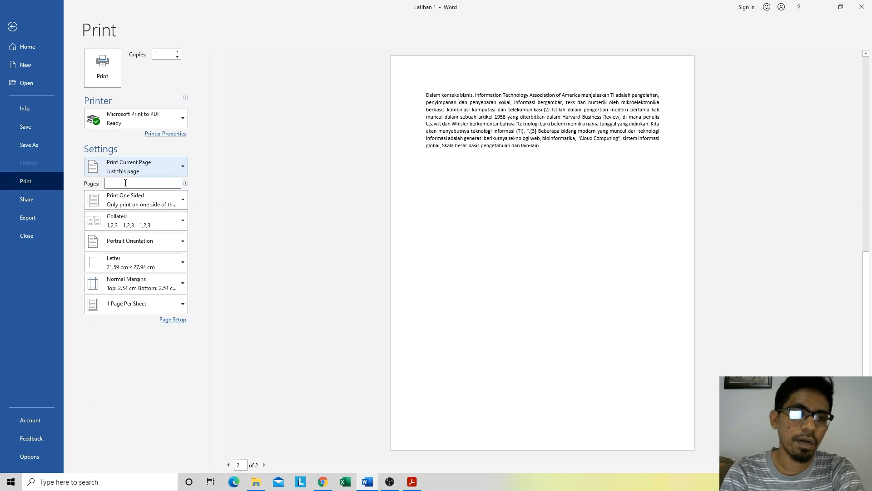
Step: Set the print range to Custom Print with pages 1,3,5
left_click(134, 163)
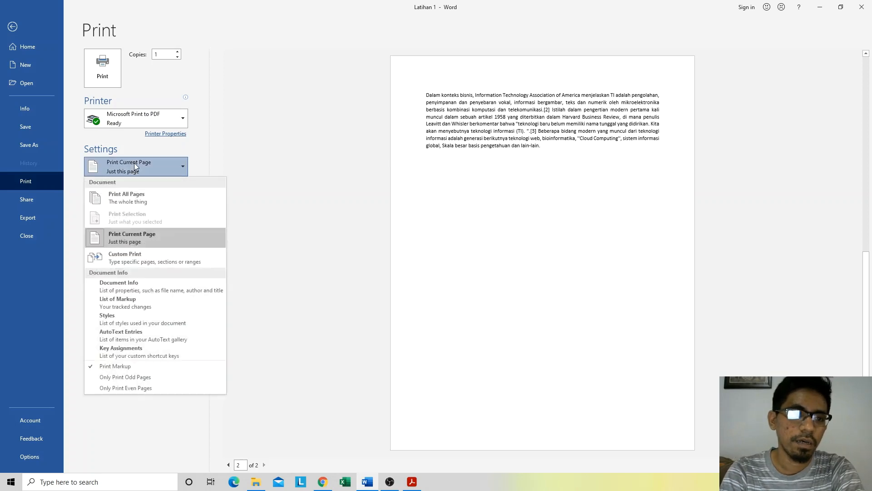
left_click(133, 259)
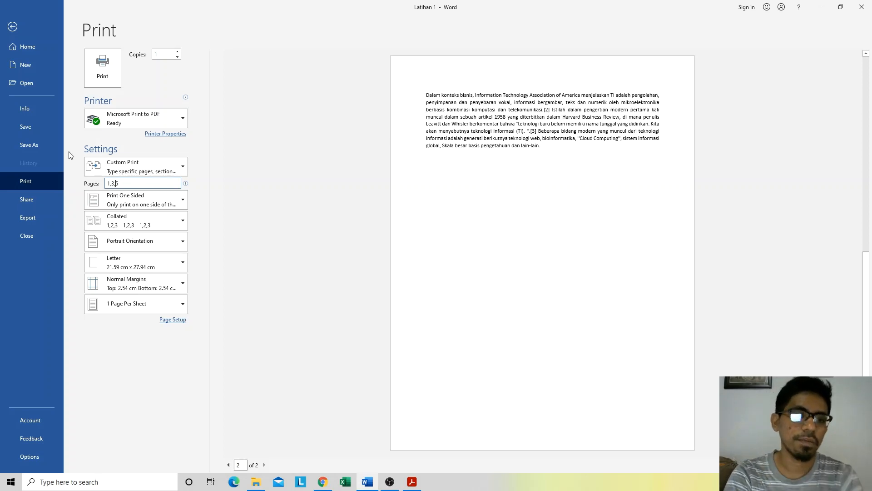
left_click(186, 185)
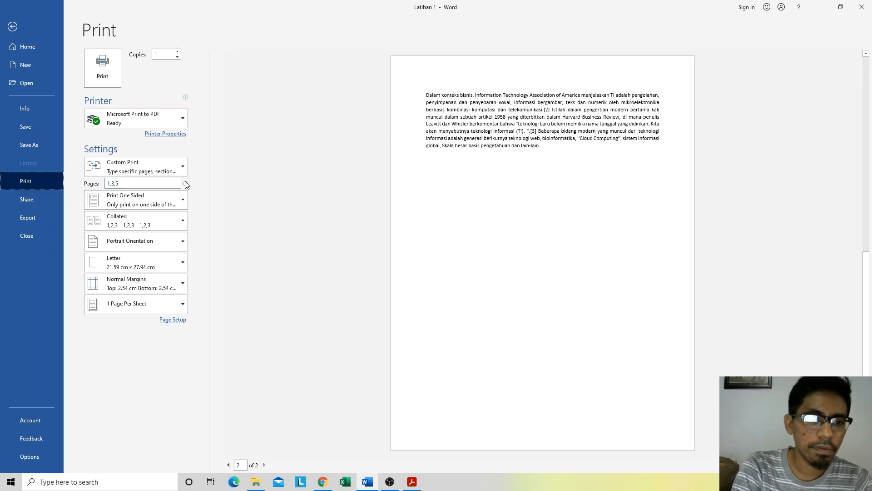
left_click(152, 182)
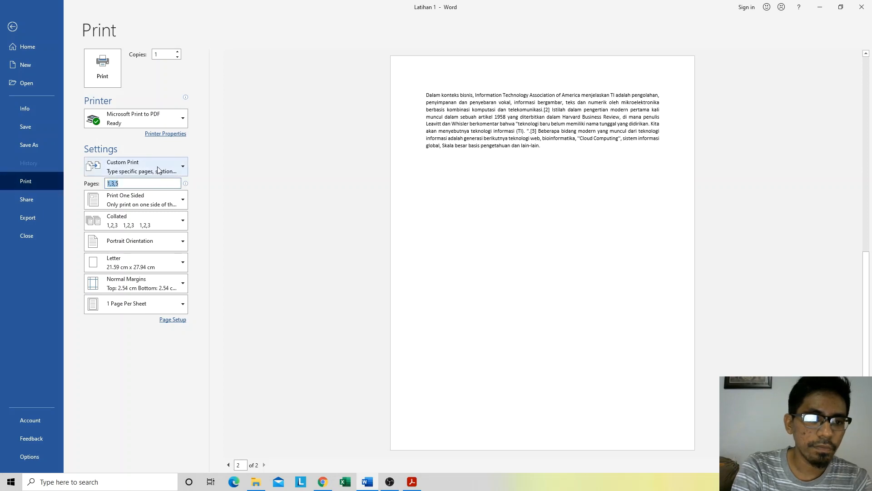
left_click(160, 163)
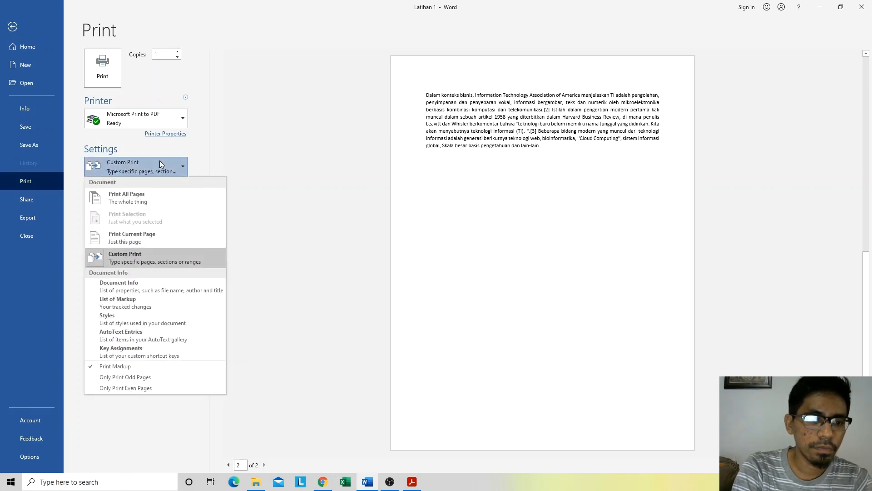
left_click(160, 164)
left_click(235, 170)
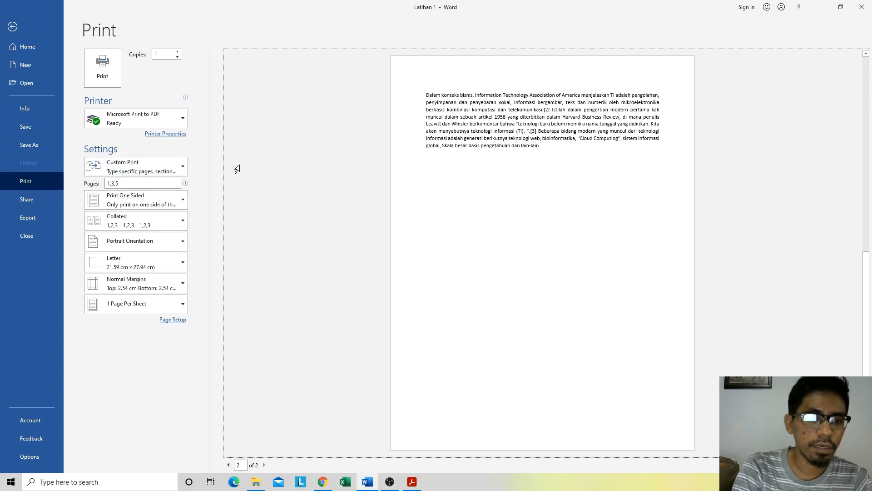
Step: Clear the custom page range 1,3,5 so that the whole document is set to print
left_click(175, 196)
left_click(175, 196)
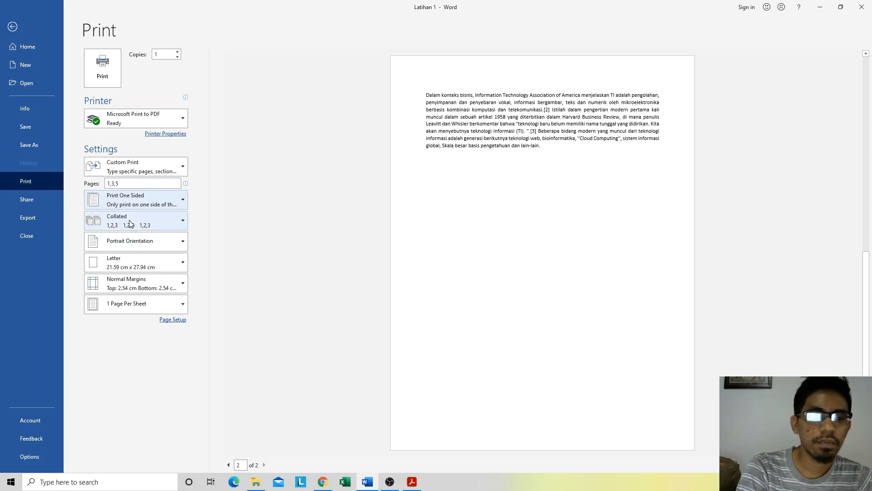
left_click(95, 184)
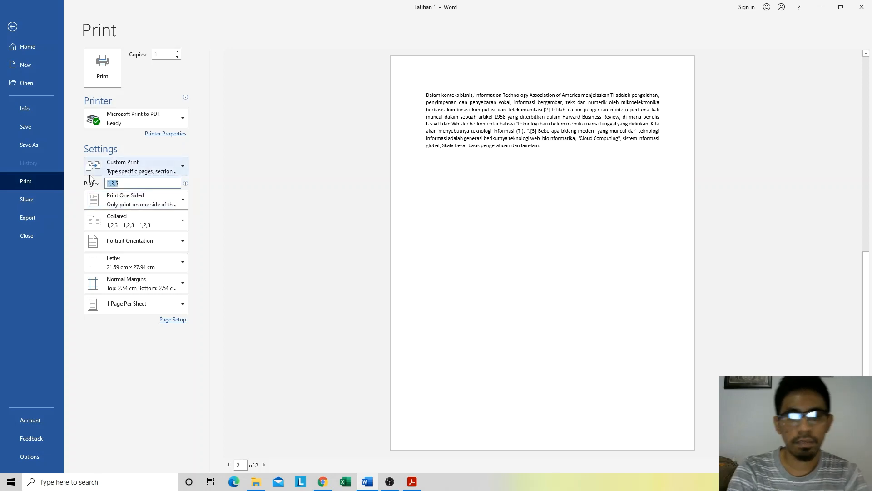
key("BackSpace")
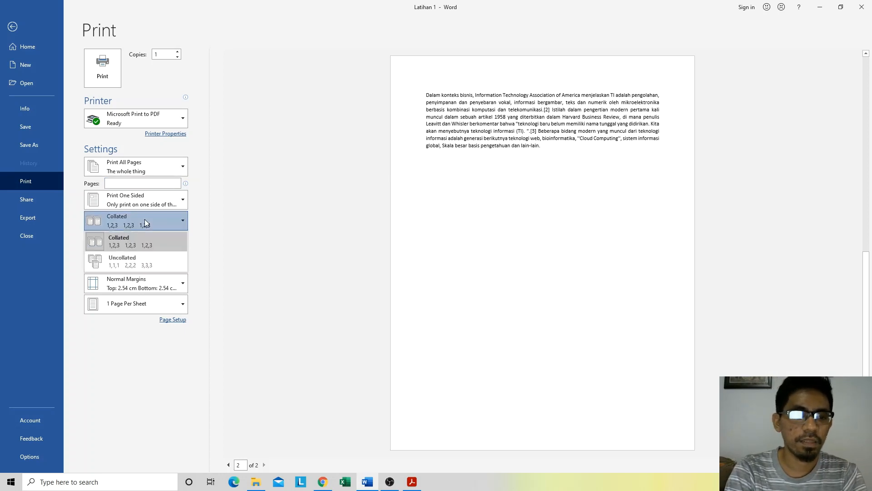
Step: Set the print collation to Uncollated and return it to Collated
left_click(136, 262)
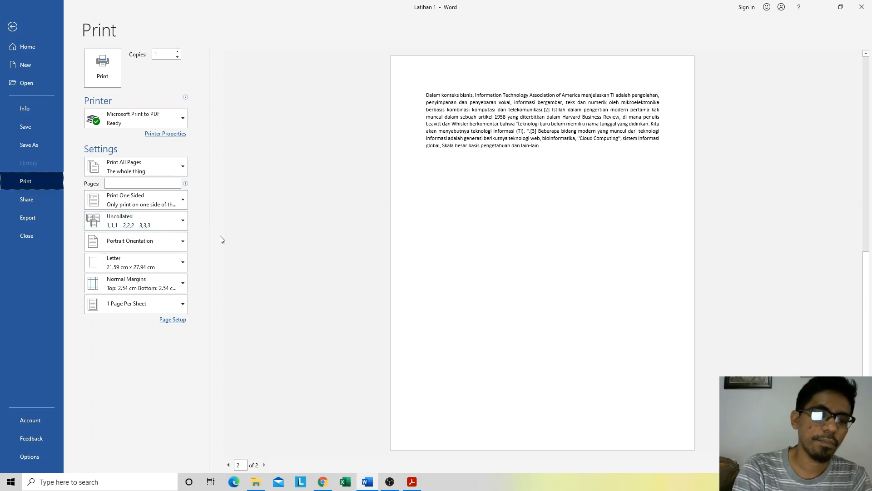
left_click(128, 245)
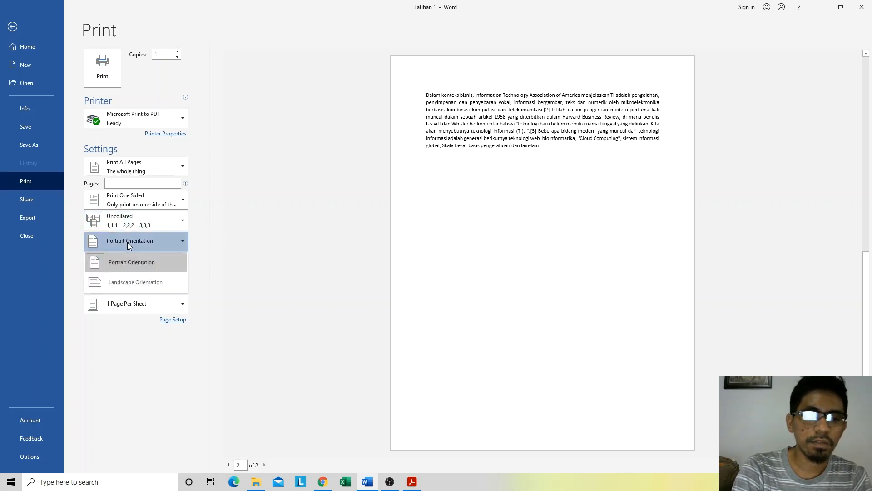
left_click(127, 242)
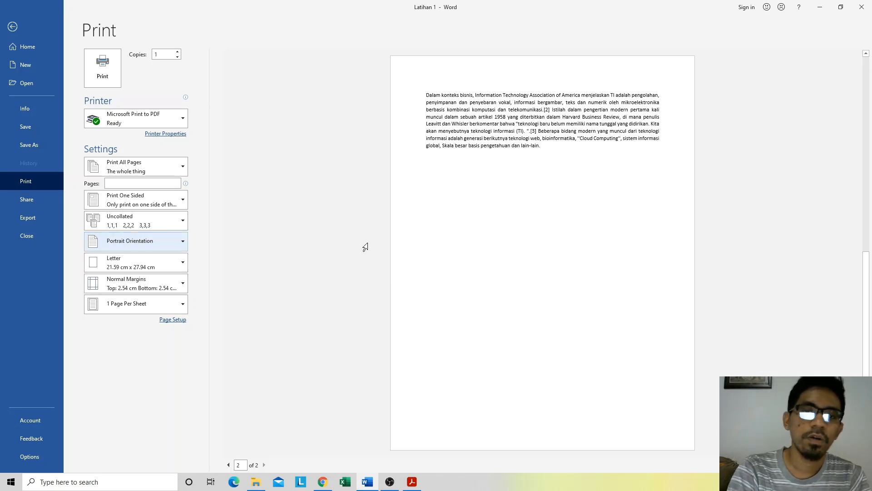
left_click(151, 241)
left_click(147, 224)
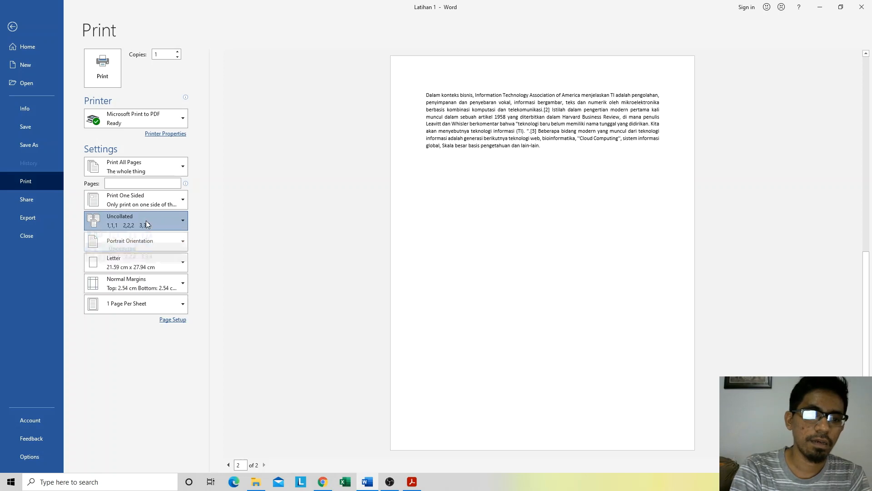
left_click(140, 237)
Step: Preview the pages in Landscape Orientation twice, returning to Portrait Orientation each time
left_click(134, 243)
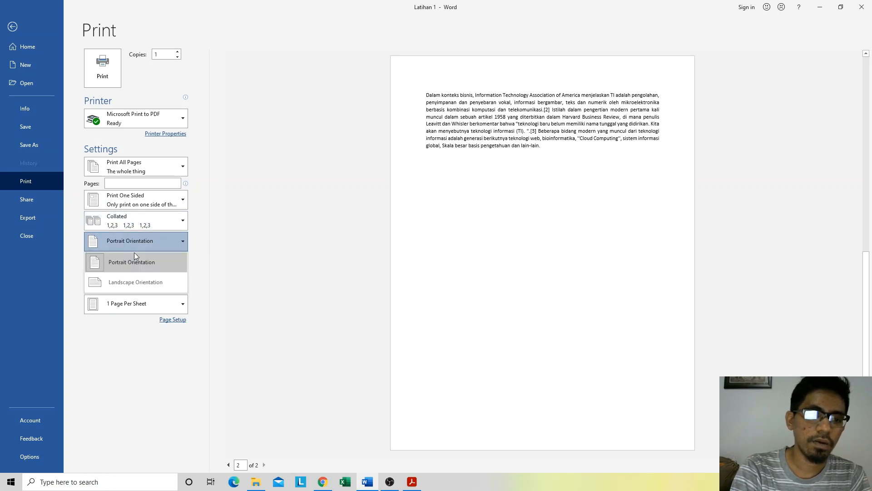
left_click(133, 278)
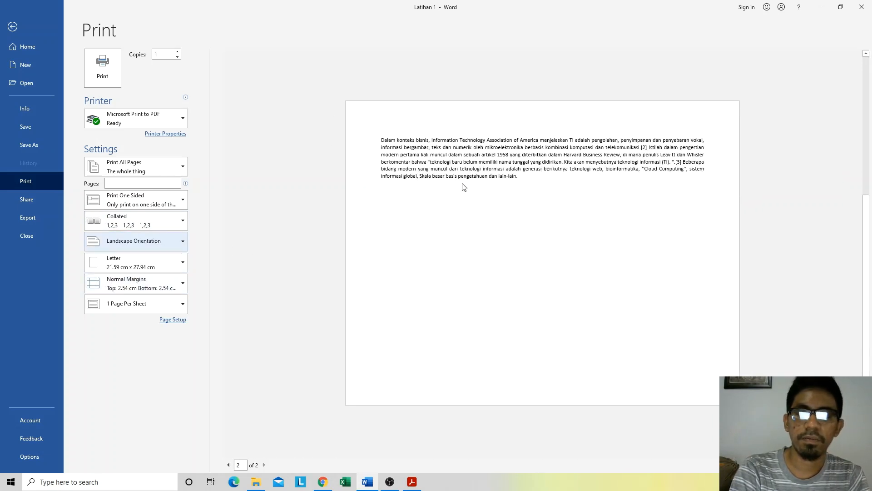
left_click(127, 245)
left_click(132, 257)
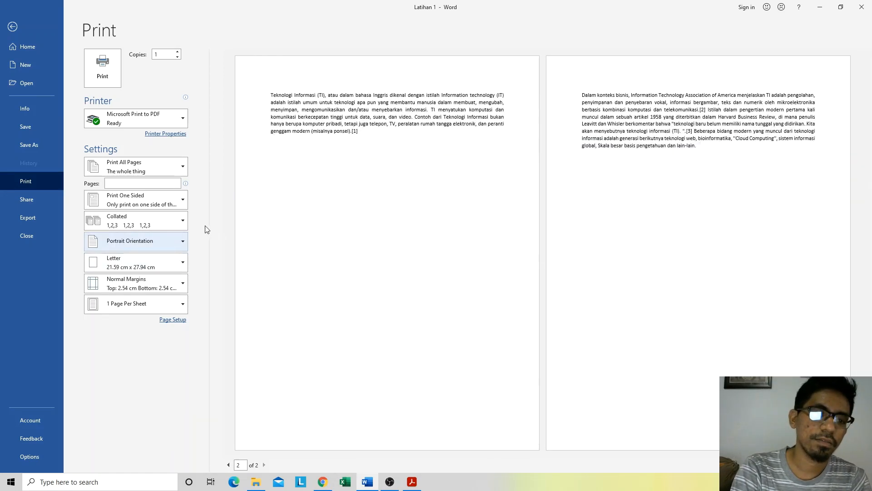
left_click(142, 244)
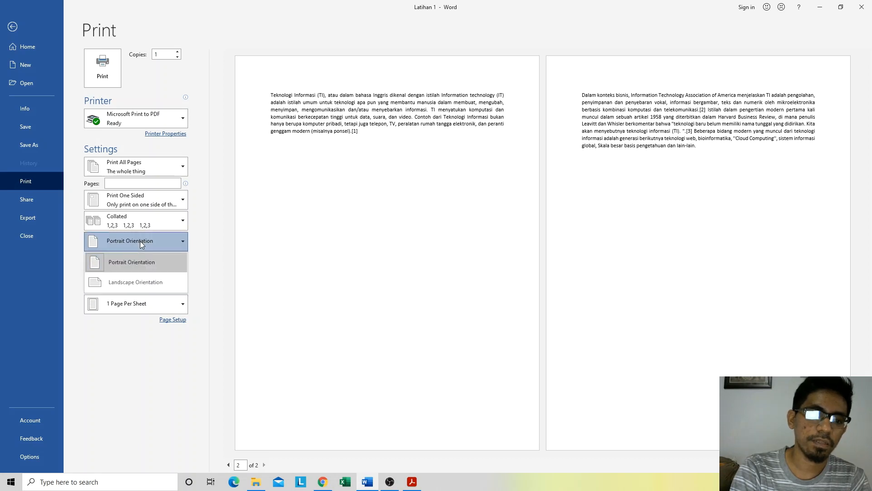
left_click(130, 281)
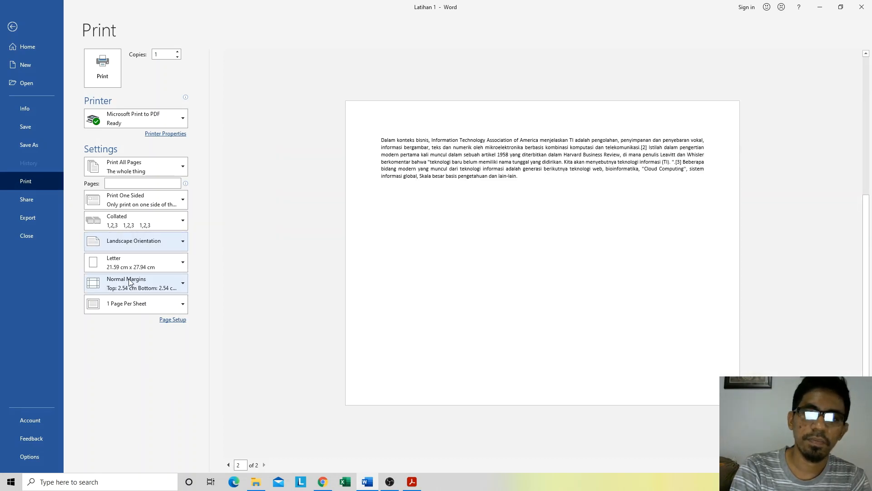
left_click(139, 241)
left_click(162, 260)
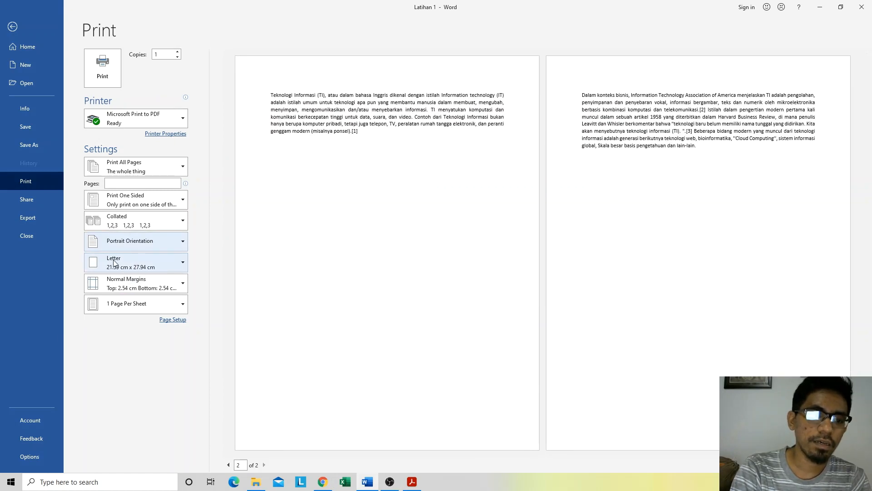
Step: Examine the available paper sizes, margin presets and pages-per-sheet options without changing any of them
left_click(137, 265)
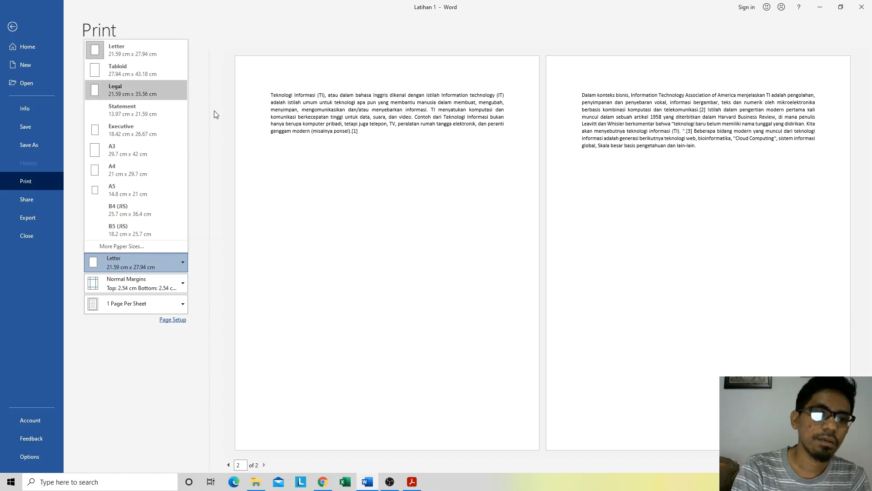
left_click(206, 146)
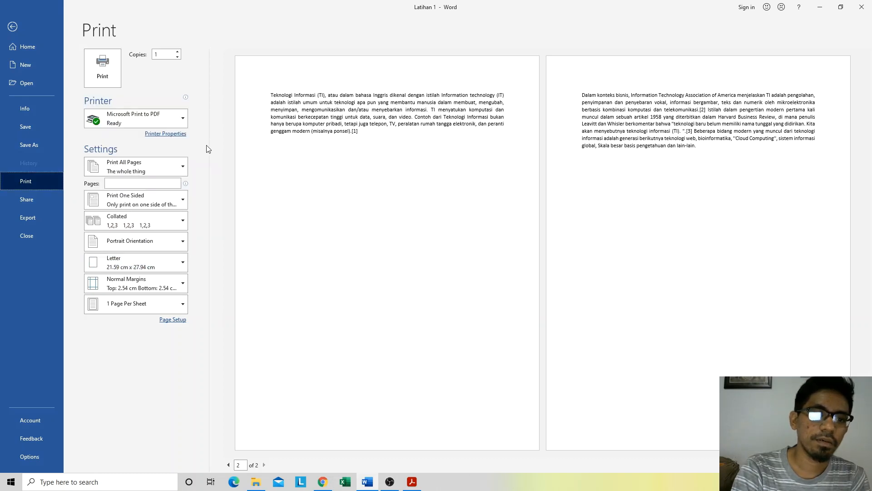
left_click(140, 286)
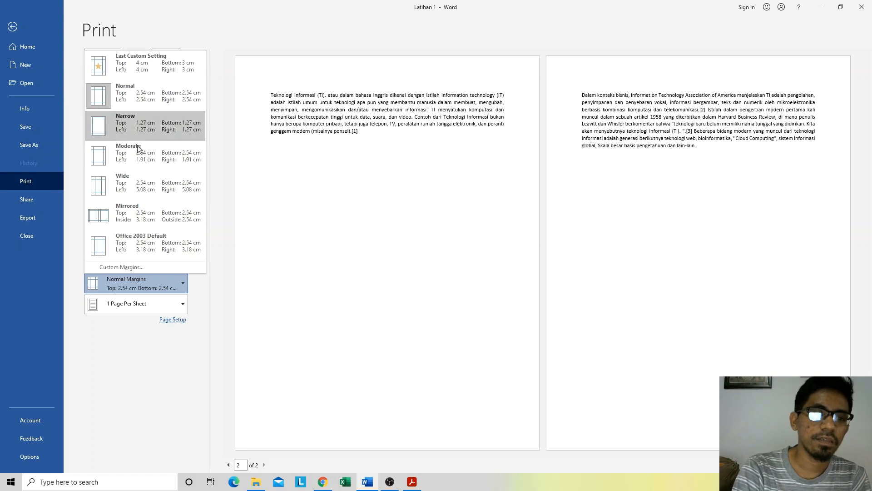
left_click(215, 279)
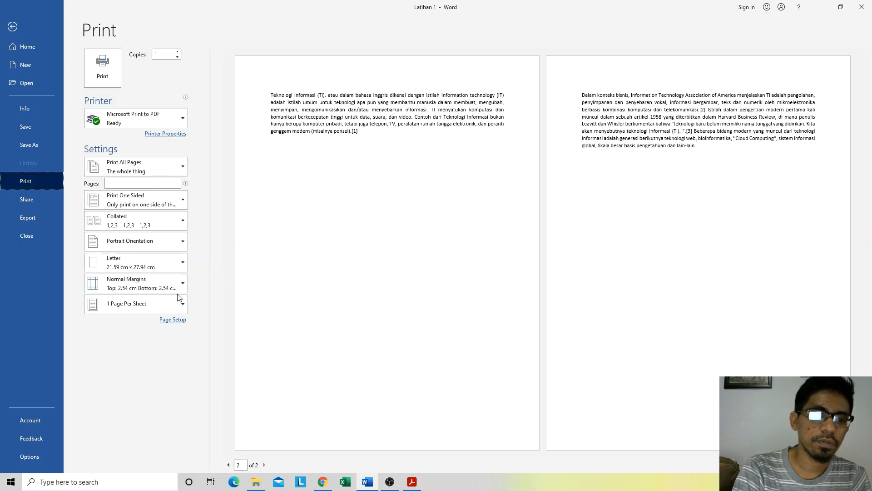
left_click(132, 305)
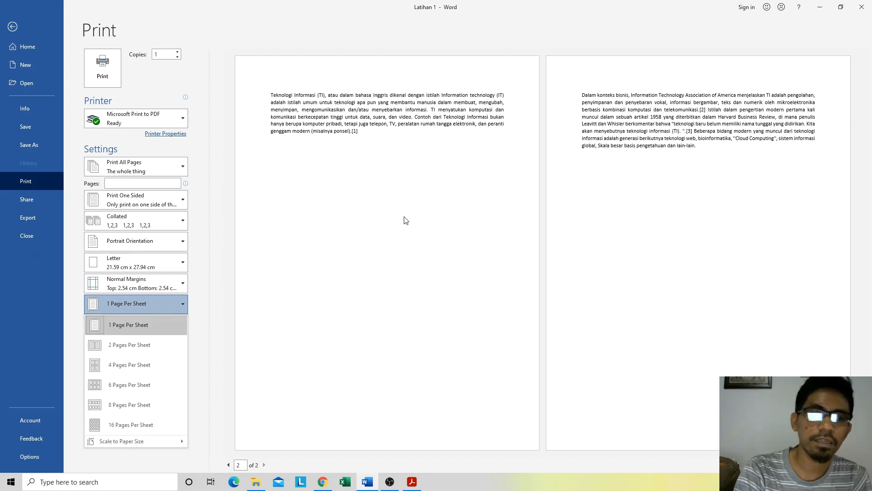
left_click(222, 255)
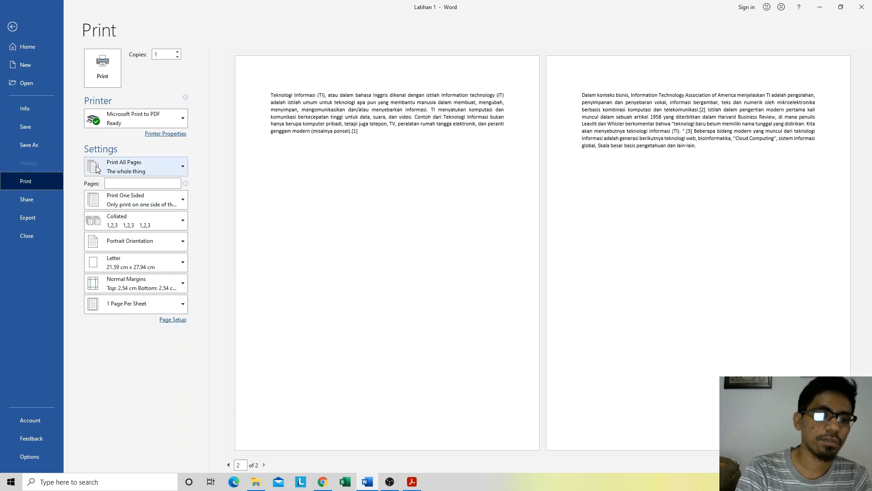
Step: Examine the document's sharing options, including Email, and its export options
left_click(30, 201)
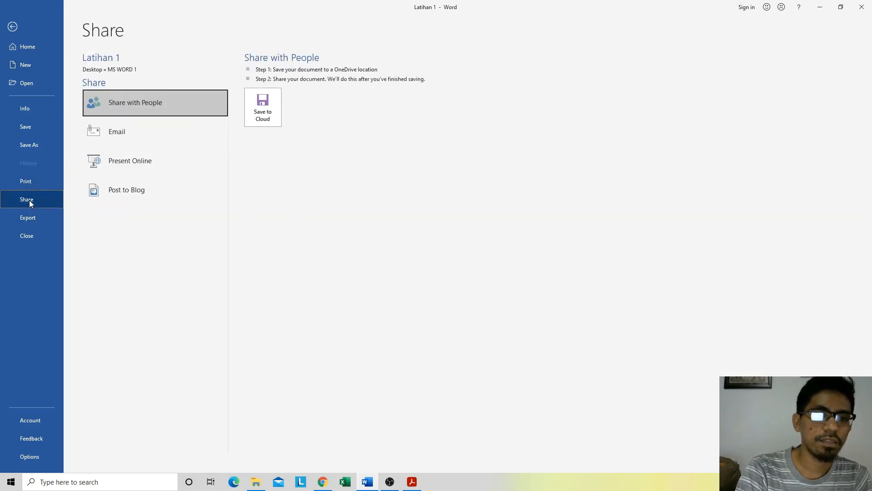
left_click(122, 129)
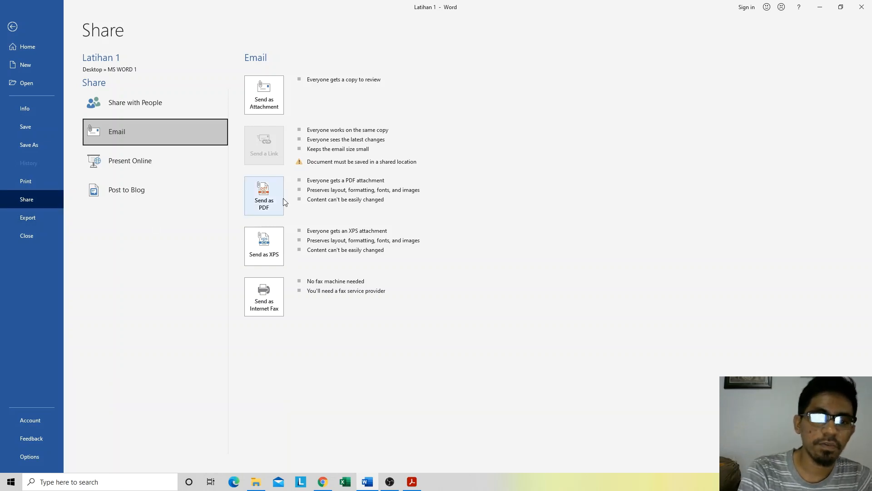
left_click(31, 217)
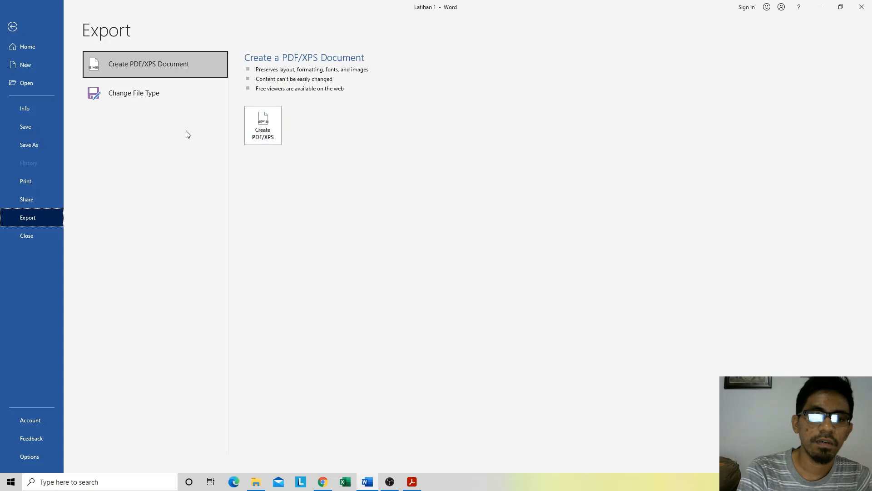
Step: Start closing the document, cancel without saving, and place the cursor at the end of the first paragraph on page 1
left_click(27, 235)
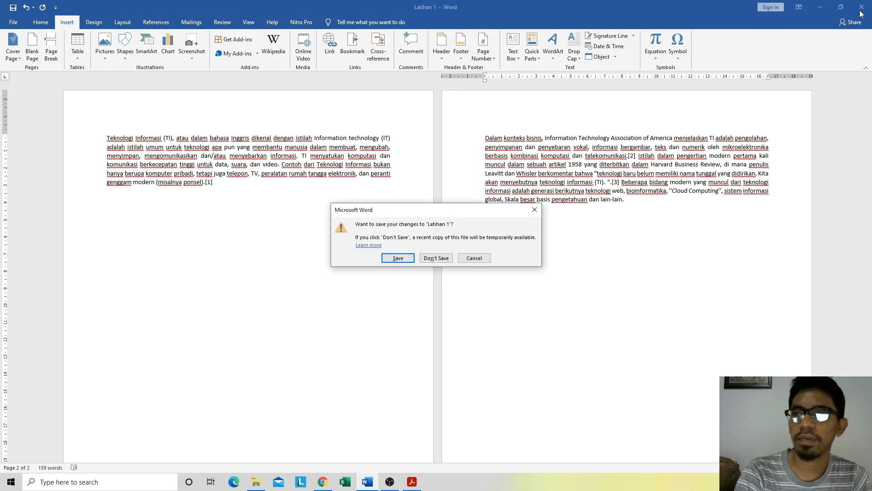
left_click(477, 259)
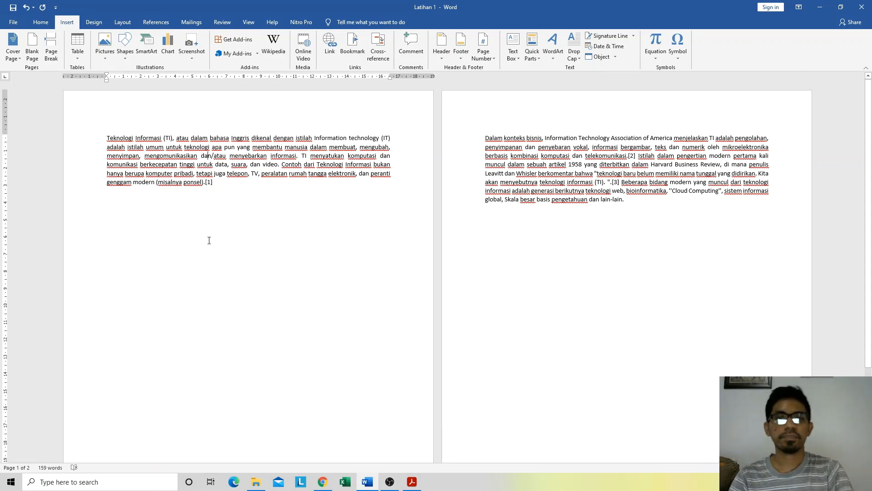
left_click(213, 182)
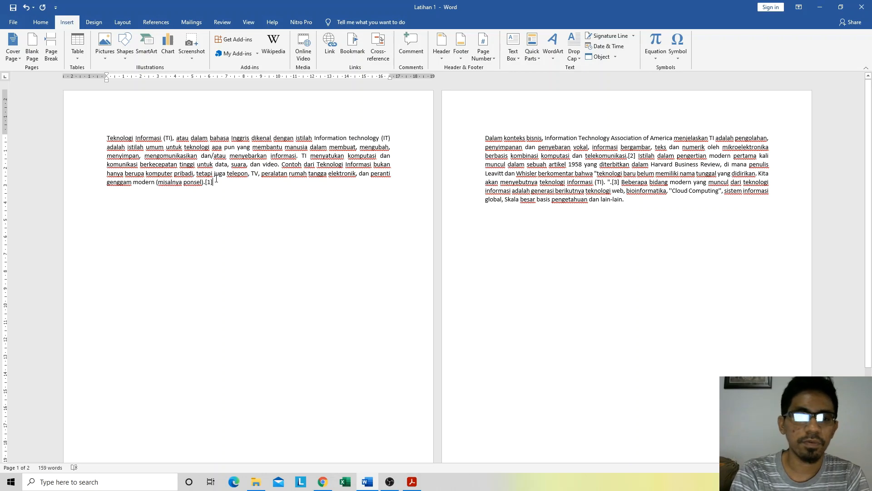
double_click(207, 217)
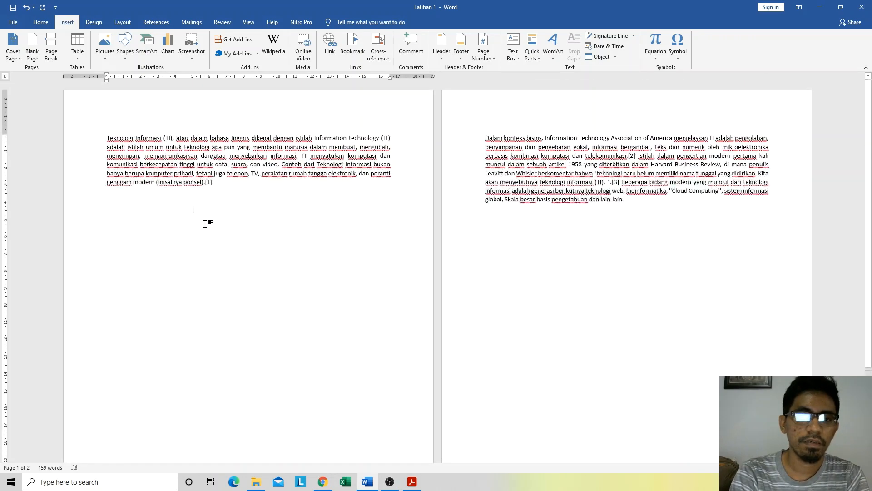
left_click(231, 182)
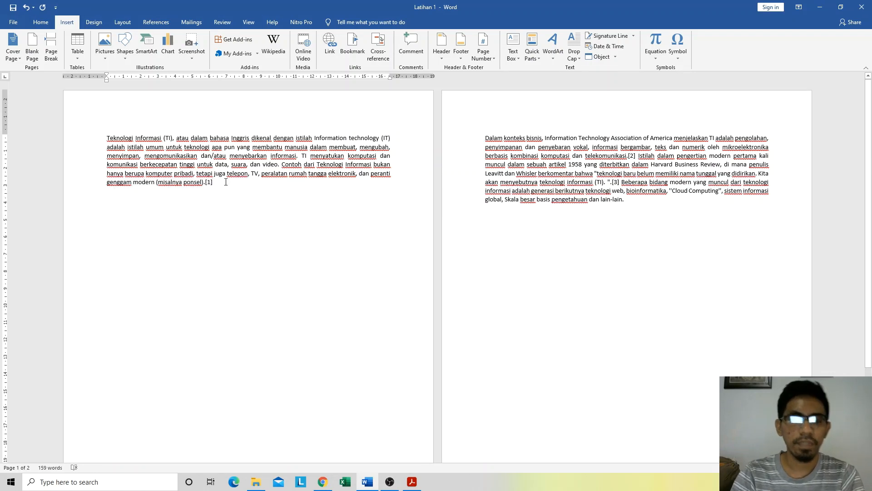
type(".")
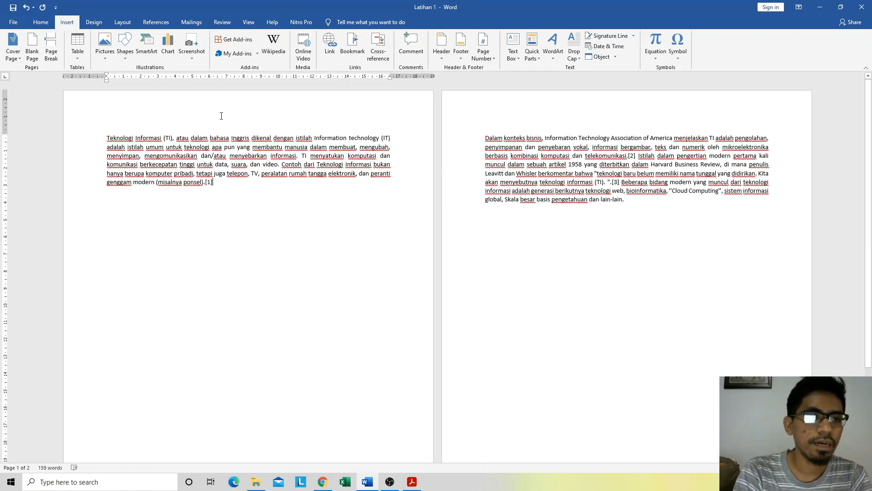
Step: Examine the clipboard commands and the available paste options without pasting anything into the document
left_click(41, 22)
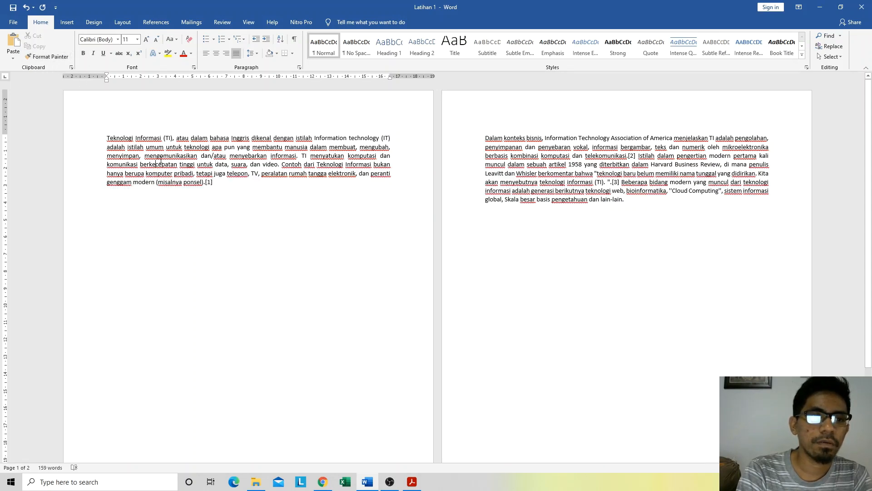
left_click(58, 57)
left_click(125, 147)
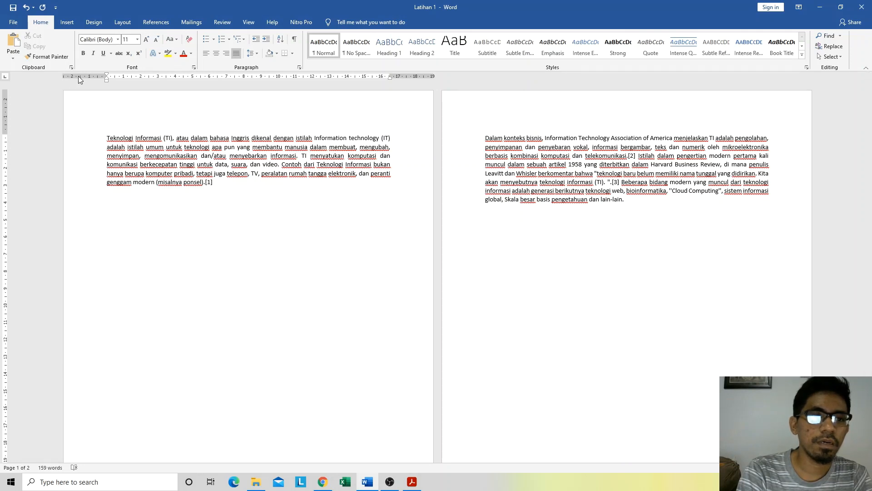
left_click(134, 146)
left_click(168, 164)
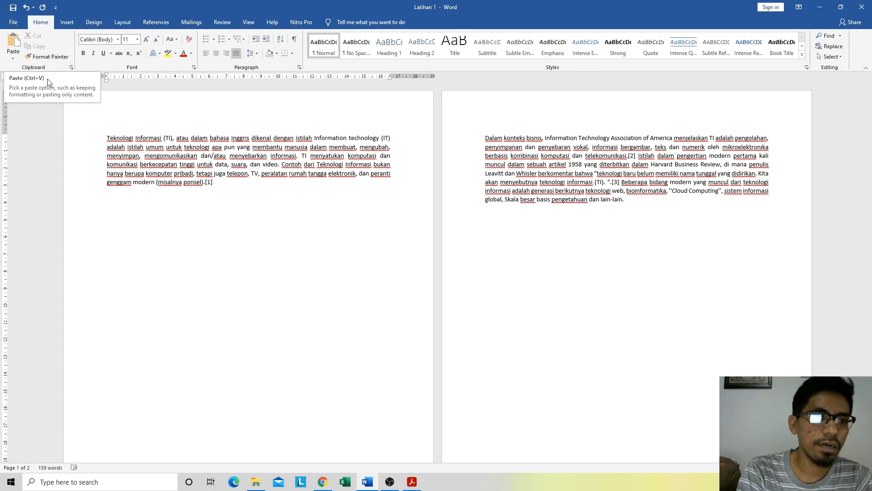
left_click(14, 56)
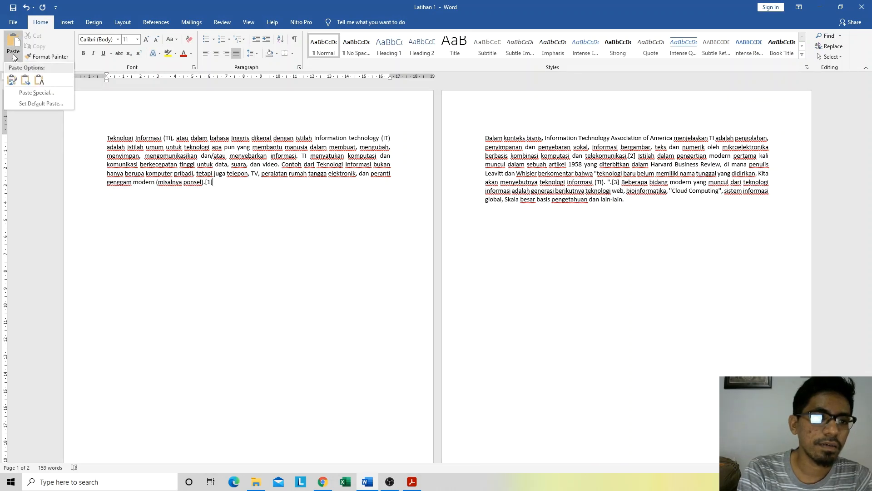
left_click(14, 56)
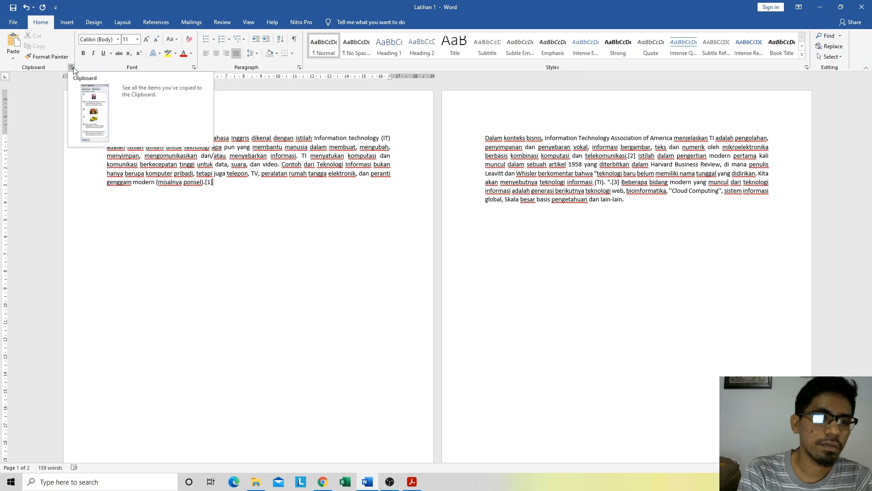
left_click(194, 209)
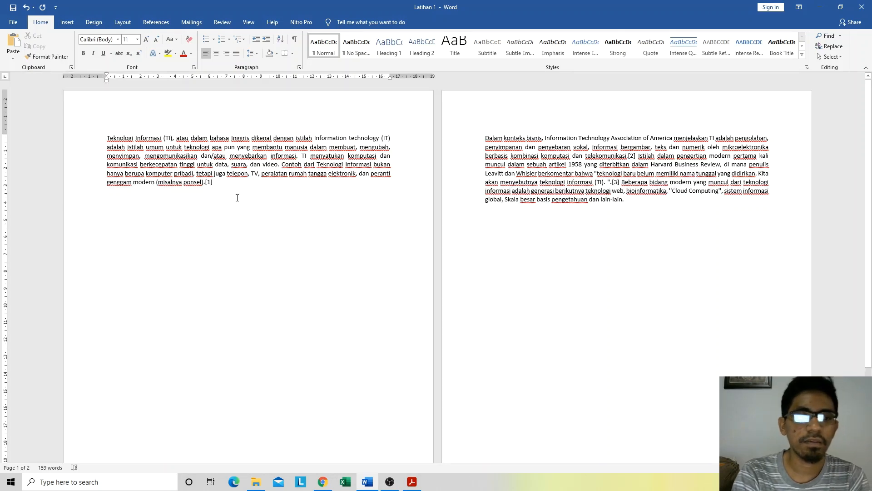
left_click(227, 173)
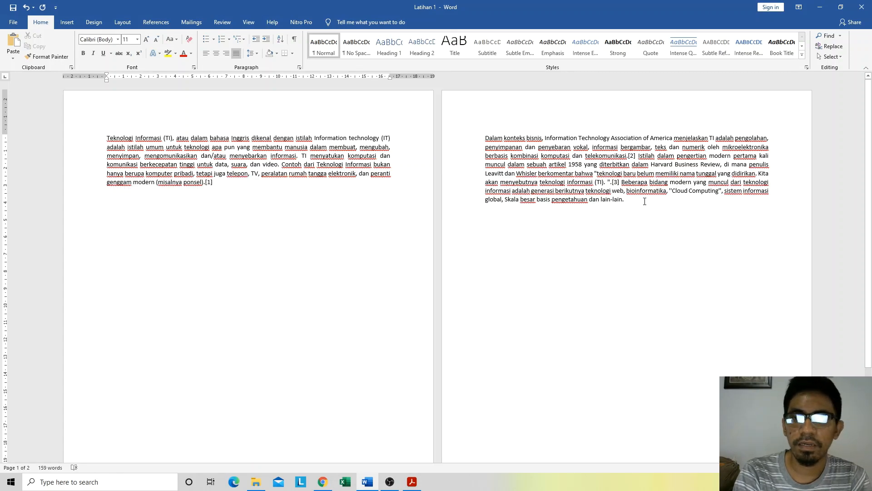
left_click_drag(636, 200, 481, 139)
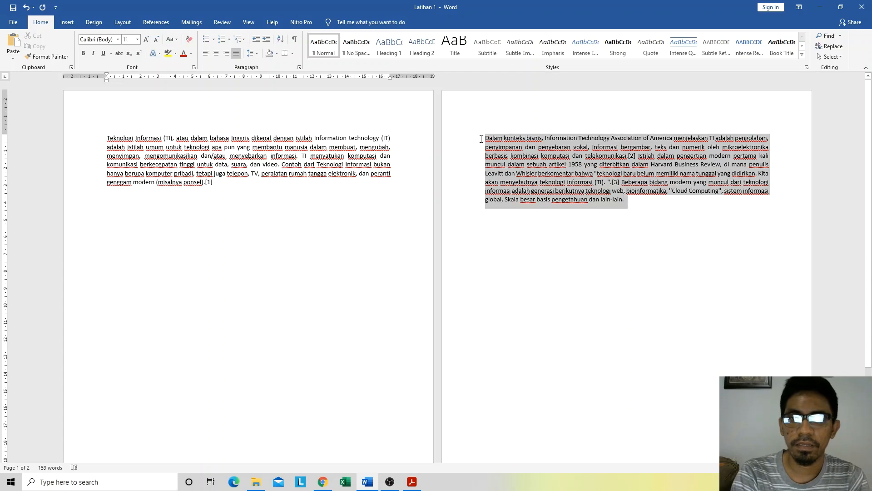
left_click(618, 235)
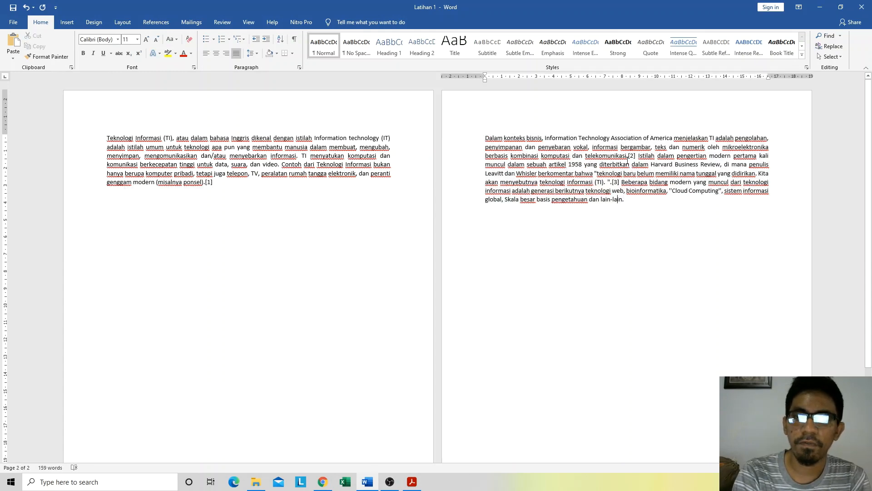
scroll(508, 146, "down", 3)
scroll(509, 150, "up", 3)
scroll(518, 159, "down", 3)
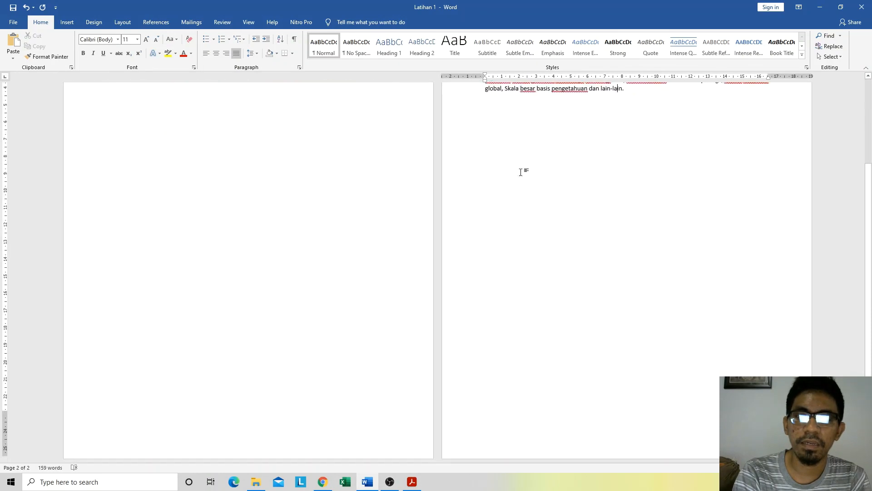
scroll(523, 169, "up", 2)
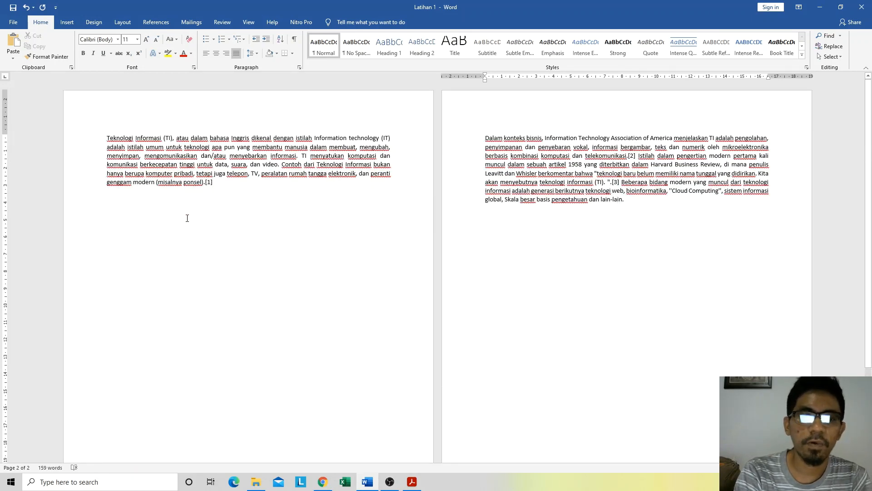
left_click(161, 205)
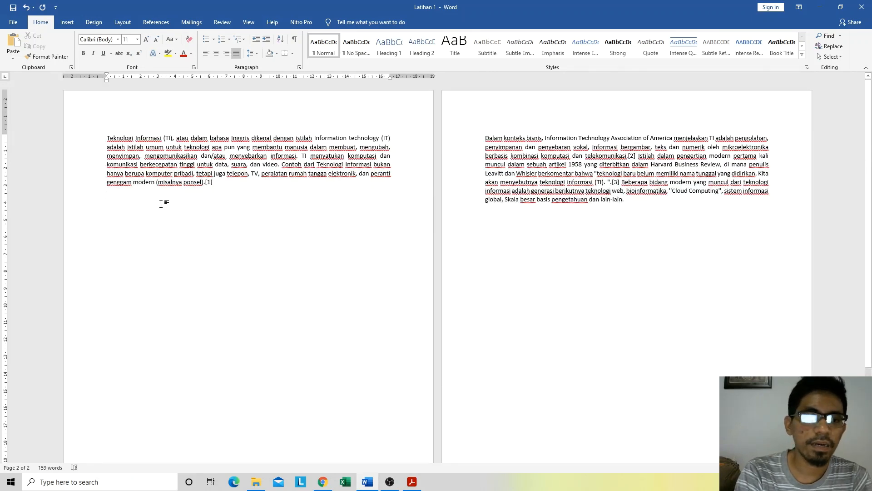
left_click(113, 193)
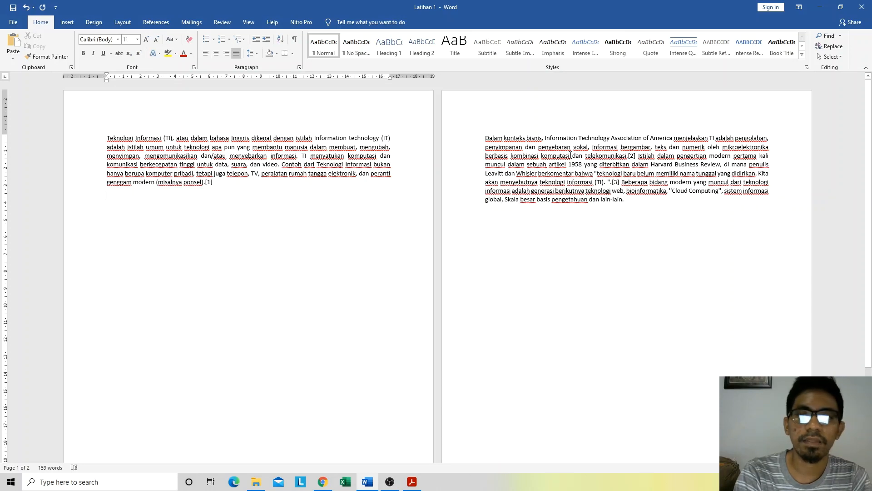
Step: Cut the "Dalam konteks bisnis" paragraph from page 2 and paste it below the first paragraph on page 1 with Keep Text Only
left_click_drag(629, 199, 485, 137)
key("ctrl+c")
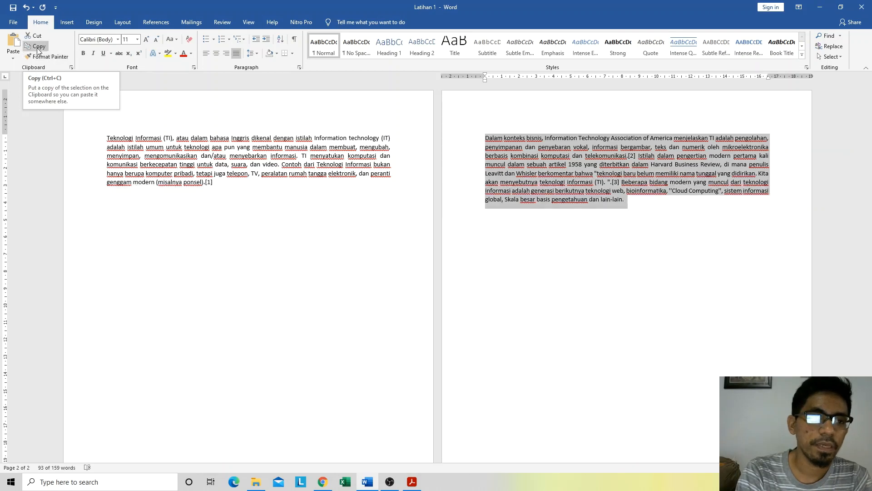
left_click(36, 40)
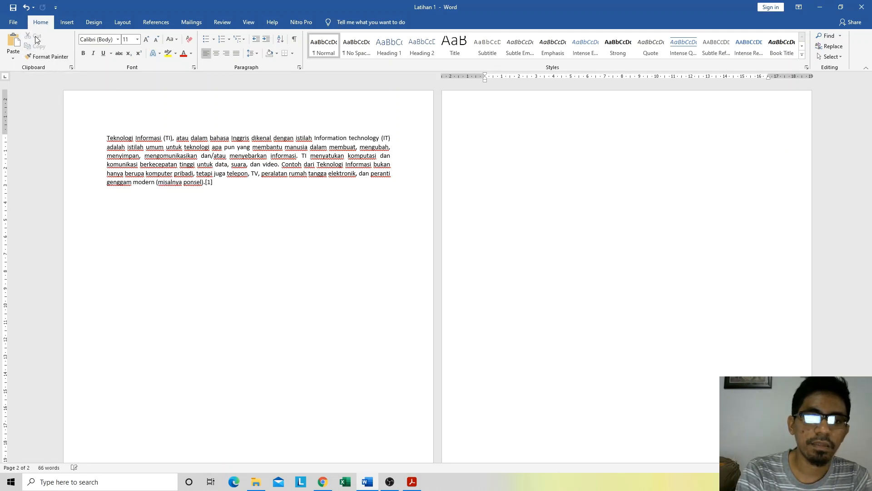
left_click(219, 188)
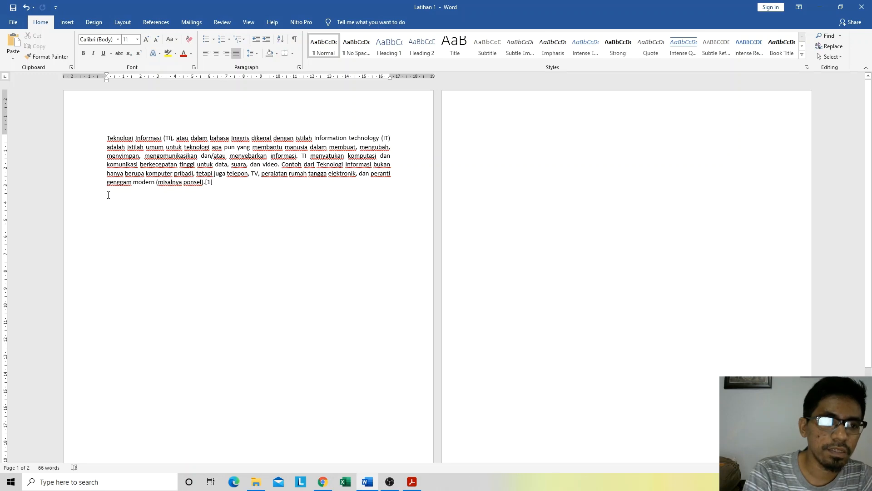
left_click(11, 58)
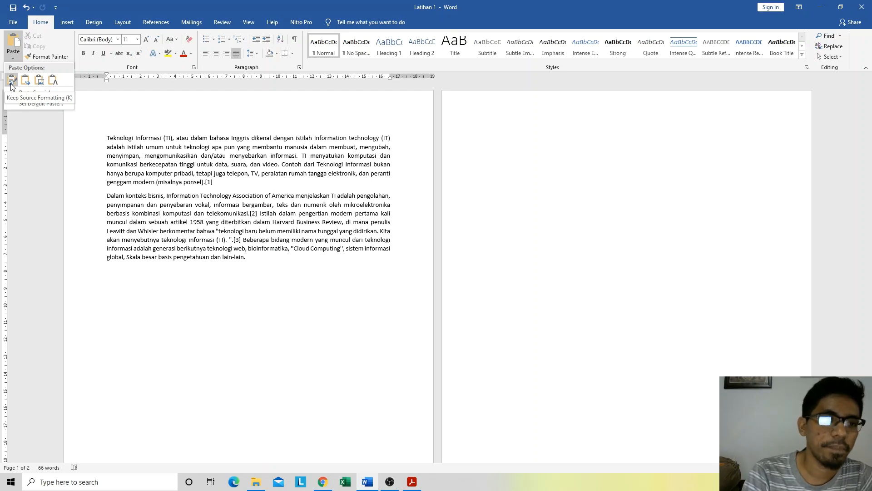
left_click(52, 80)
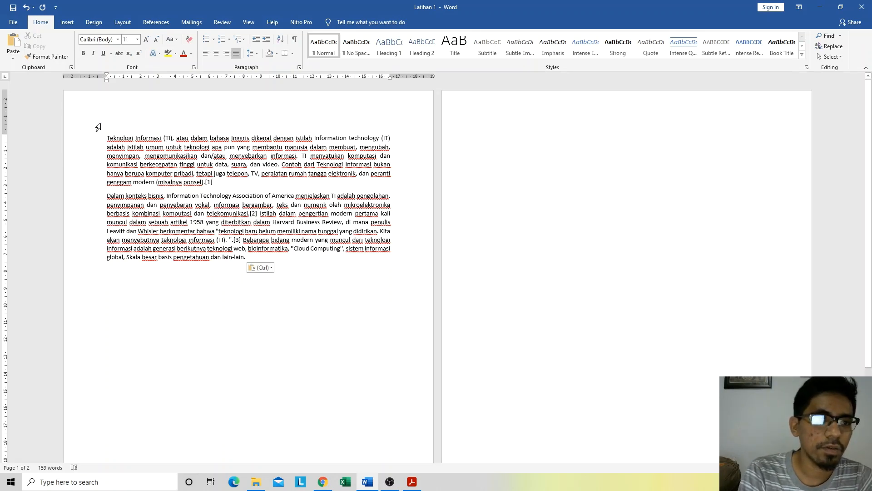
left_click(15, 57)
left_click(16, 57)
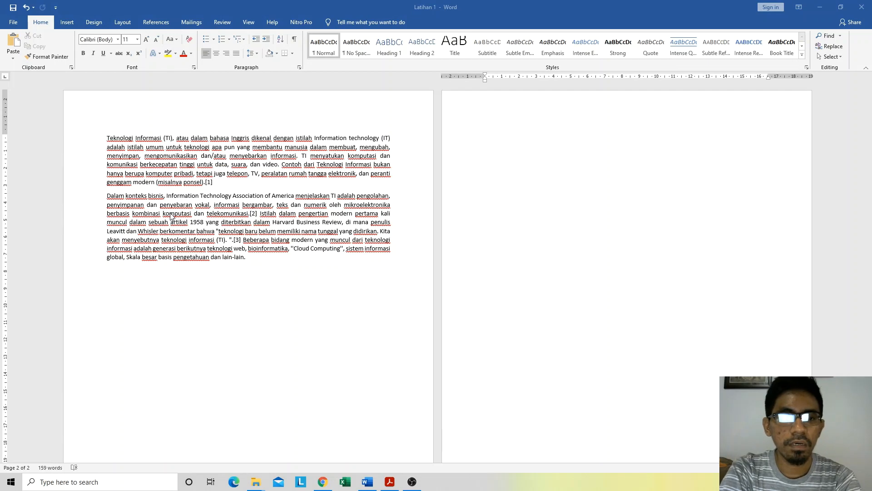
Step: Copy both paragraphs from page 1 and paste them at the start of page 2 with Keep Source Formatting
left_click(112, 154)
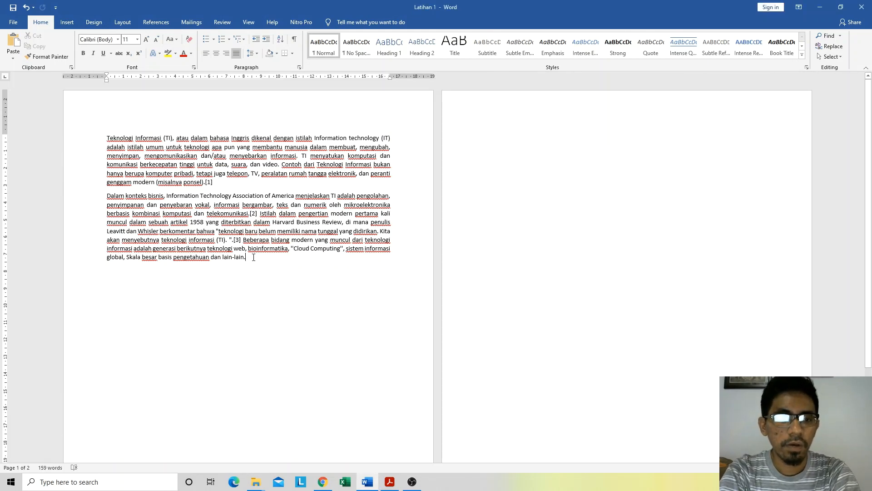
left_click_drag(249, 258, 93, 133)
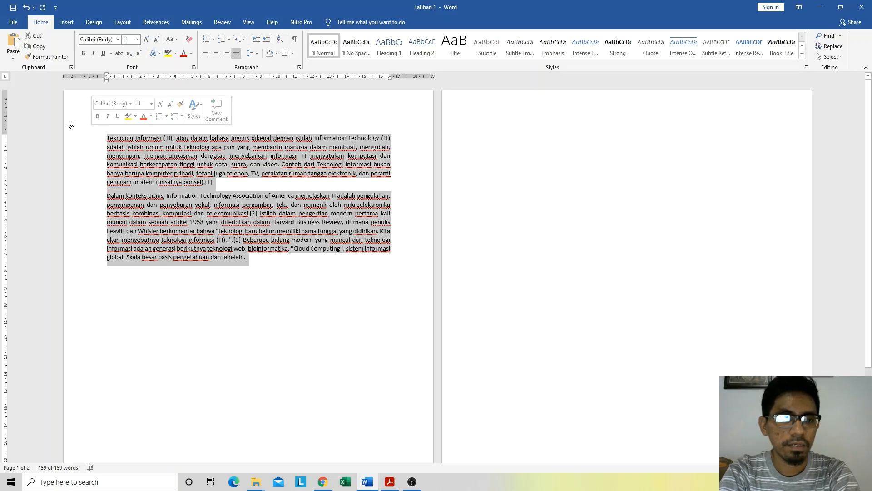
left_click(34, 47)
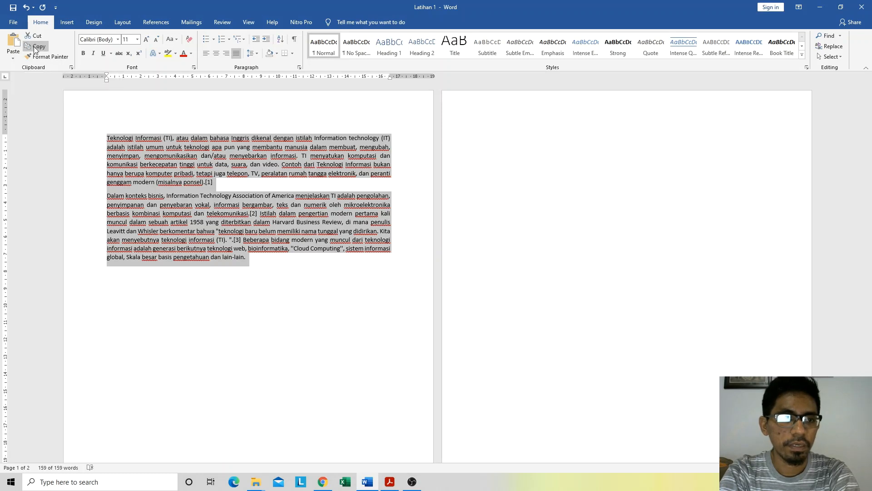
left_click(257, 258)
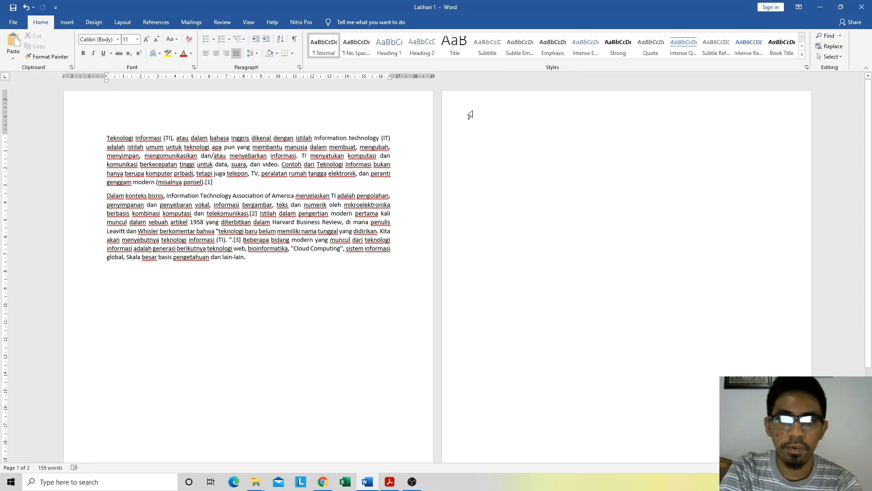
left_click(475, 134)
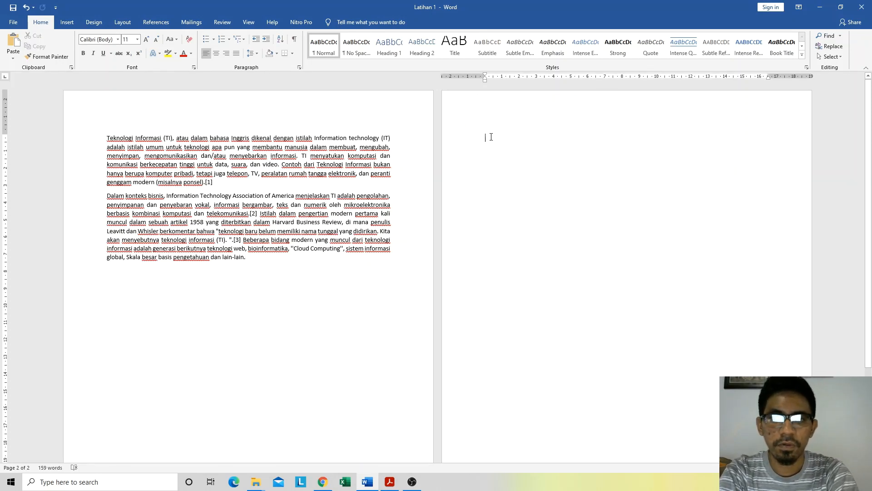
left_click(14, 56)
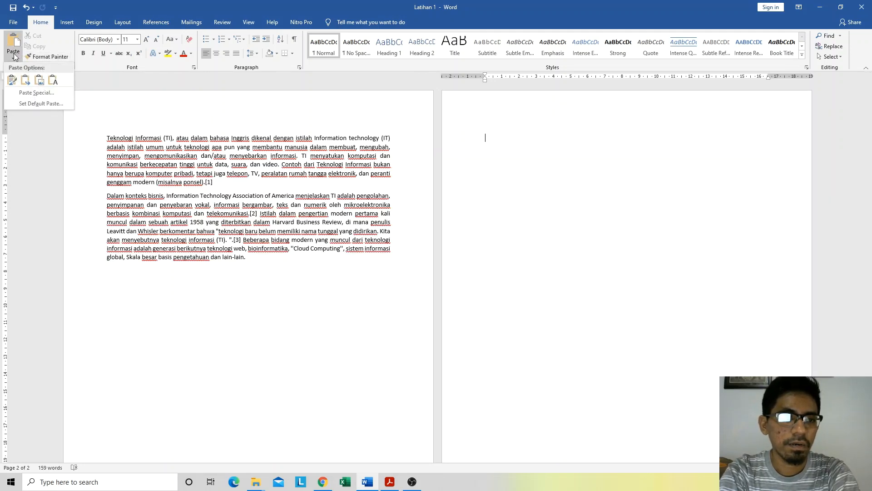
left_click(12, 81)
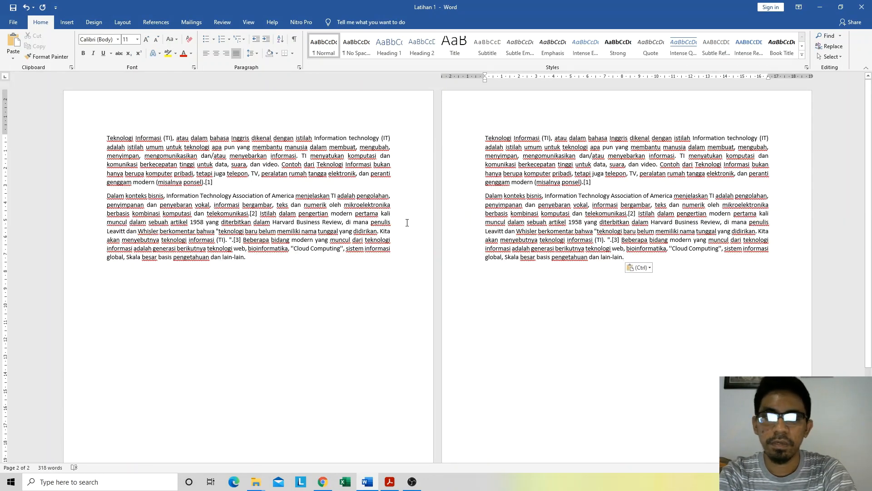
Step: Copy the "Dalam konteks bisnis" paragraph on page 2 and paste the copy below it, separated by a blank line
left_click_drag(255, 256, 95, 141)
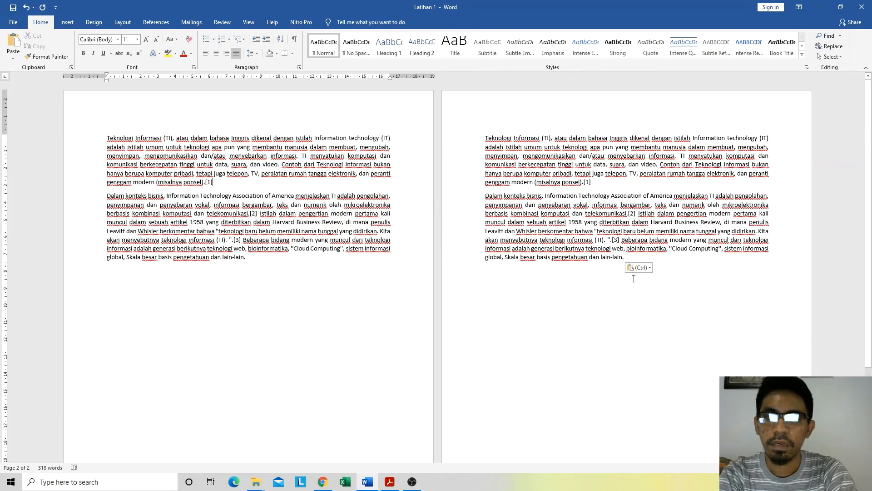
left_click_drag(627, 257, 477, 196)
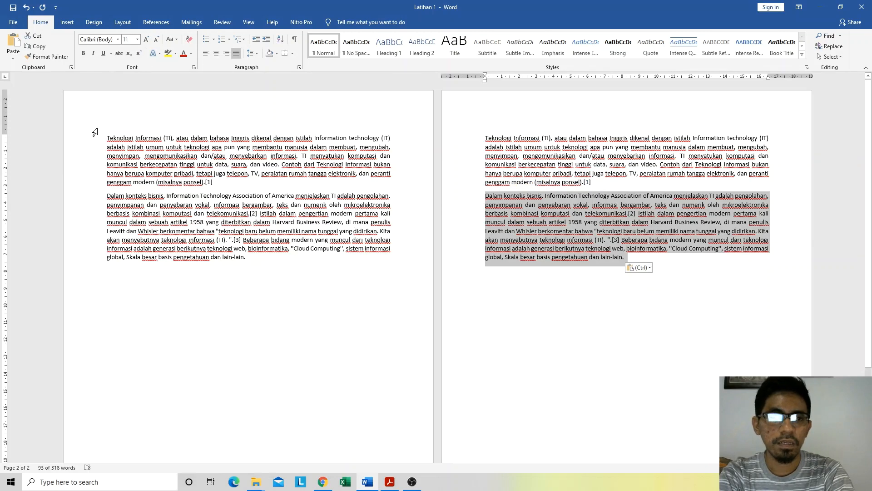
left_click(39, 47)
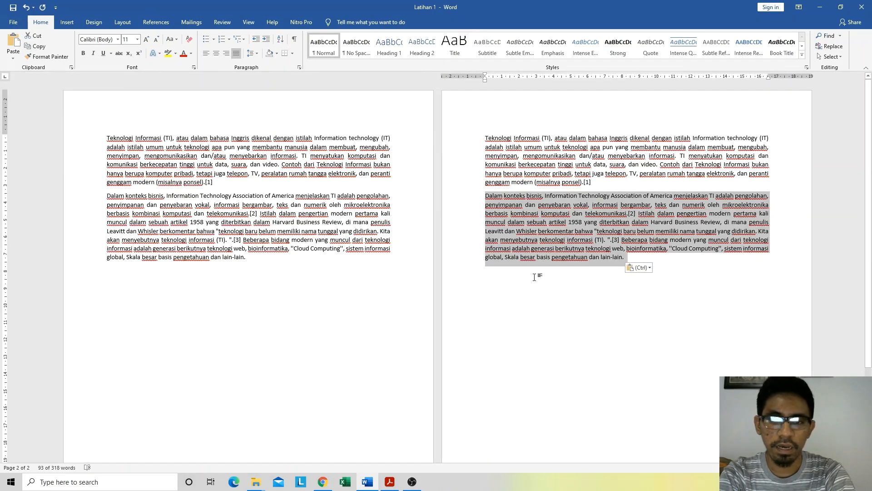
left_click(672, 262)
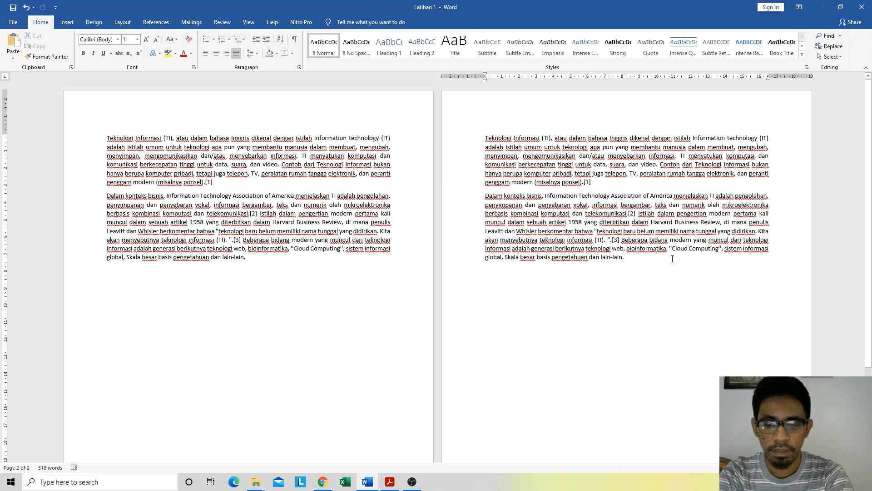
key("ctrl+z")
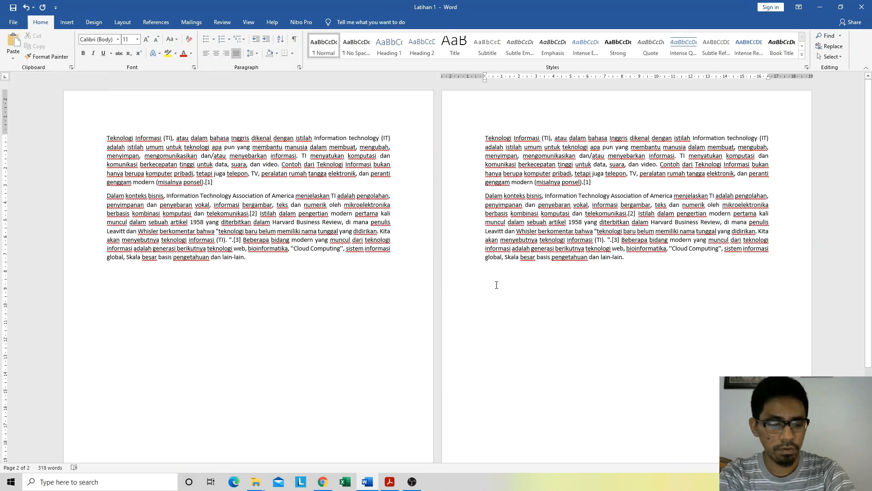
key("ctrl+v")
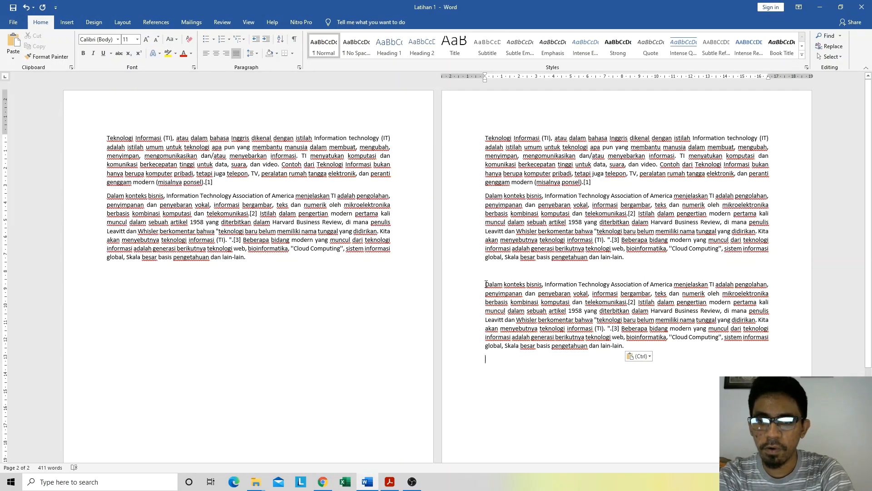
Step: Copy the opening of the last paragraph, from "Dalam konteks bisnis" through "telekomunikasi", and paste it below that paragraph on page 2
left_click_drag(486, 283, 627, 300)
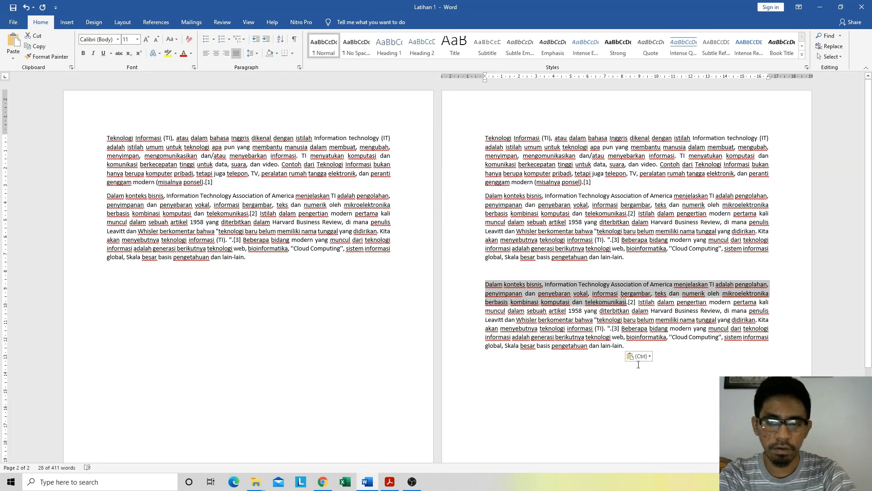
left_click(690, 352)
key("Return")
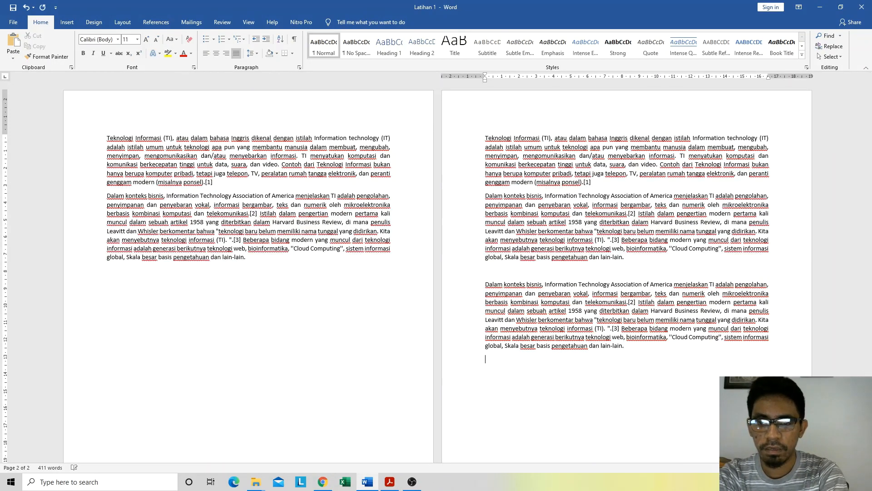
key("ctrl+v")
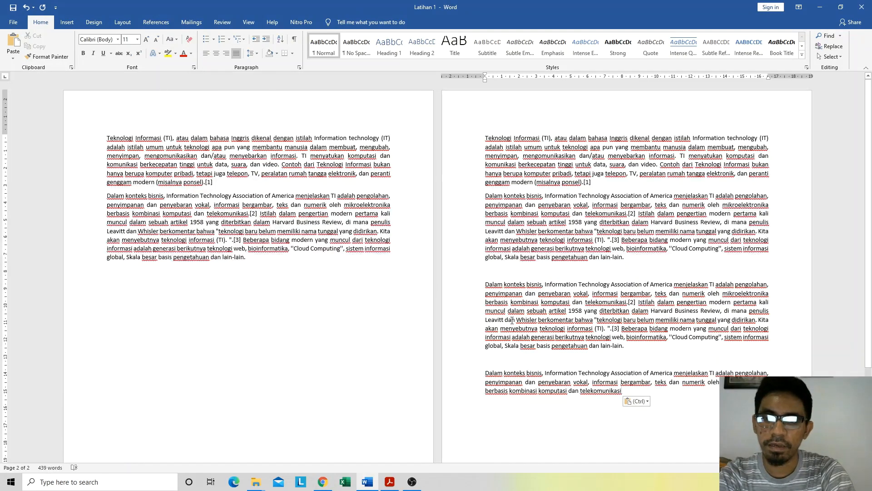
Step: Copy the quoted phrase "Cloud Computing" and paste it twice at the end of page 2, on separate lines with blank lines between
scroll(512, 320, "down", 3)
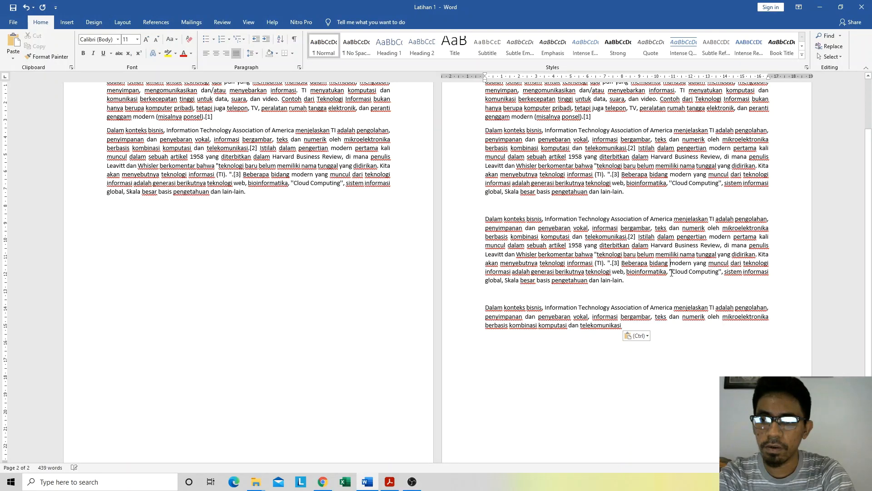
left_click_drag(674, 272, 722, 272)
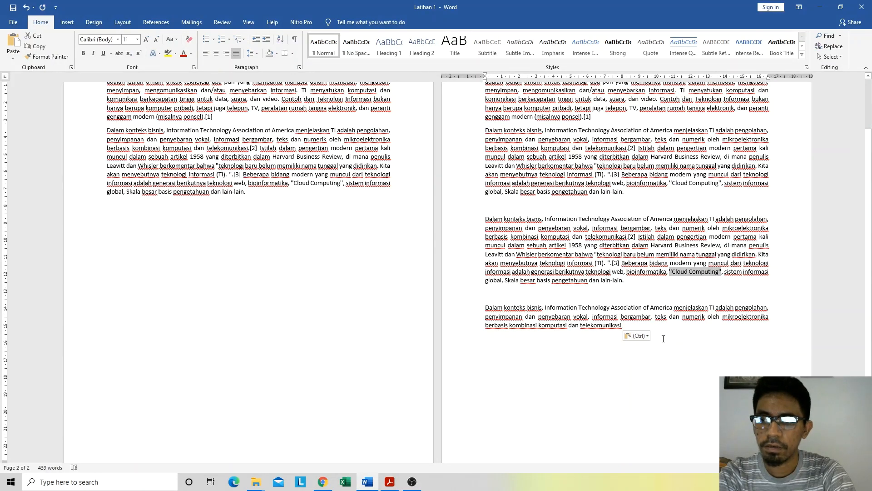
key("ctrl+c")
left_click(624, 333)
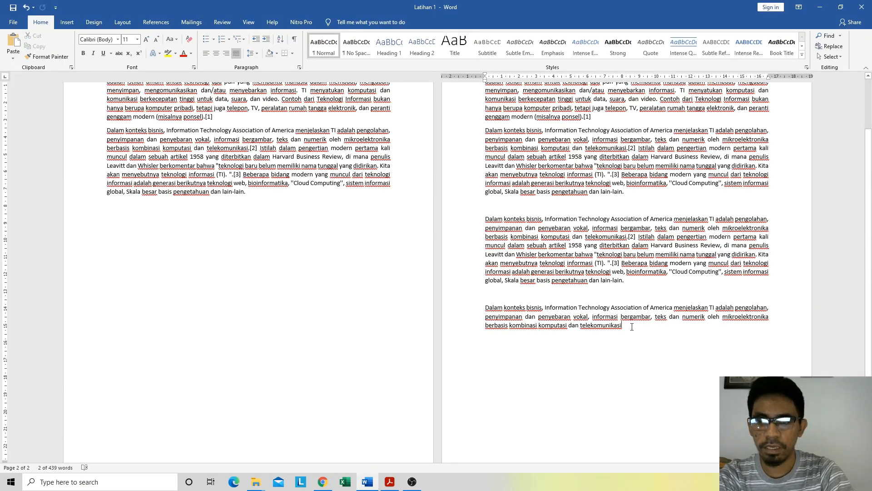
key("Return")
key("Return")
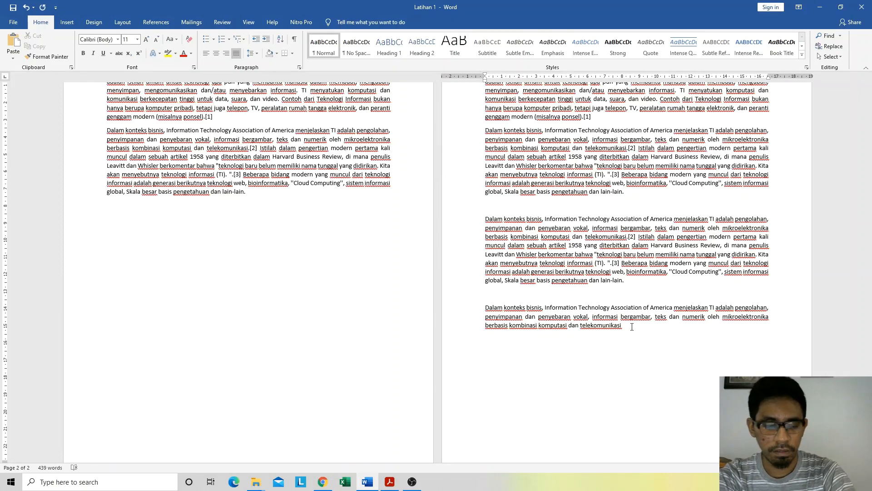
key("ctrl+v")
key("Return")
key("Return")
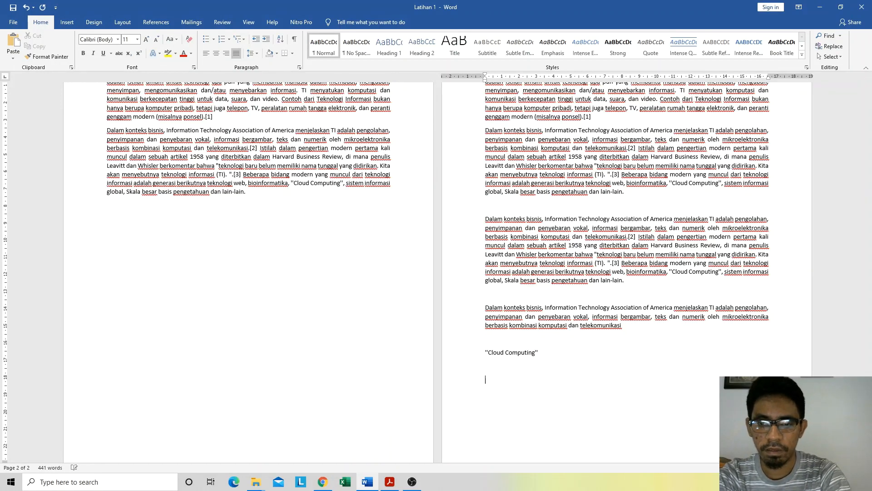
key("ctrl+v")
scroll(583, 361, "down", 2)
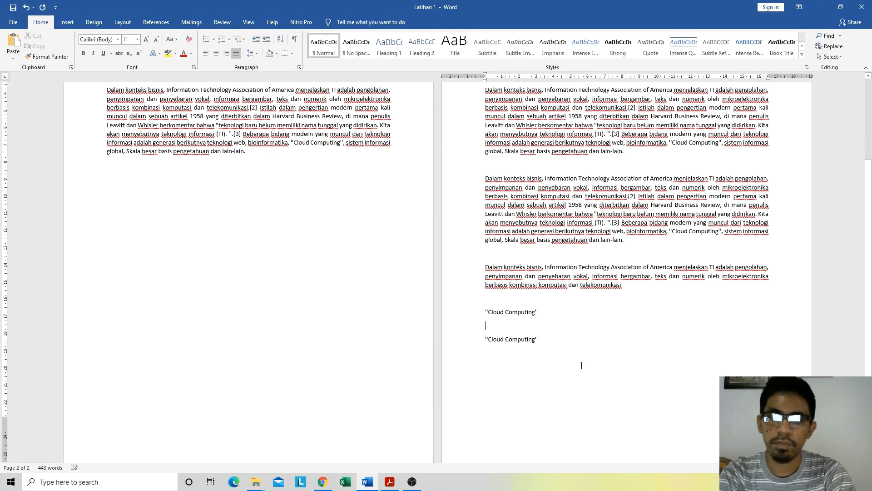
scroll(577, 319, "up", 4)
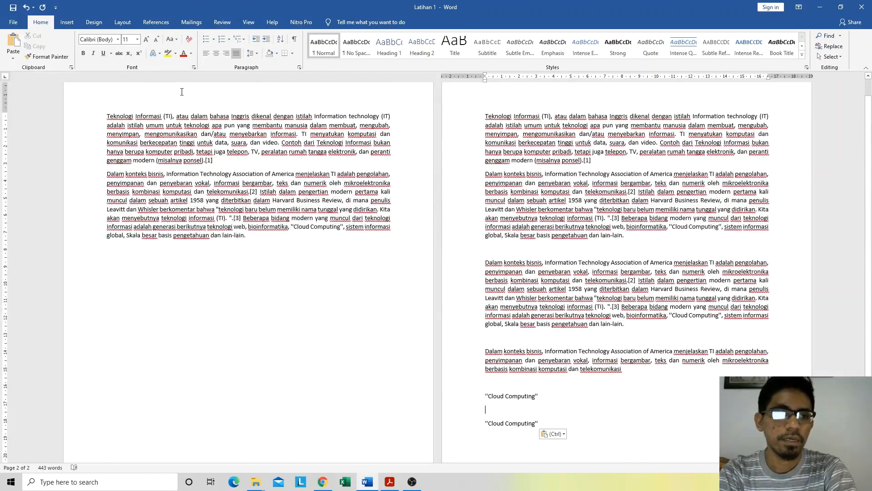
left_click(291, 217)
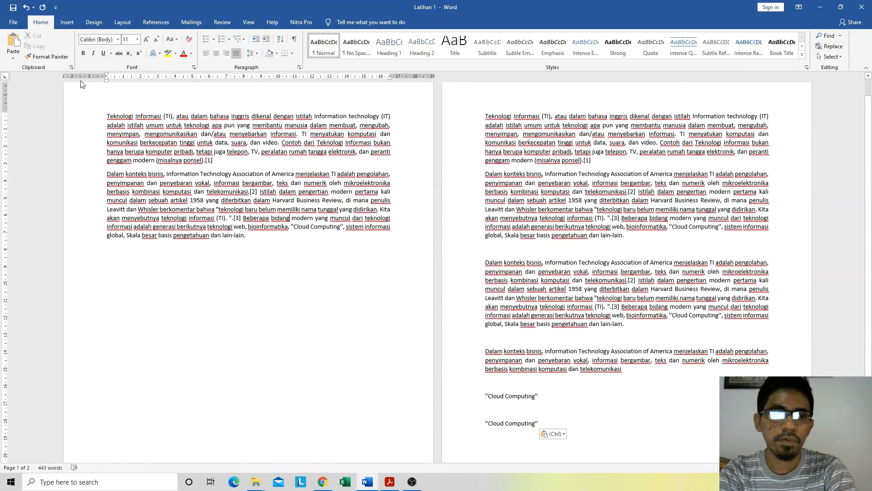
left_click(10, 53)
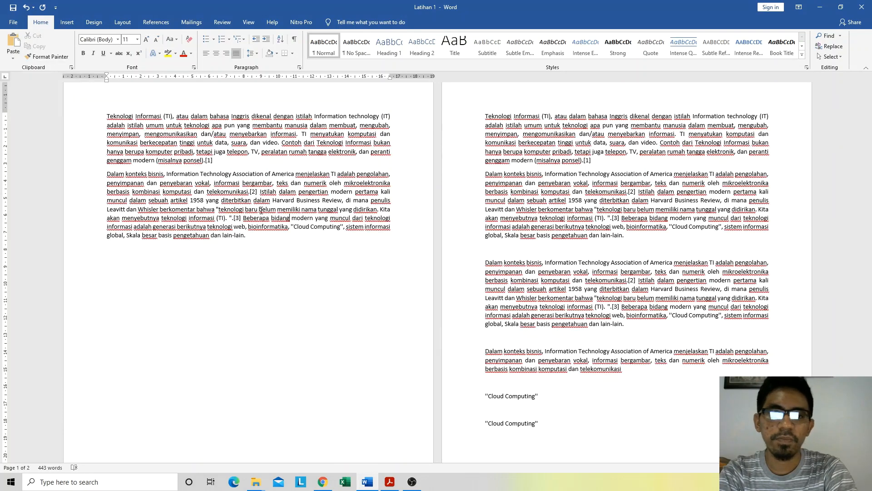
left_click(253, 234)
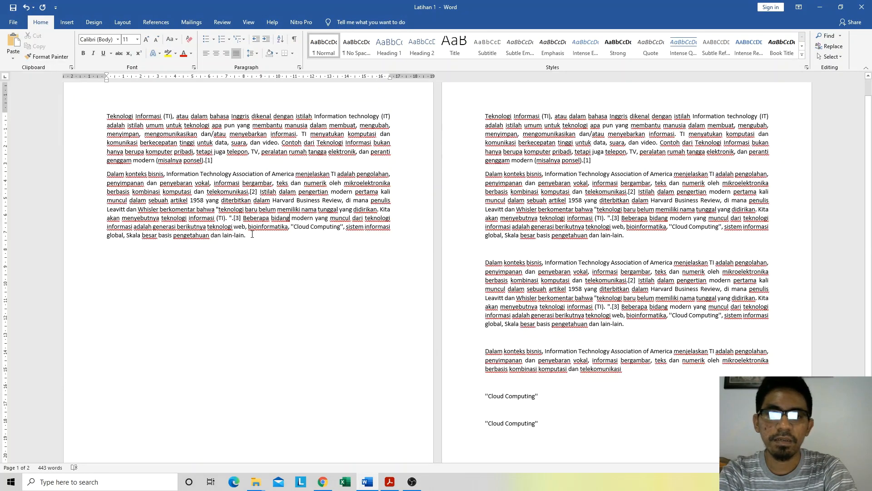
left_click(526, 228)
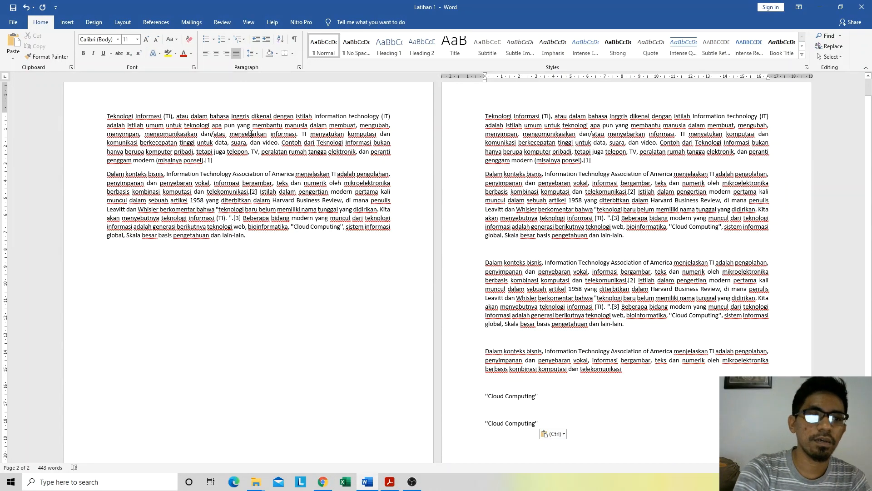
left_click(459, 143)
left_click(314, 183)
left_click(566, 174)
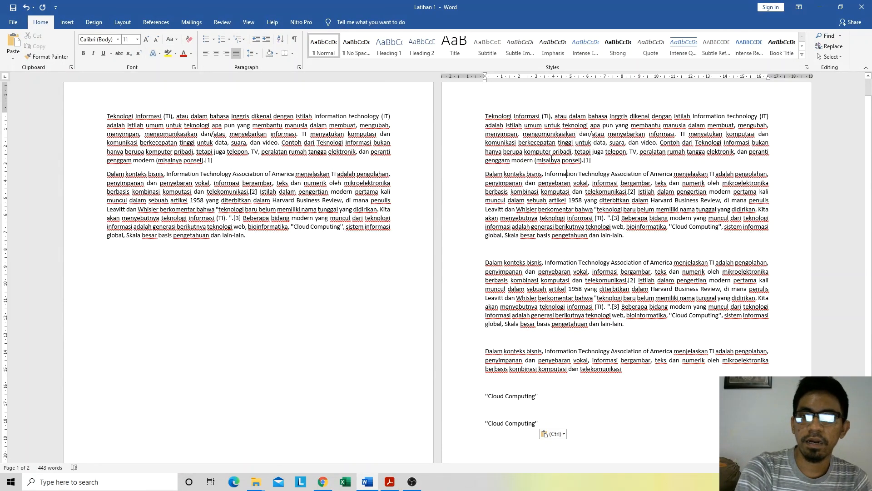
key("Down")
key("Down")
key("Down")
key("Down")
key("Down")
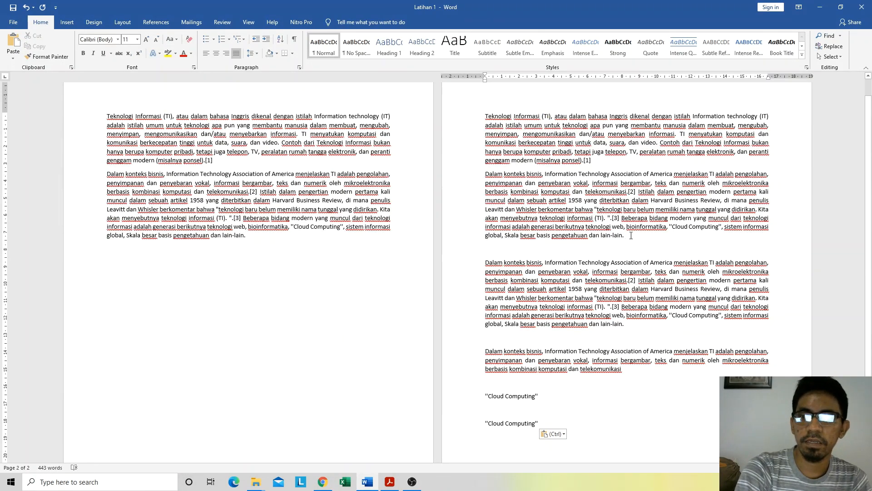
Step: Change the font color of the first "Dalam konteks bisnis" paragraph on page 2 to the blue theme color
left_click_drag(631, 236, 482, 174)
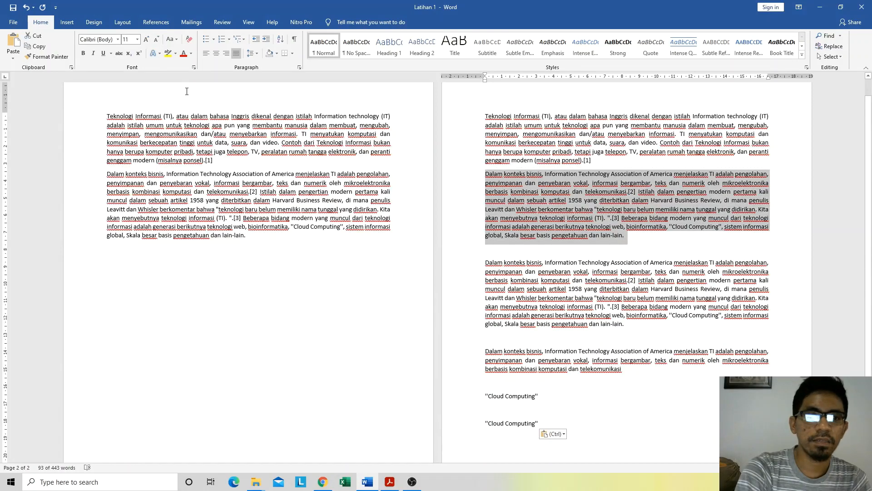
left_click(190, 53)
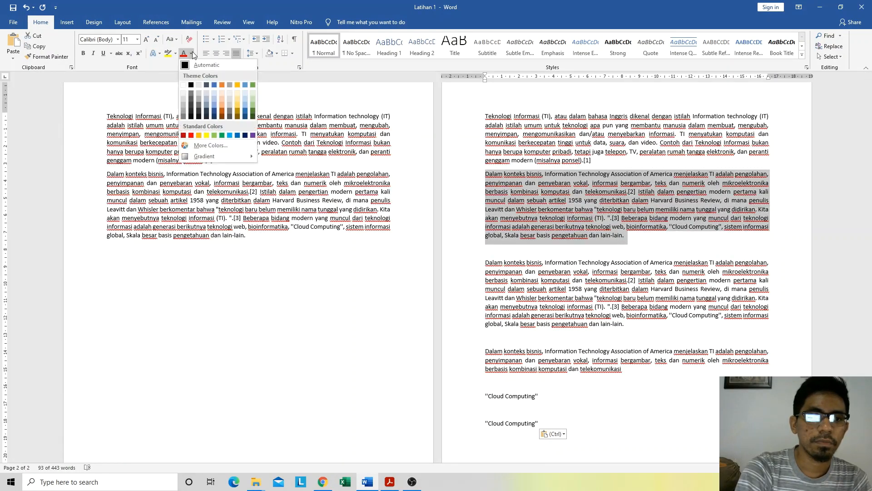
left_click(214, 86)
left_click(648, 242)
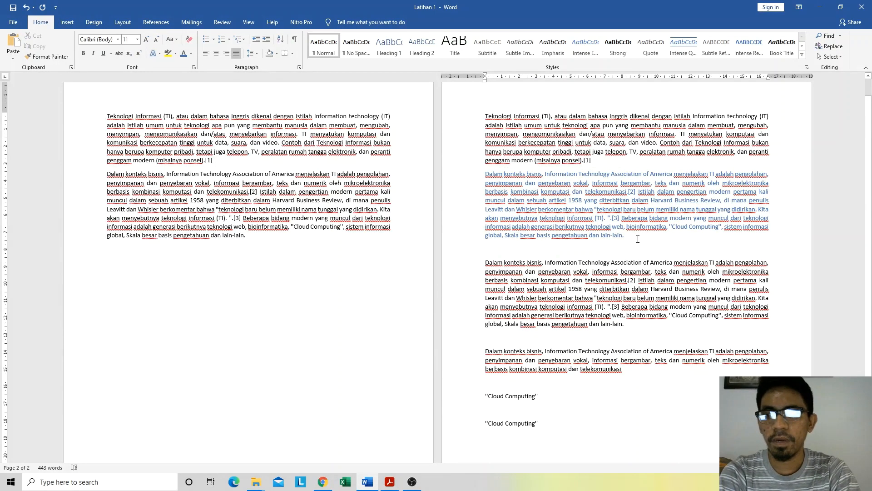
Step: Copy the blue paragraph from page 2 and paste it below the last paragraph on page 1 with Keep Text Only, separated by a blank line
left_click_drag(626, 235, 464, 191)
key("ctrl+c")
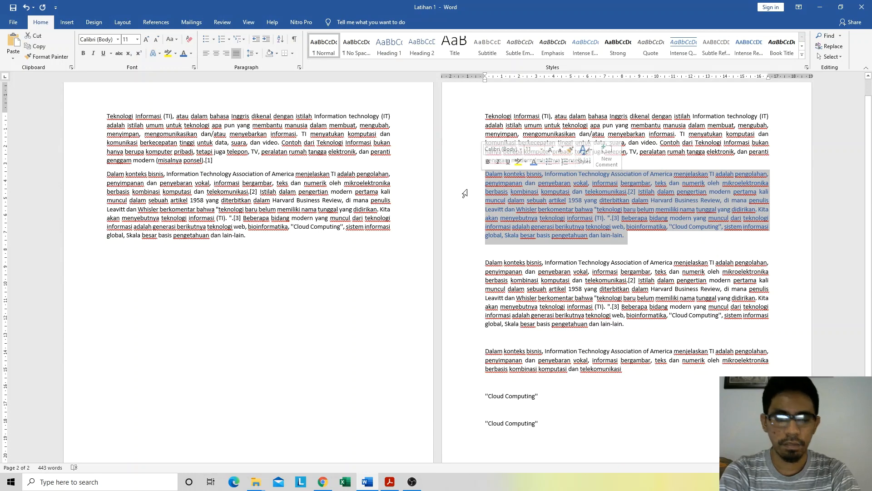
left_click(255, 242)
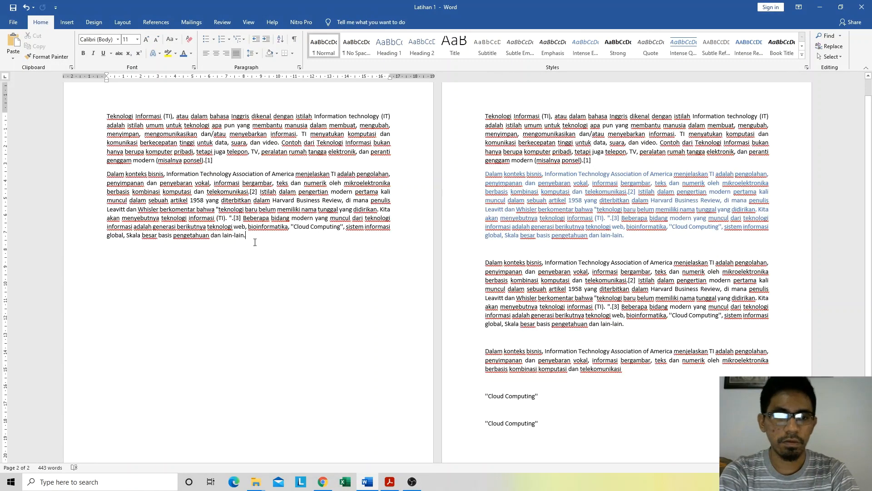
key("Return")
key("Return")
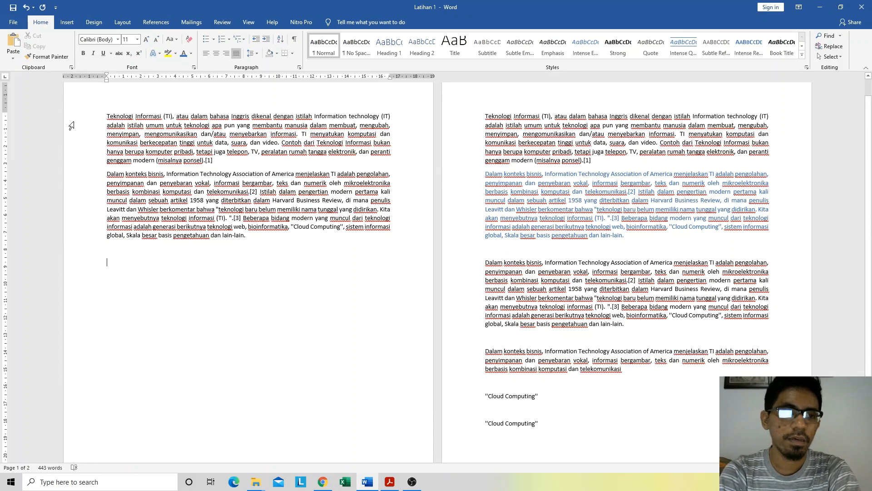
left_click(15, 59)
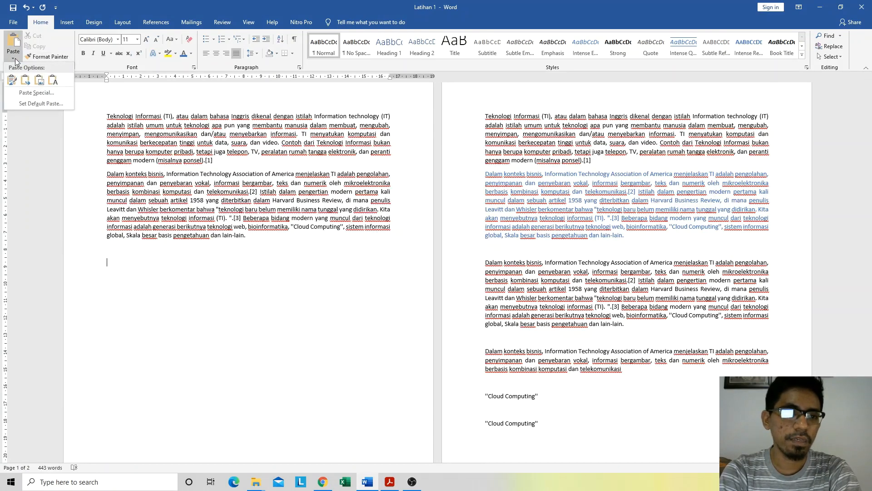
left_click(52, 80)
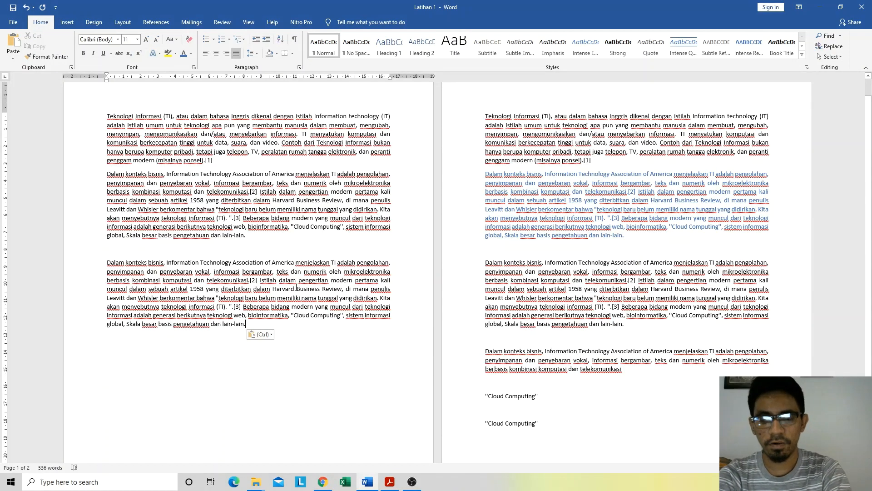
Step: Paste the copied paragraph again at the end of page 1 with Keep Source Formatting, separated by a blank line
key("Return")
key("Return")
left_click(13, 58)
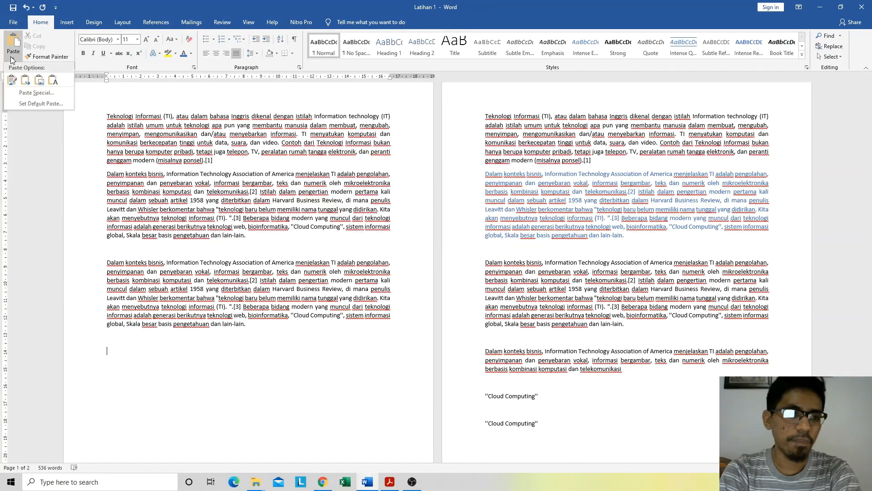
left_click(10, 85)
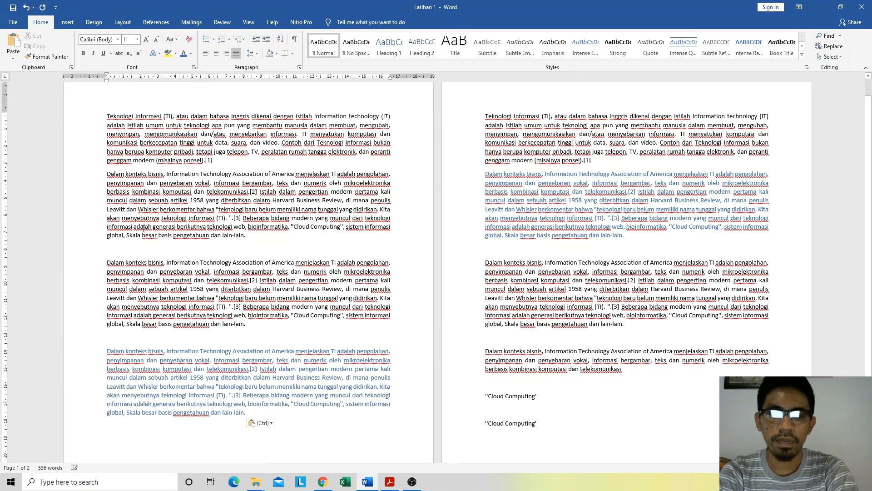
scroll(265, 321, "down", 3)
scroll(266, 320, "up", 2)
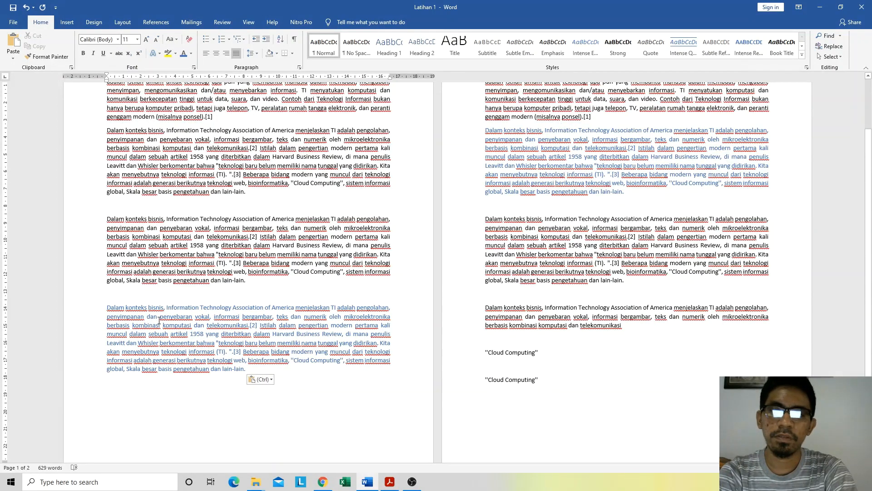
Step: Italicize "Cloud Computing" and bold "Information Technology Association of America" in the blue paragraph on page 2
left_click(614, 157)
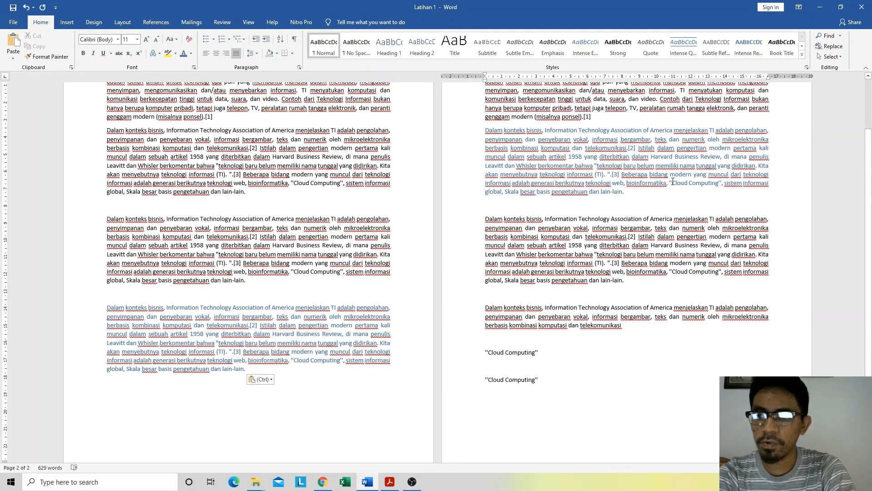
left_click_drag(673, 181, 719, 183)
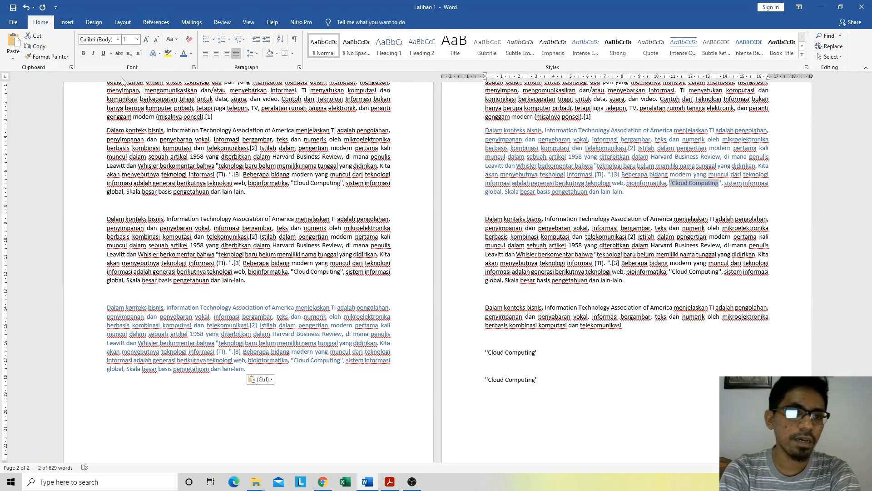
left_click(94, 54)
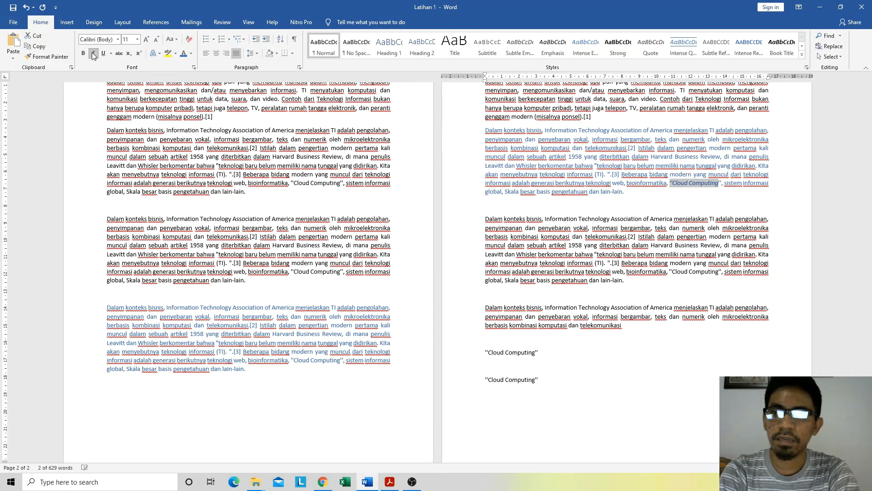
left_click(587, 165)
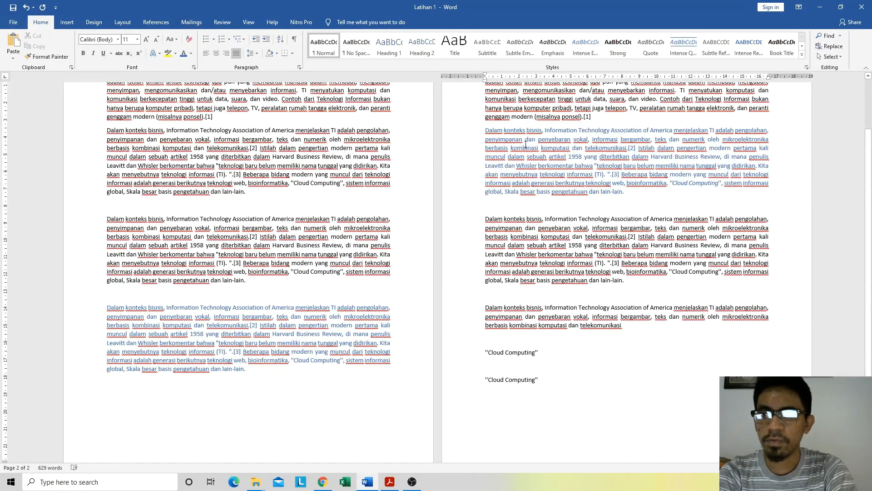
left_click_drag(545, 131, 667, 132)
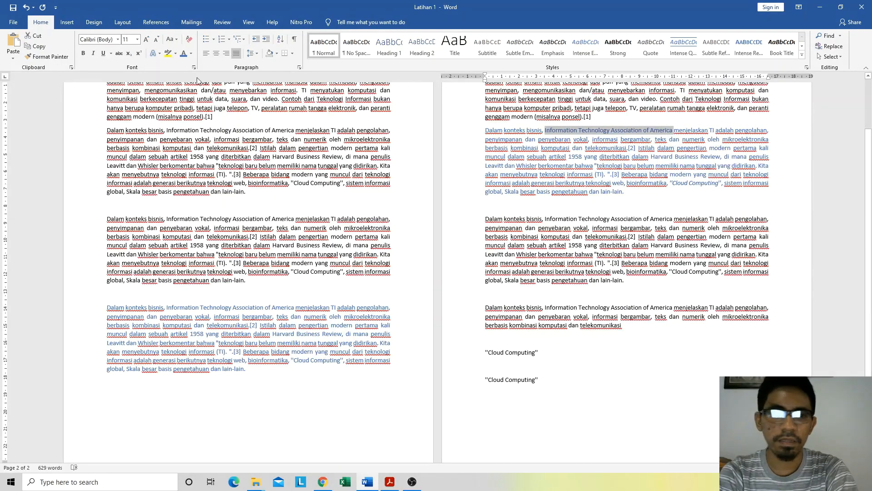
left_click(83, 53)
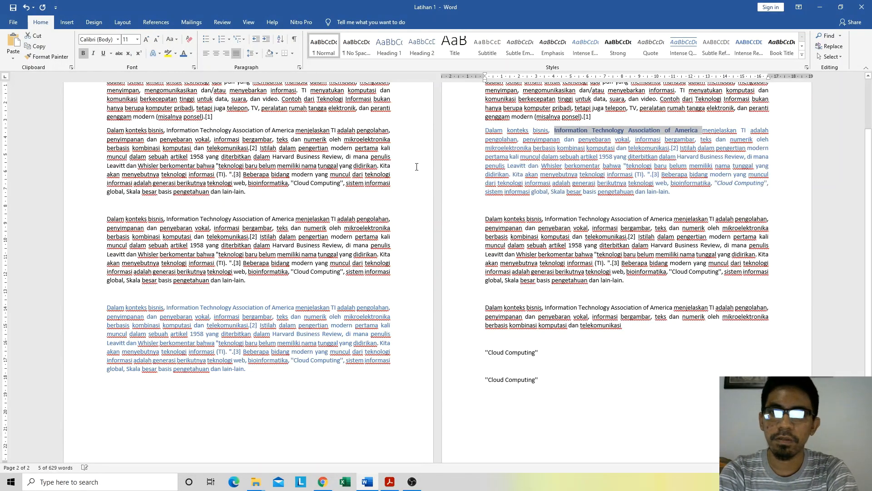
left_click(571, 168)
Step: Copy the bold-and-italic blue paragraph and paste it at the end of page 1 with Keep Source Formatting, separated by a blank line
left_click_drag(672, 192, 482, 134)
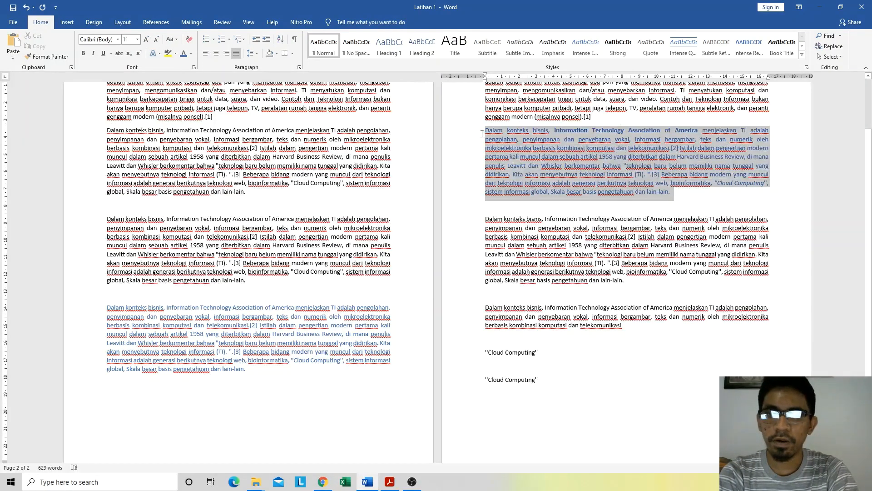
left_click(254, 368)
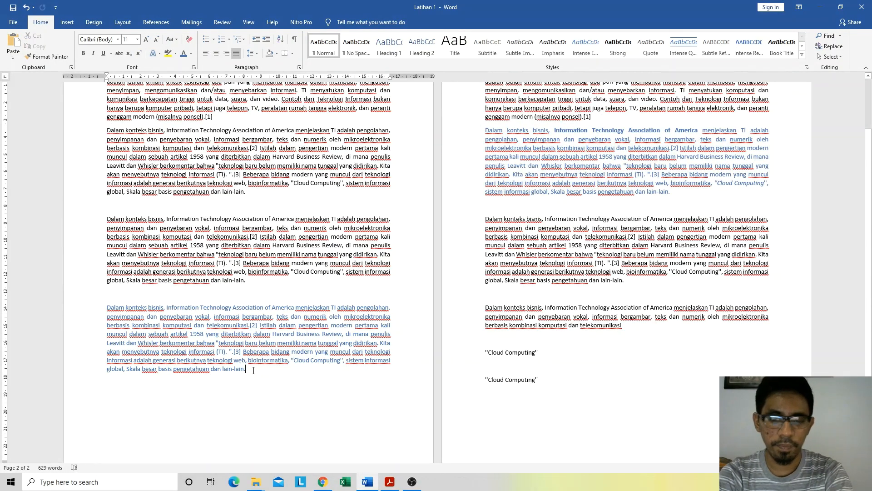
key("Return")
key("Return")
left_click(14, 59)
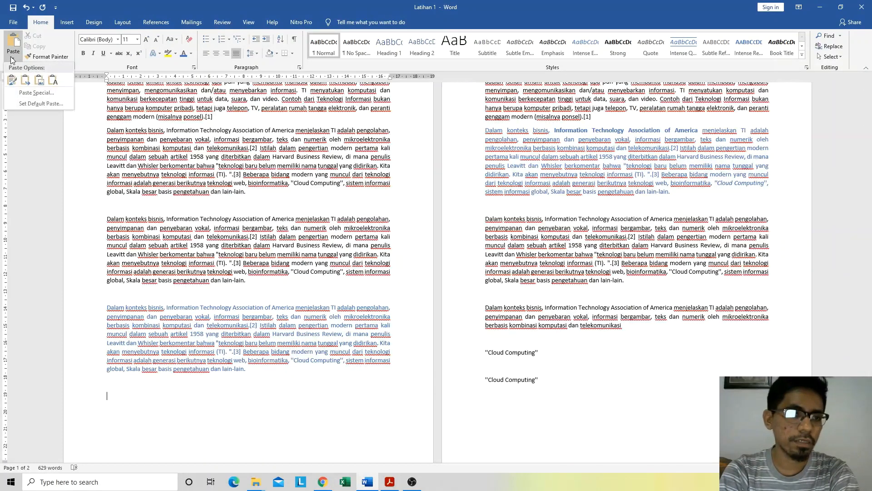
left_click(9, 80)
Step: Examine the bold and italic formatting of the pasted paragraph where it runs from page 1 onto page 2
scroll(213, 322, "down", 4)
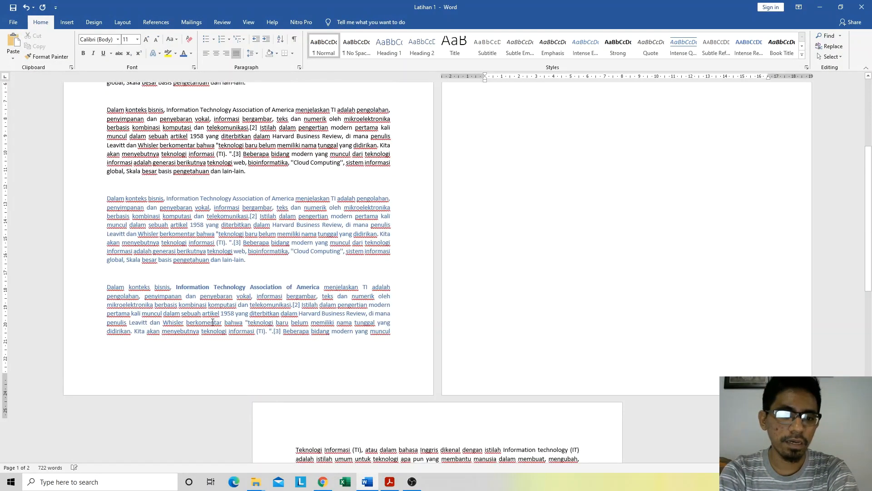
left_click(189, 287)
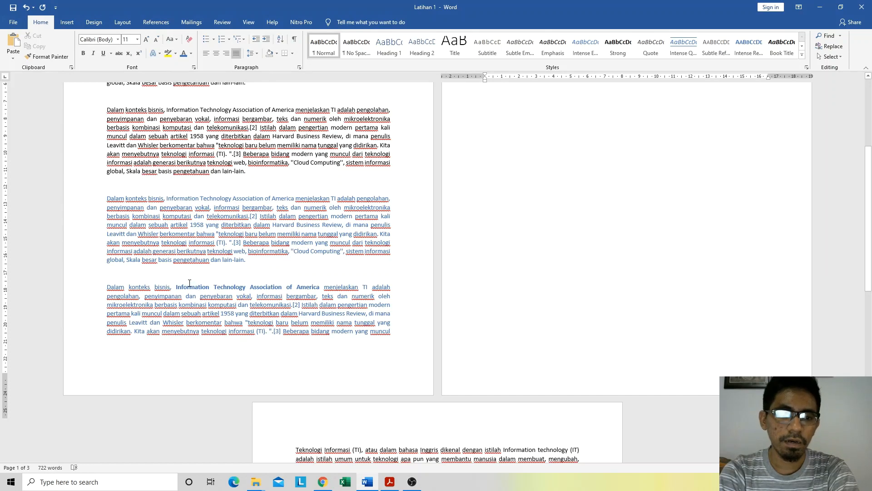
scroll(617, 144, "up", 5)
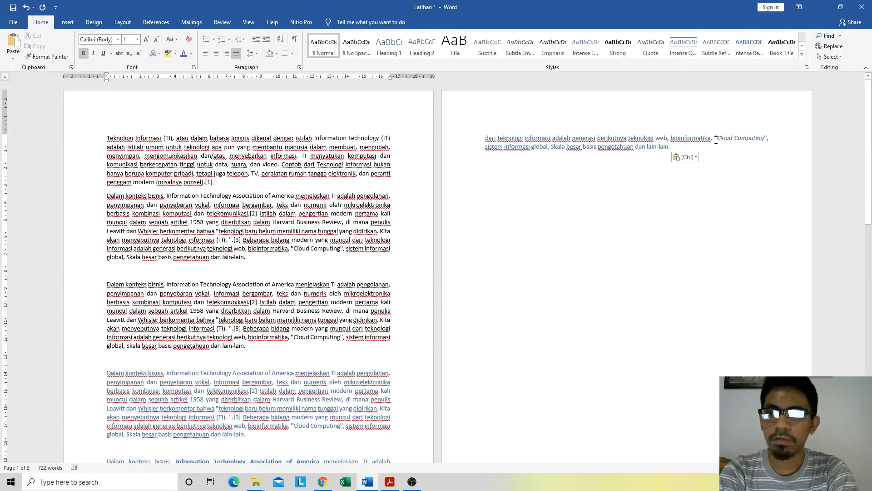
double_click(736, 137)
left_click(717, 138)
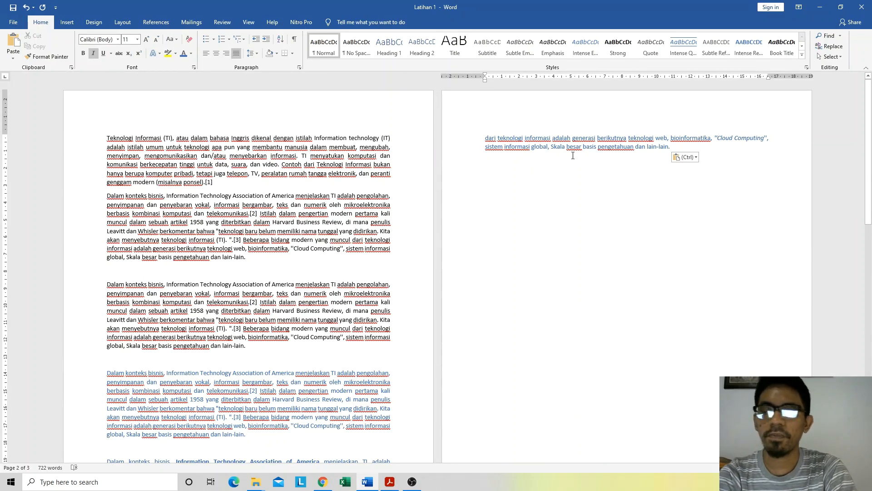
left_click(511, 145)
scroll(265, 260, "down", 7)
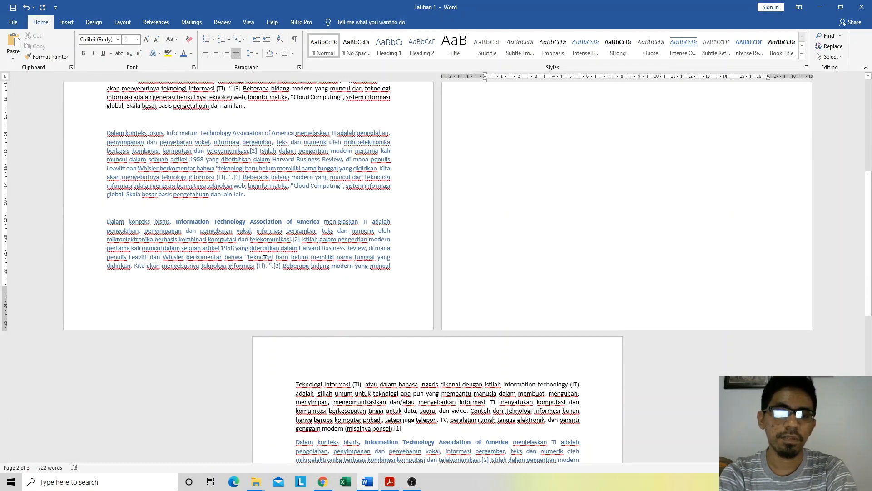
scroll(263, 258, "up", 6)
scroll(263, 259, "up", 1)
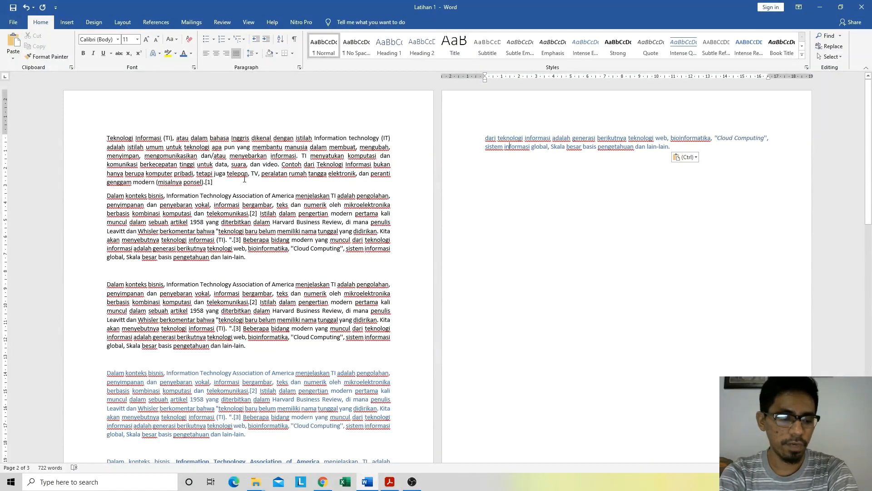
Step: Undo the pasted paragraphs on page 1 and the bold and italic formatting in the blue paragraph on page 2
key("ctrl+z")
key("ctrl+z")
key("ctrl+z")
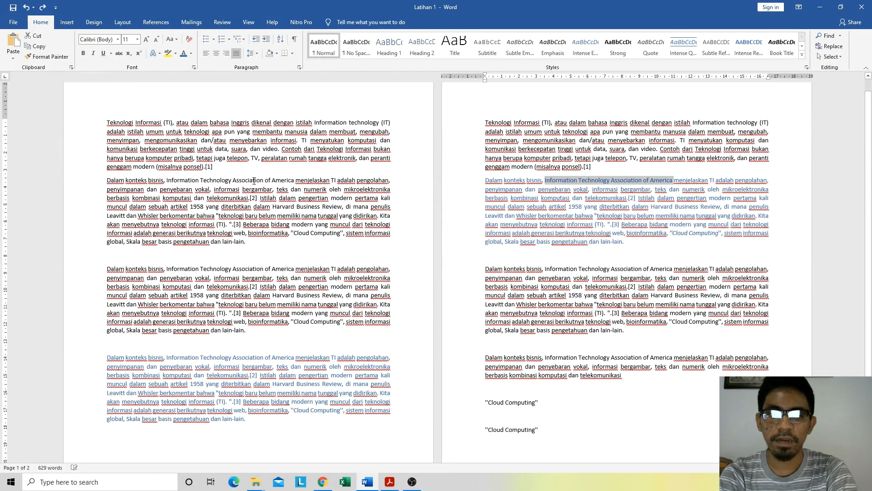
key("ctrl+z")
key("ctrl+z")
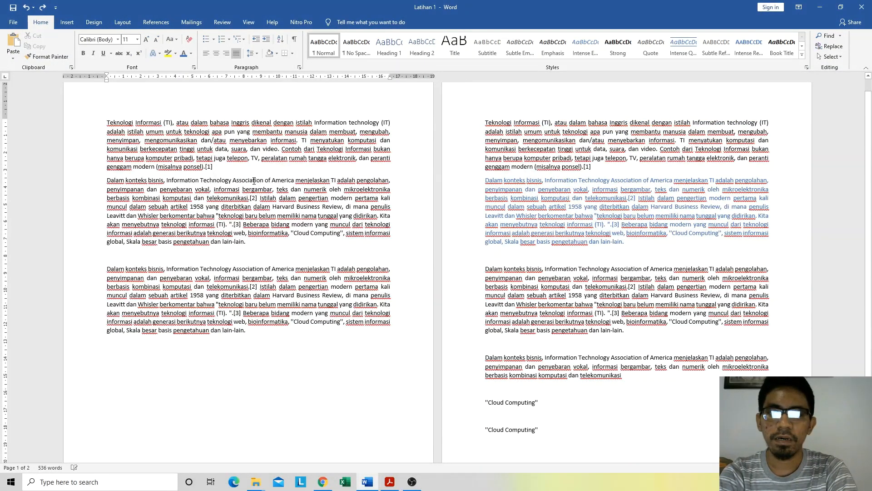
key("ctrl+z")
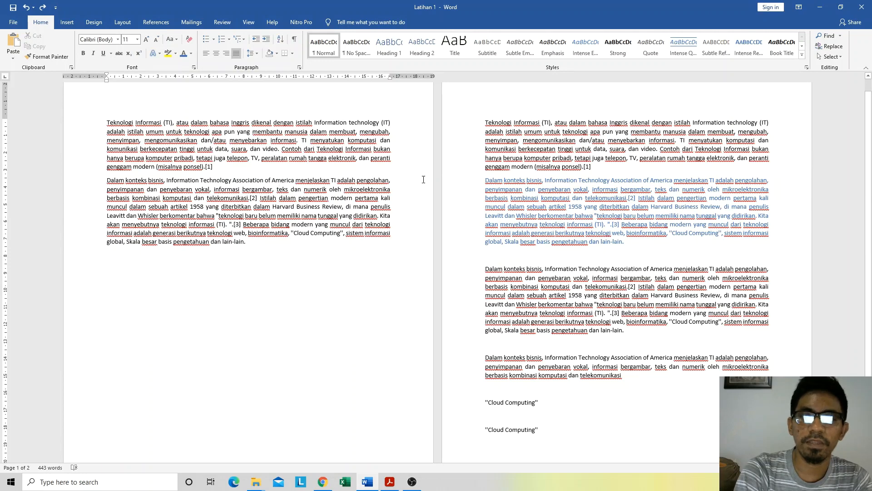
Step: Use Format Painter to copy the blue paragraph's formatting onto "penyimpanan" through "kombinasi" in the paragraph below it on page 2
left_click(518, 188)
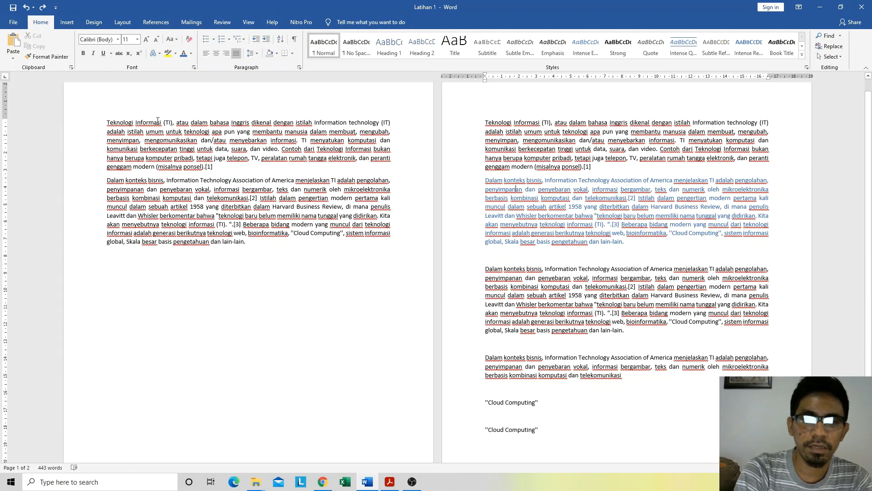
left_click(47, 56)
left_click_drag(486, 278, 538, 288)
left_click(538, 311)
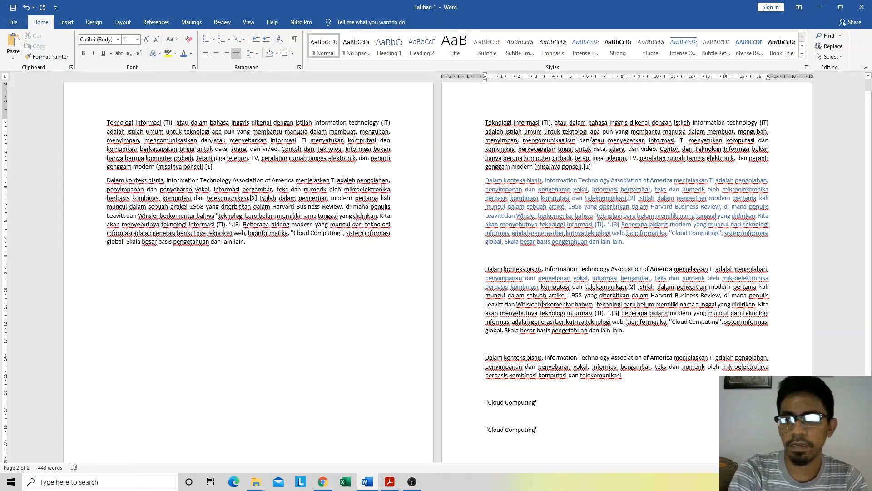
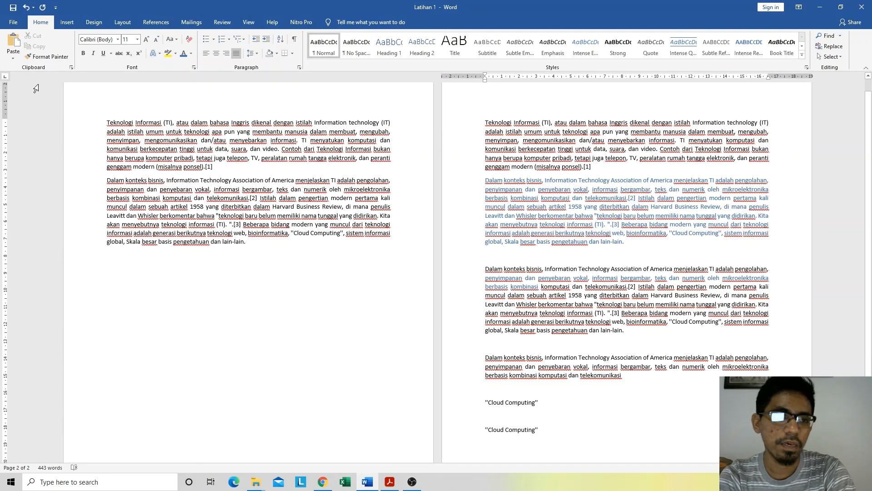
Step: Use Format Painter to apply the blue paragraph's formatting to the entire "Dalam konteks bisnis" paragraph directly below it on page 2
left_click(40, 56)
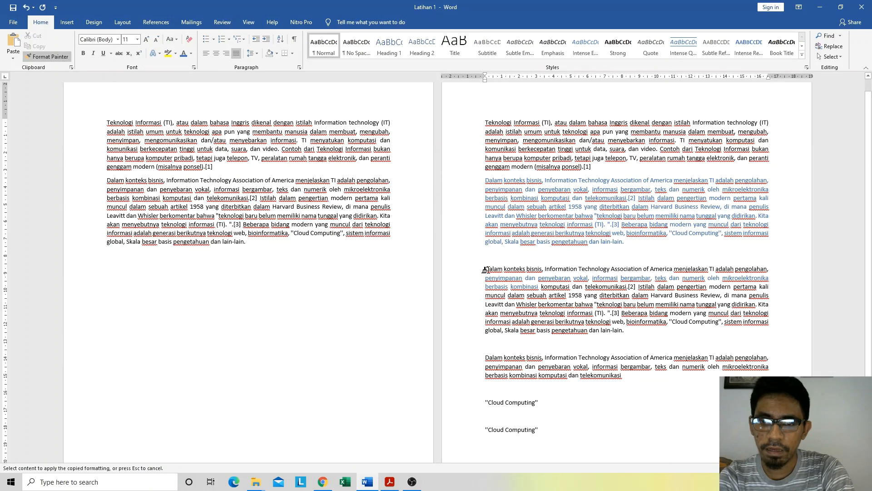
mouse_move(484, 269)
left_mouse_down()
mouse_move(563, 285)
mouse_move(616, 318)
mouse_move(615, 334)
left_mouse_up()
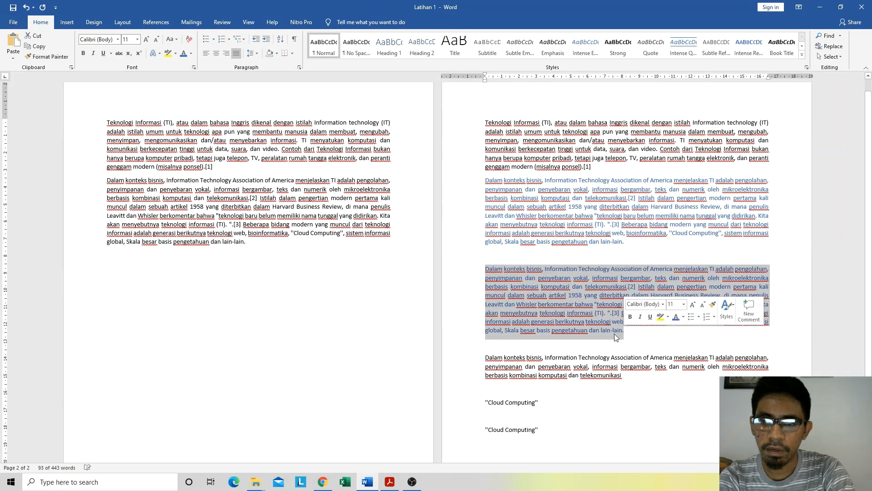
left_click(536, 346)
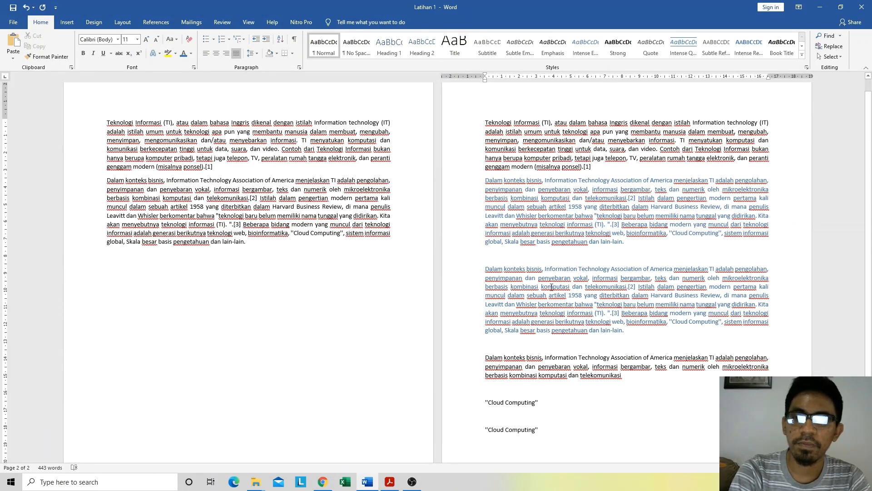
left_click(220, 198)
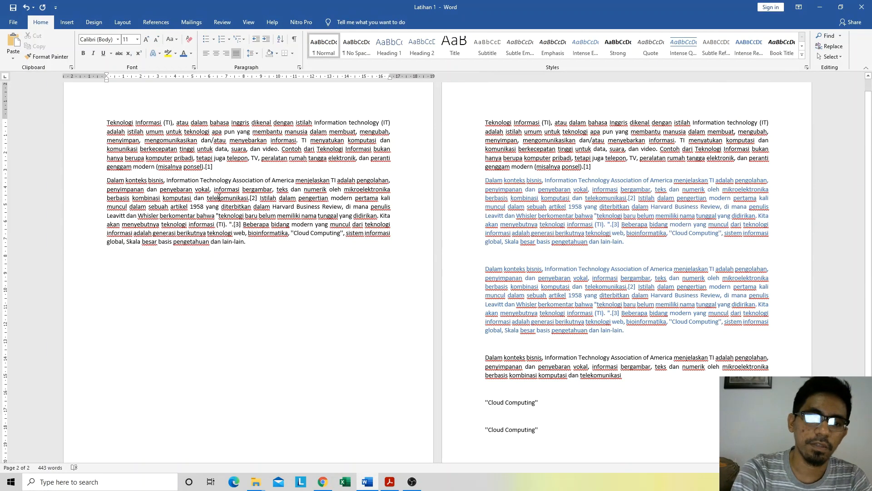
left_click(170, 224)
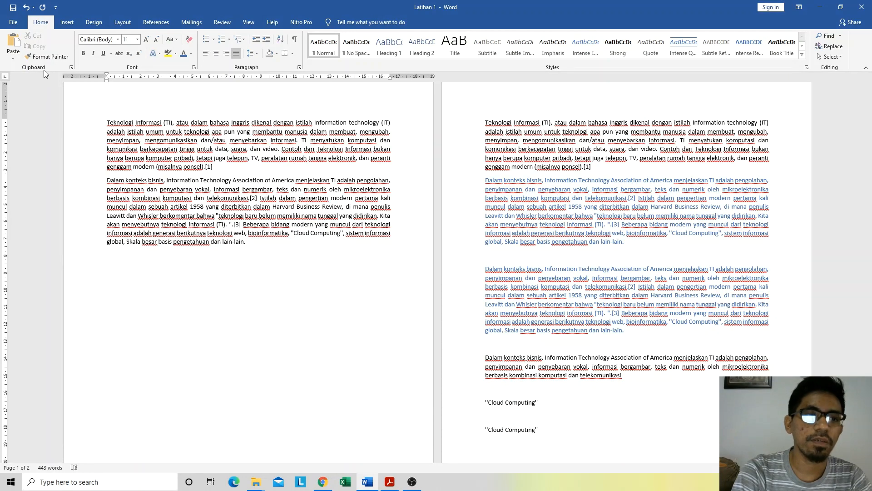
left_click(34, 60)
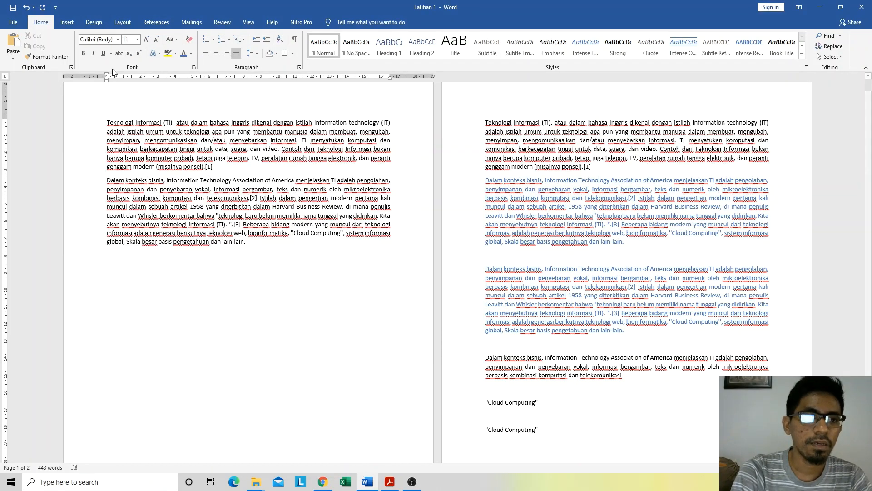
left_click(118, 40)
left_click(118, 41)
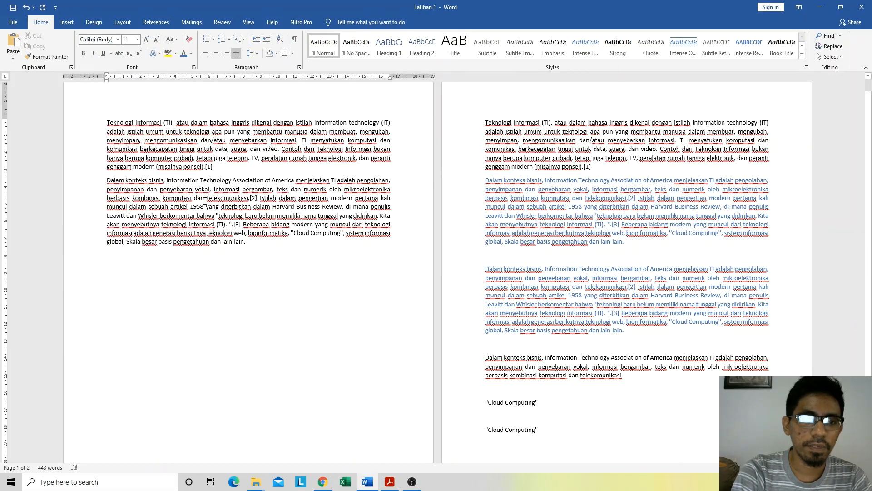
left_click(199, 150)
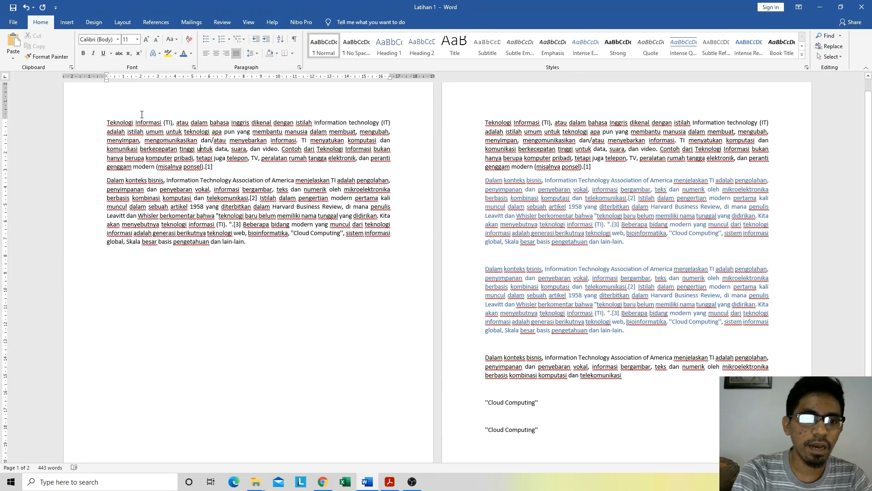
left_click(118, 39)
left_click(118, 40)
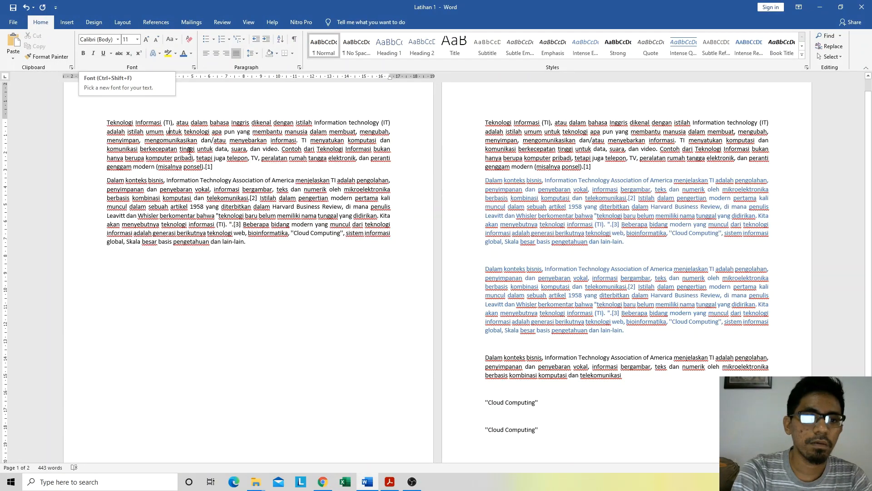
left_click(141, 140)
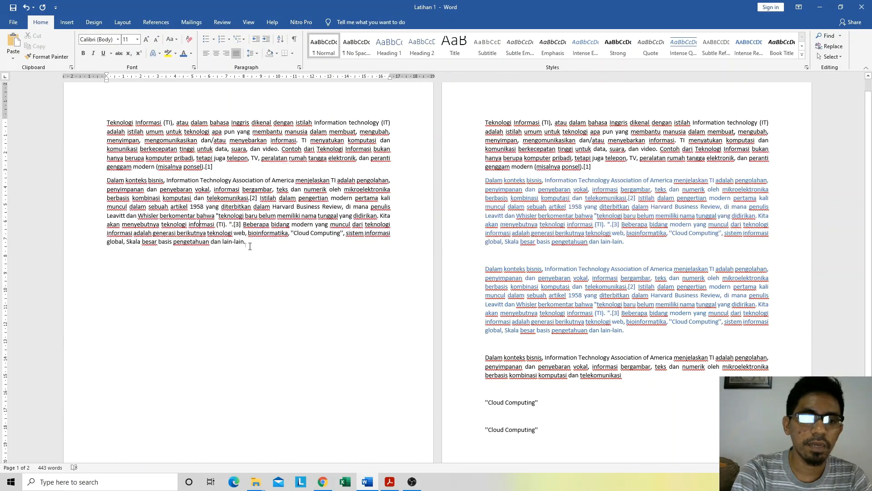
Step: Change the font of the "Dalam konteks bisnis" paragraph on page 1 to Times New Roman
left_click_drag(245, 243, 101, 182)
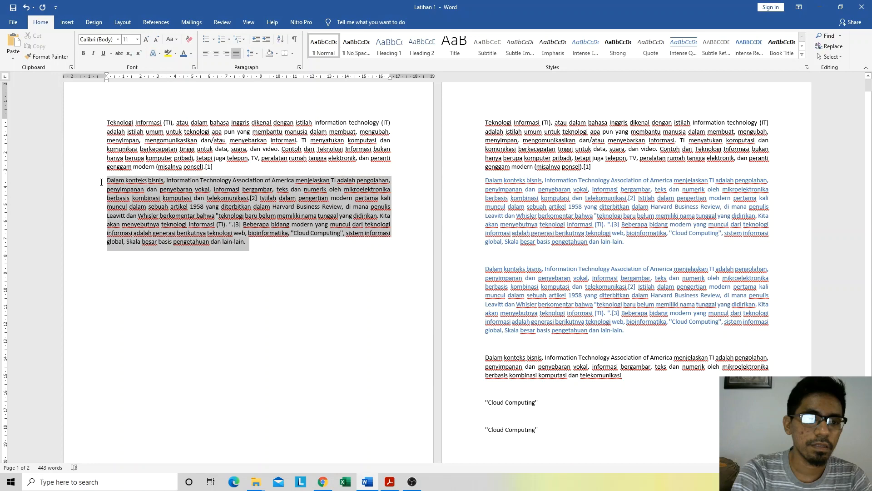
left_click(118, 39)
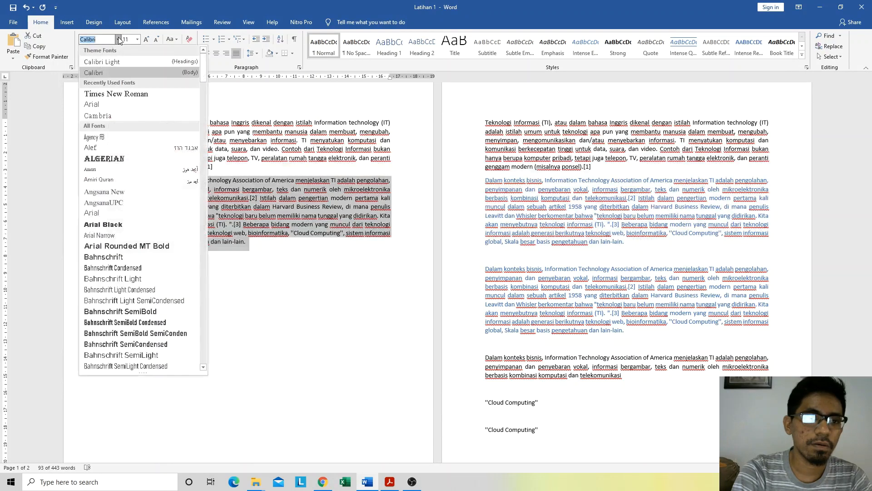
left_click(110, 94)
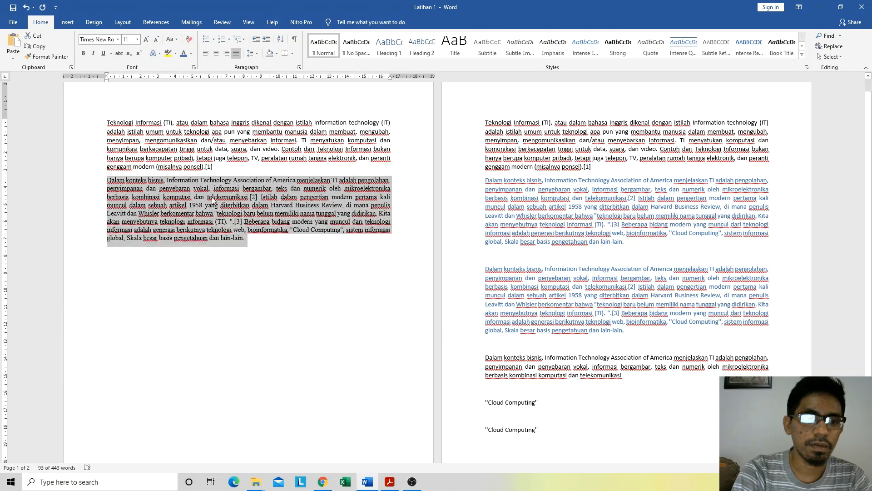
left_click(255, 241)
left_click_drag(256, 241, 105, 181)
left_click(221, 186)
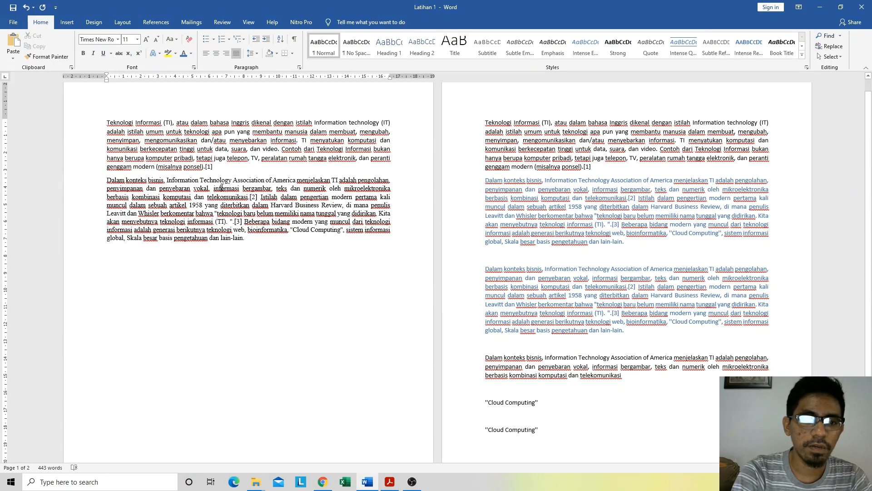
left_click(202, 205)
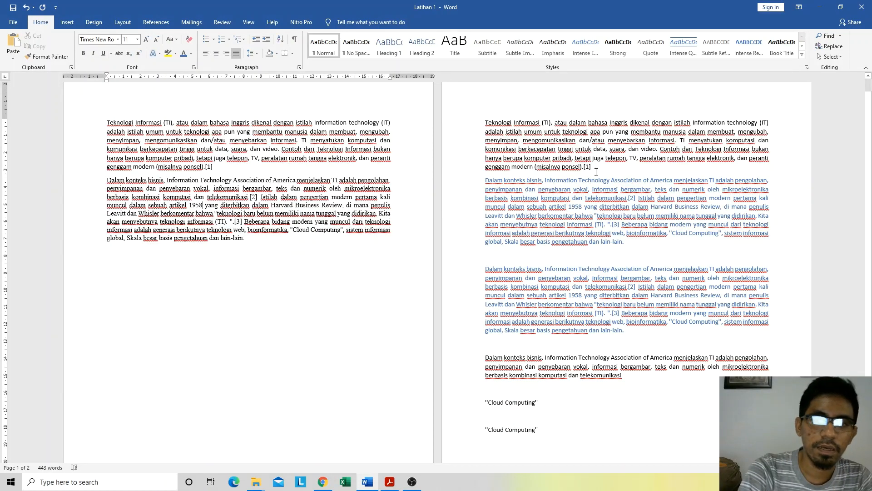
Step: Start a new line after the last paragraph on page 1 and set its font to Arial
left_click(538, 141)
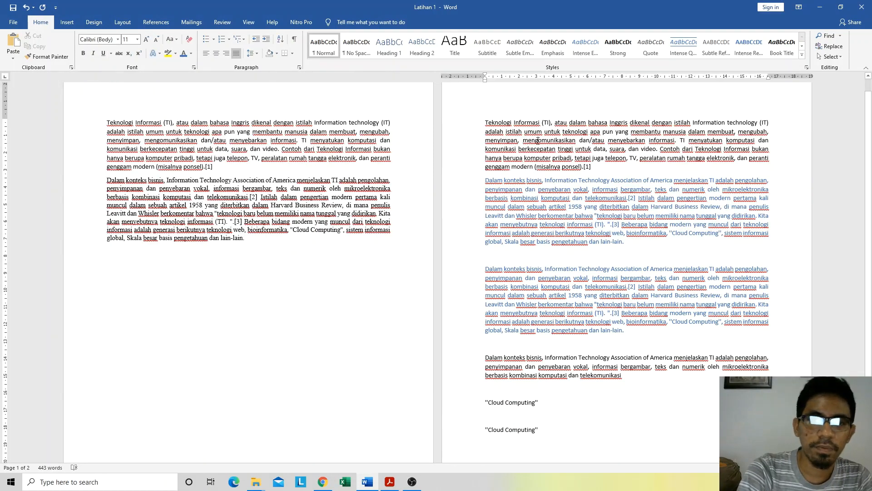
left_click(218, 169)
left_click(251, 238)
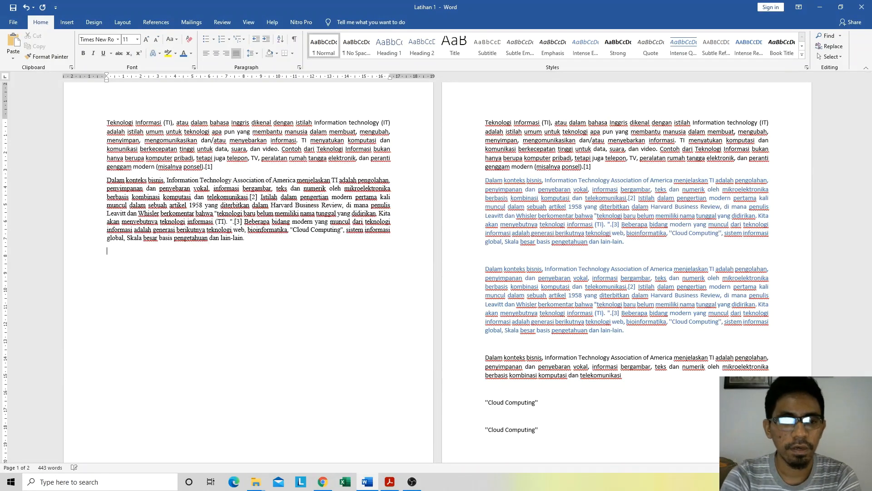
left_click(110, 250)
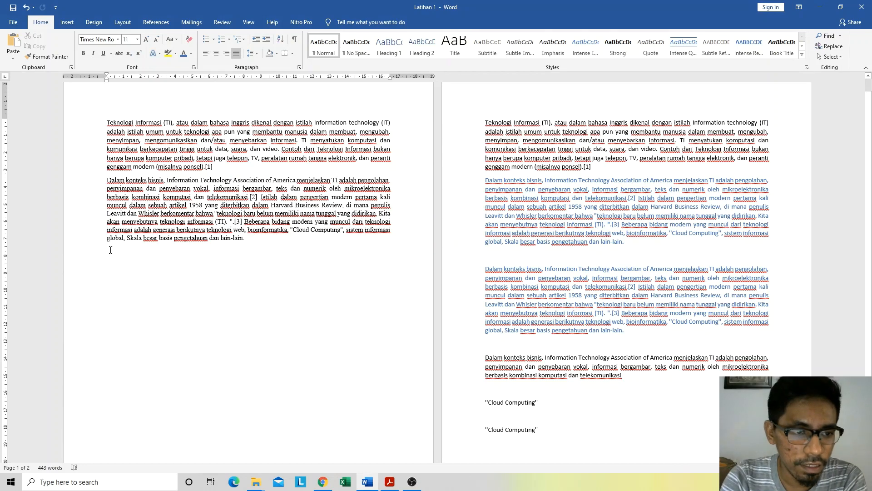
left_click(118, 39)
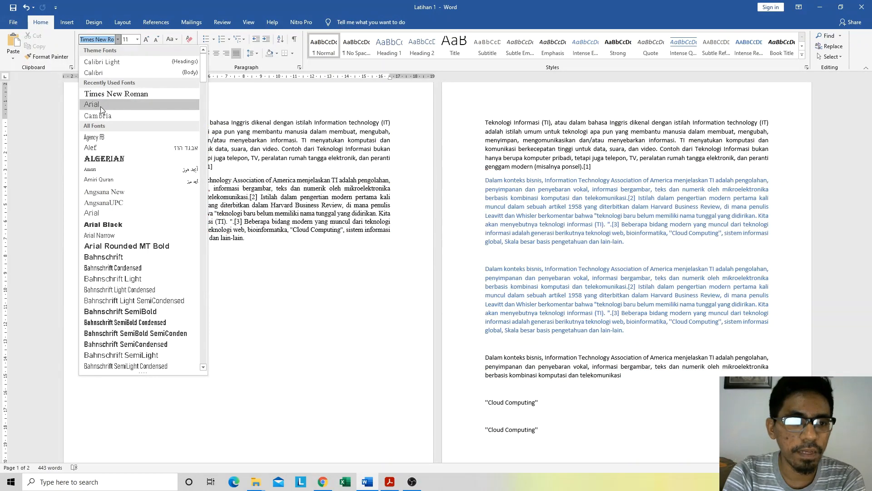
left_click(100, 106)
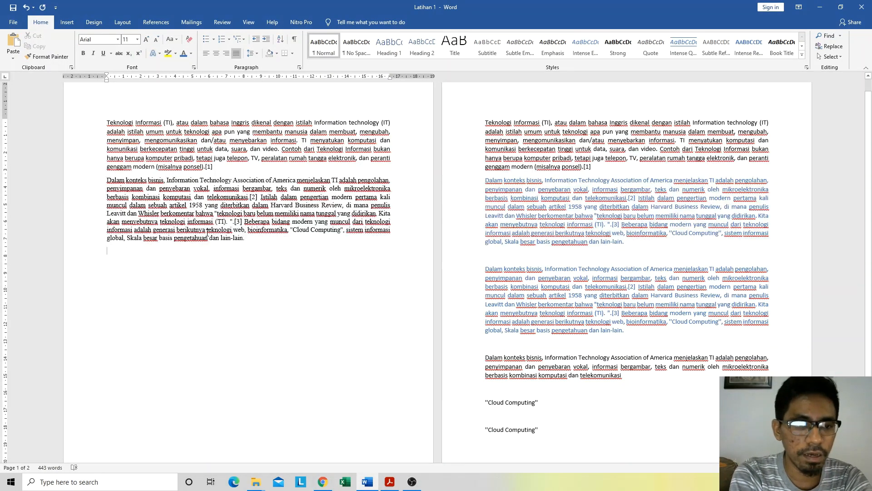
Step: Write "Teknologi Informasi menjadi ilmu yang paling penting di saat ini." on the new line on page 1
type("Tek")
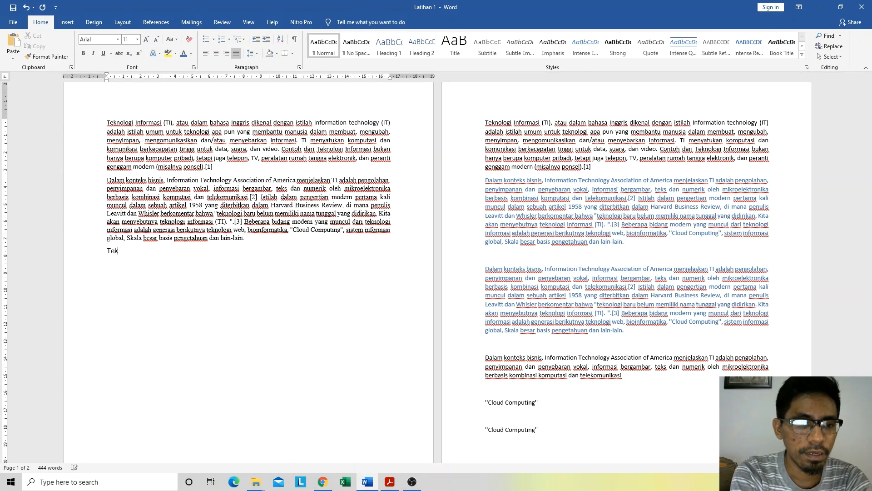
type("nologi ")
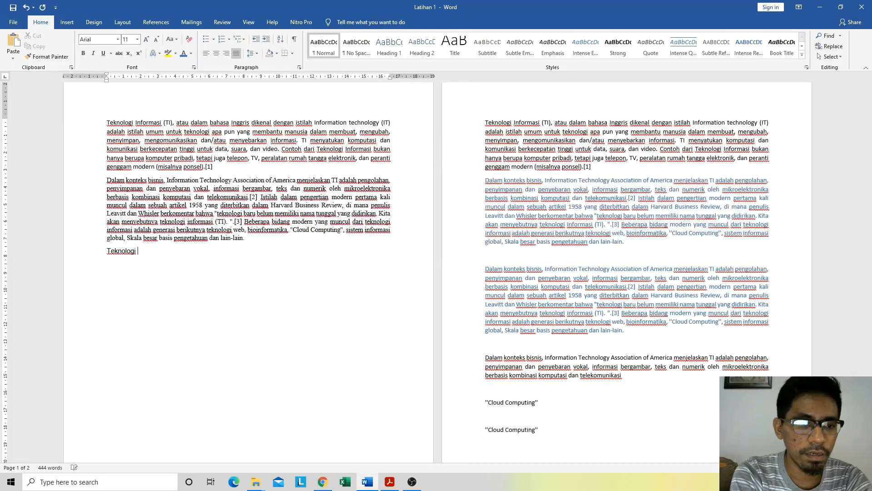
type("Informasi menjac")
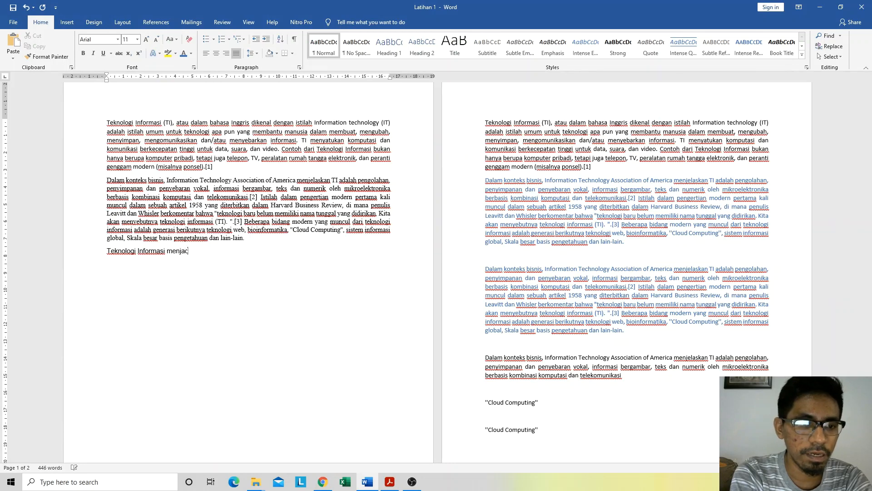
key("BackSpace")
type("di ")
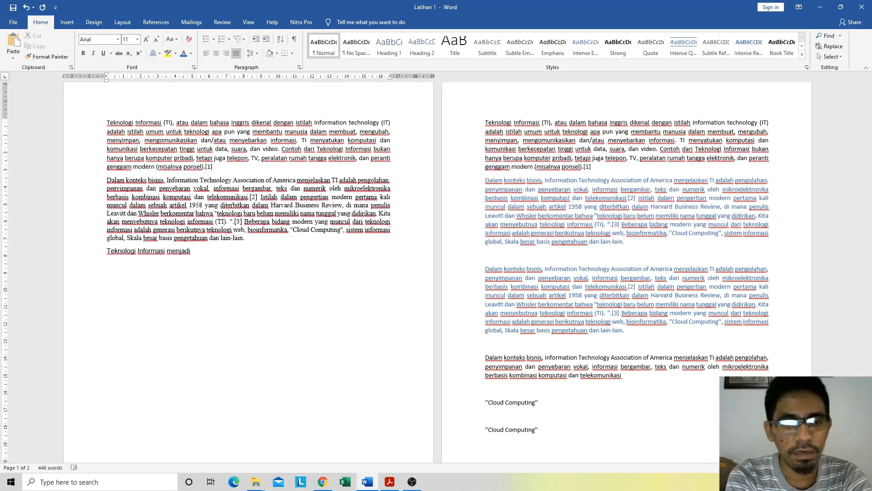
type("ilmu yan")
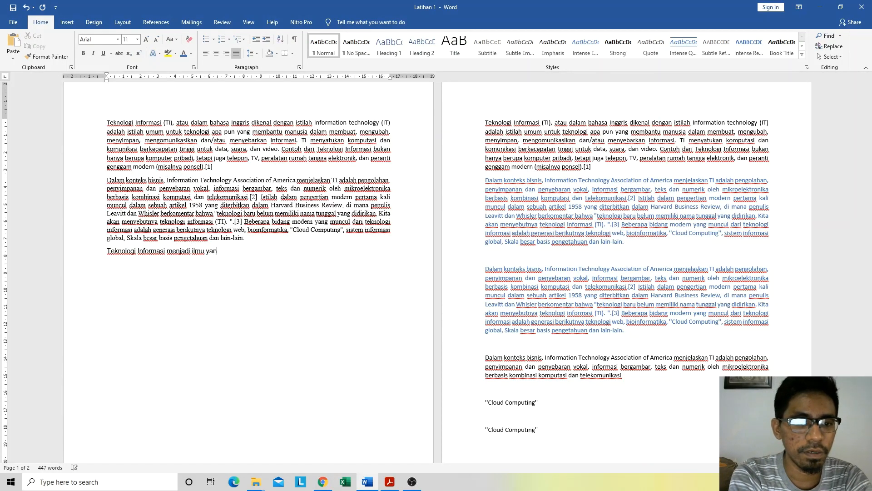
type("g paling sa")
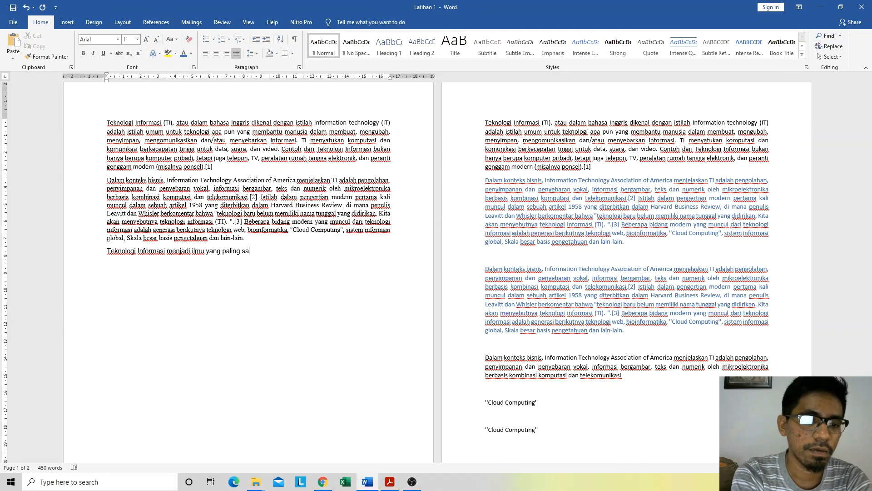
key("BackSpace")
key("BackSpace")
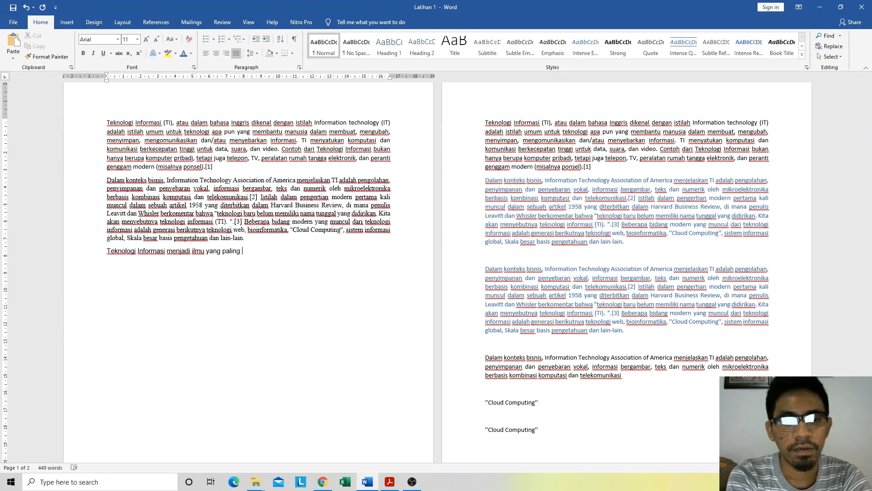
type("penting di")
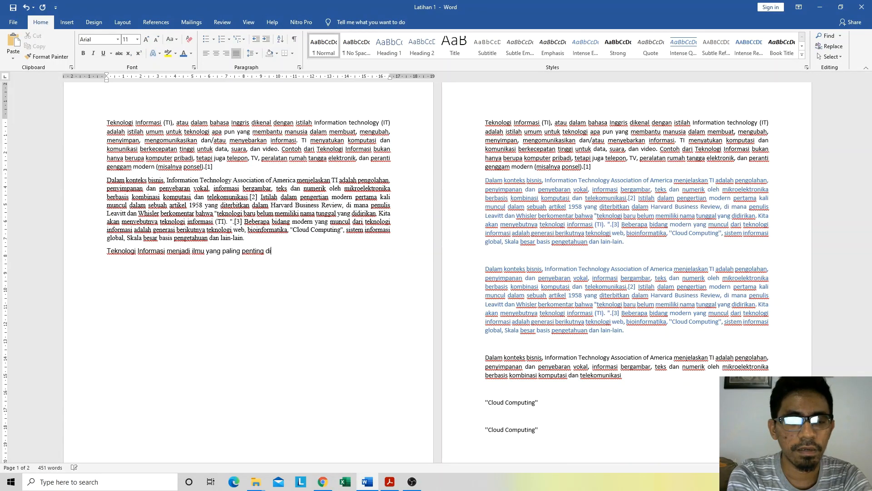
type(" saat ini.")
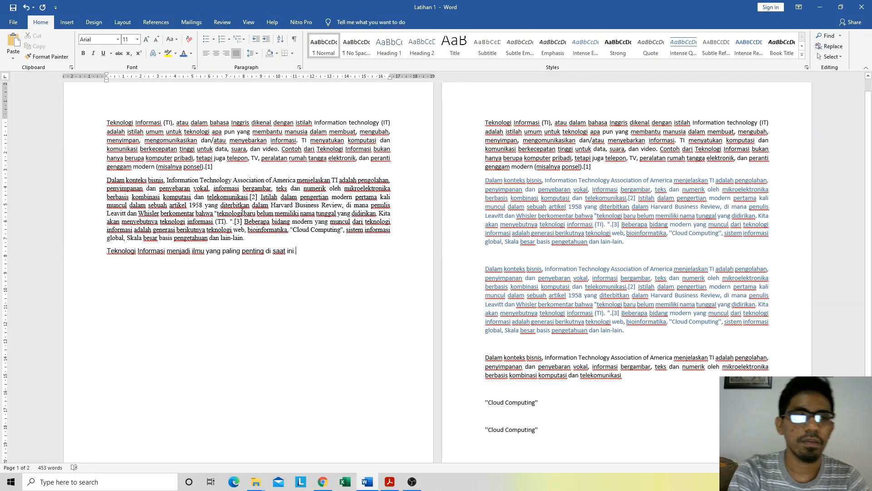
left_click(222, 252)
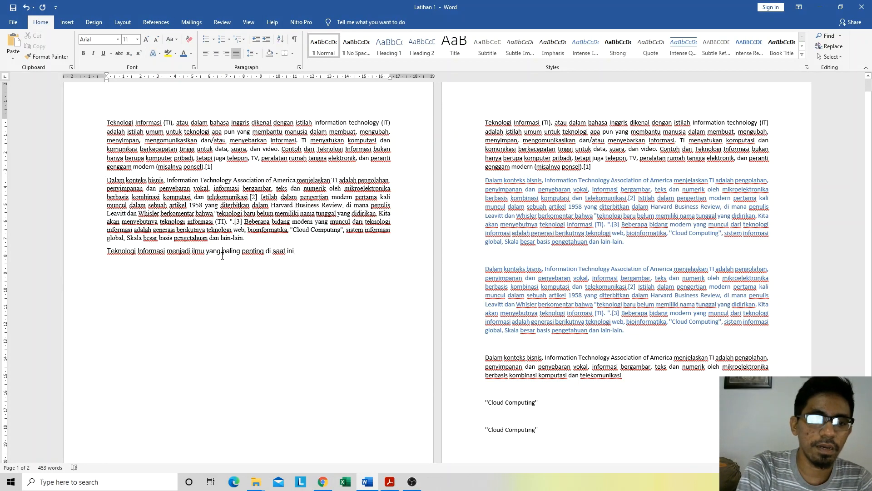
left_click(137, 40)
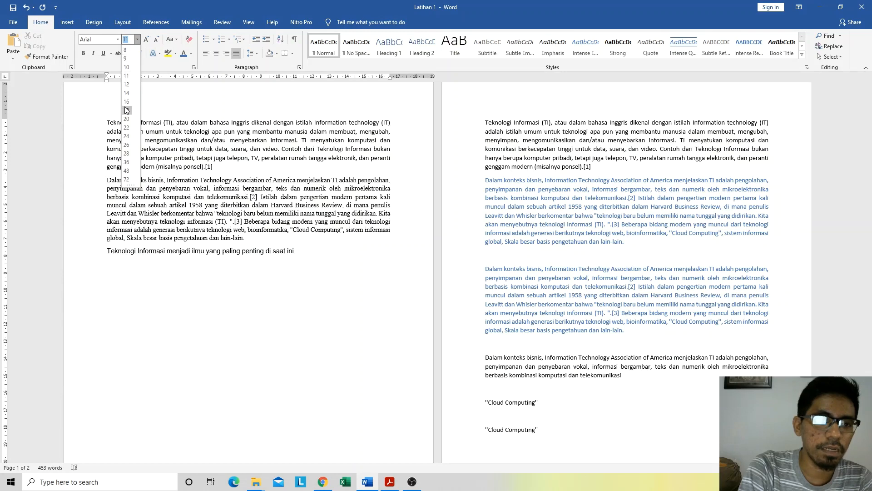
left_click(331, 261)
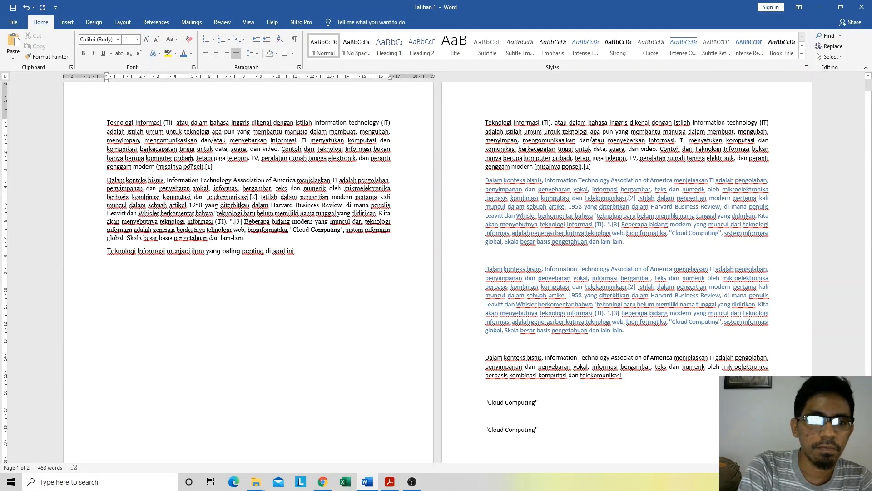
Step: Set the font size of the first paragraph on page 1, beginning "Teknologi Informasi (TI)", to 14
left_click_drag(214, 167, 98, 124)
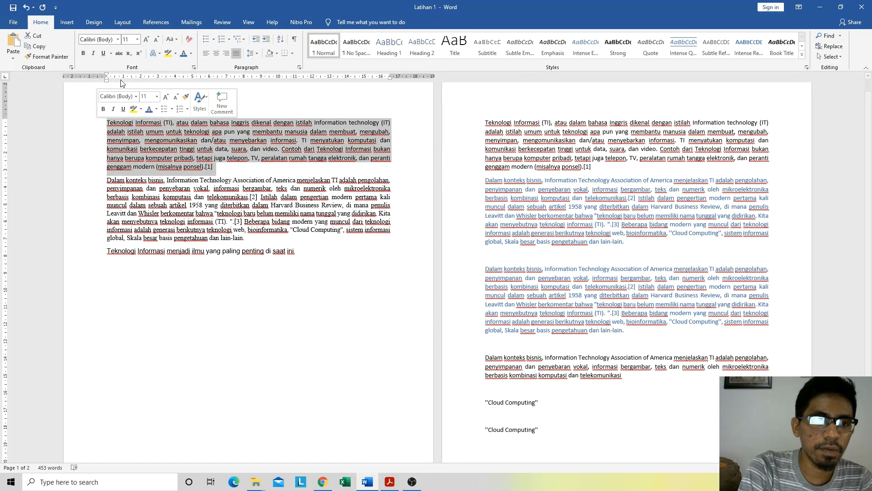
left_click(137, 39)
left_click(126, 92)
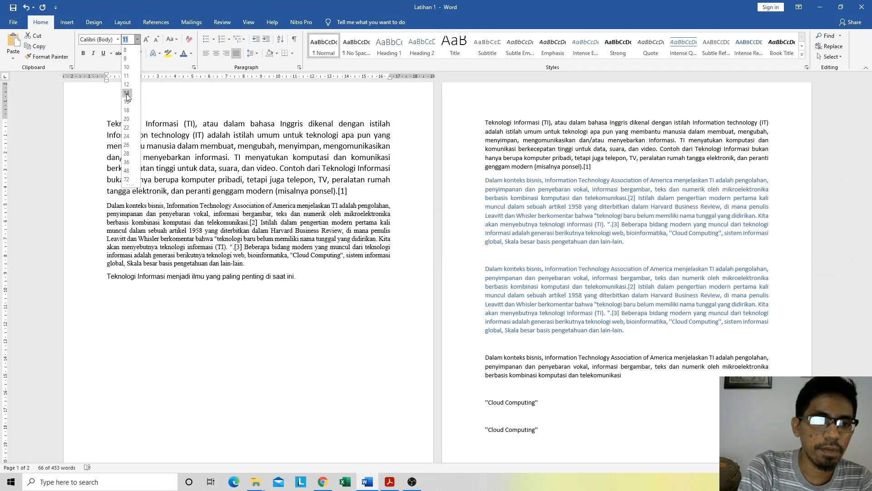
left_click(181, 205)
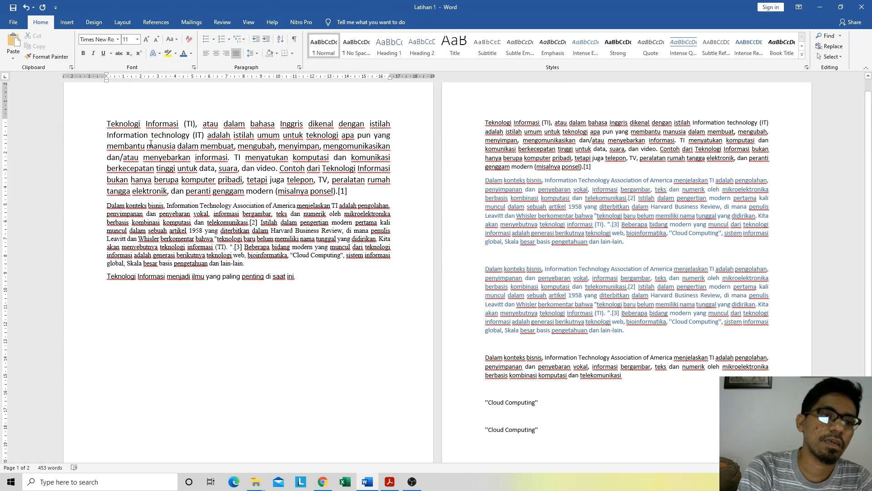
Step: Grow the font of the first paragraph on page 1, beginning "Teknologi Informasi (TI)", to size 16
left_click(352, 194)
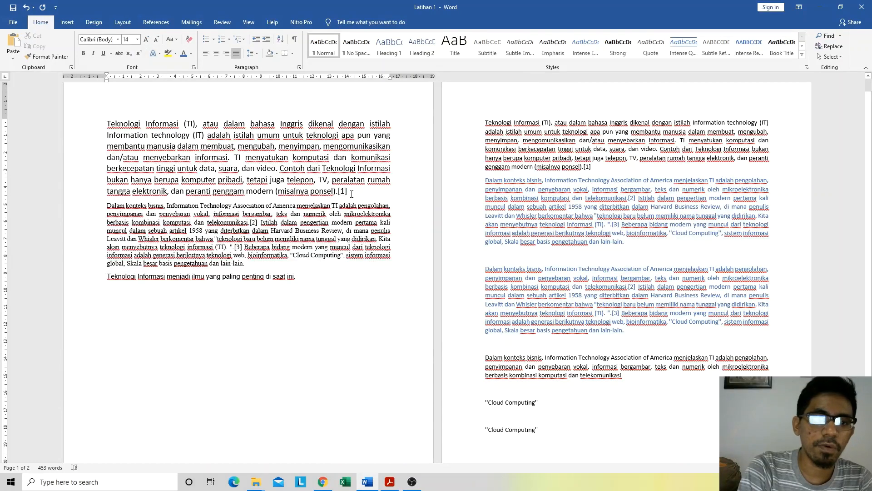
left_click_drag(352, 194, 78, 117)
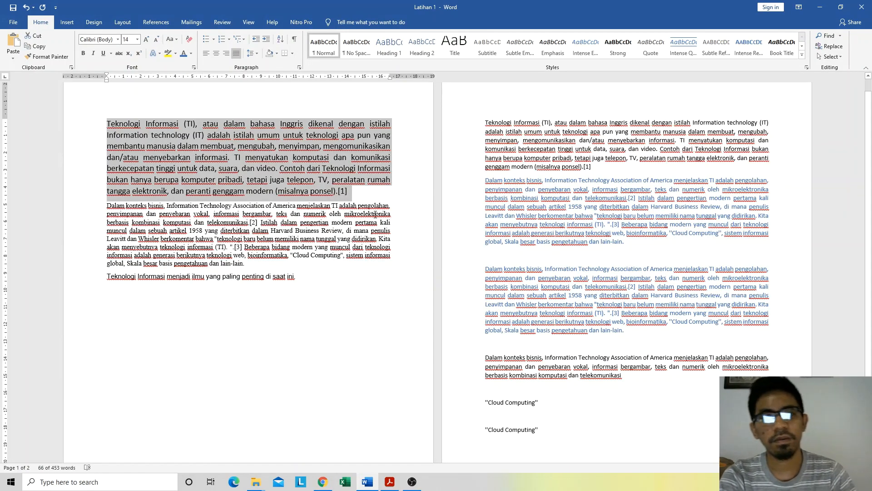
left_click(146, 40)
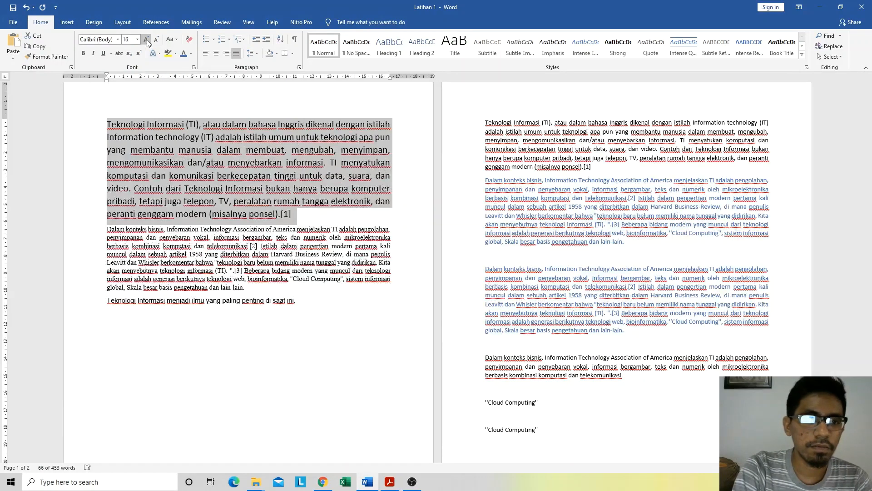
left_click(146, 39)
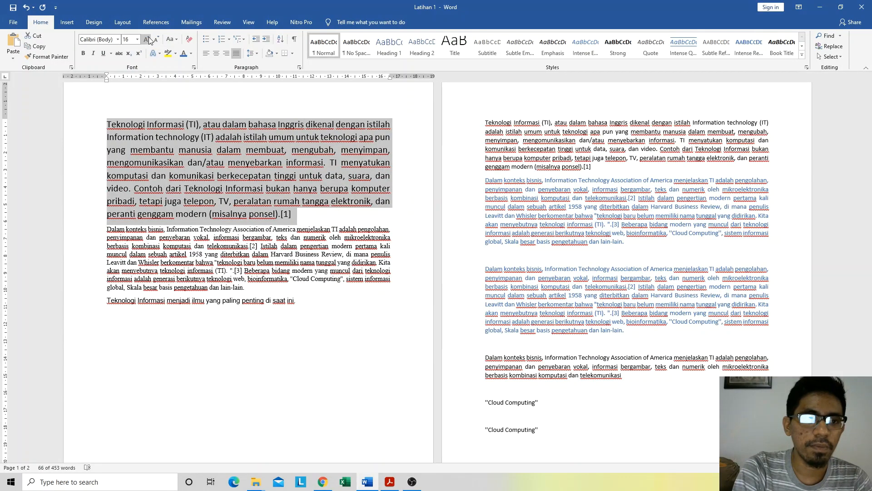
Step: Shrink the font of the first paragraph on page 1 stepwise to size 12 and deselect it
left_click(156, 40)
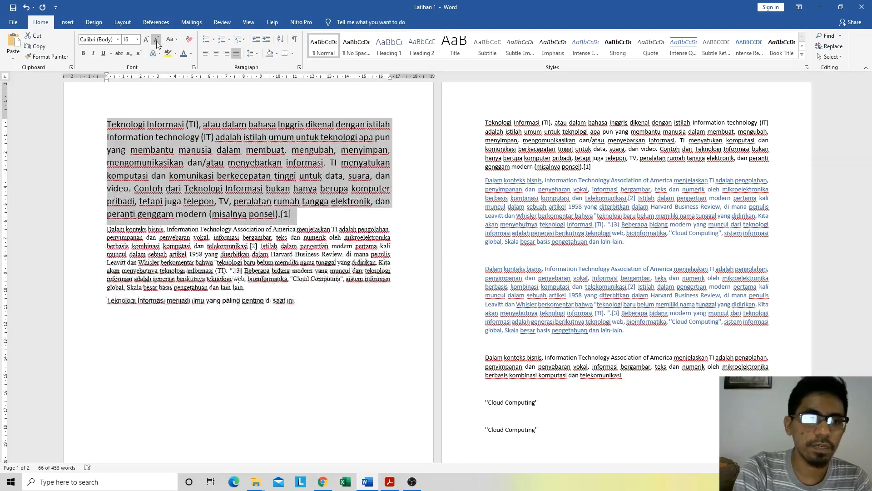
left_click(157, 40)
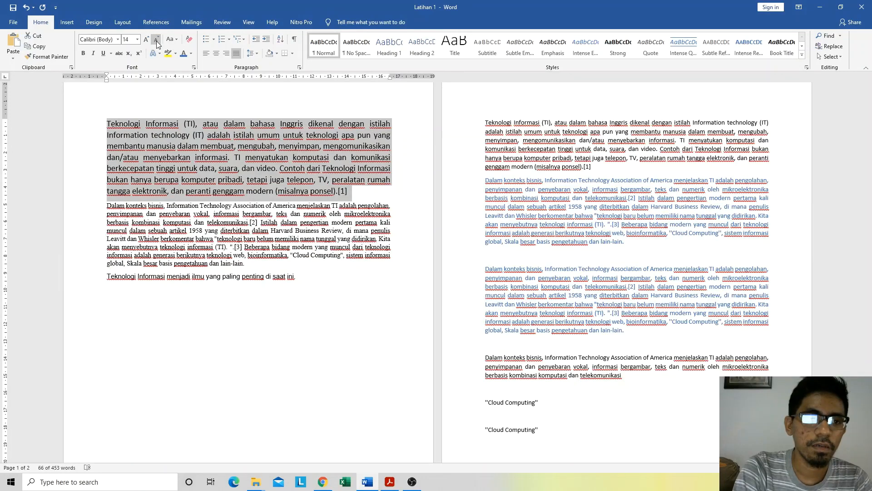
left_click(156, 40)
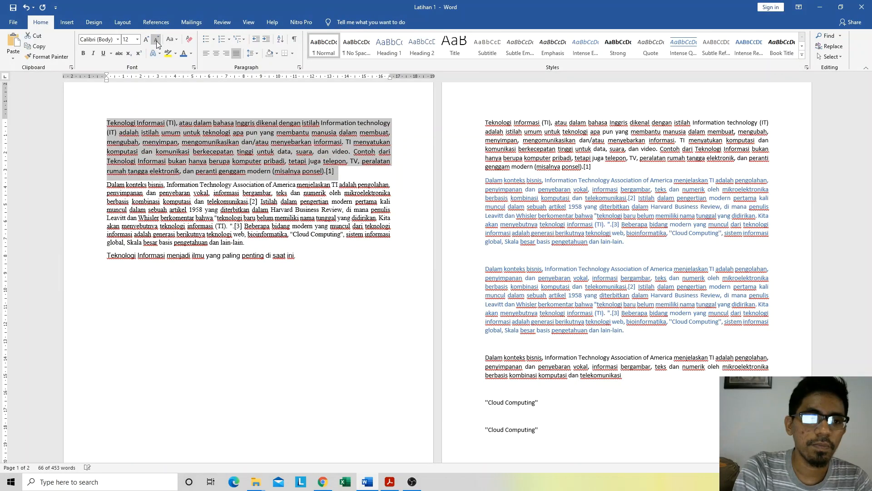
left_click(172, 186)
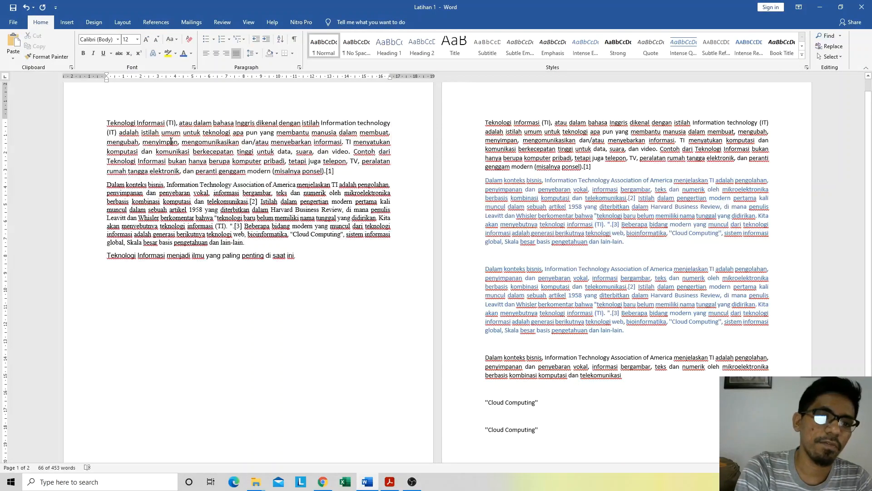
left_click(137, 43)
left_click(137, 42)
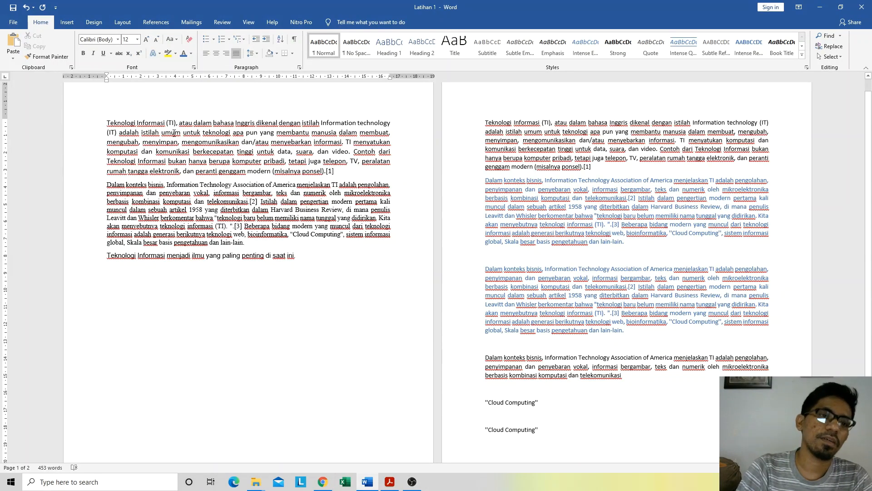
left_click(175, 40)
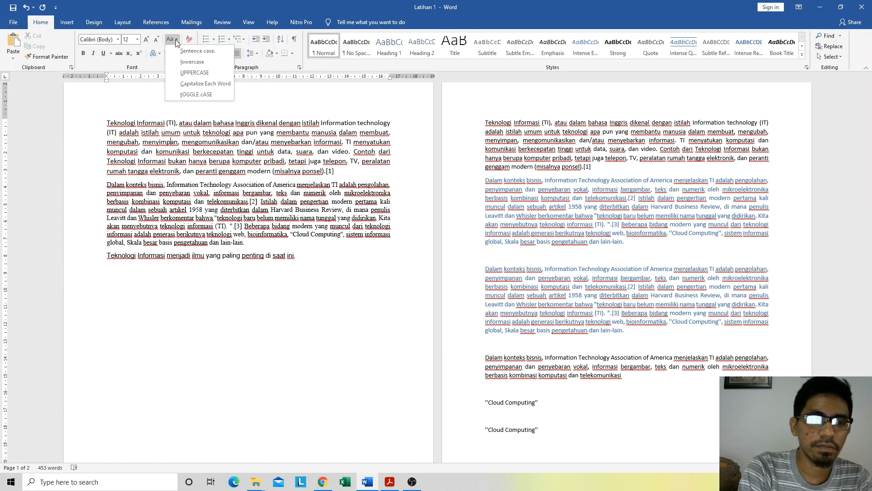
left_click(176, 43)
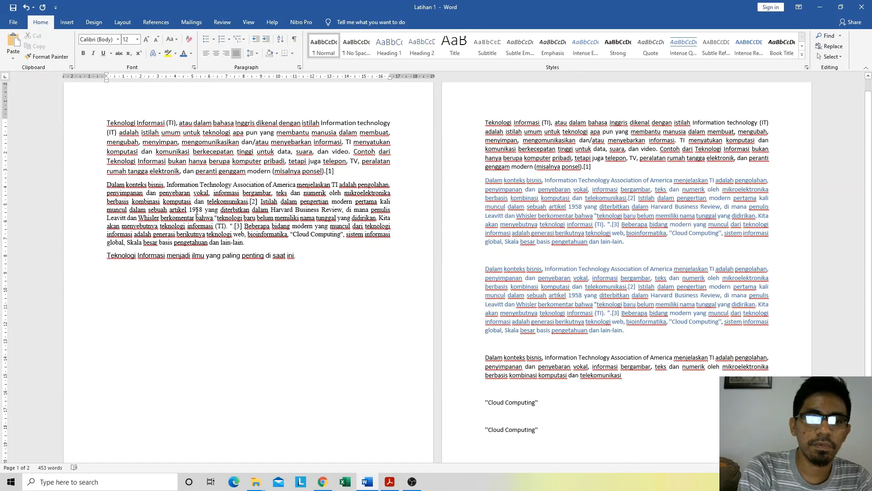
left_click(332, 187)
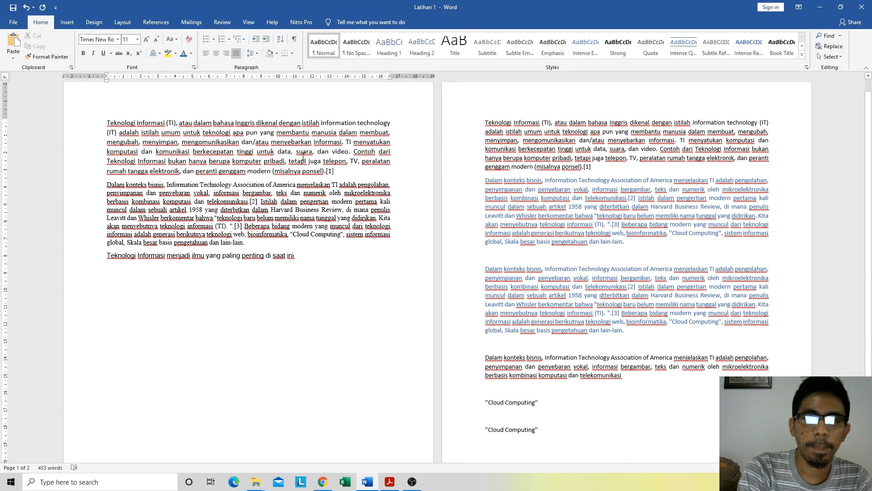
left_click(209, 143)
Step: Select the whole first paragraph on page 1 and apply Sentence case to it
left_click_drag(339, 171, 111, 123)
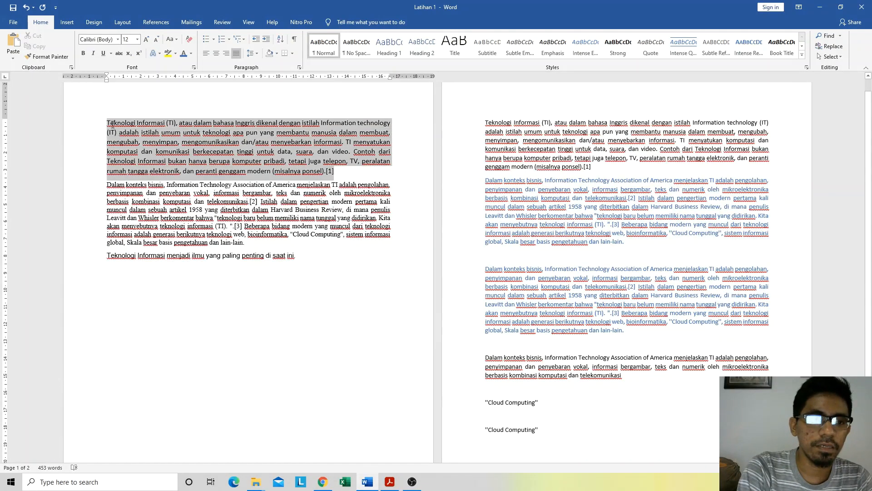
left_click(172, 39)
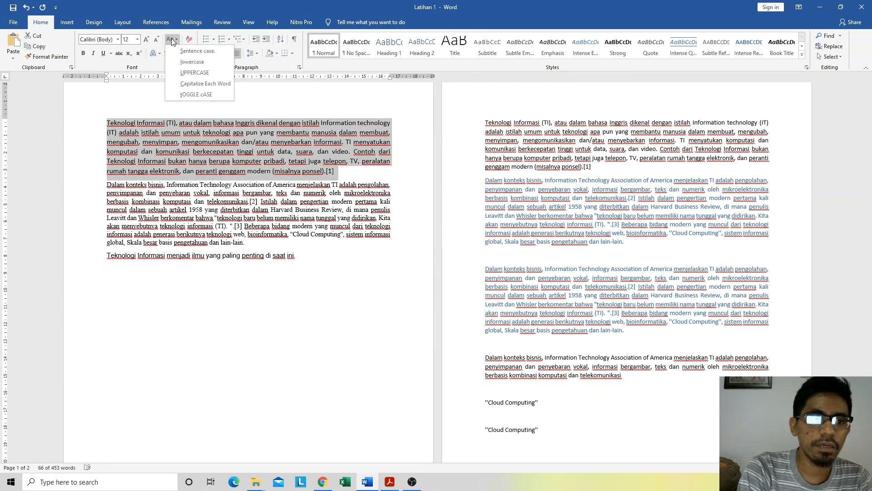
left_click(192, 55)
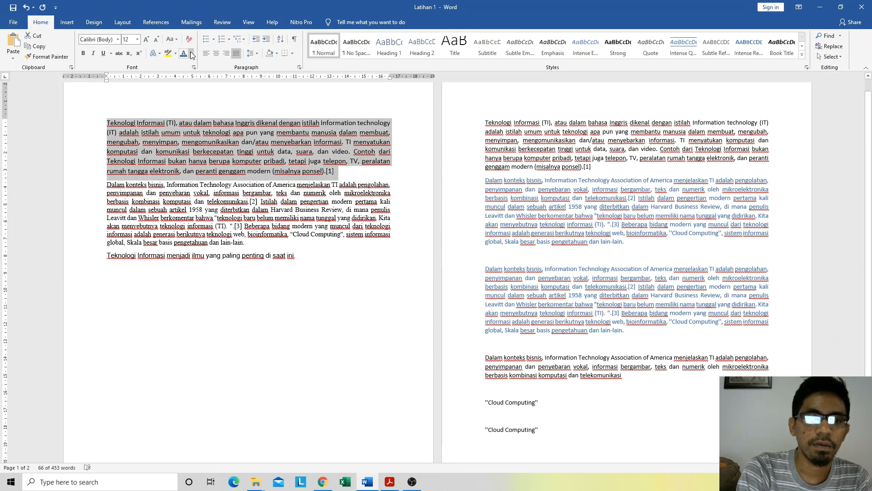
left_click(172, 39)
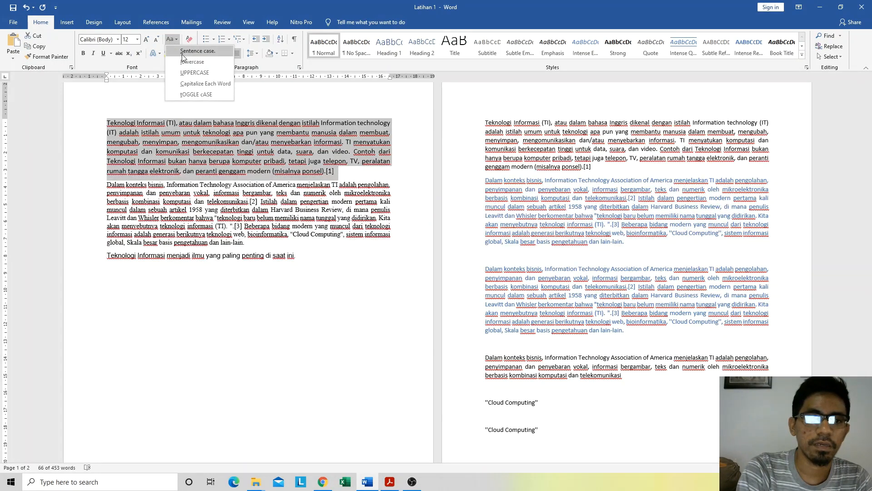
left_click(184, 56)
Step: Try lowercase on the selected first paragraph on page 1 twice, undoing the change each time
left_click(169, 39)
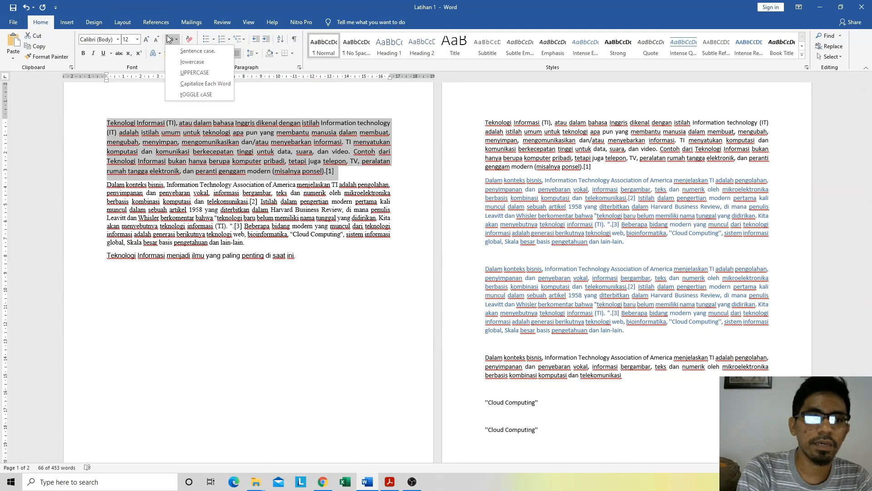
left_click(190, 62)
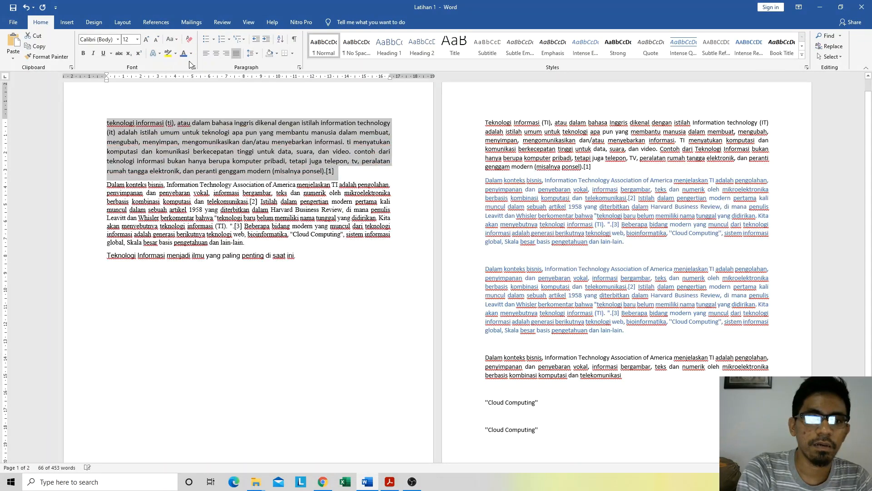
left_click(346, 192)
key("ctrl+z")
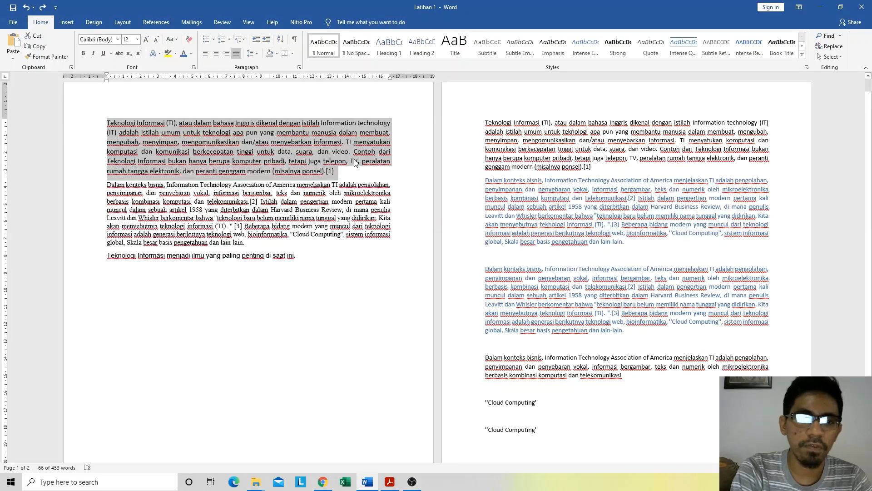
left_click(171, 39)
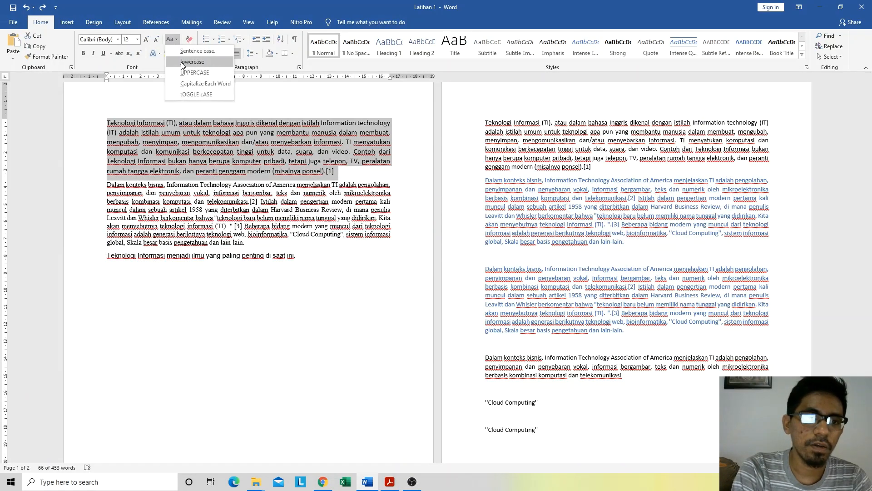
left_click(183, 60)
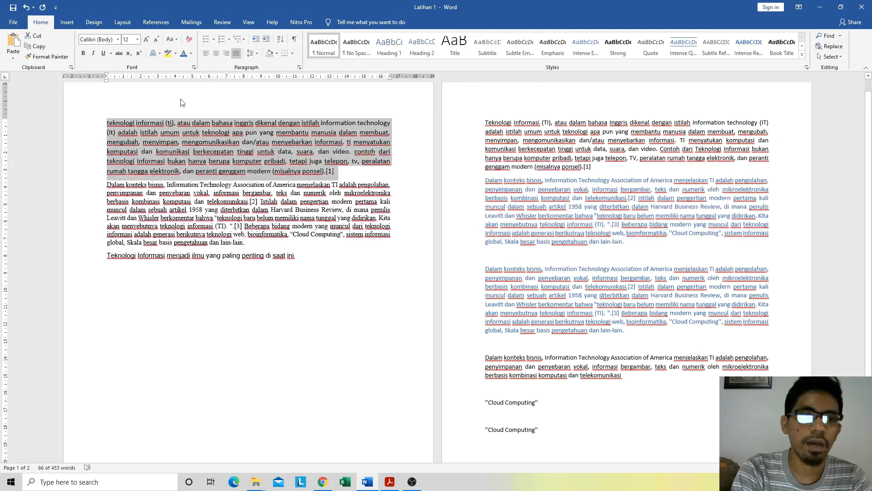
key("ctrl+z")
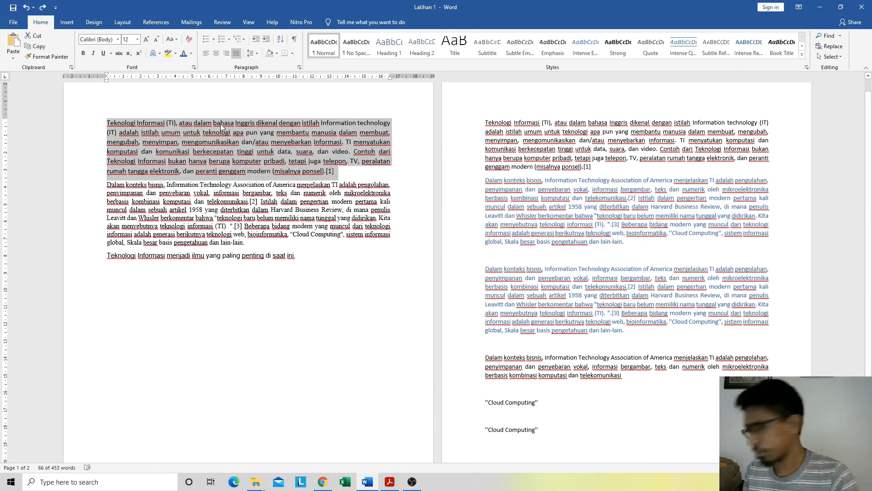
Step: Try UPPERCASE on the selected first paragraph on page 1 and undo the change
left_click(172, 41)
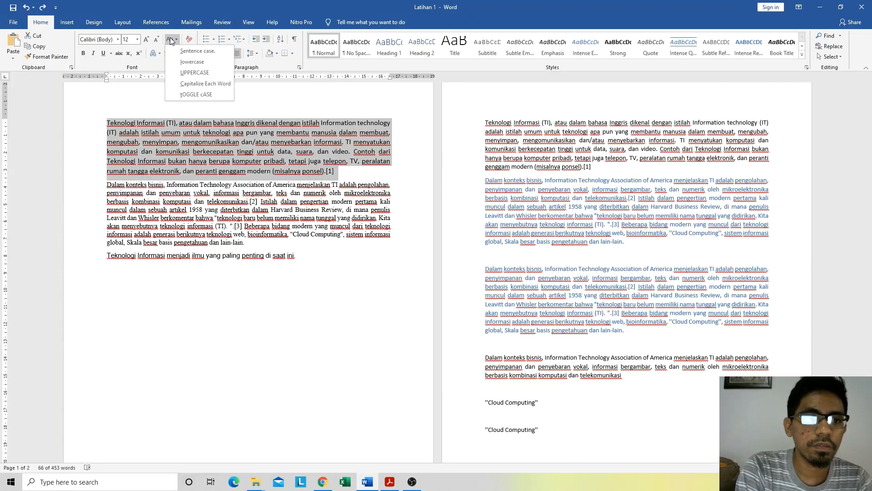
left_click(195, 73)
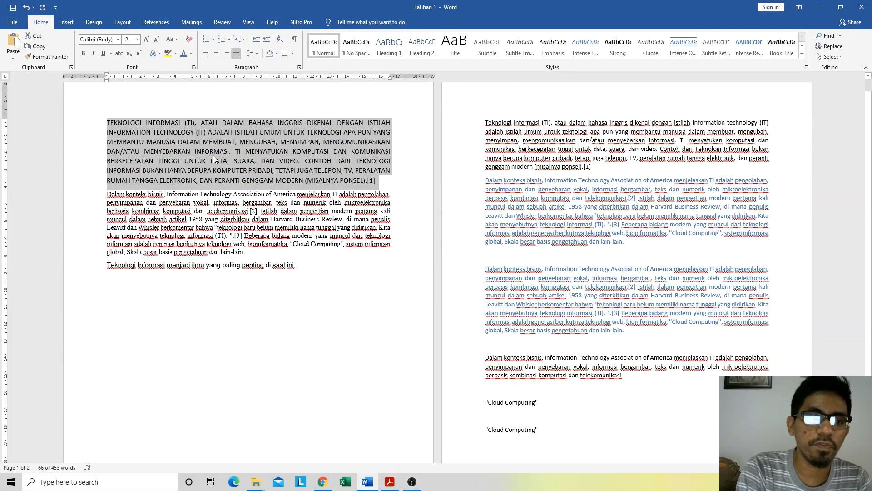
key("ctrl+z")
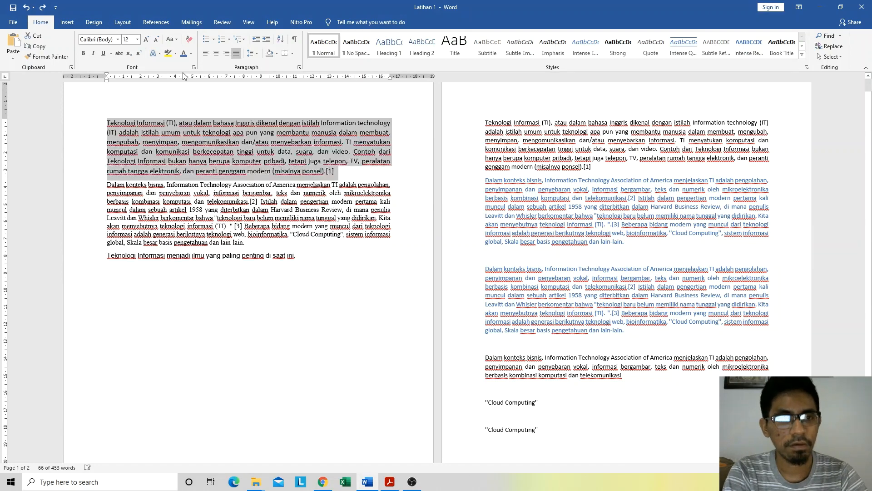
Step: Try Capitalize Each Word on the selected first paragraph on page 1 and undo the change
left_click(170, 40)
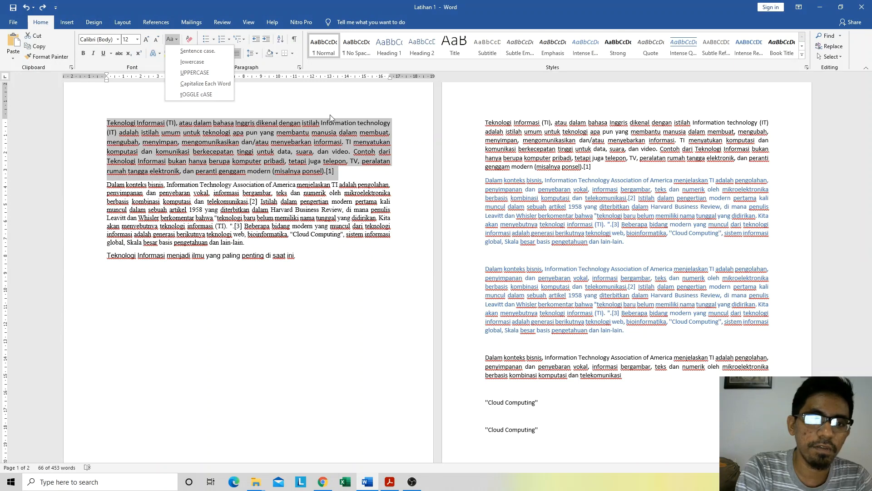
left_click(201, 85)
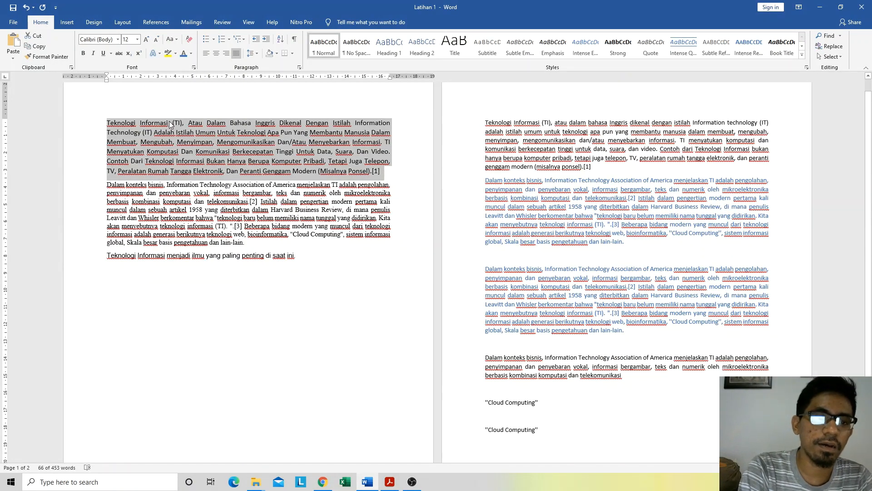
left_click(174, 40)
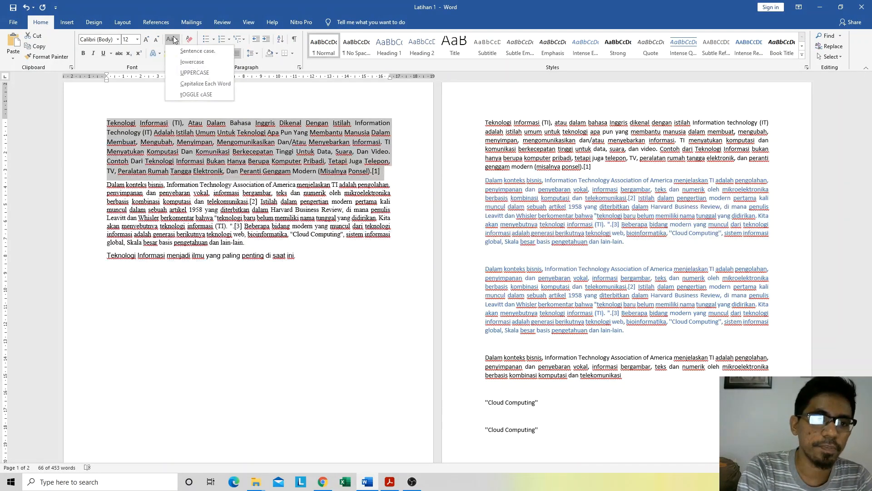
left_click(174, 40)
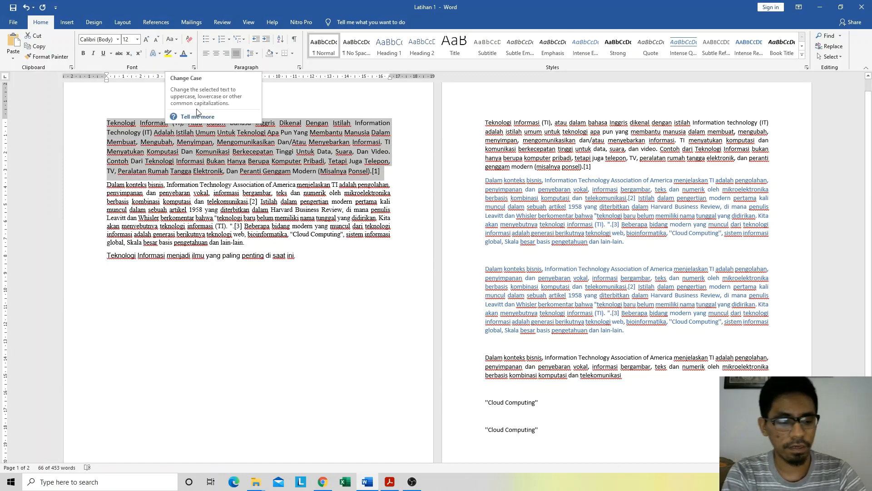
key("ctrl+z")
Step: Apply tOGGLE cASE to the selected first paragraph on page 1 and toggle it a second time to reverse it
left_click(177, 40)
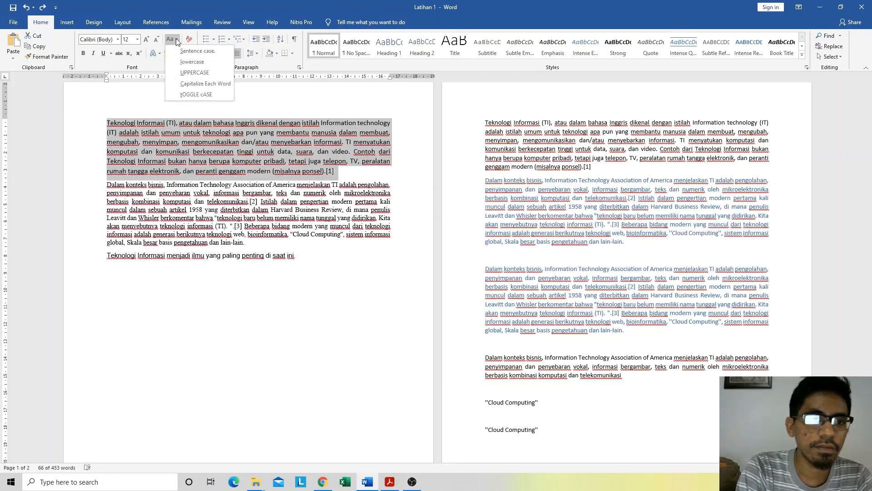
left_click(185, 95)
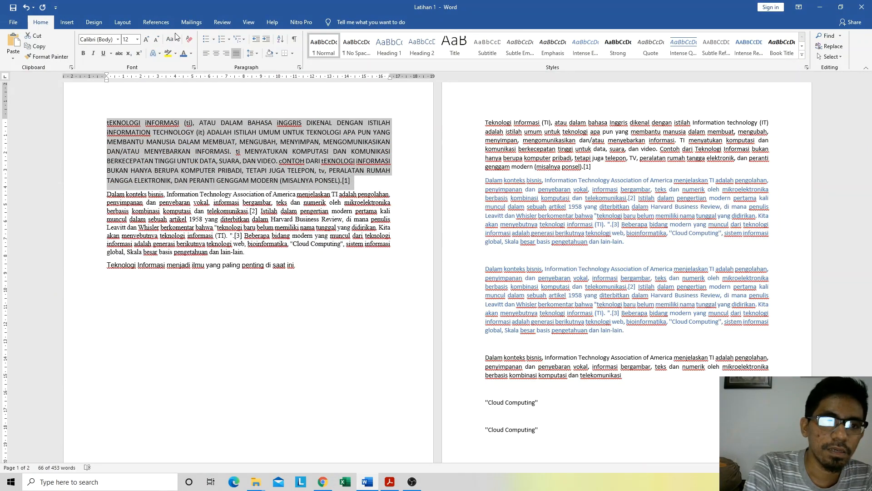
left_click(173, 39)
left_click(194, 95)
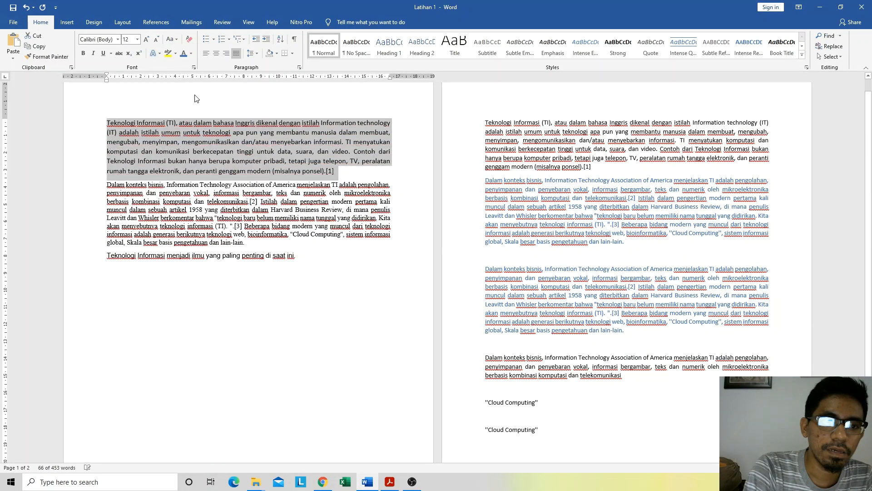
Step: Try tOGGLE cASE on the first paragraph on page 1 and undo the change
left_click(379, 174)
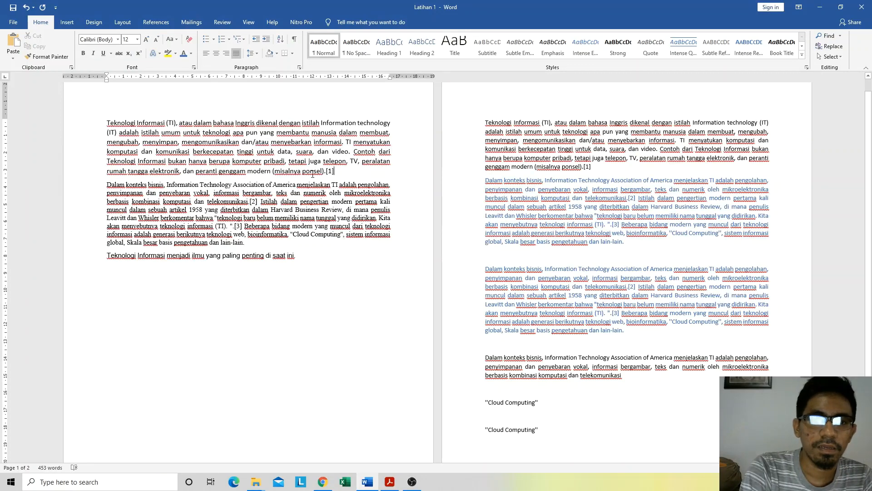
left_click_drag(338, 172, 109, 121)
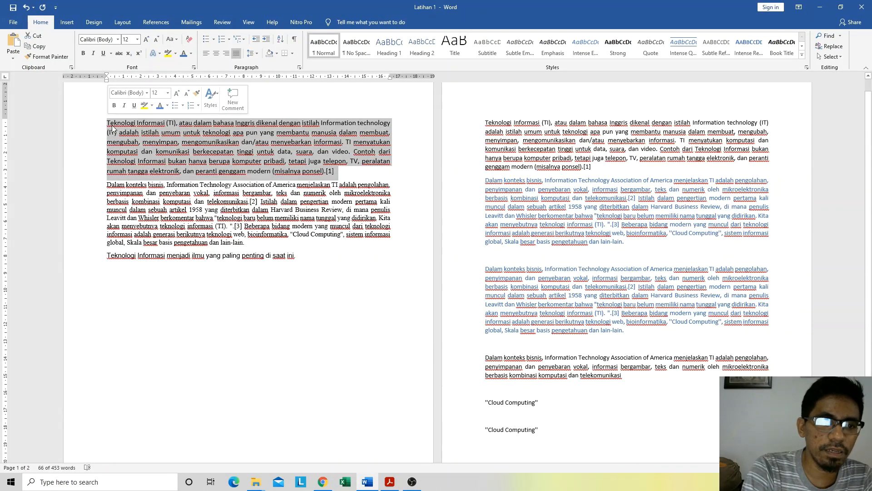
left_click(172, 42)
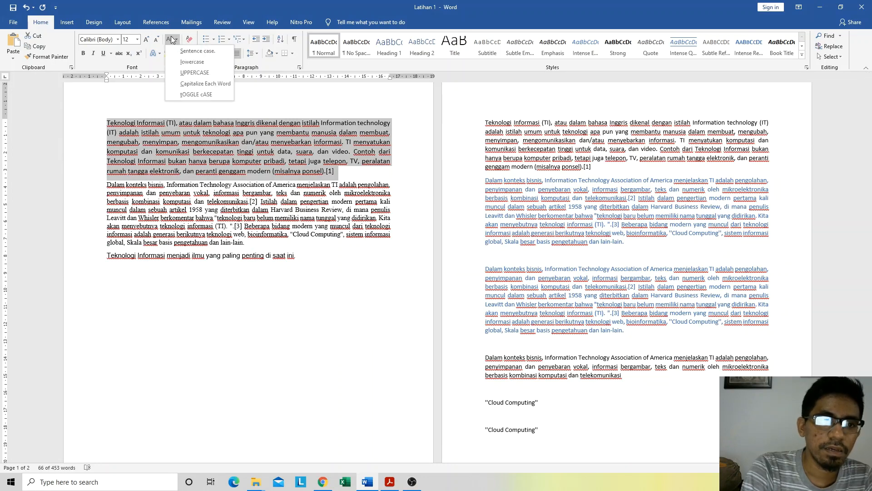
left_click(200, 92)
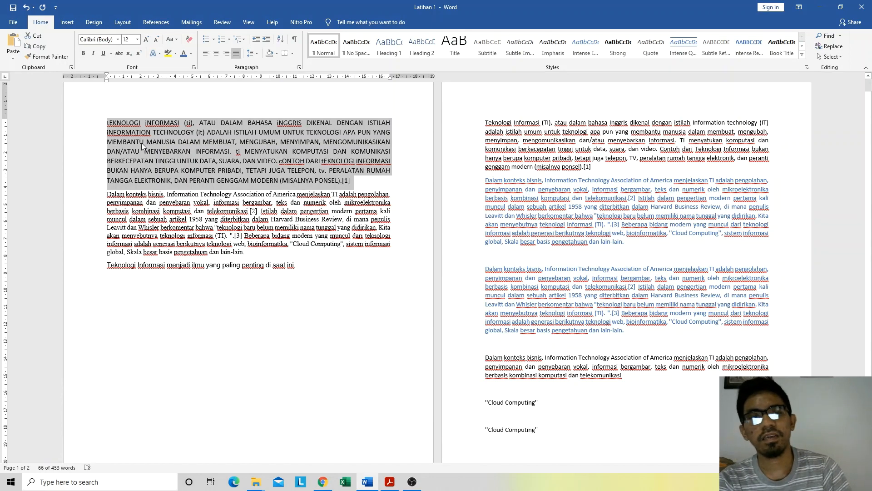
left_click(133, 130)
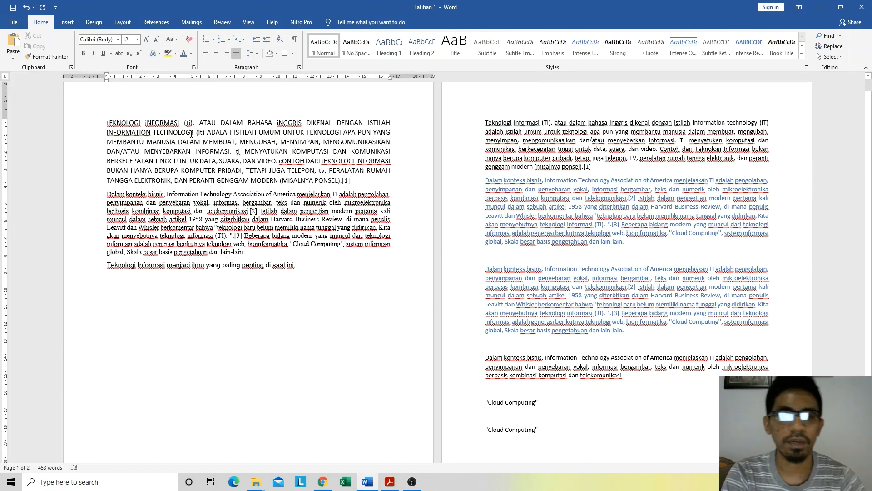
key("ctrl+z")
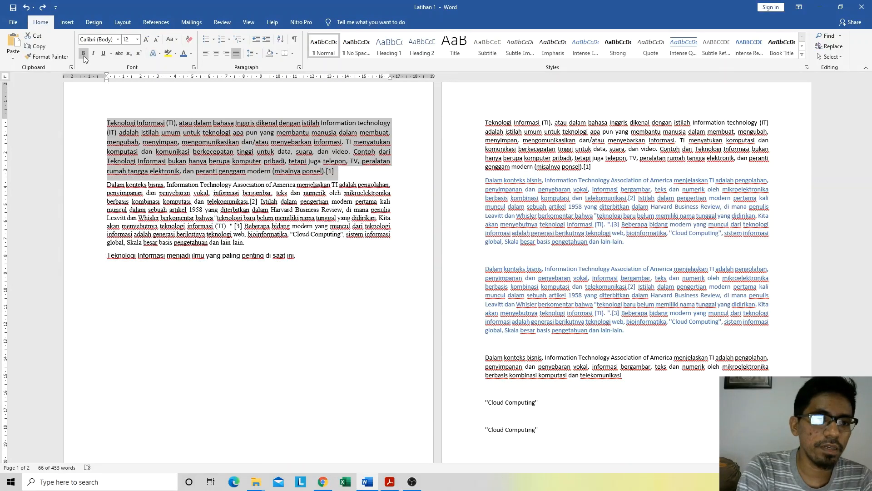
Step: Try bold on the whole first paragraph on page 1 and undo the formatting
left_click(311, 210)
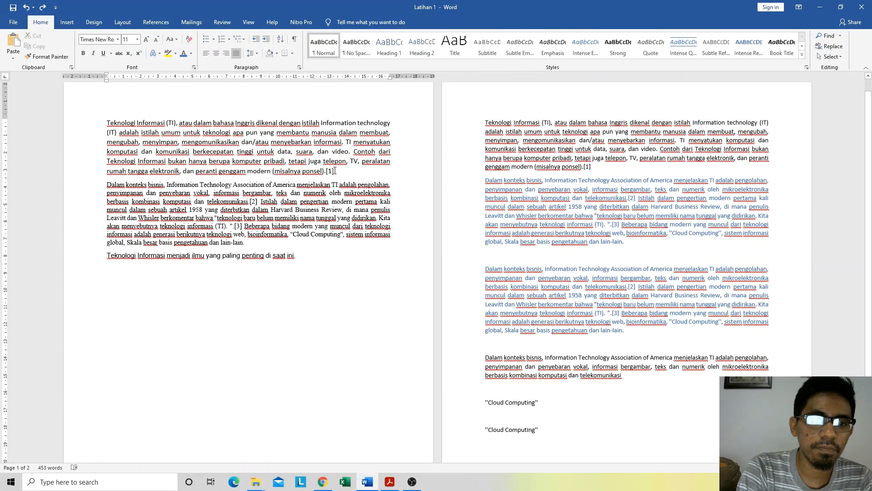
left_click_drag(335, 171, 103, 121)
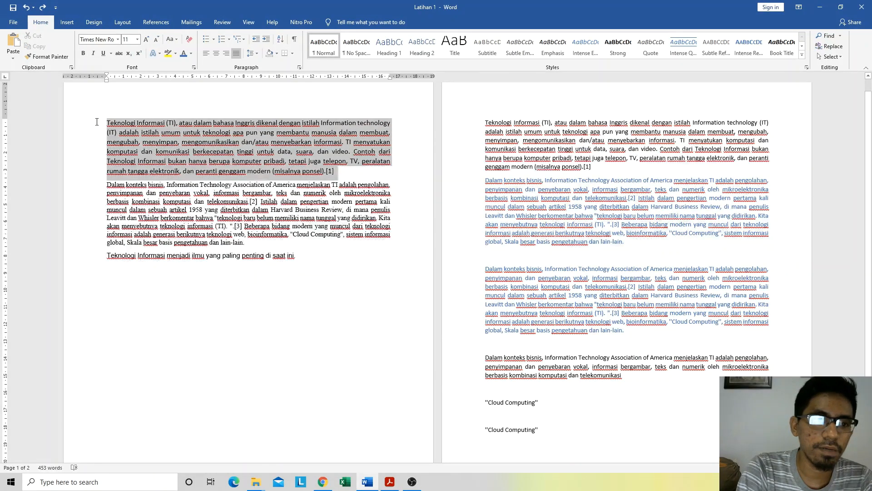
left_click(84, 55)
left_click(203, 218)
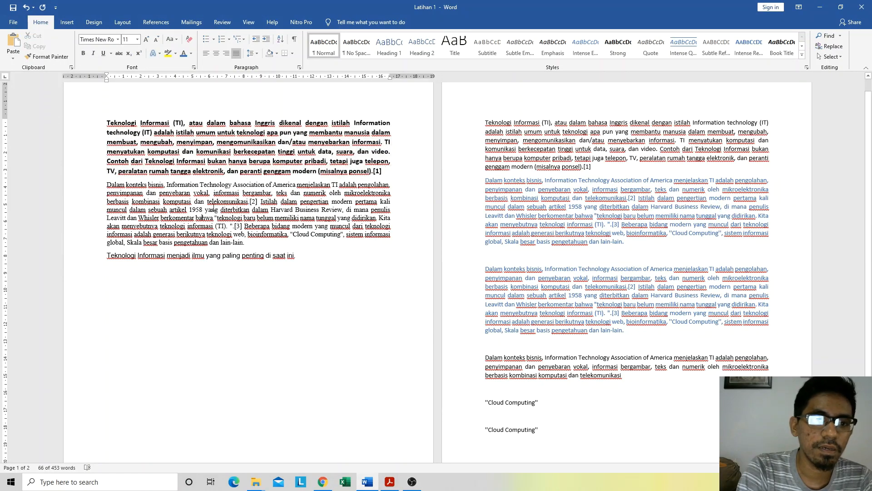
key("ctrl+z")
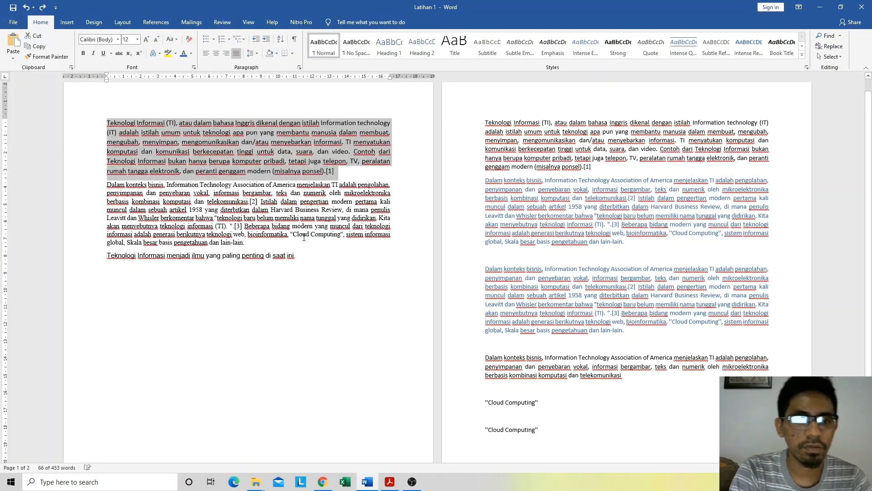
Step: Try italic on the selected first paragraph on page 1 and undo the formatting
left_click(93, 54)
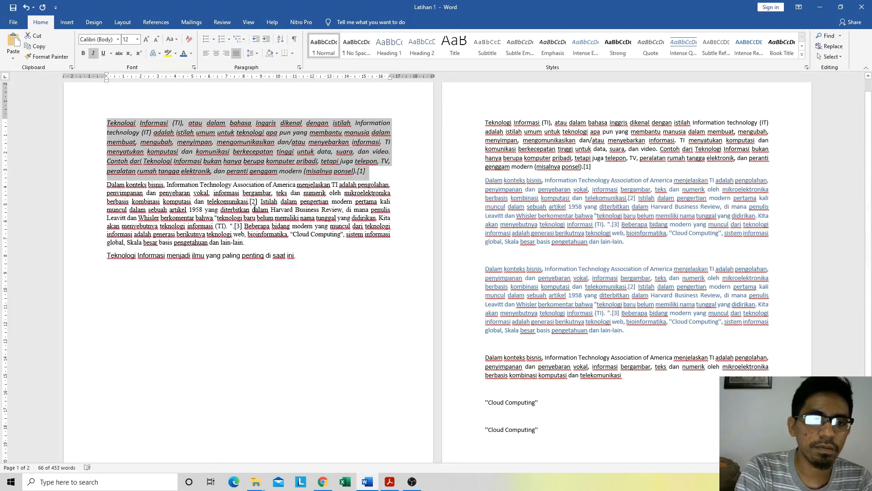
left_click(254, 209)
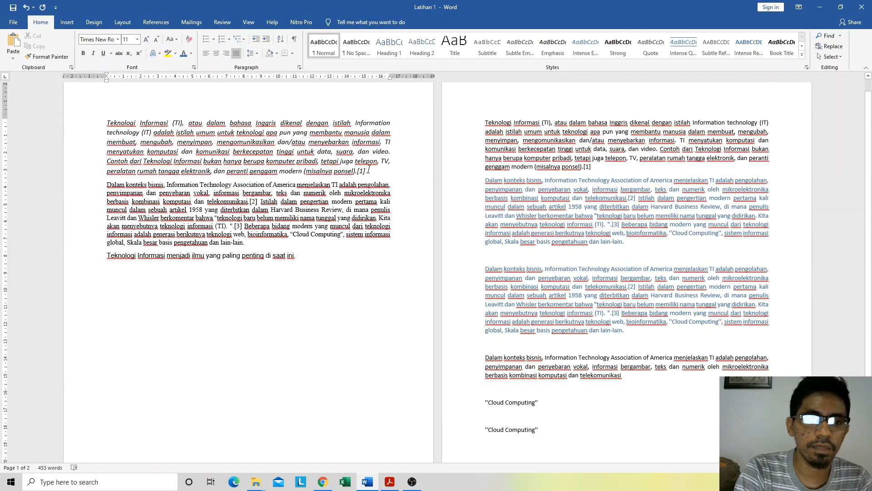
left_click_drag(369, 170, 107, 123)
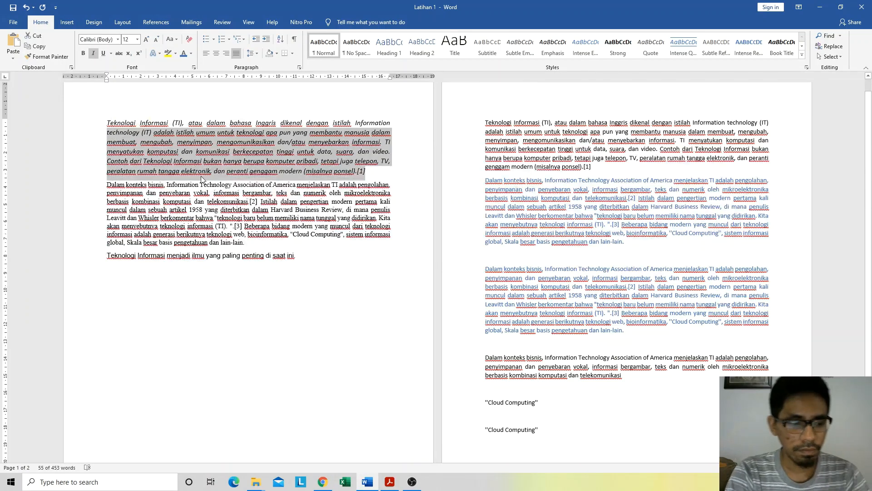
key("ctrl+z")
Step: Try underlining the second paragraph on page 1, undo it, and view the available underline styles without choosing one
left_click_drag(244, 250, 107, 184)
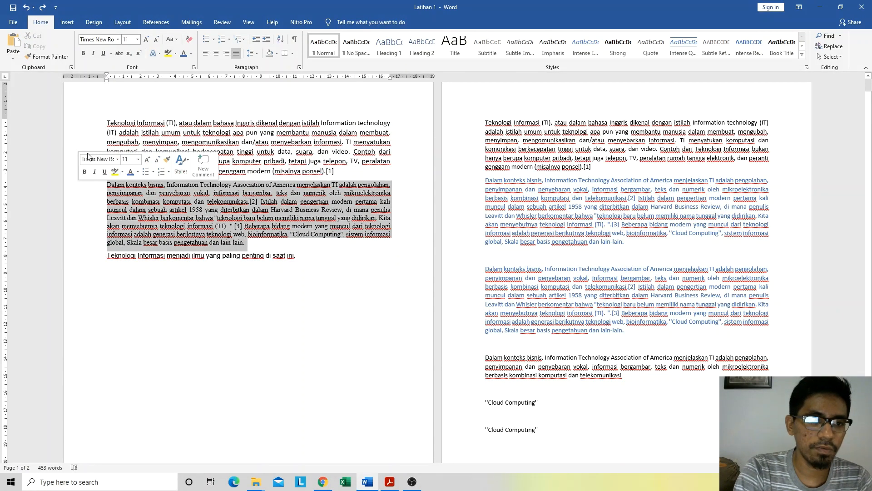
left_click(103, 54)
left_click(268, 245)
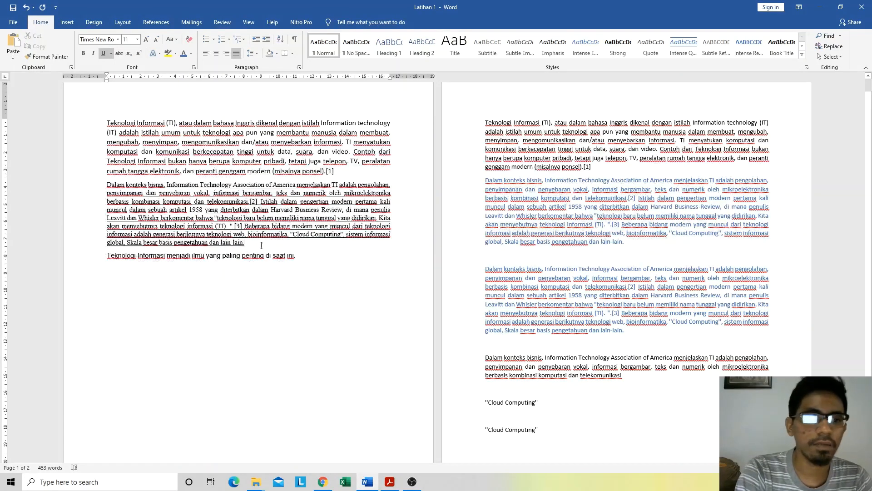
left_click(135, 163)
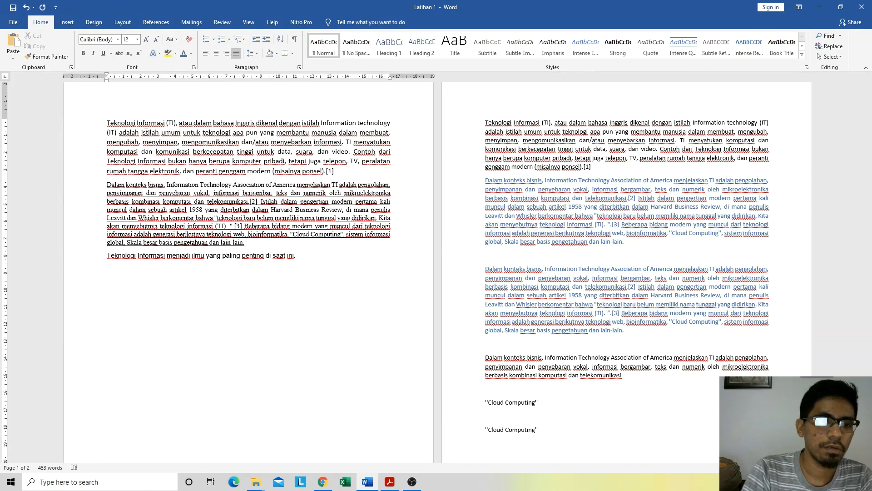
left_click(158, 247)
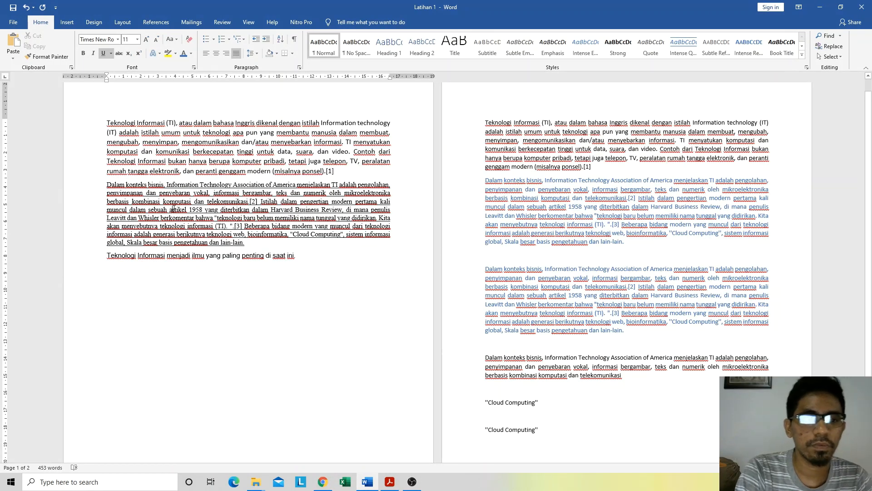
triple_click(220, 222)
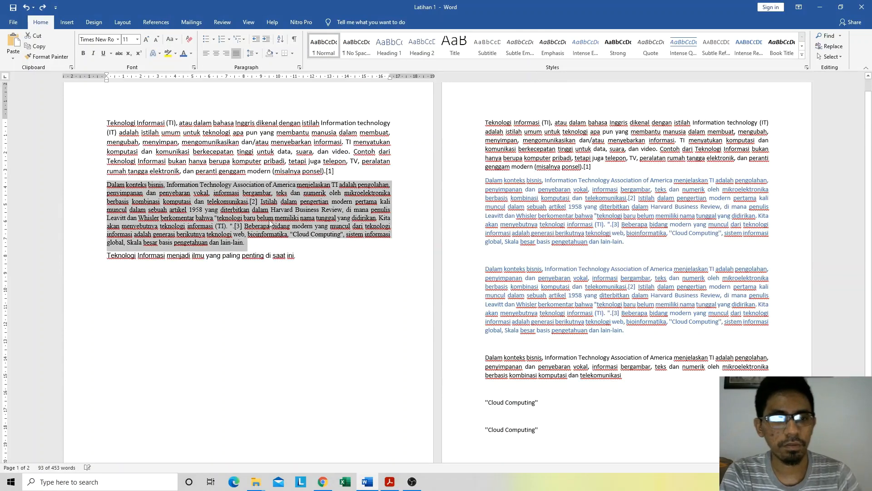
left_click(111, 53)
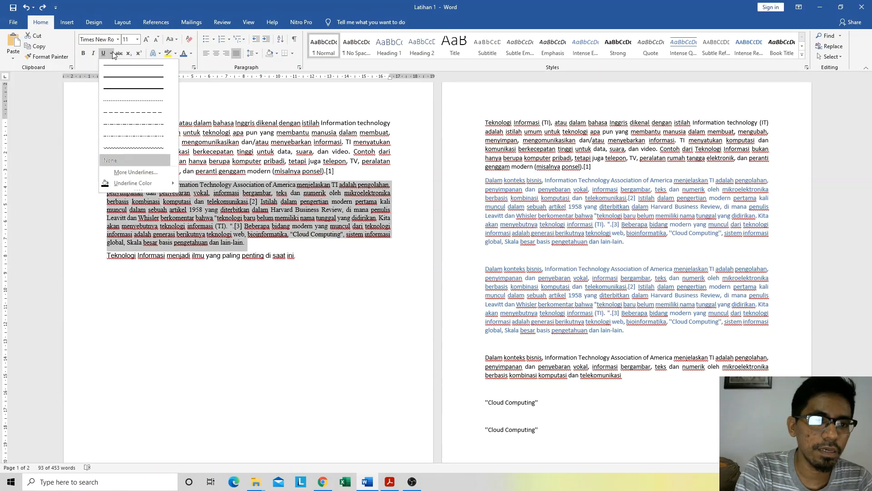
left_click(113, 51)
Step: Try strikethrough on the selected second paragraph on page 1 and undo the formatting
left_click(119, 53)
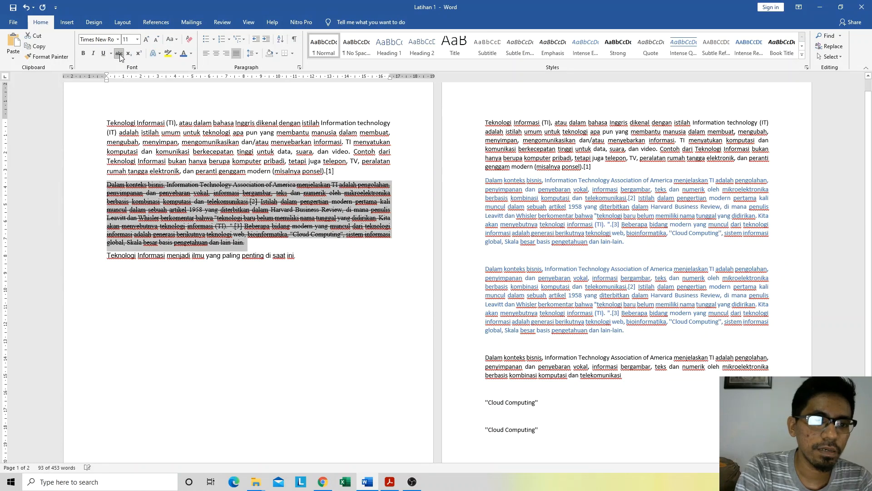
left_click(265, 248)
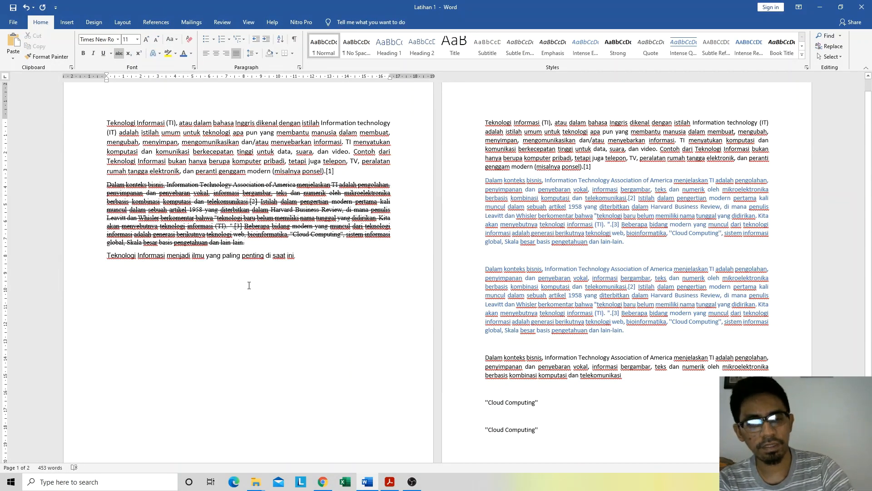
key("ctrl+z")
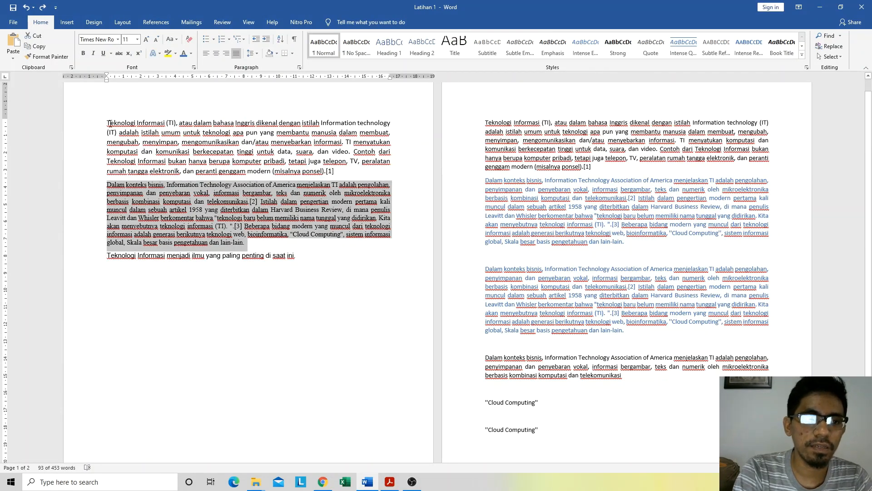
Step: Try combining bold, italic and underline on the first paragraph on page 1, and switch all three off again
left_click(110, 122)
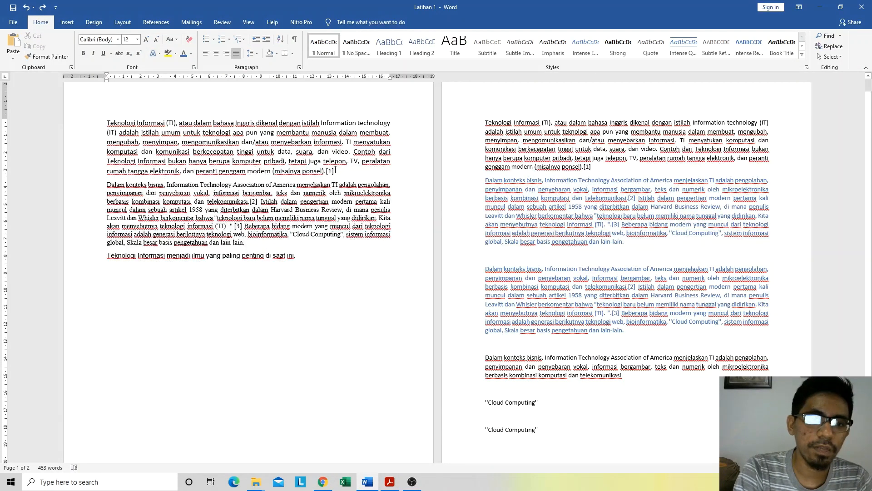
left_click_drag(334, 171, 115, 122)
left_click(84, 53)
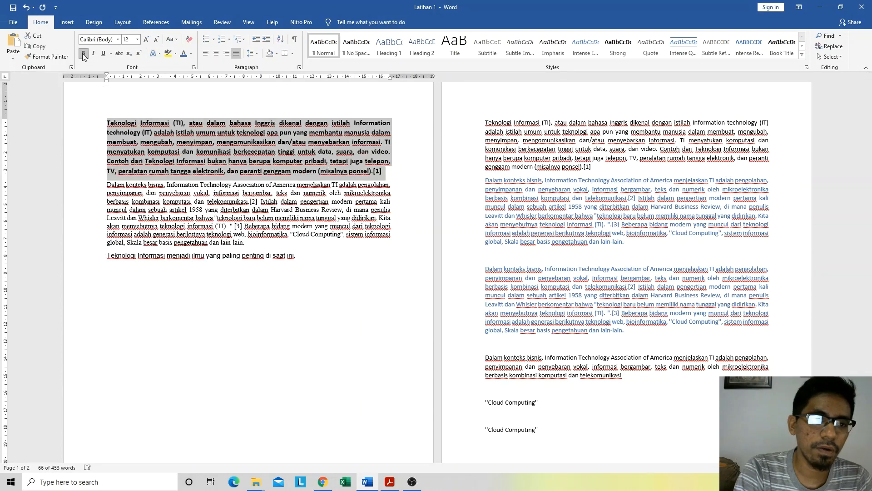
left_click(93, 53)
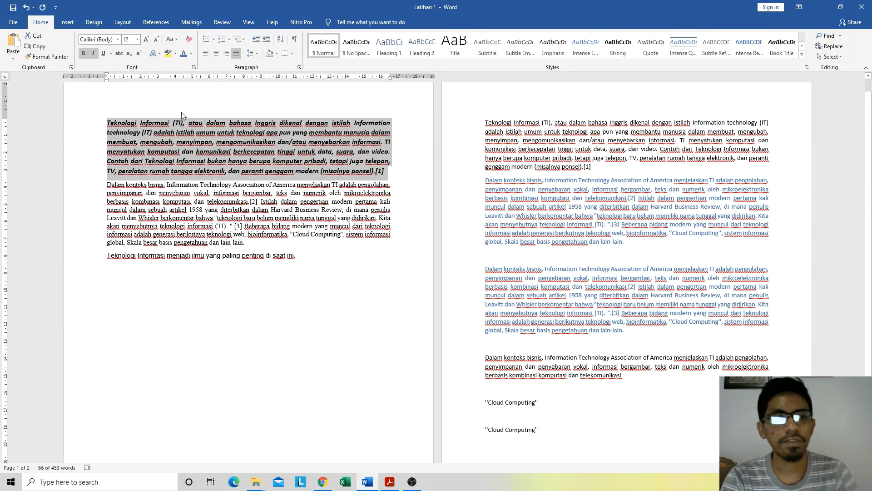
left_click(103, 53)
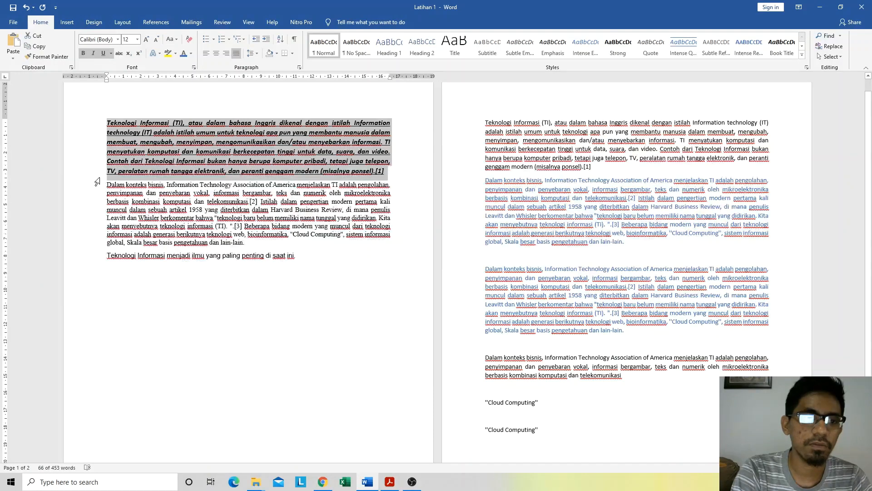
left_click(105, 53)
left_click(93, 53)
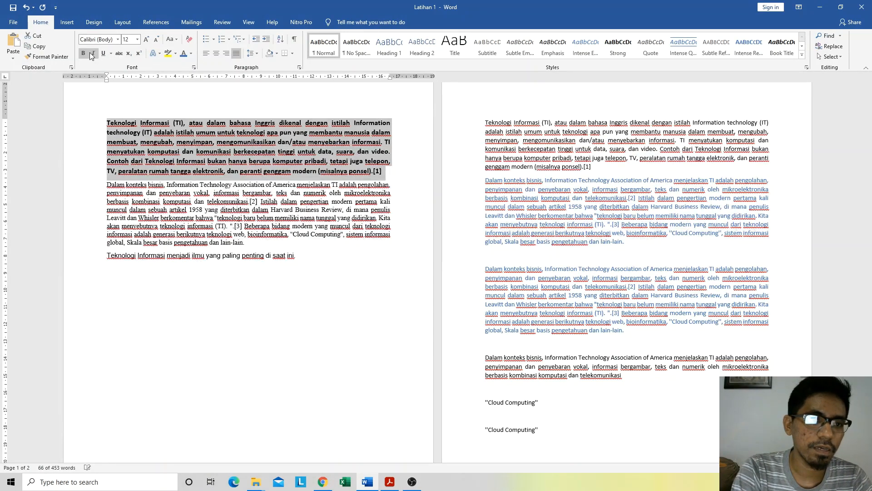
left_click(83, 53)
left_click(206, 175)
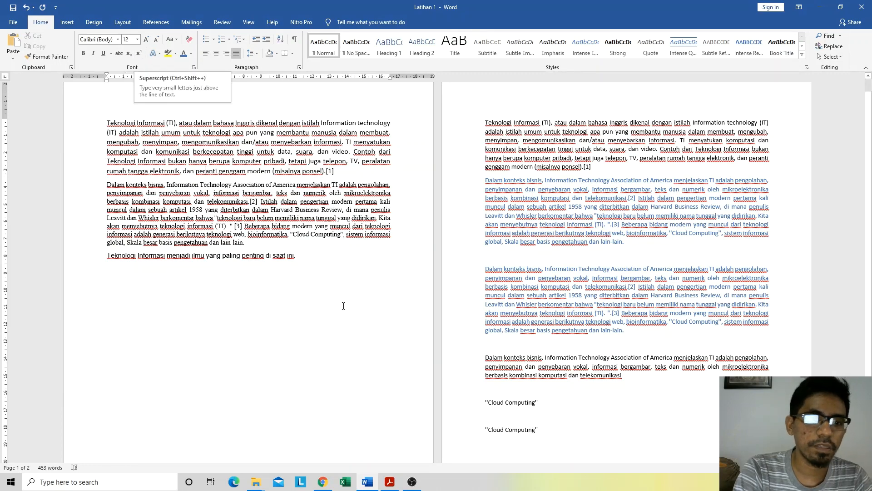
Step: Add the text "V1" on a new line, one blank line below the last sentence on page 1
left_click(323, 253)
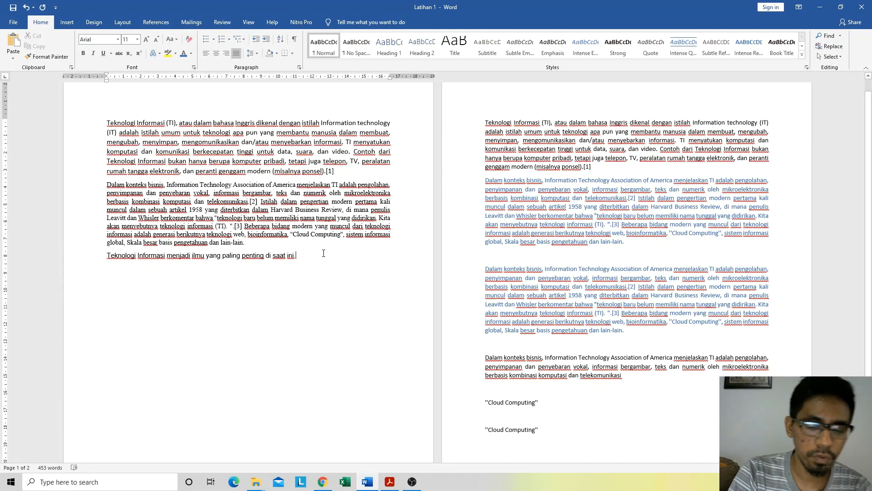
key("Return")
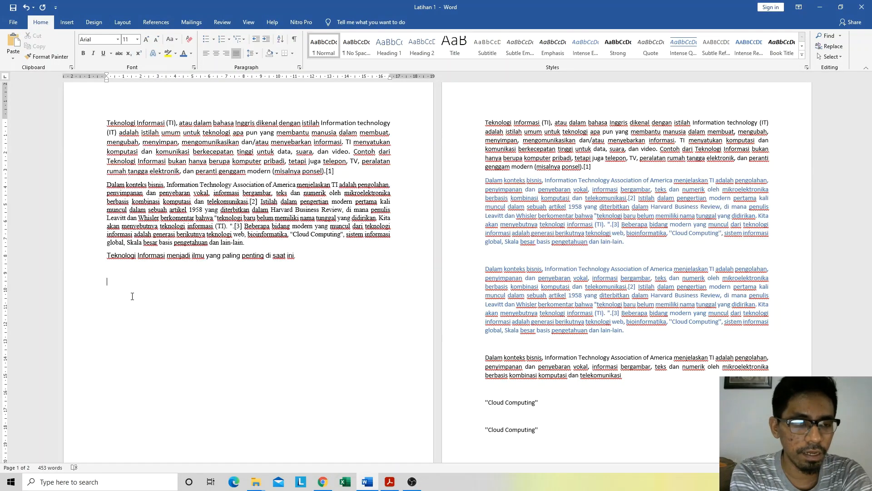
type("V")
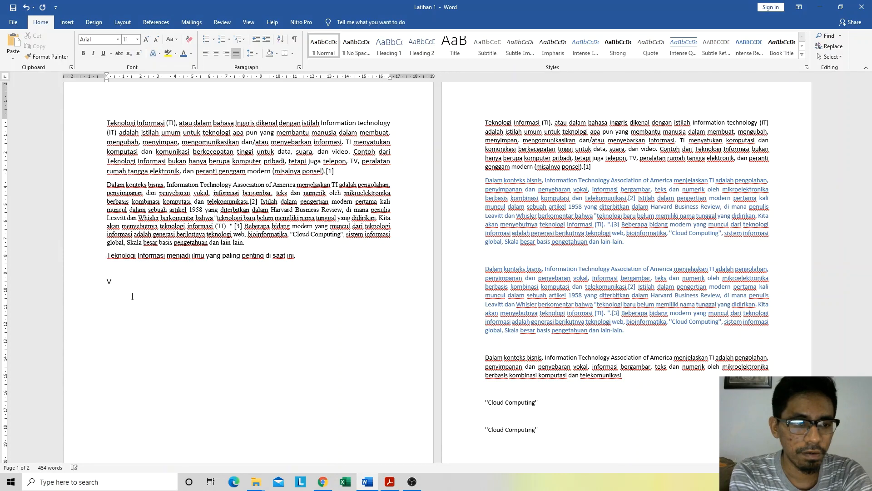
type("1")
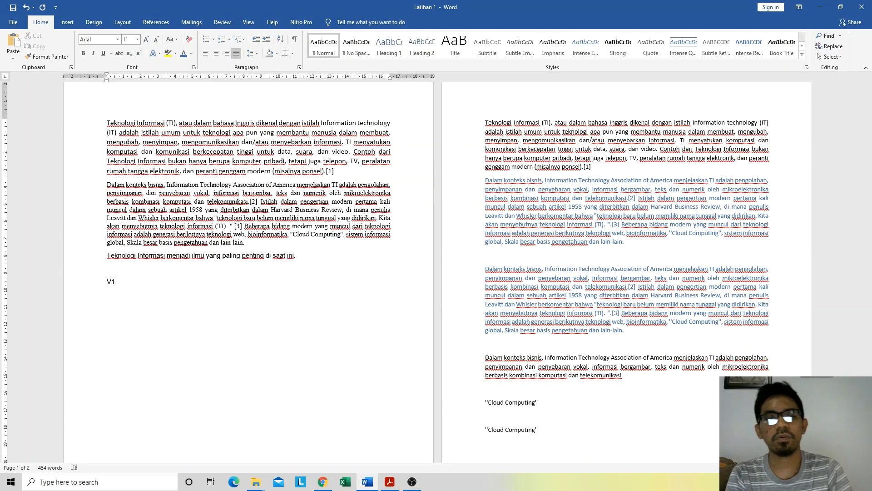
Step: Format the "1" in "V1" as subscript
key("shift+Left")
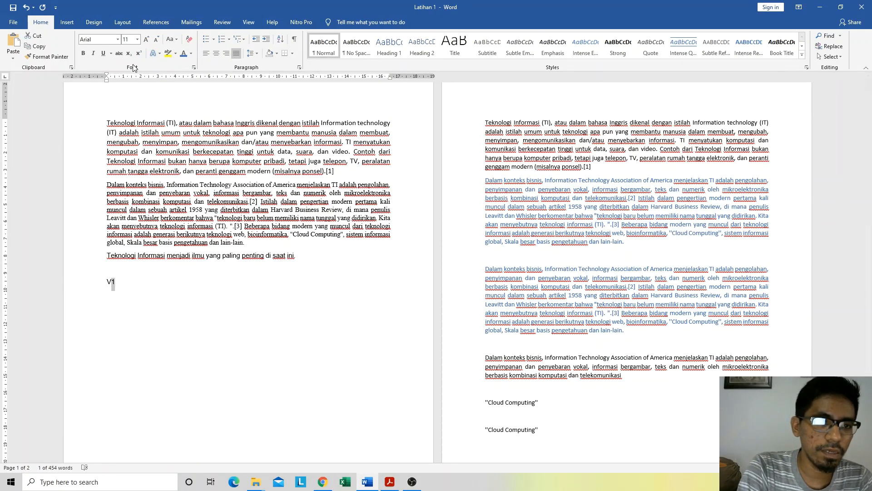
left_click(122, 292)
left_click_drag(116, 281, 111, 283)
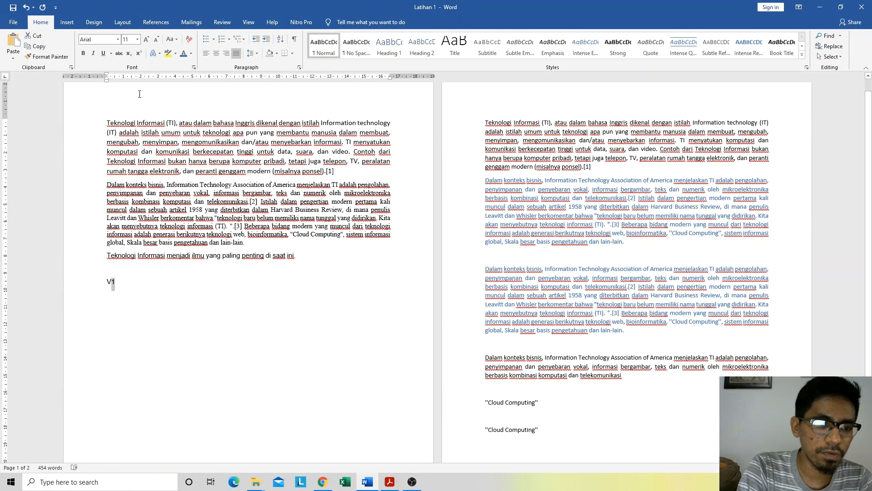
left_click(130, 53)
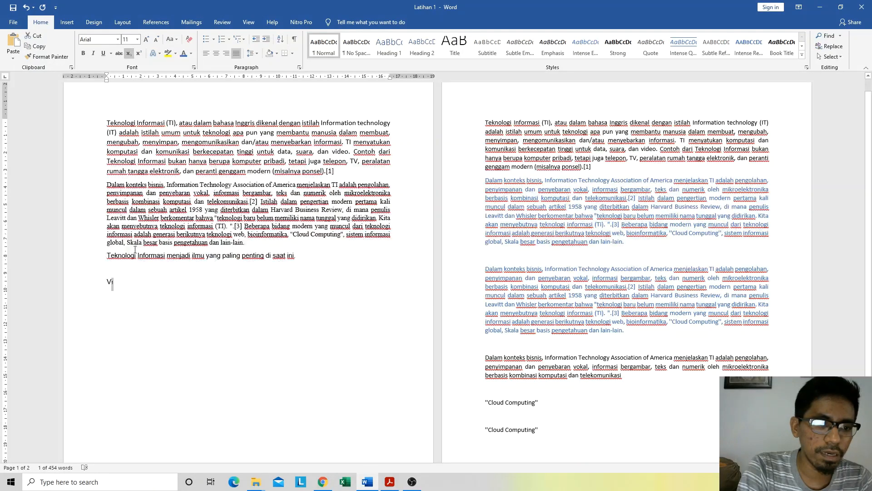
Step: Add the text "M3,2" in normal, non-subscript characters on a new line below "V1" on page 1
left_click(124, 278)
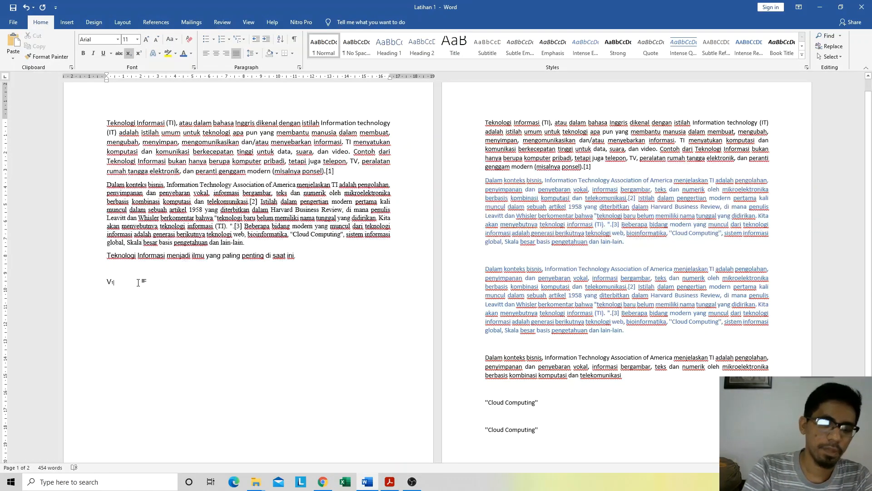
key("Return")
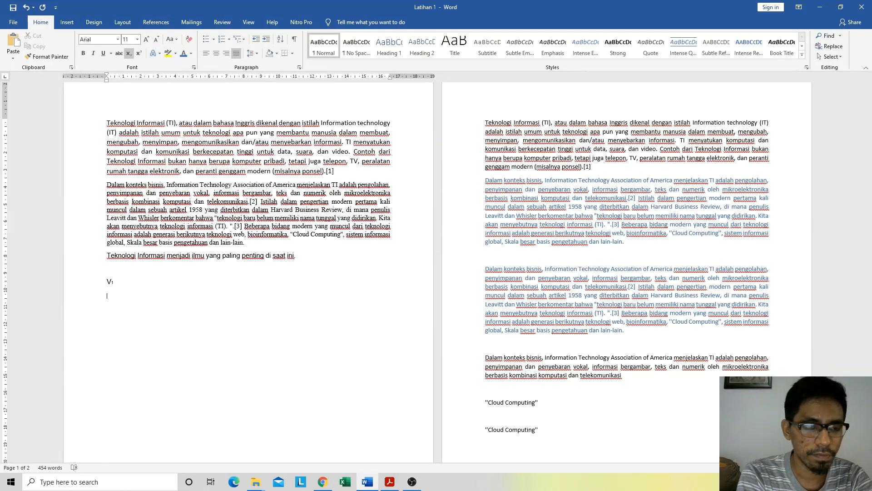
type("M")
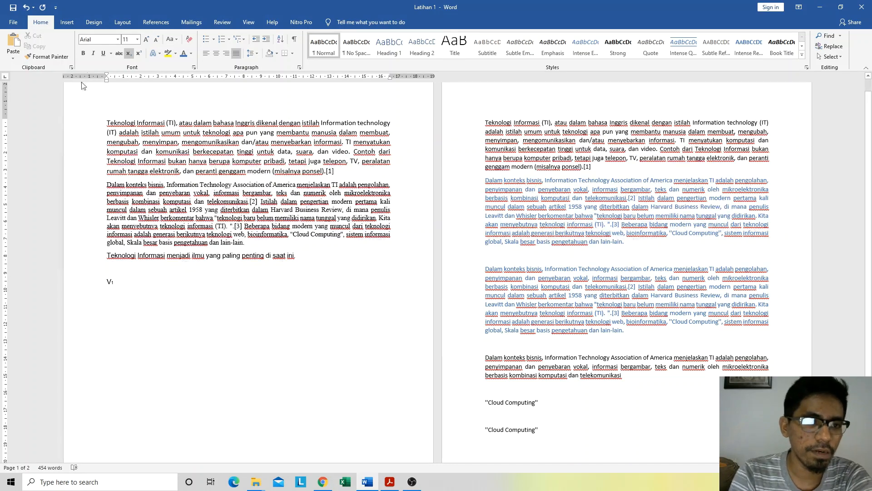
left_click(128, 54)
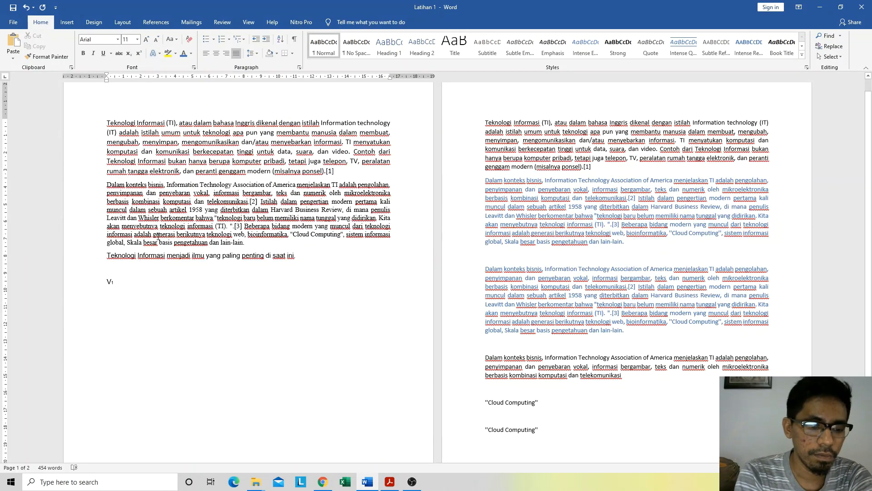
type("M")
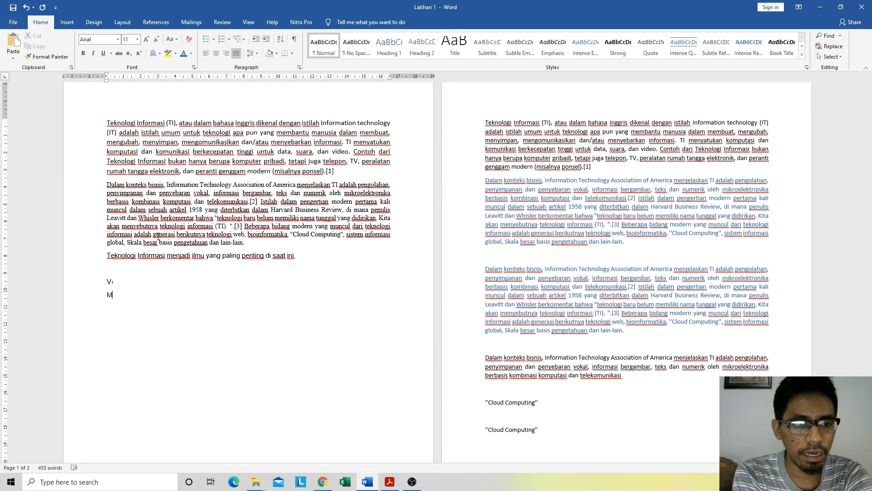
type("3")
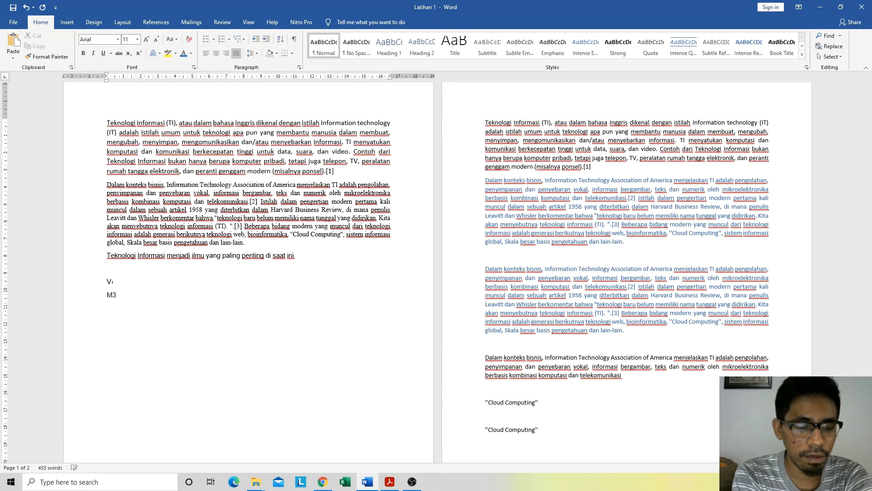
type(",2")
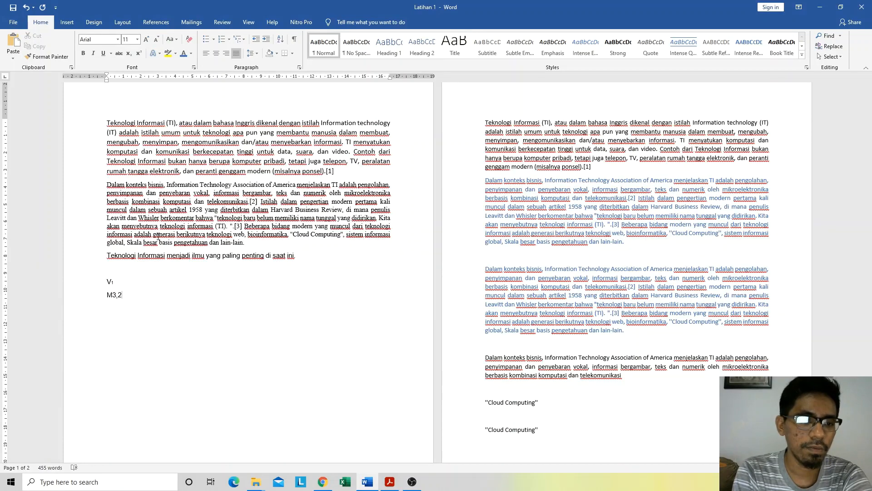
Step: Format the "3,2" in "M3,2" as subscript
key("shift+Left")
key("shift+Left")
key("shift+Left")
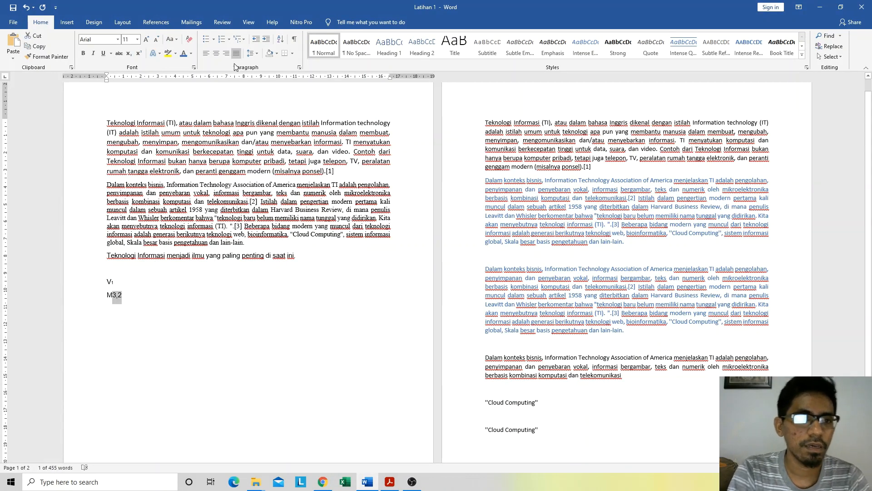
left_click(128, 53)
left_click(153, 300)
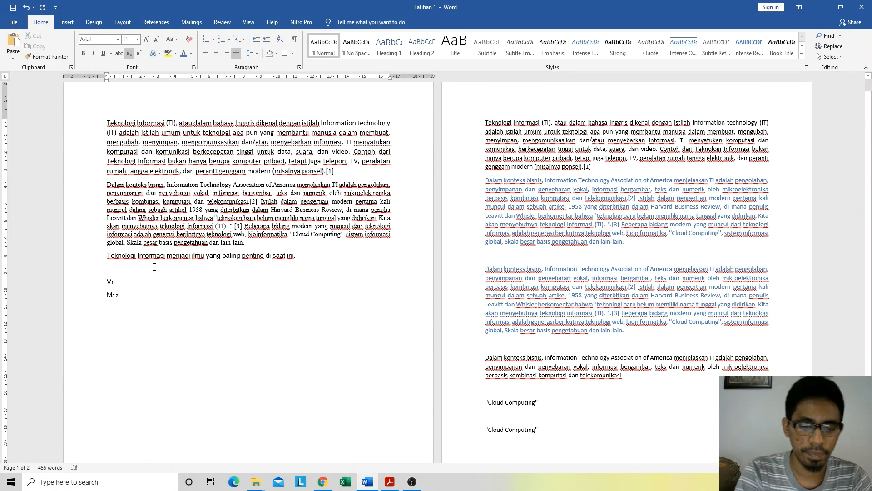
Step: Add the text "X4" on a new line below "M3,2"
key("Return")
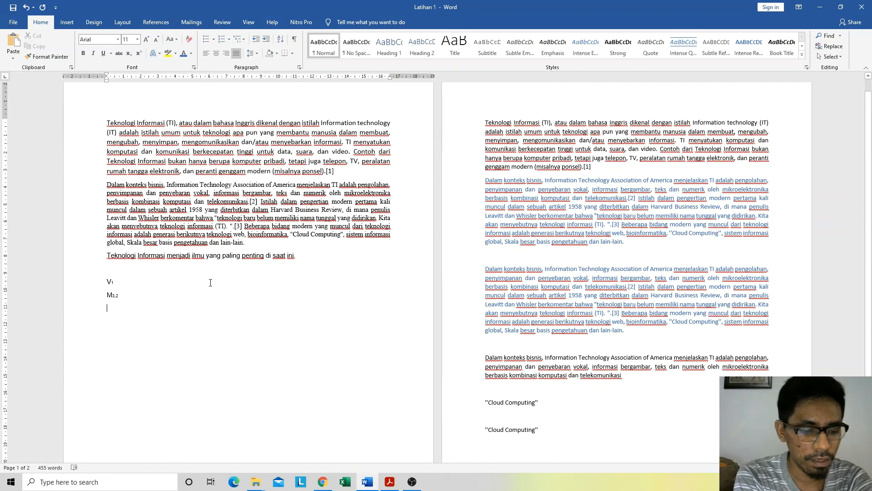
type("X")
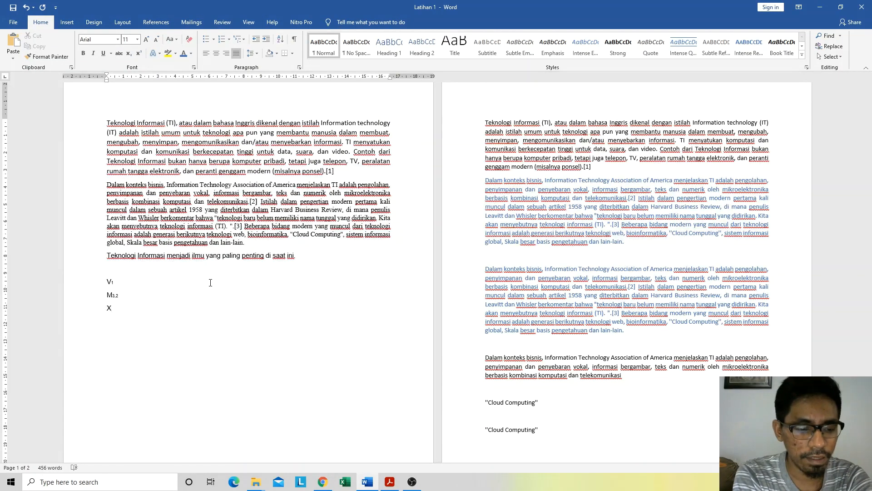
type("4")
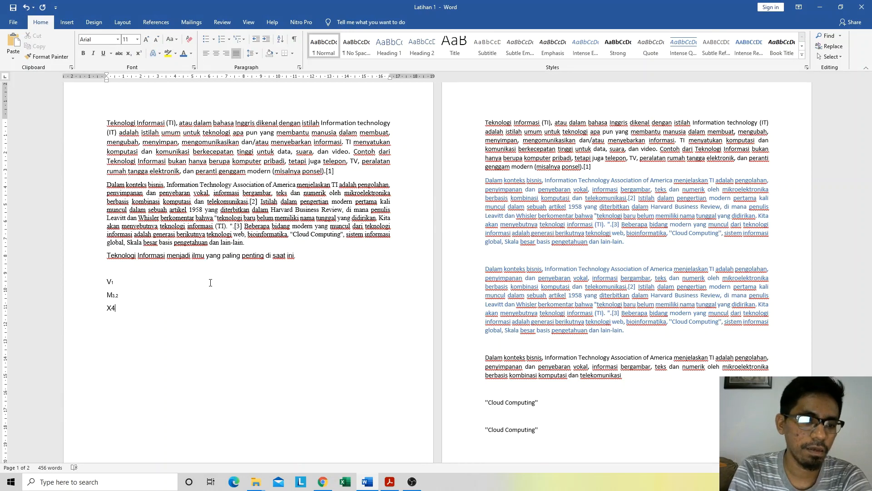
Step: Format the "4" in "X4" as superscript
key("shift+Left")
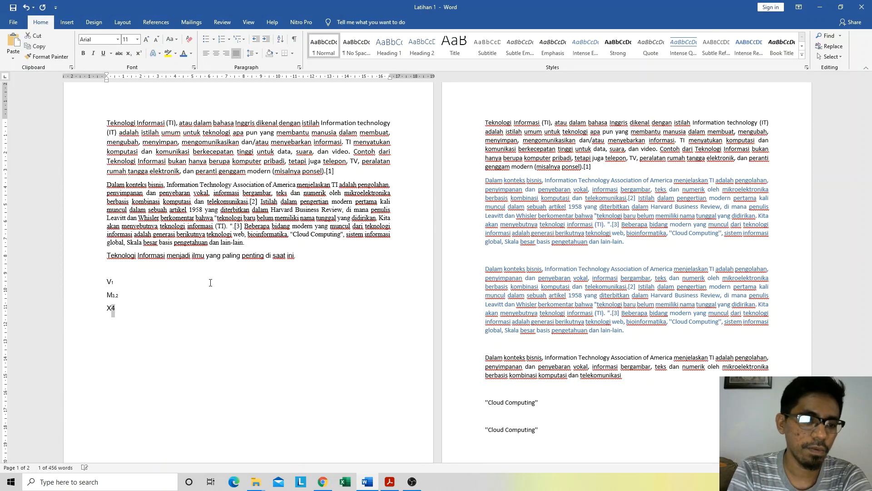
left_click(137, 53)
left_click(123, 307)
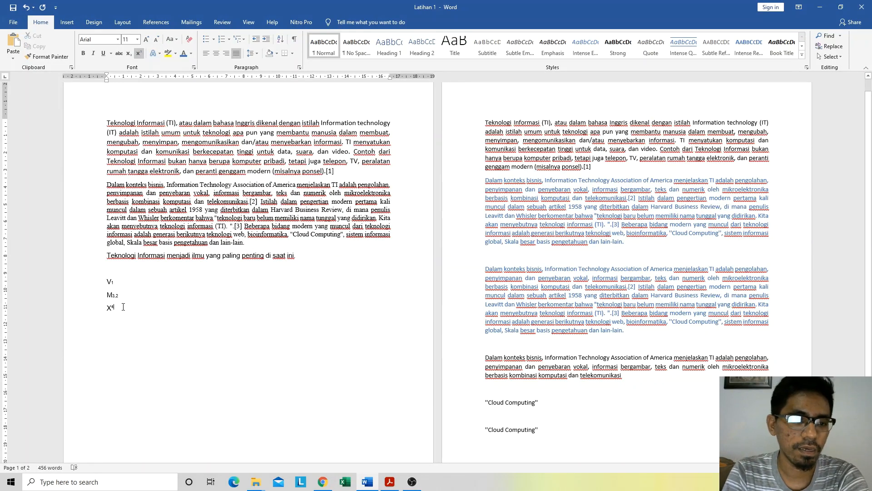
left_click(139, 54)
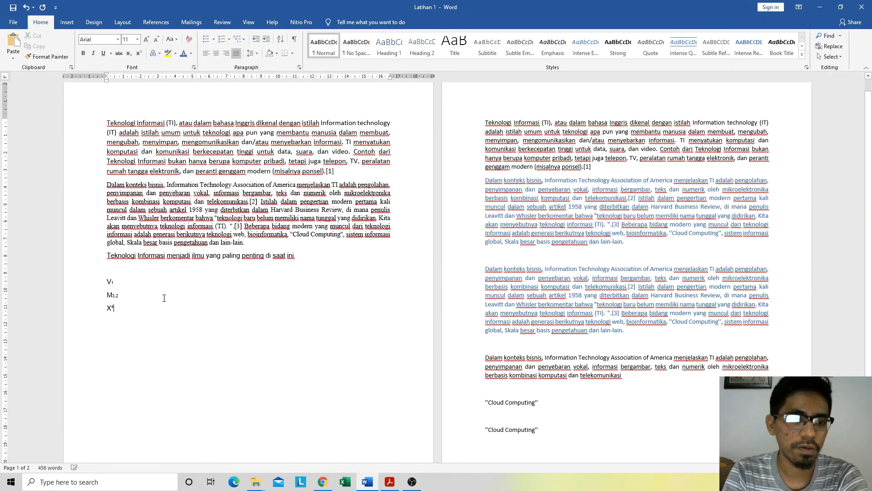
left_click(132, 313)
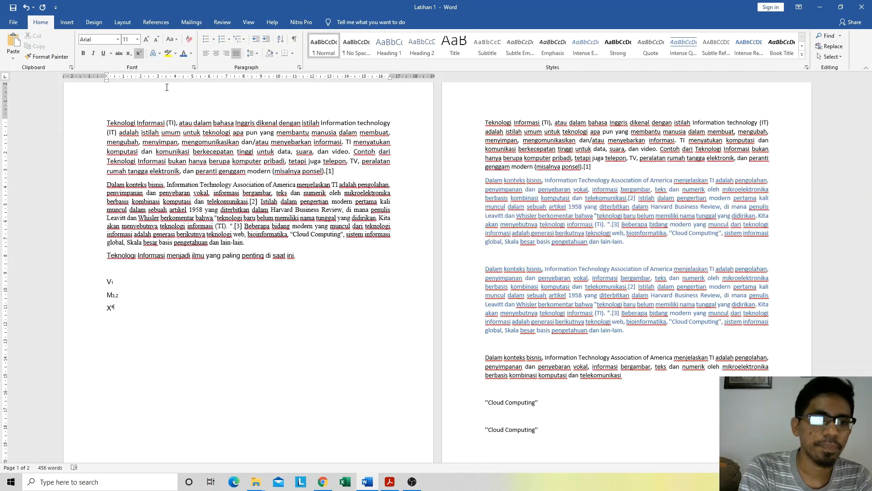
Step: Start a new line below "X4" and choose the solid blue fill text effect for the text typed there
key("Return")
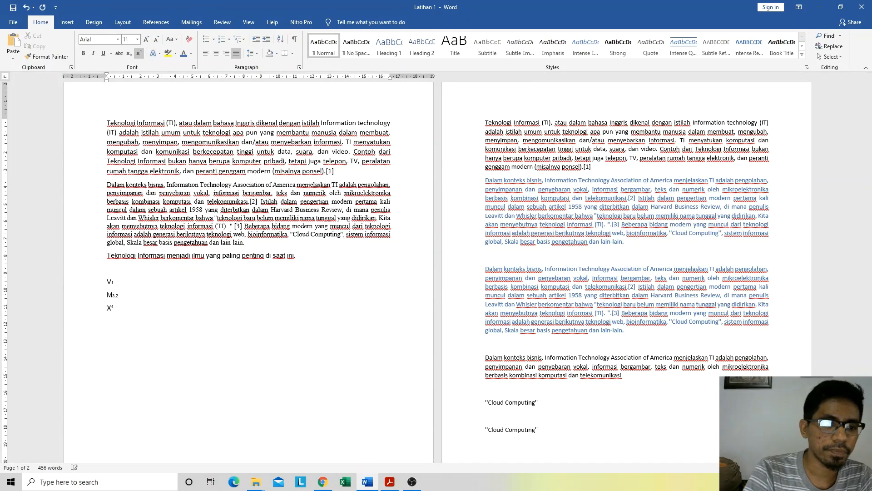
left_click(157, 51)
left_click(157, 51)
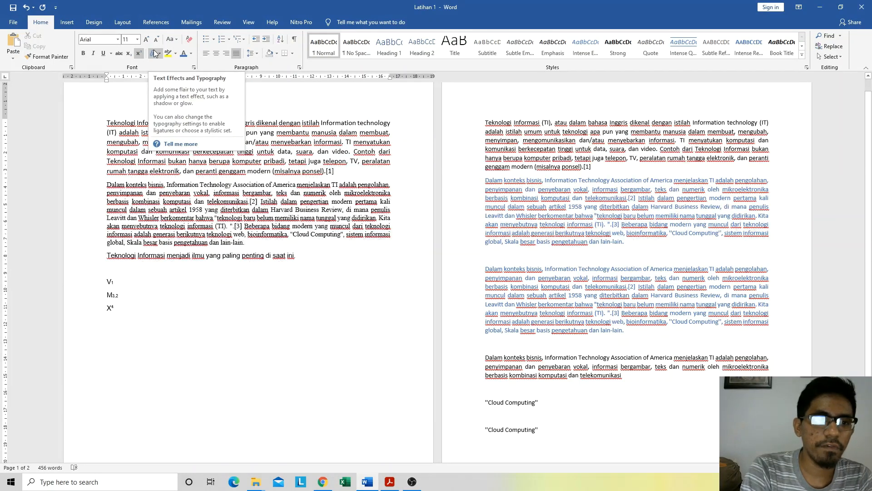
left_click(160, 51)
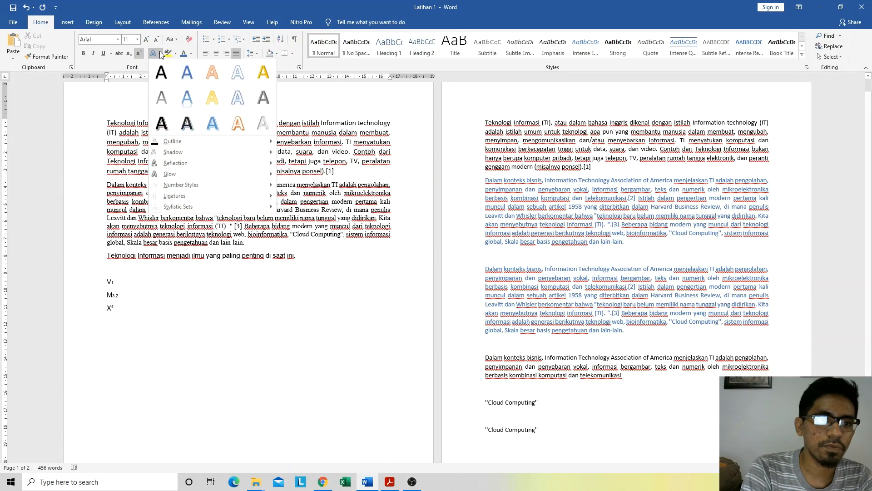
left_click(180, 303)
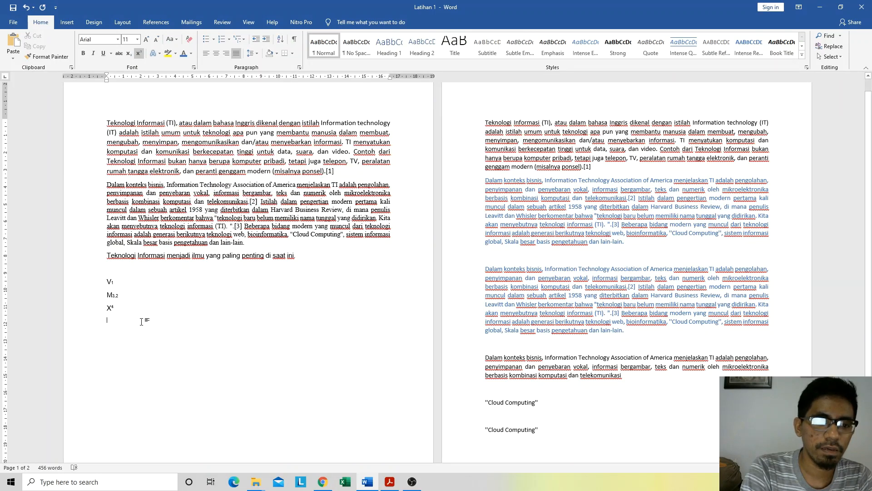
left_click(157, 51)
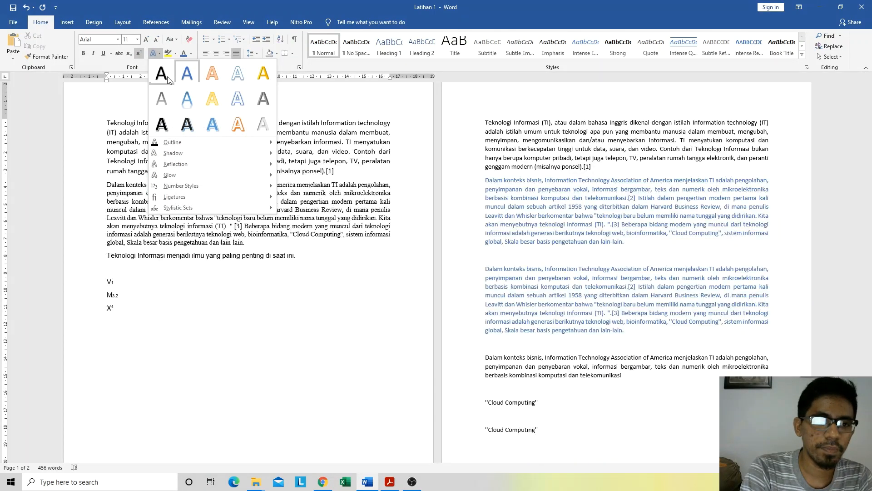
left_click(183, 76)
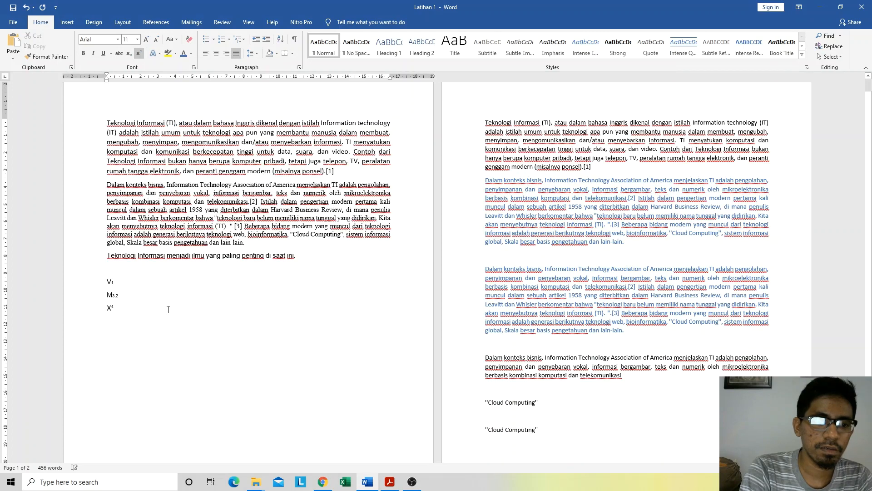
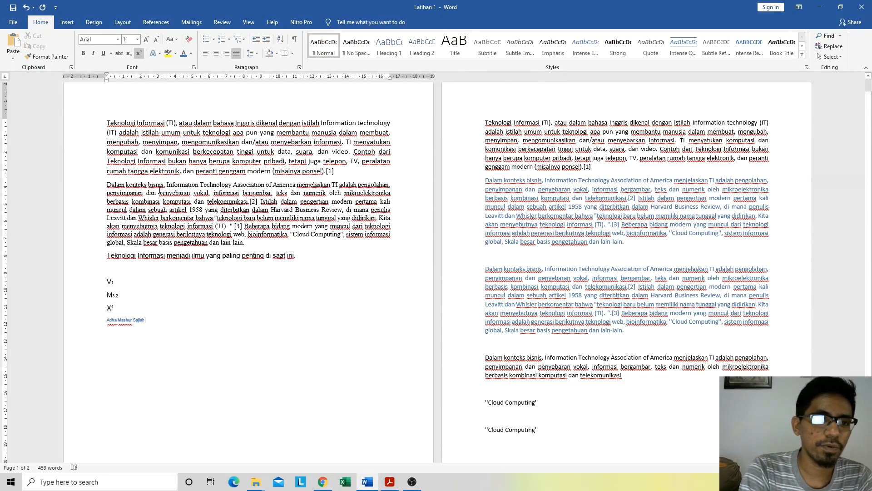
Step: Enlarge the full name below "X4" to font size 18
triple_click(123, 322)
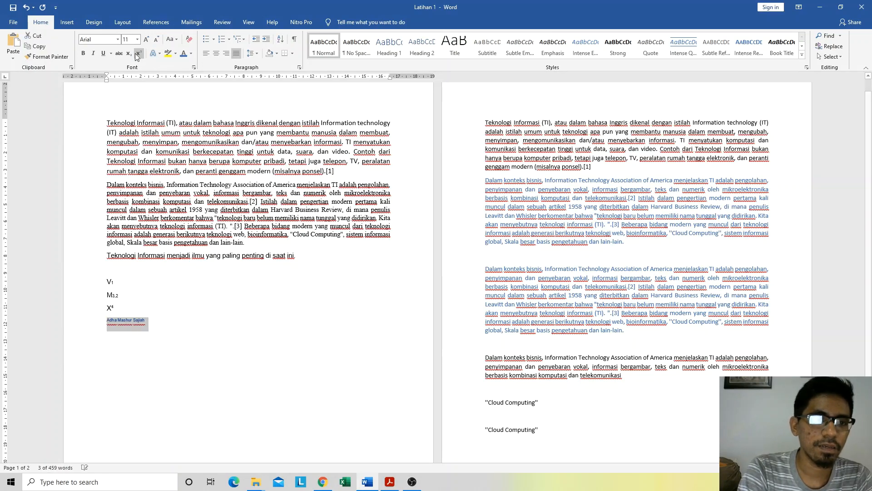
left_click(146, 40)
left_click(146, 40)
left_click(146, 40)
left_click(146, 40)
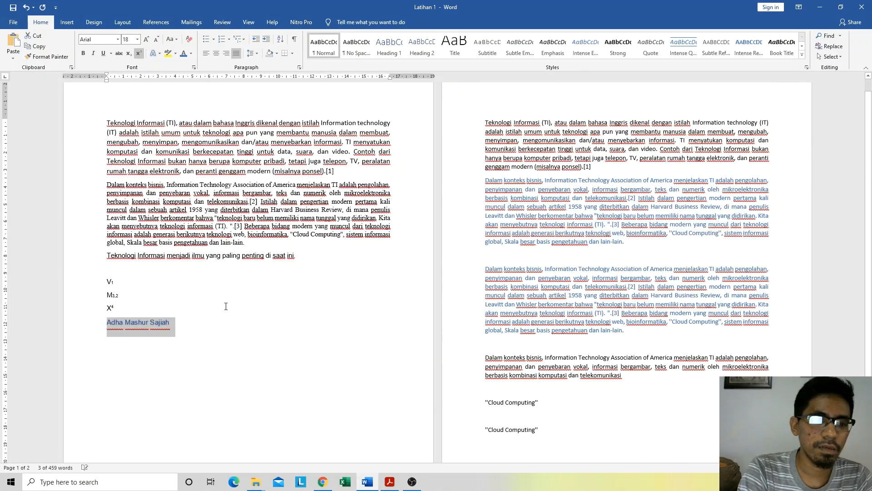
left_click(181, 328)
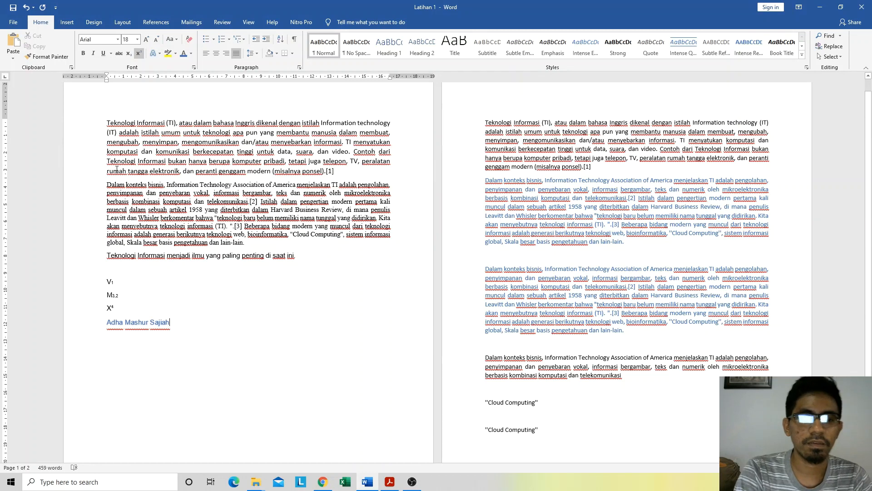
Step: Change the full name's text effect to the gold fill style in the second row of presets
left_click(160, 52)
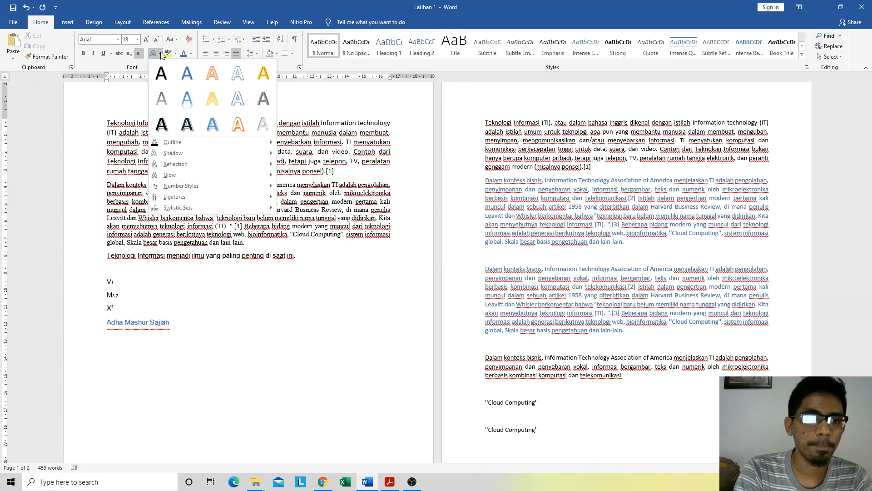
left_click(189, 313)
left_click_drag(176, 324, 105, 324)
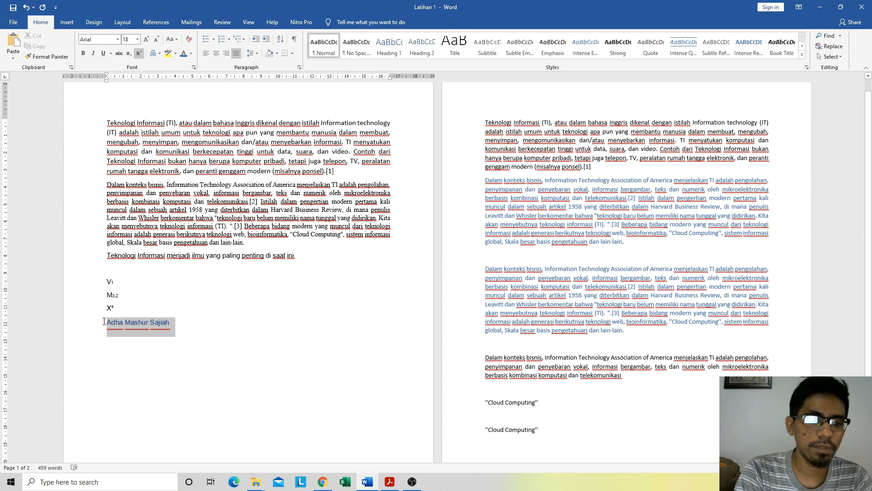
left_click(159, 54)
left_click(209, 101)
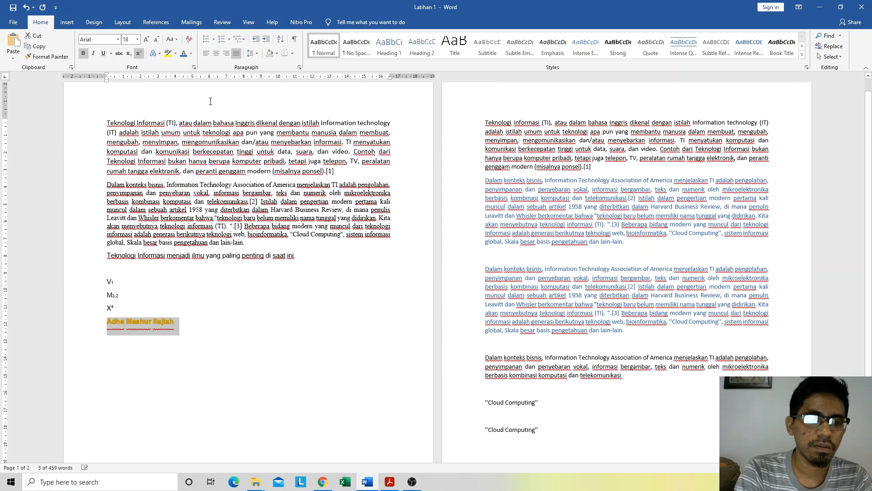
left_click(196, 322)
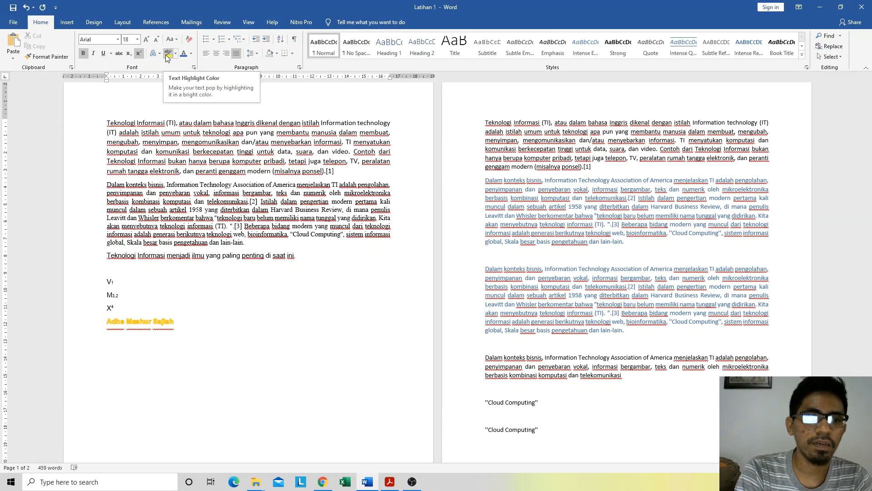
Step: Highlight the entire first paragraph on page 2 in yellow
left_click(149, 184)
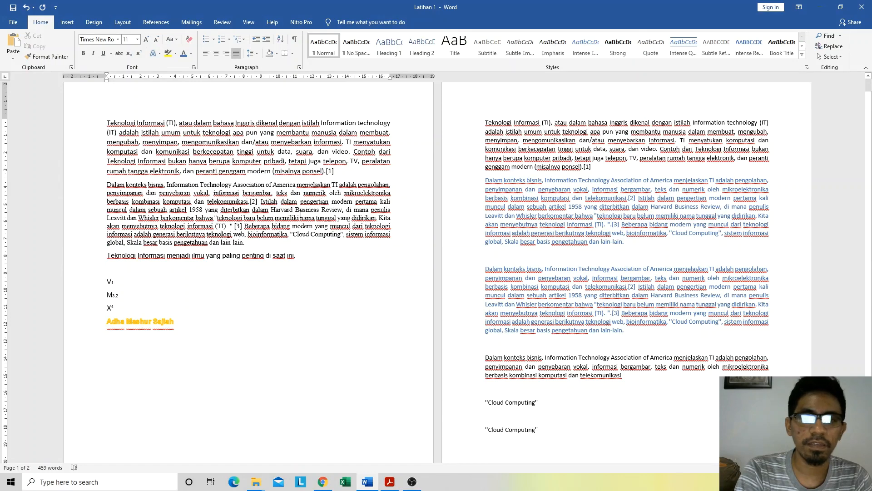
left_click_drag(485, 122, 596, 166)
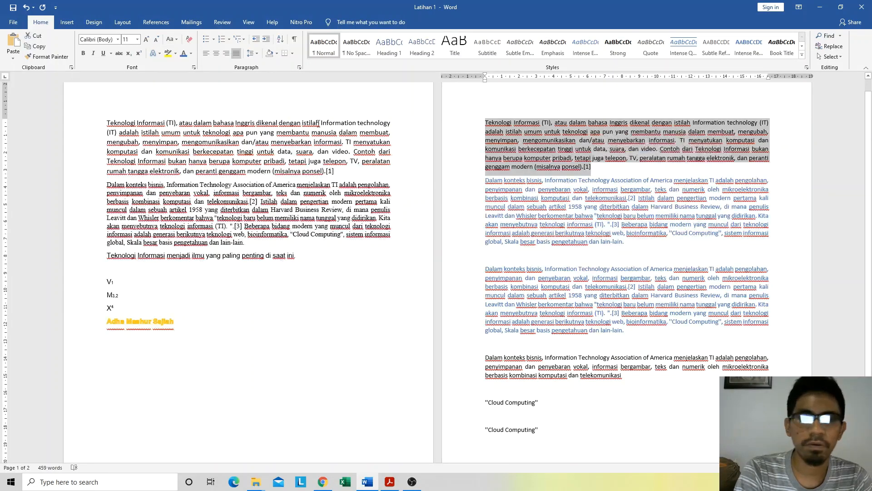
left_click(168, 54)
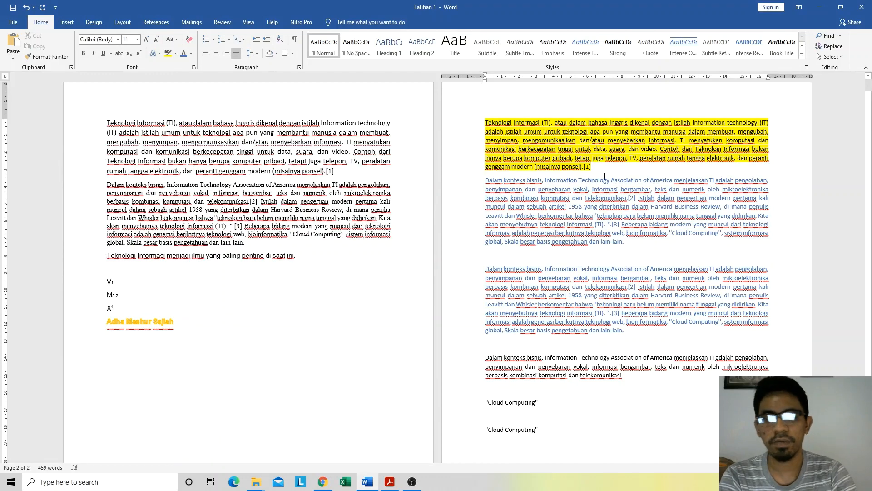
Step: Undo the full-paragraph highlight and highlight only "data, suara" and "video" in yellow in the first paragraph on page 2
key("ctrl+z")
left_click(631, 180)
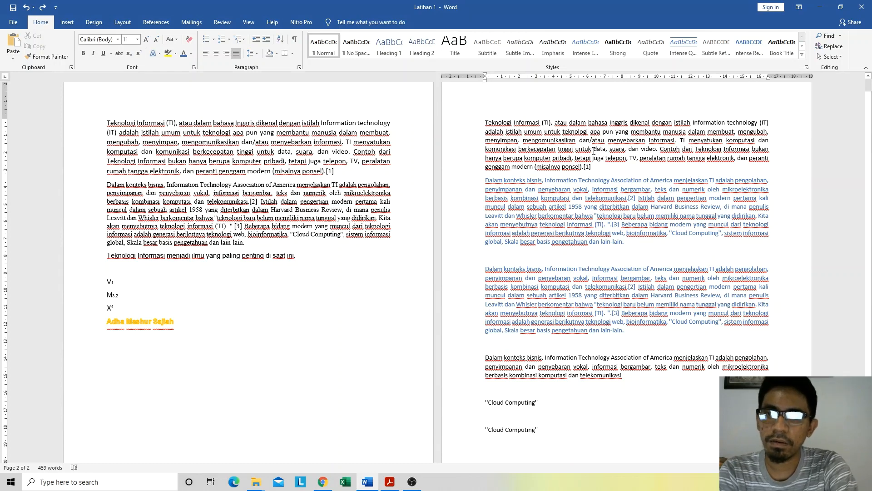
left_click_drag(594, 151, 626, 152)
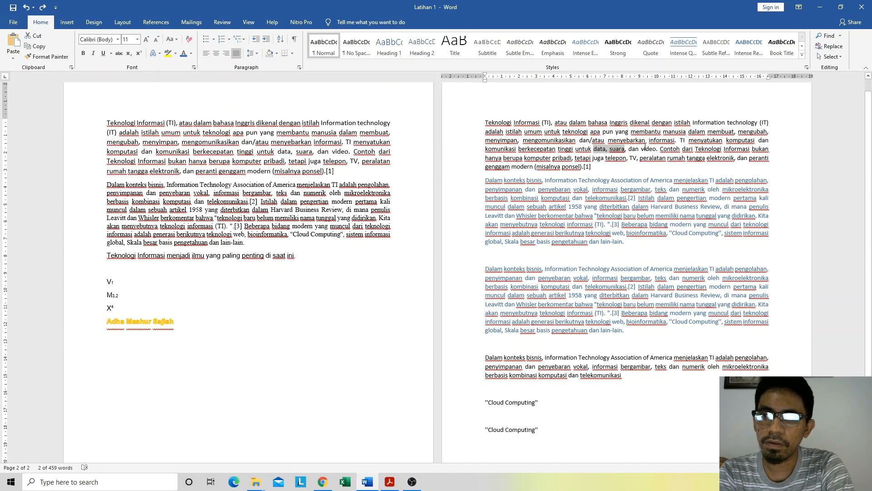
left_click_drag(642, 149, 658, 150)
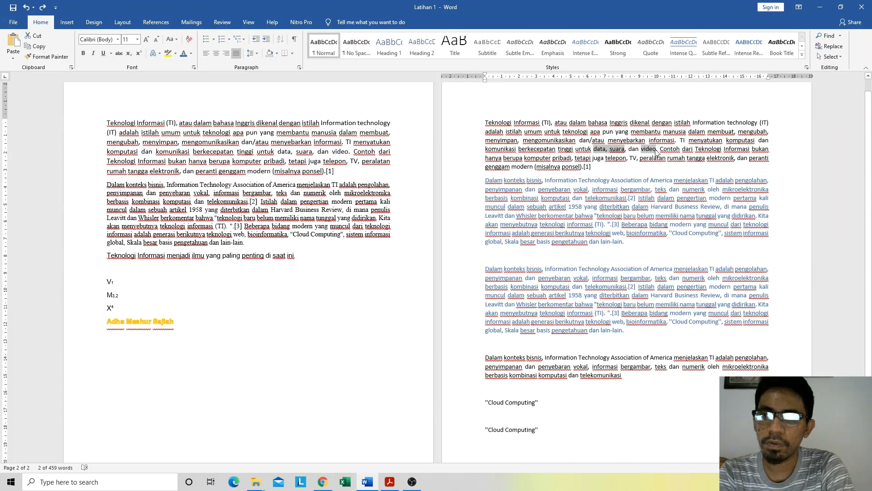
left_click(168, 53)
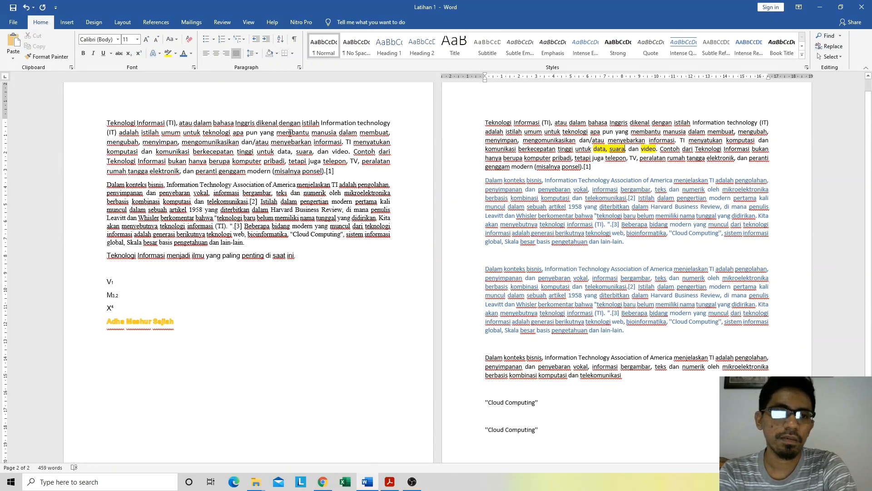
Step: Change the font color of the second paragraph on page 1 to theme orange, and look at the document in print preview
left_click(261, 184)
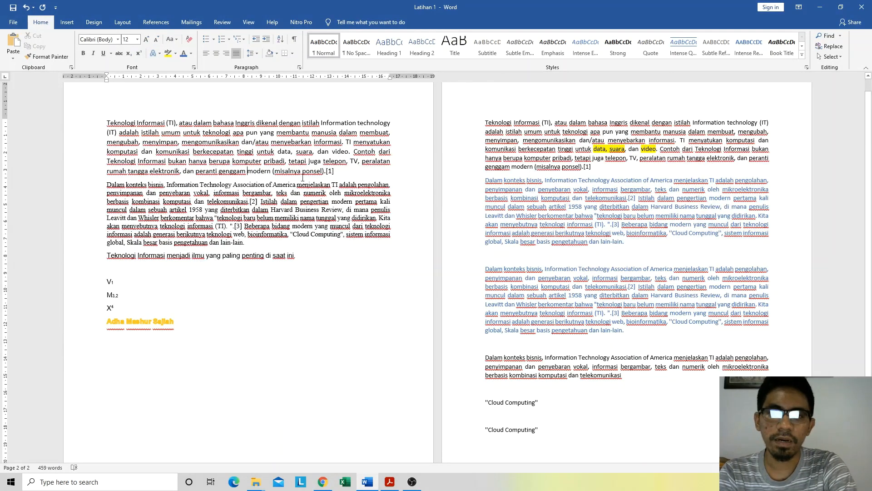
left_click_drag(244, 242, 107, 185)
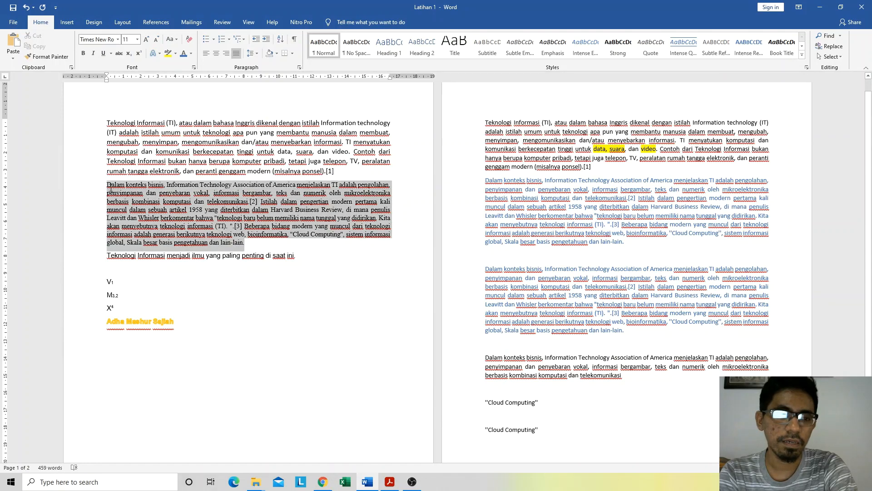
left_click(190, 52)
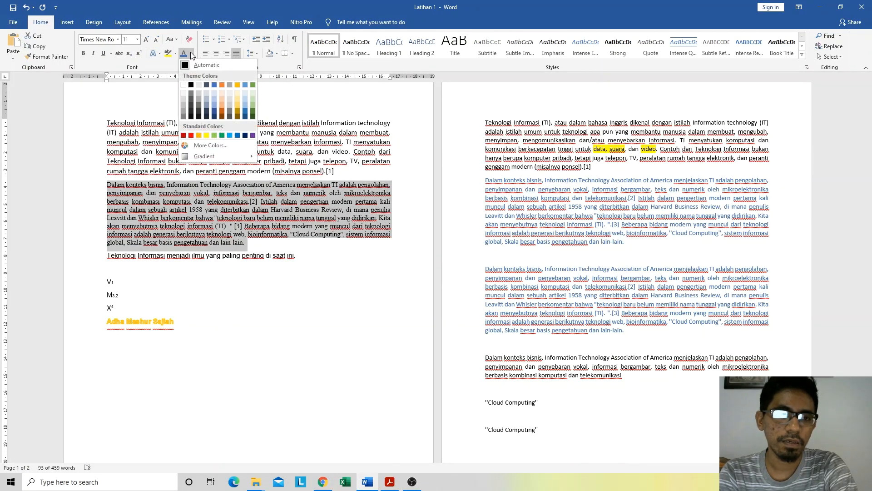
left_click(222, 85)
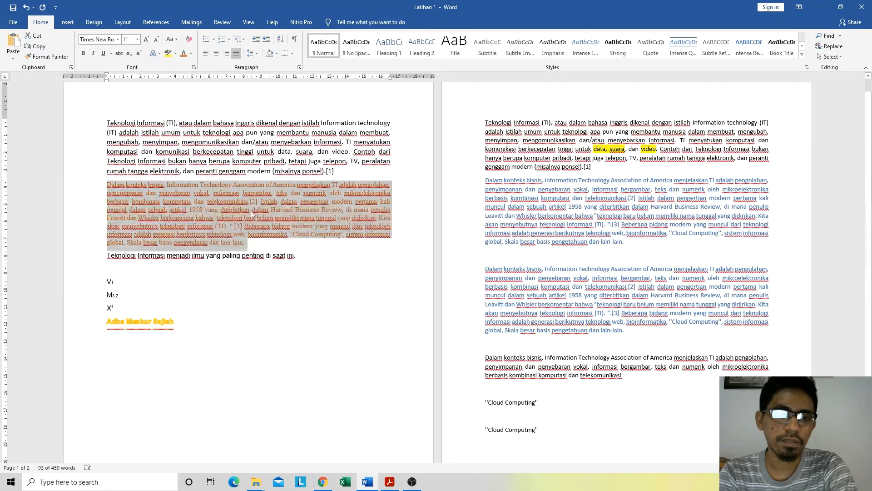
left_click(257, 238)
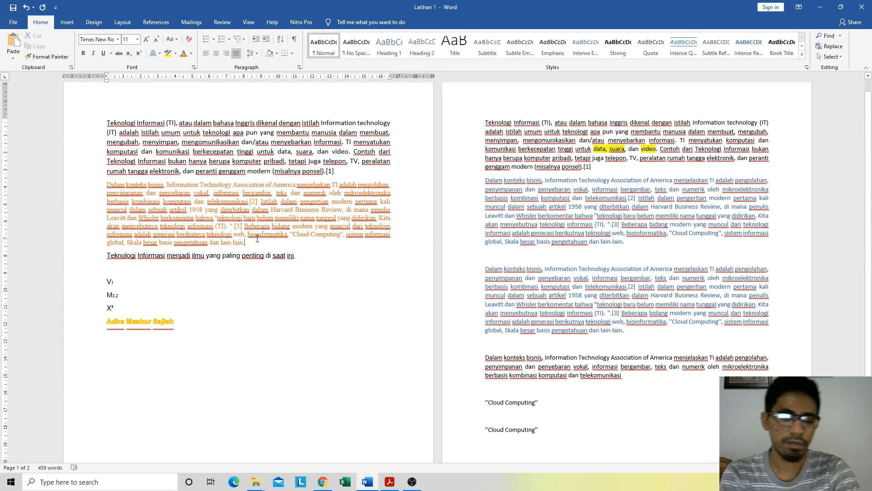
key("ctrl+p")
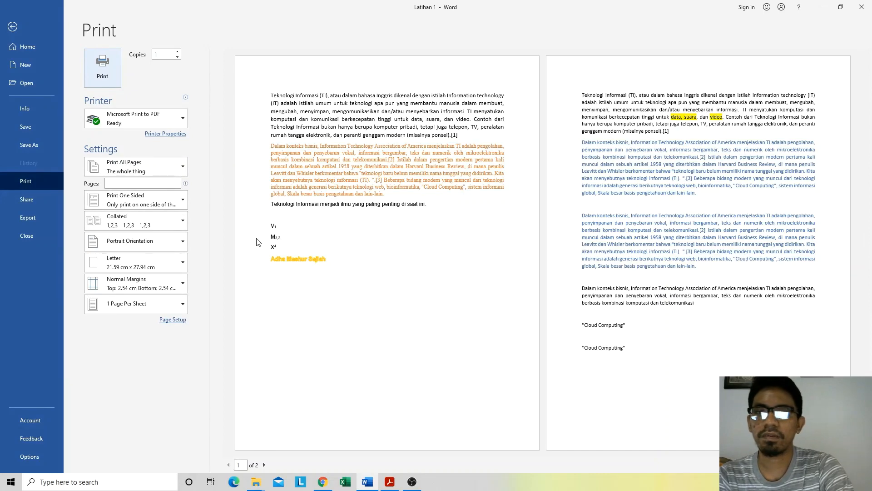
key("Escape")
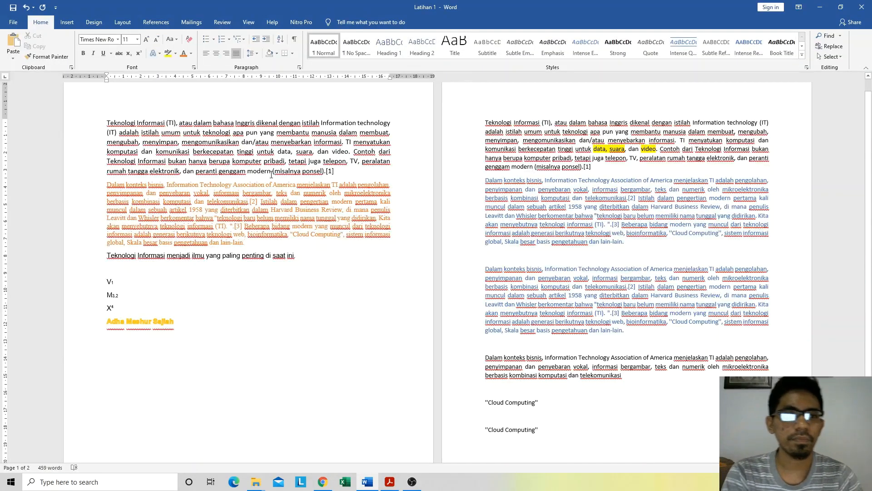
Step: Add blank lines below the full name on page 1 and place the cursor on the last one
left_click(181, 318)
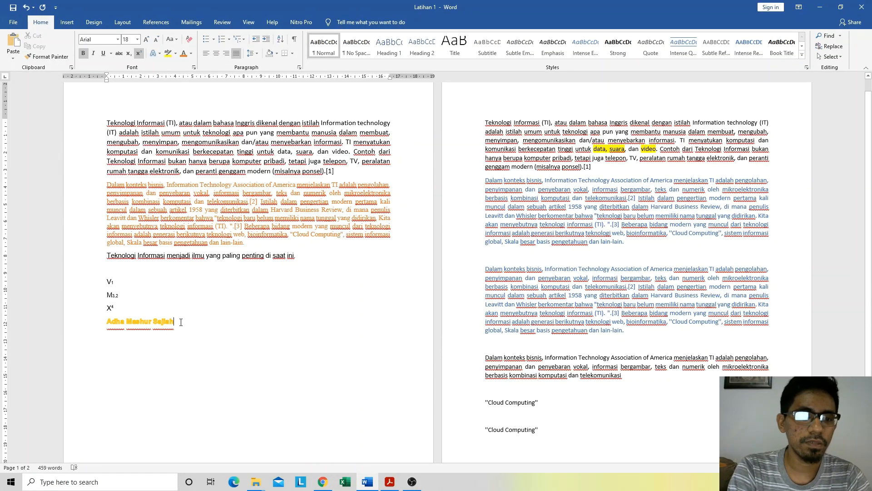
scroll(184, 320, "down", 3)
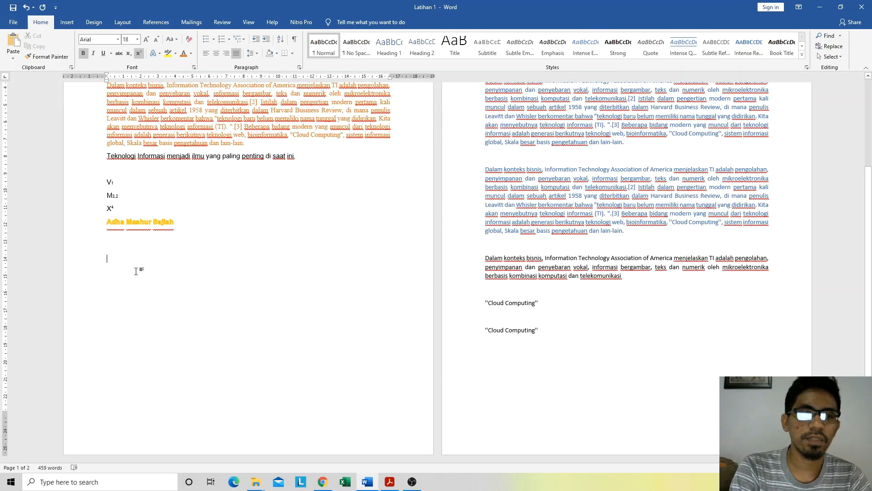
left_click(122, 263)
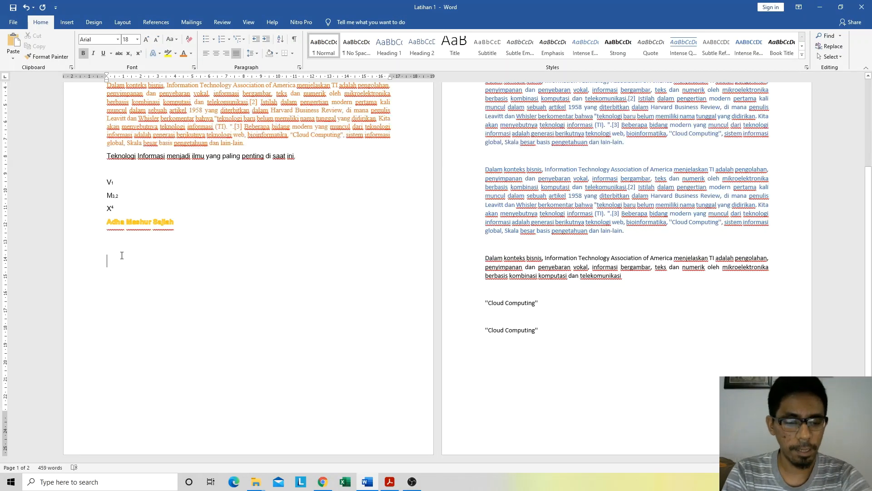
type("Daf")
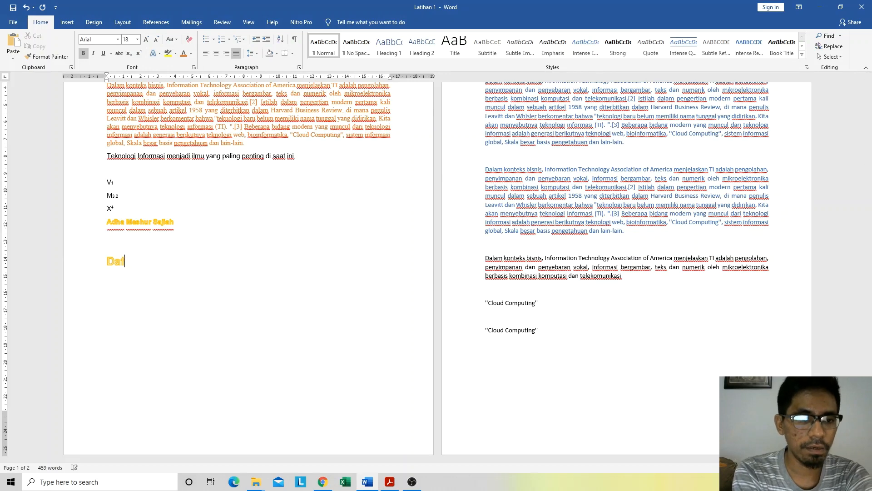
left_click(159, 53)
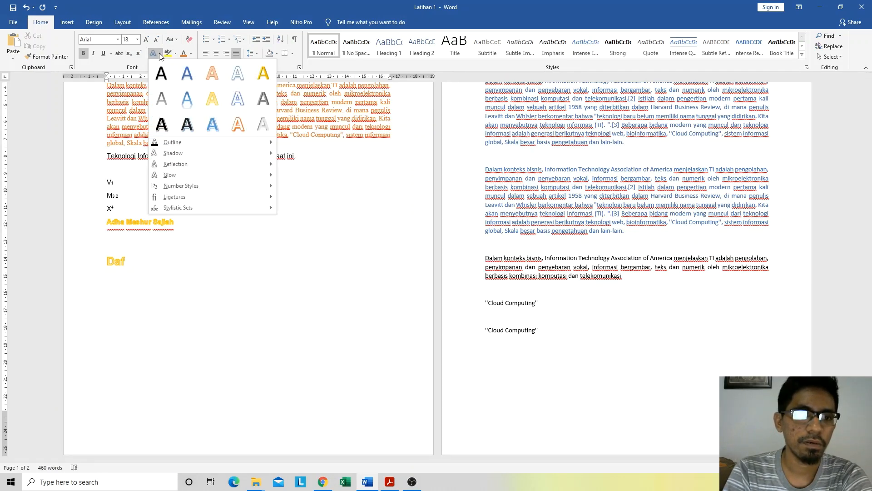
left_click(152, 56)
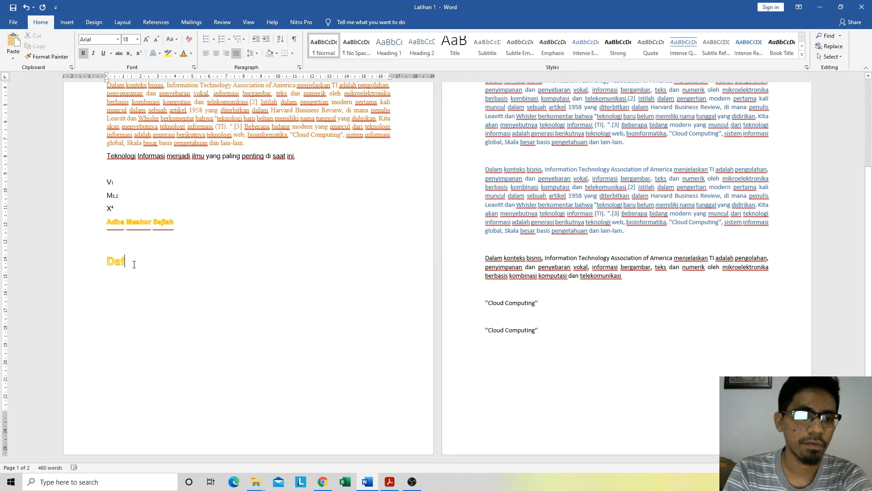
left_click_drag(134, 265, 113, 262)
key("BackSpace")
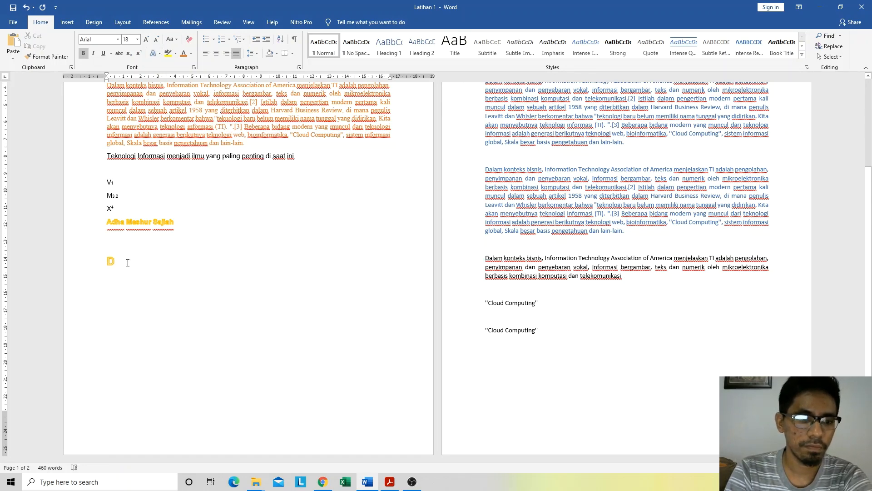
key("BackSpace")
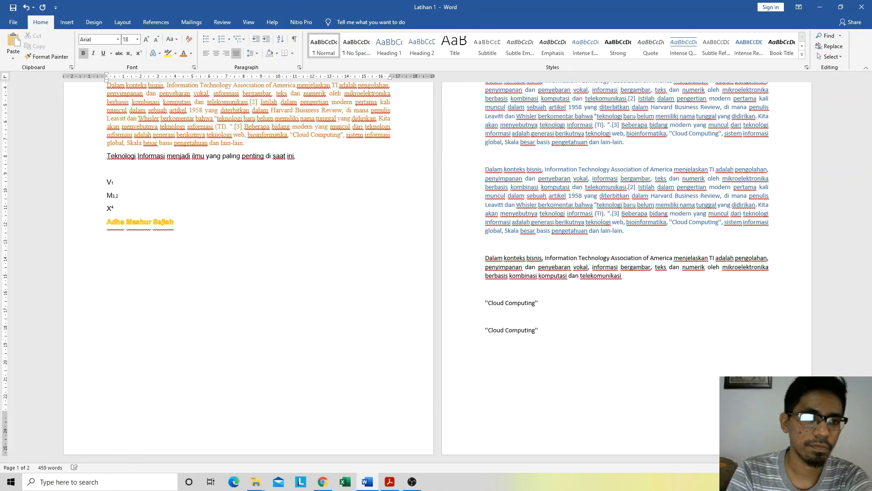
left_click(82, 54)
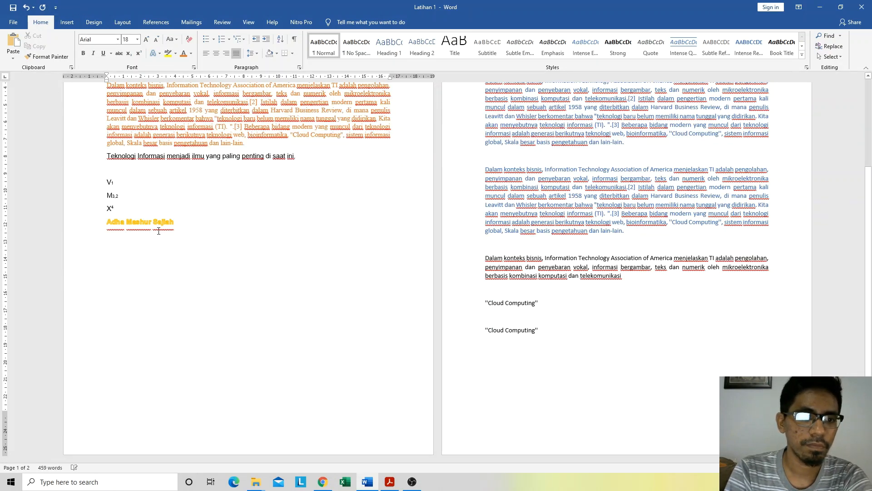
left_click(140, 249)
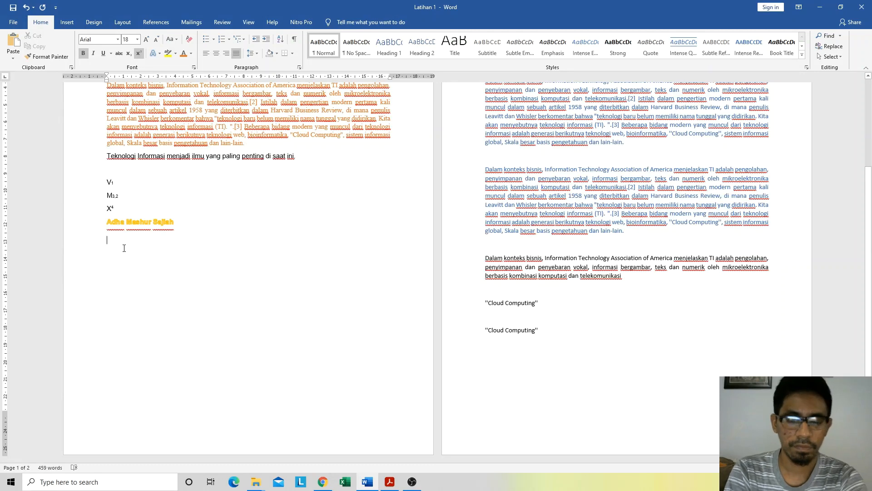
key("Return")
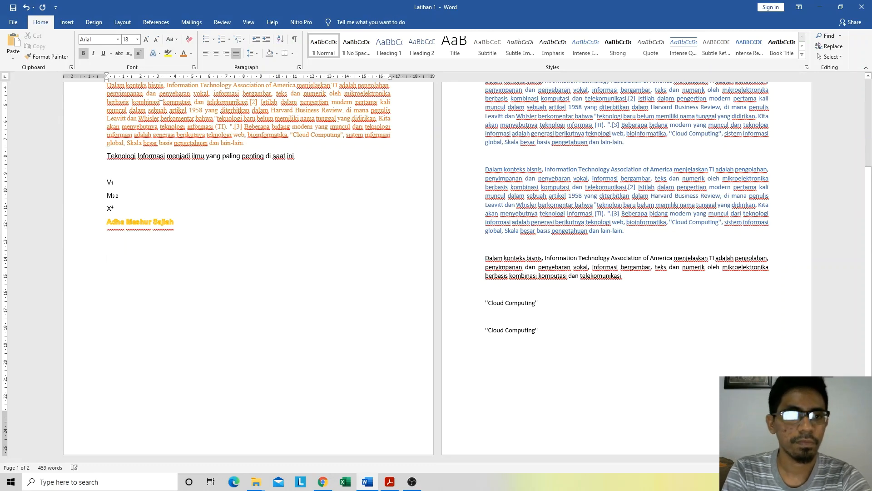
left_click(160, 54)
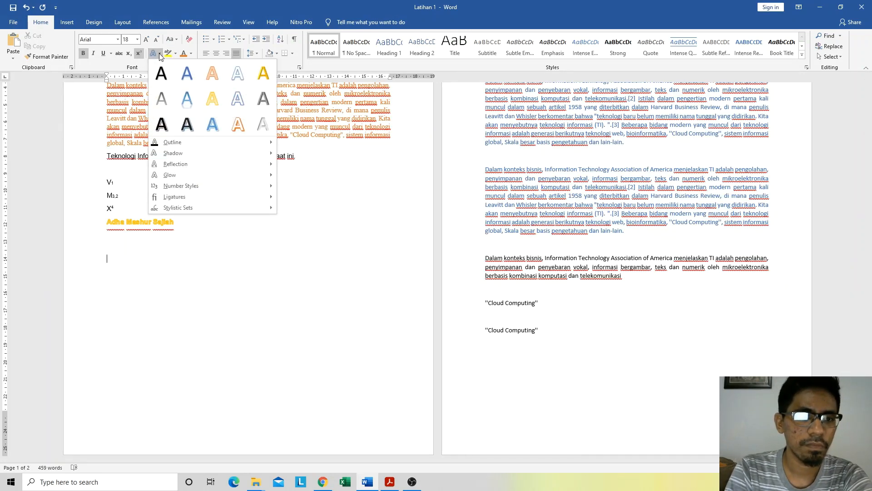
left_click(160, 55)
type("d")
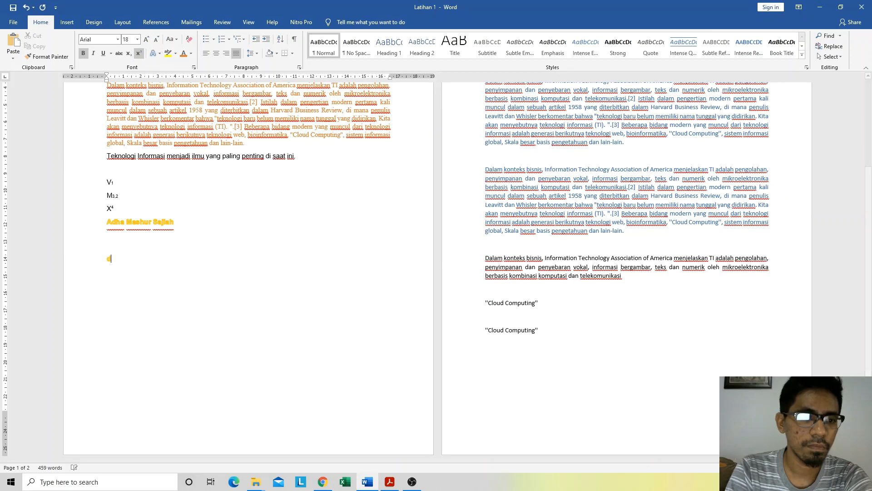
key("BackSpace")
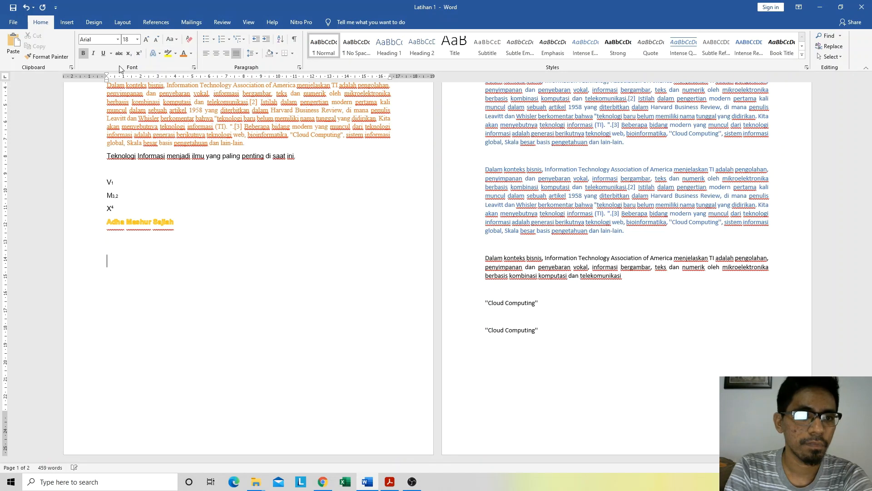
type("d")
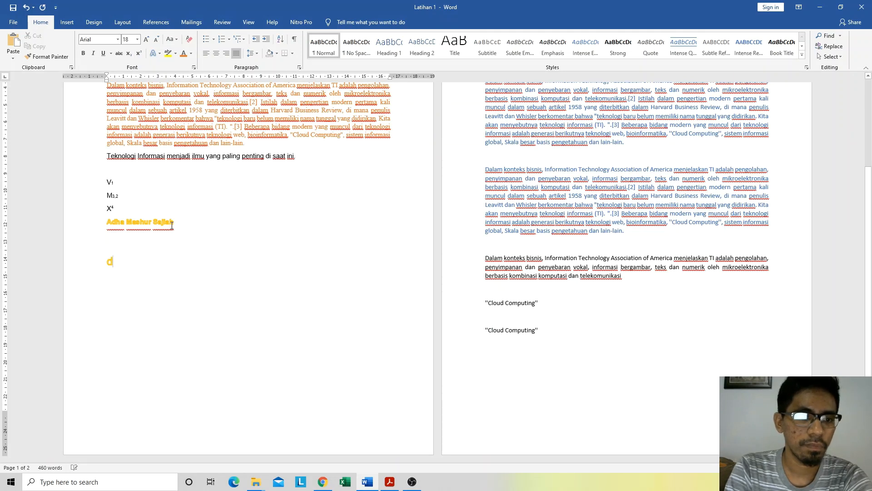
key("BackSpace")
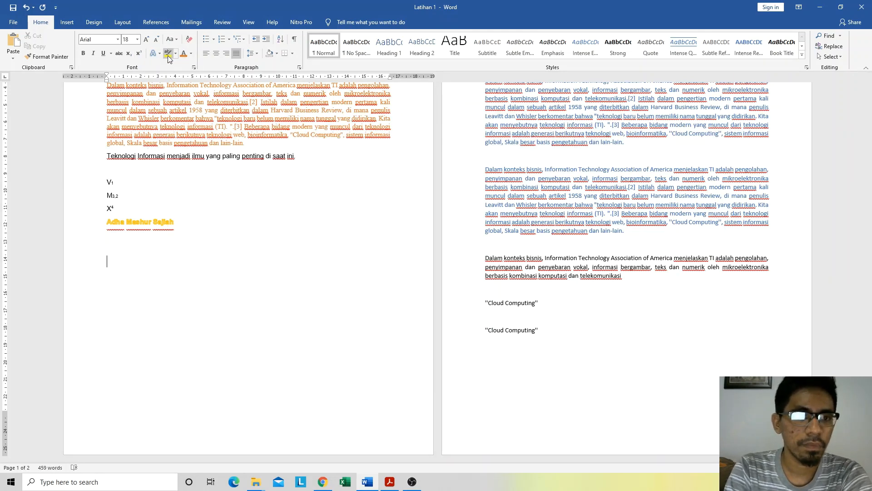
left_click(154, 53)
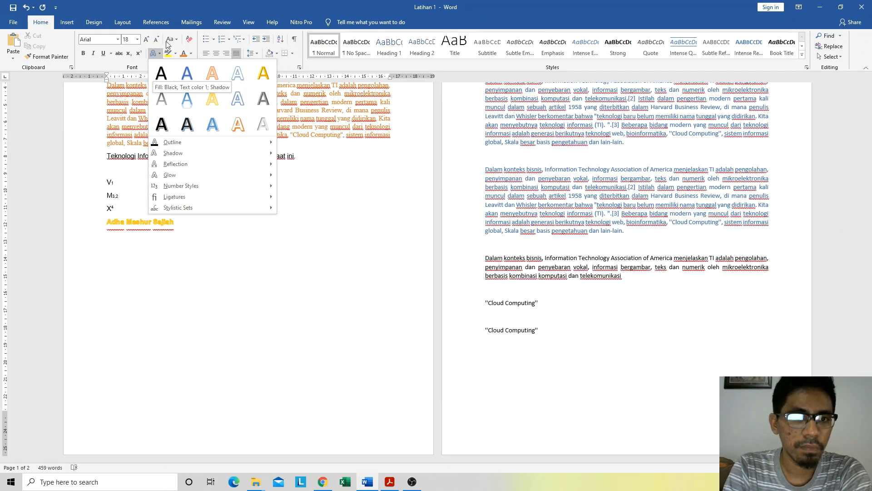
key("Escape")
Step: Reset the last empty line below the full name to plain Normal formatting
left_click(323, 45)
type("d")
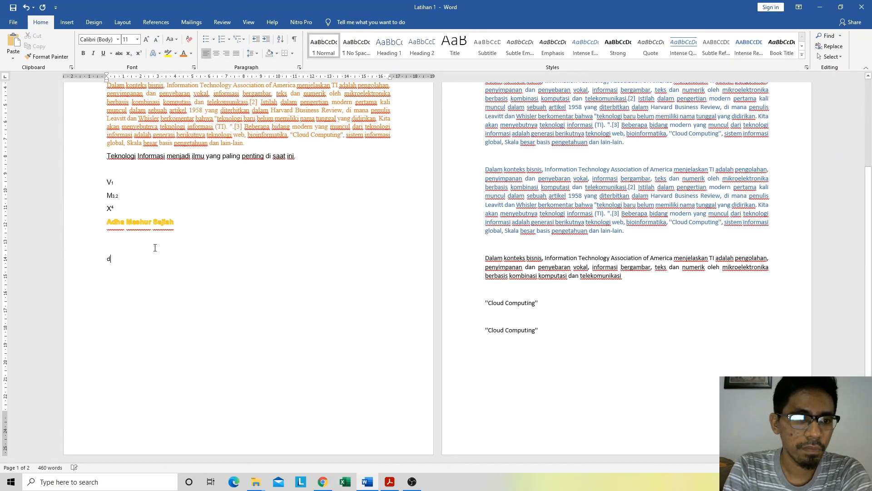
key("BackSpace")
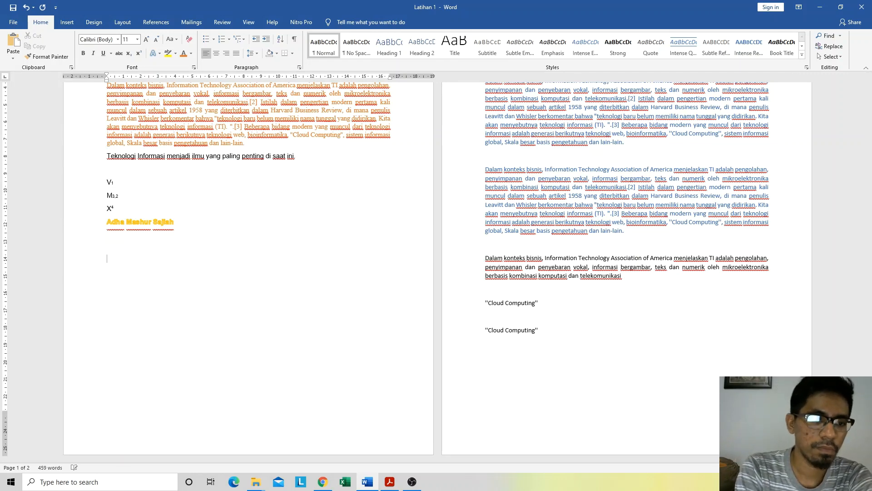
Step: Enter the list heading "Daftar Provinsi di Indonesia" on the empty line below the full name
type("Daft")
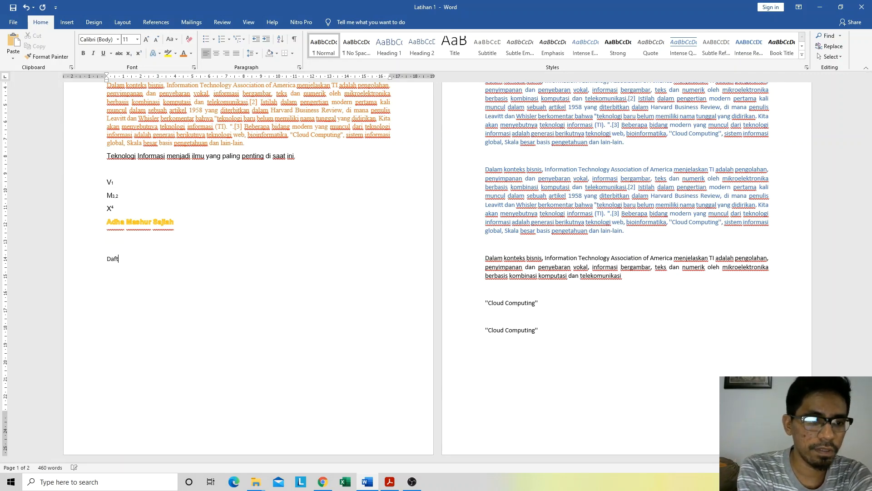
type("ar Ibu Kota")
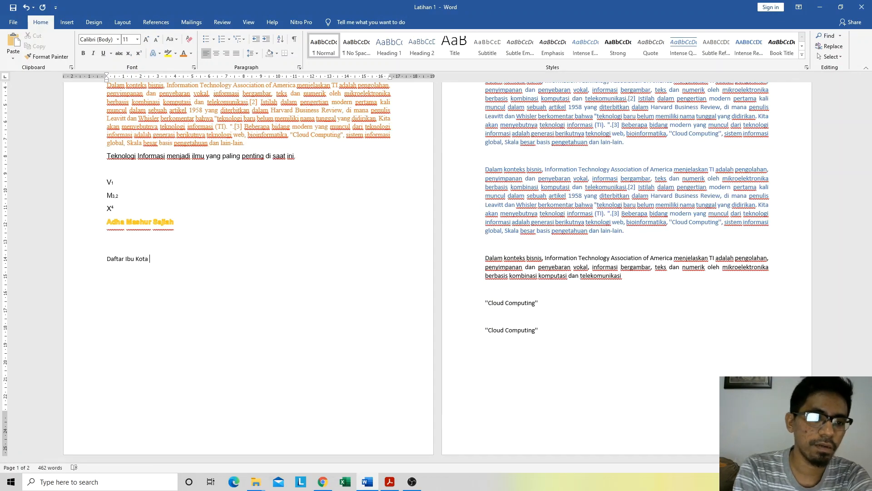
key("ctrl+shift+Left")
key("ctrl+shift+Left")
type("Pro")
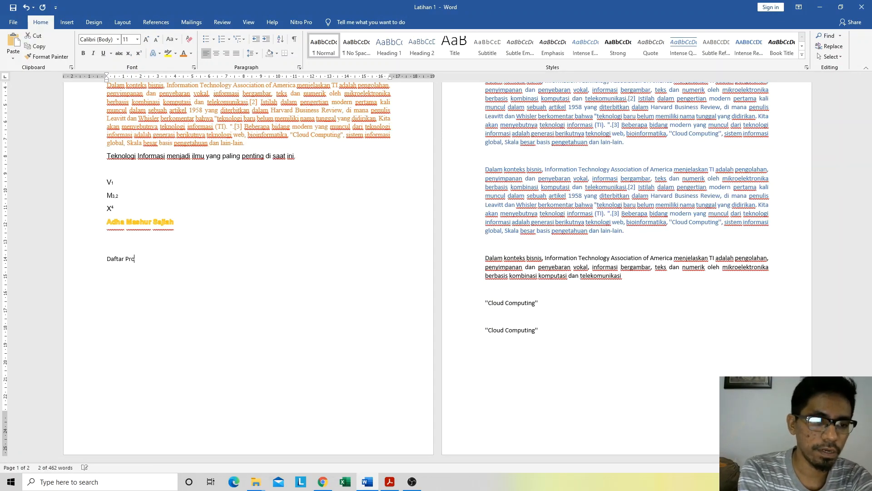
type("vinsi di ")
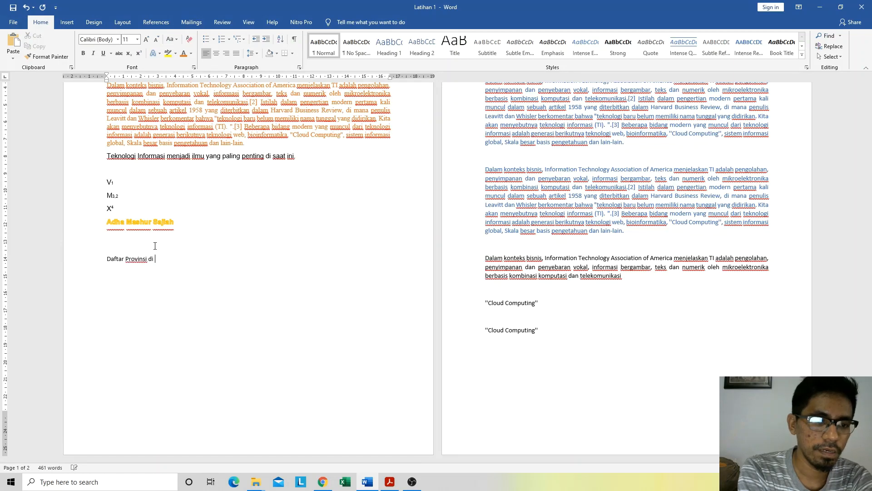
type("Indonesia")
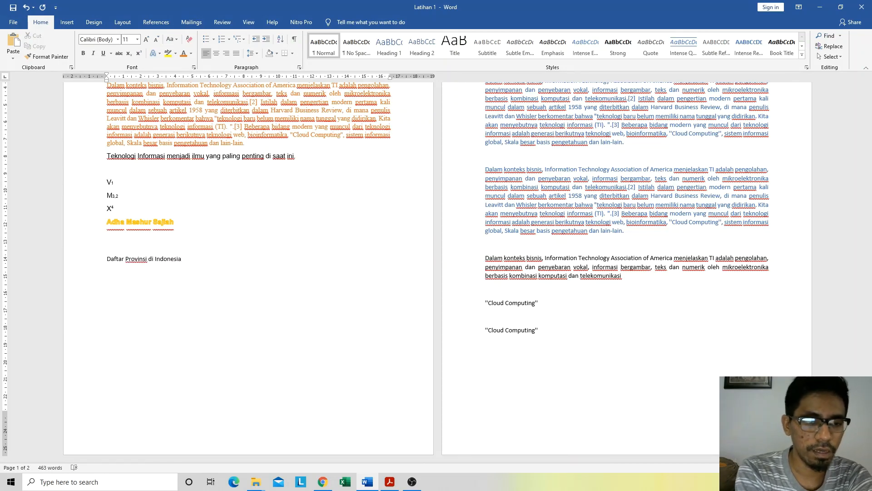
Step: Enter DI Aceh, Sumatera Utara and Sumatera Barat on separate lines below the heading "Daftar Provinsi di Indonesia"
key("Return")
type("DI ")
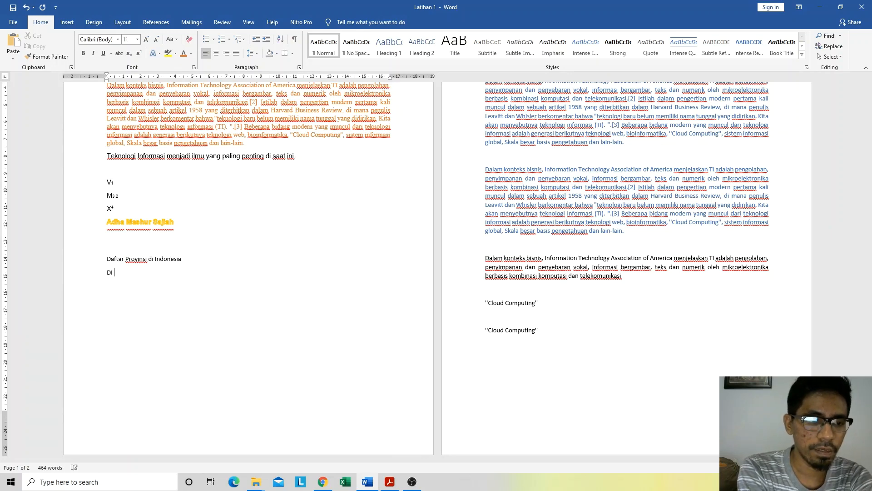
type("Aceh")
key("Return")
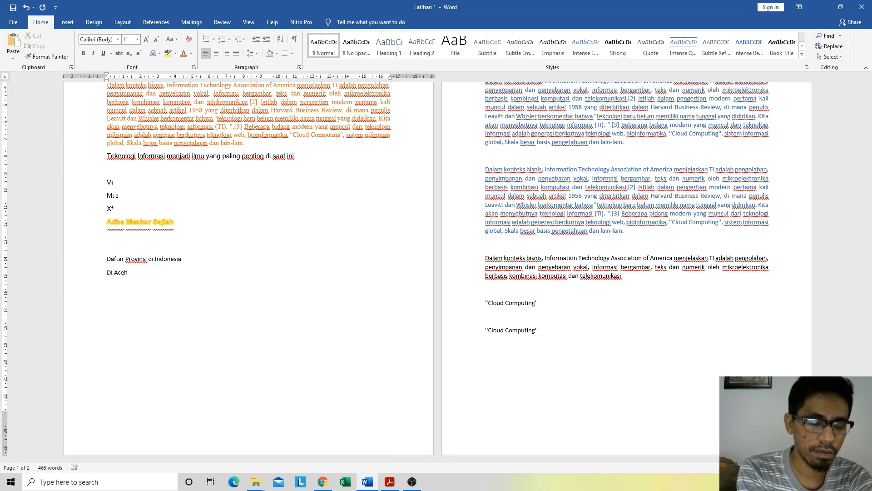
type("Sumatera ")
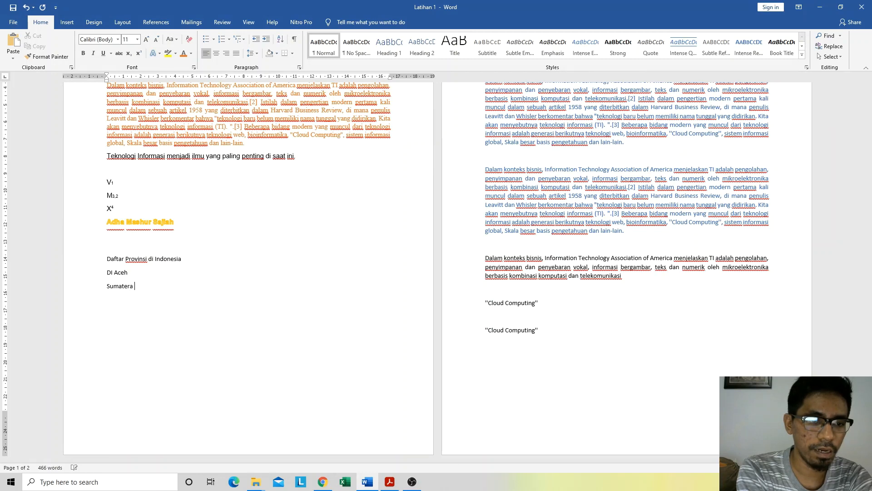
type("Utara ")
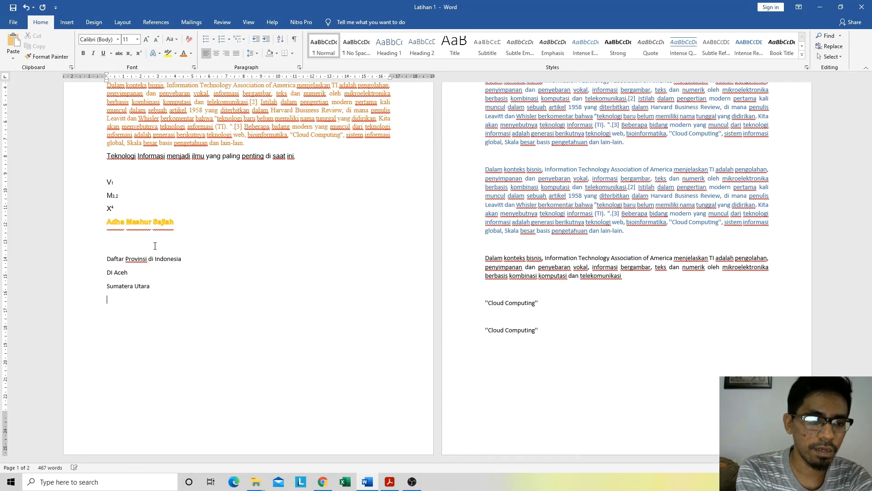
type("Sumater")
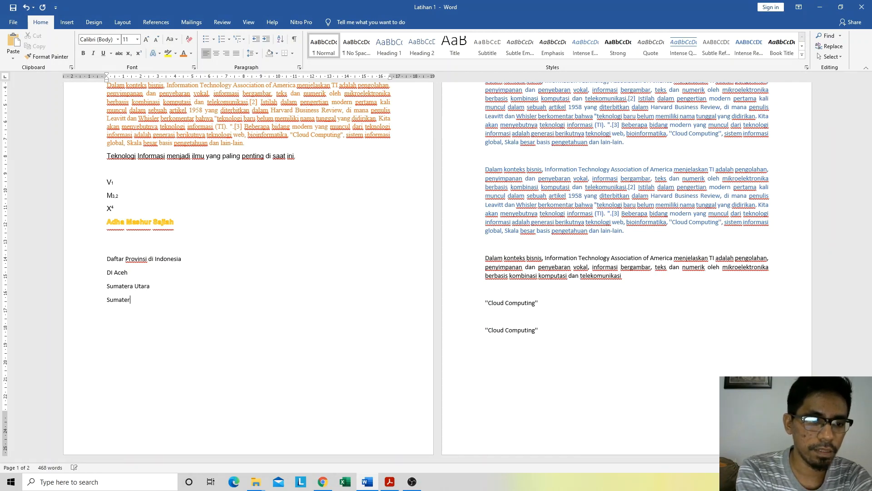
type("a Barat")
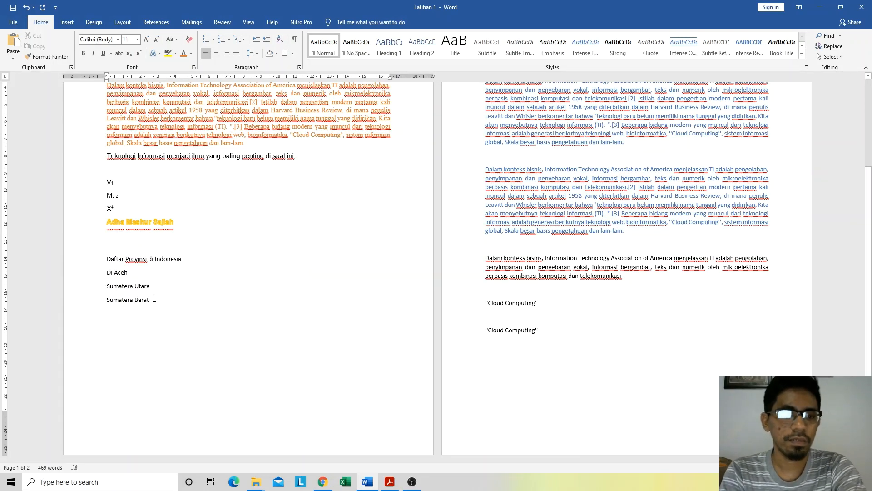
Step: Format the three province lines as a bulleted list with solid round bullets, and look at the bullet library
left_click_drag(151, 300, 102, 275)
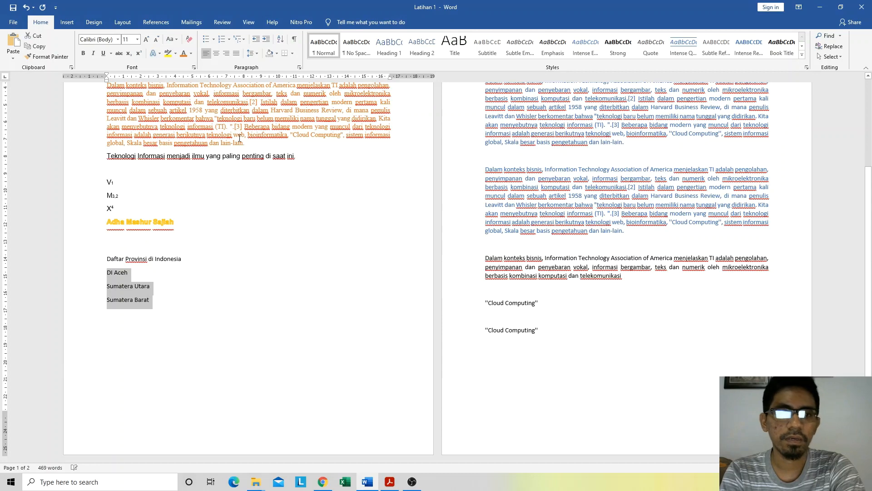
left_click(205, 40)
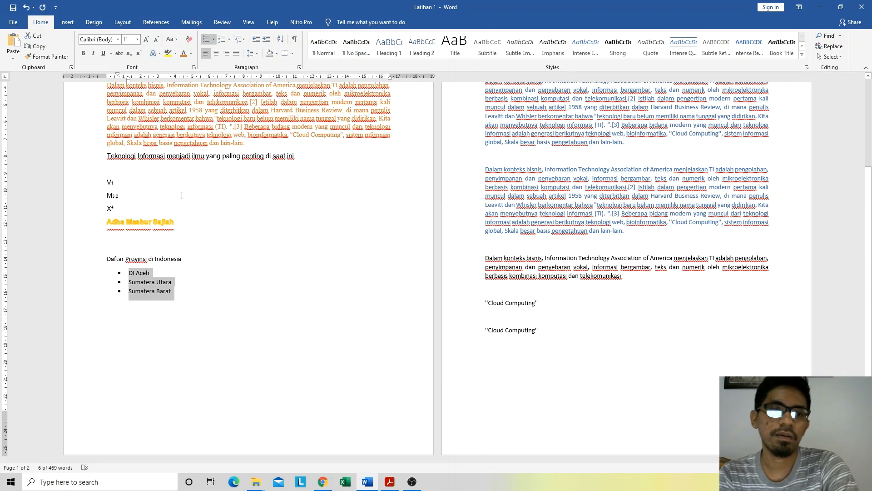
left_click(215, 40)
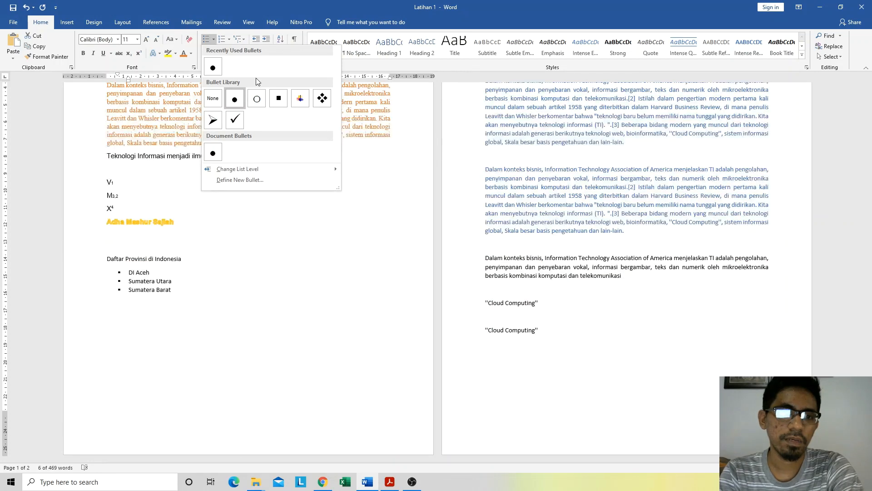
left_click(268, 15)
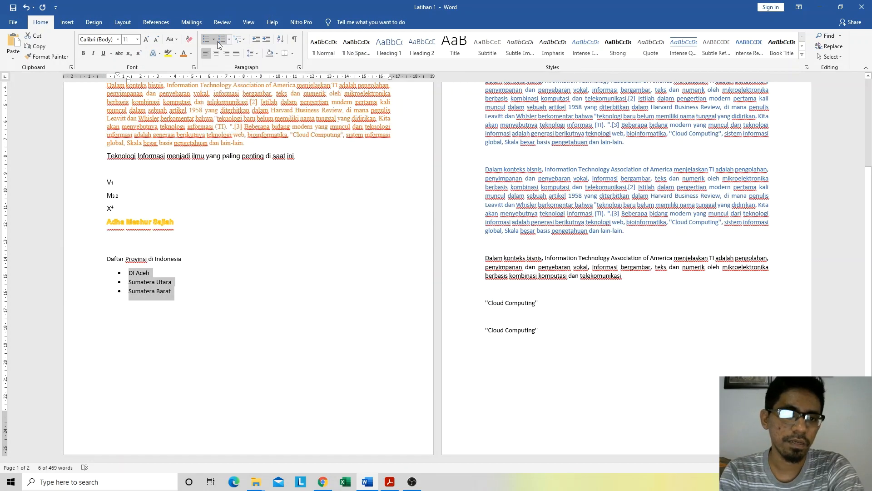
Step: Change the province list's bullets to the solid square style, and then to the four-diamond style
left_click(214, 39)
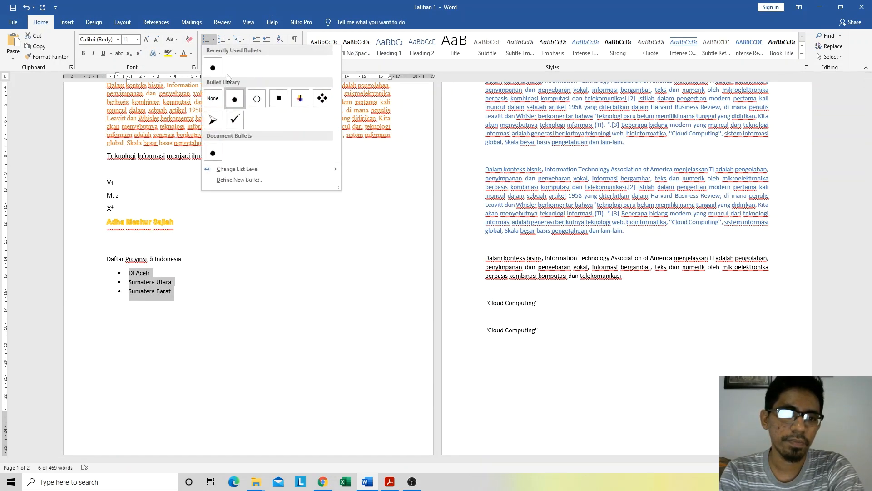
left_click(279, 102)
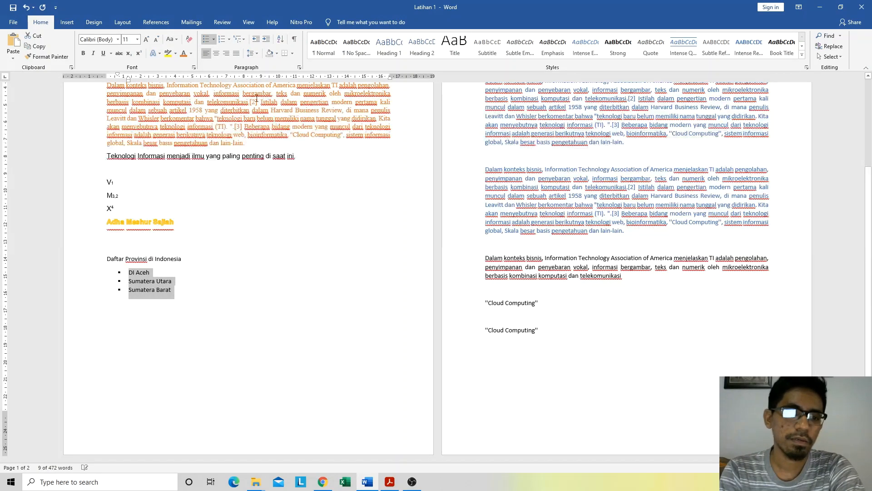
left_click(214, 40)
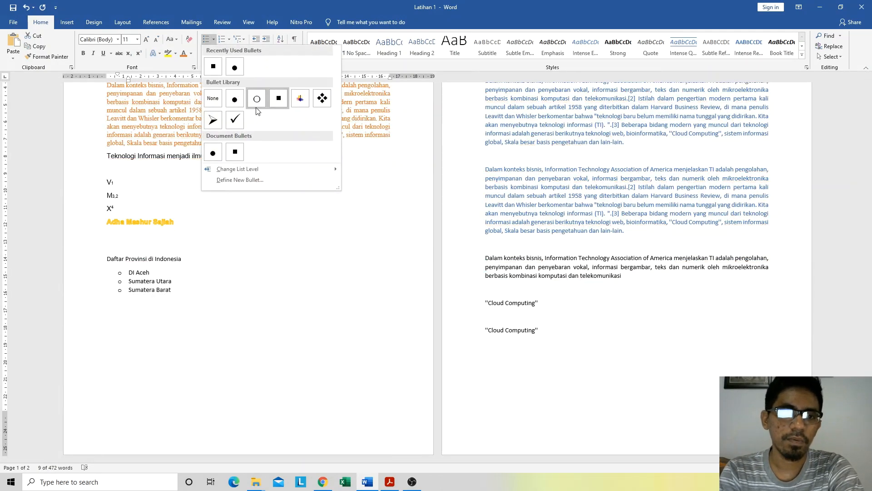
left_click(322, 99)
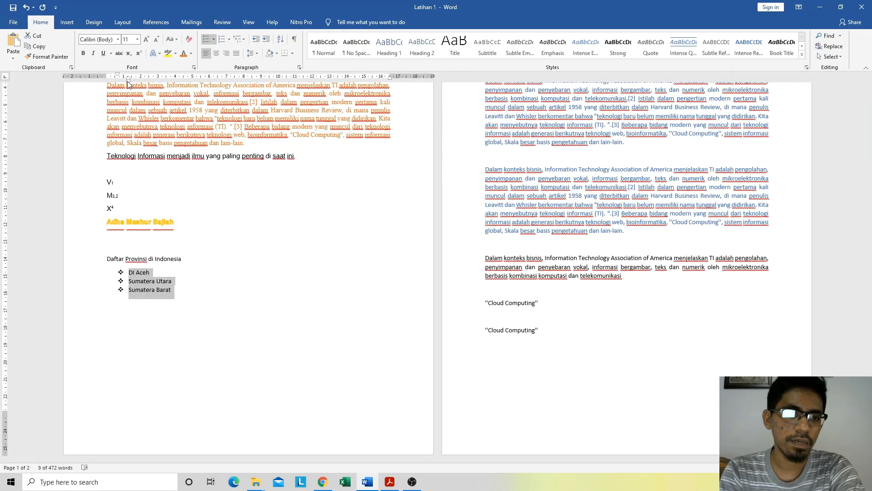
Step: Reduce the province list's left indent so its bullets line up with the page's left margin
left_click_drag(128, 85, 118, 84)
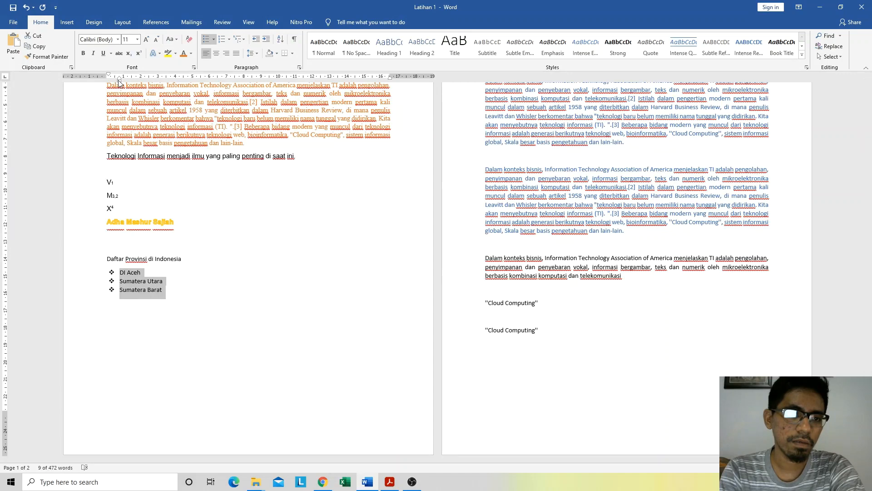
mouse_move(121, 83)
left_mouse_down()
mouse_move(139, 88)
mouse_move(124, 82)
left_mouse_up()
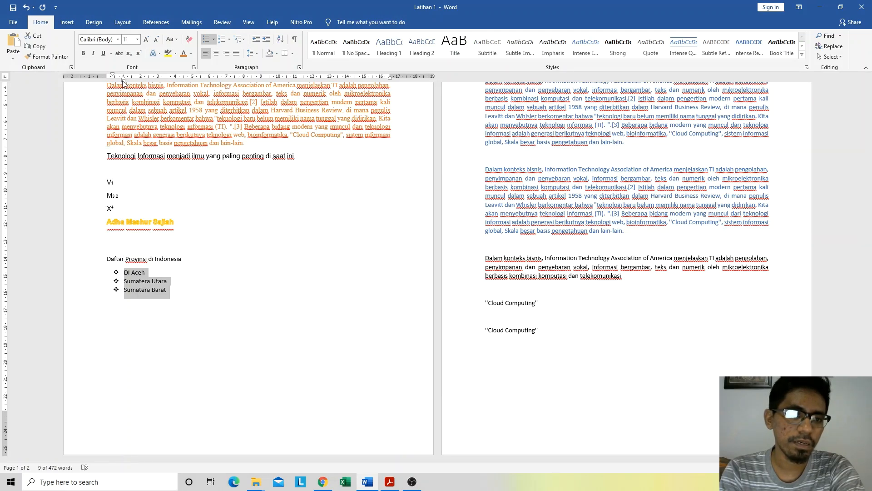
left_click_drag(123, 83, 107, 76)
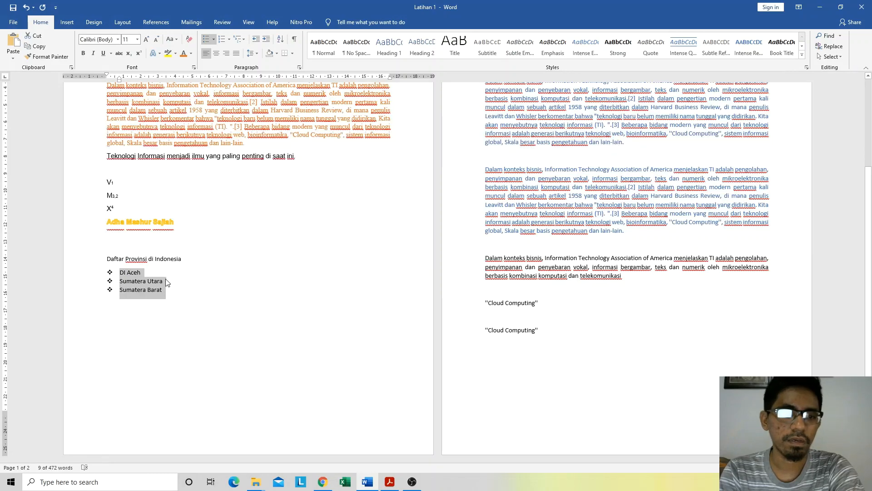
Step: Continue the bulleted list after Sumatera Barat with the items Sumatera Selatan and Riau
left_click(169, 290)
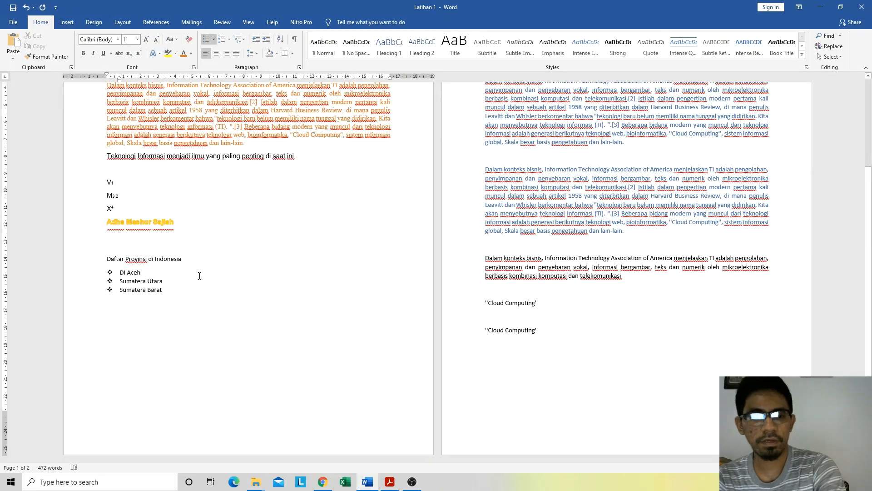
key("Return")
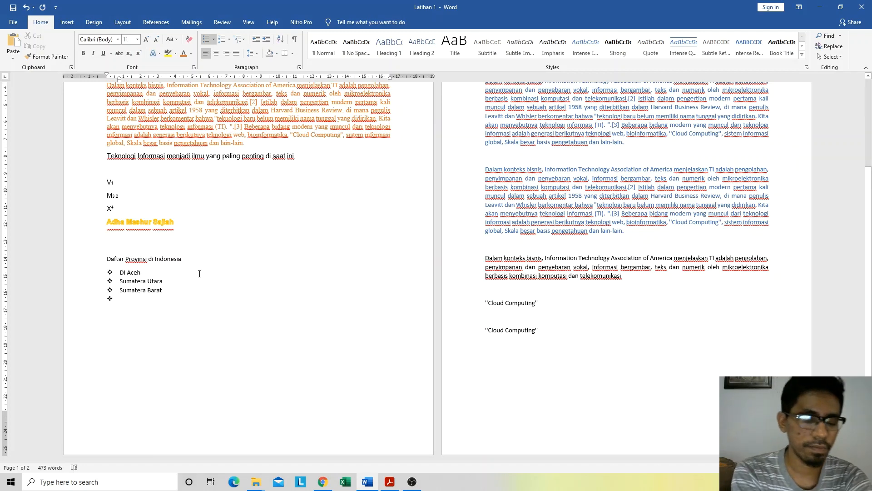
type("S")
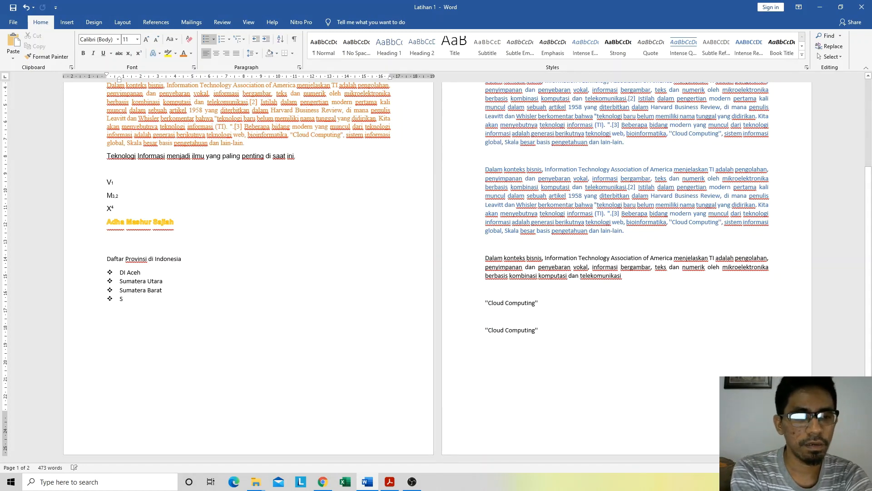
type("umatera S")
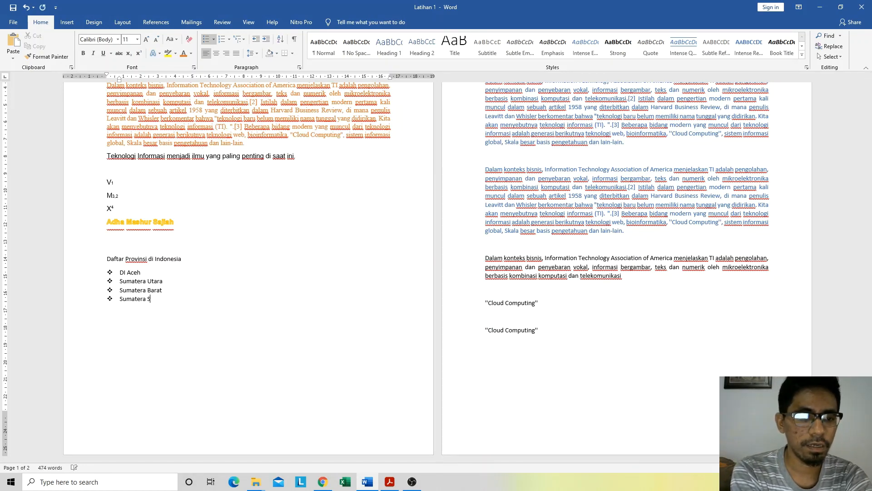
type("elatan R")
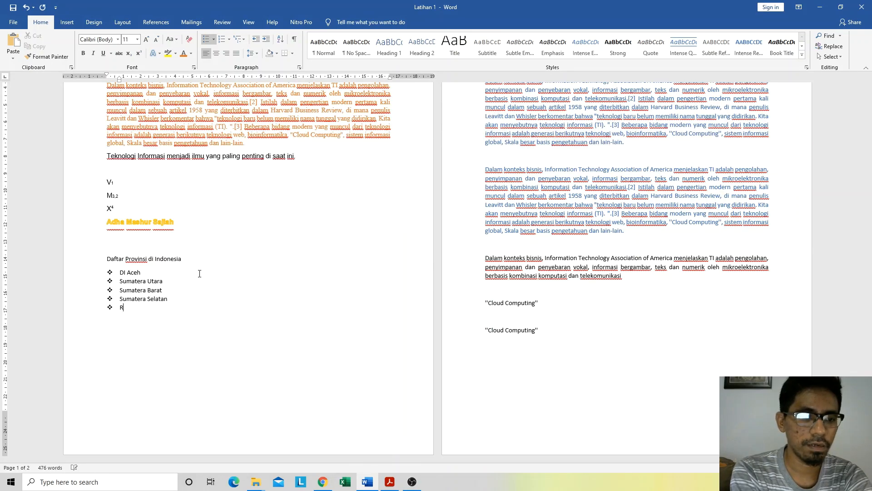
type("iau")
key("Return")
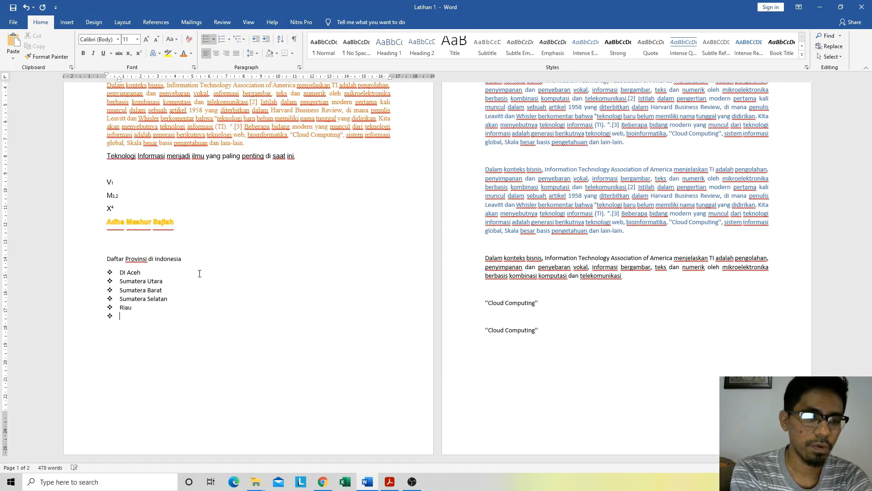
Step: Add DKI Jakarta and Jawa Barat as the last bulleted provinces, and end the list with a plain line below
type("DKI Jakar")
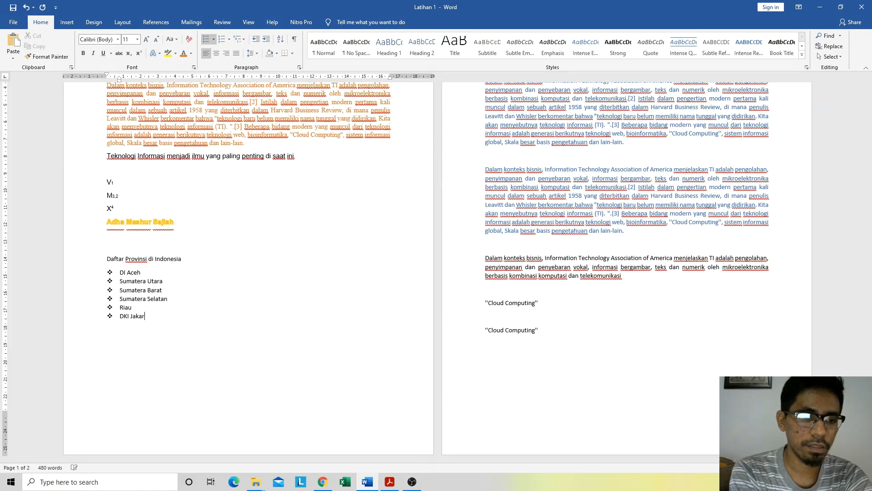
type("ta")
key("Return")
type("Jawa")
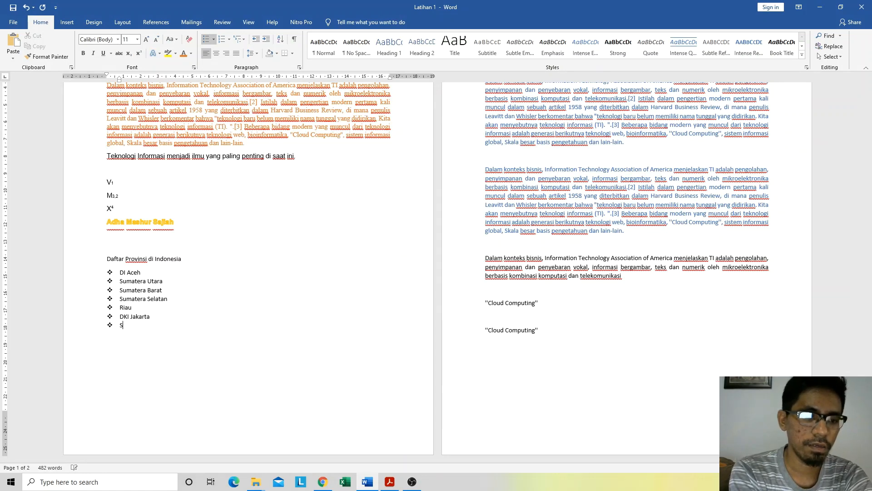
type(" Barat")
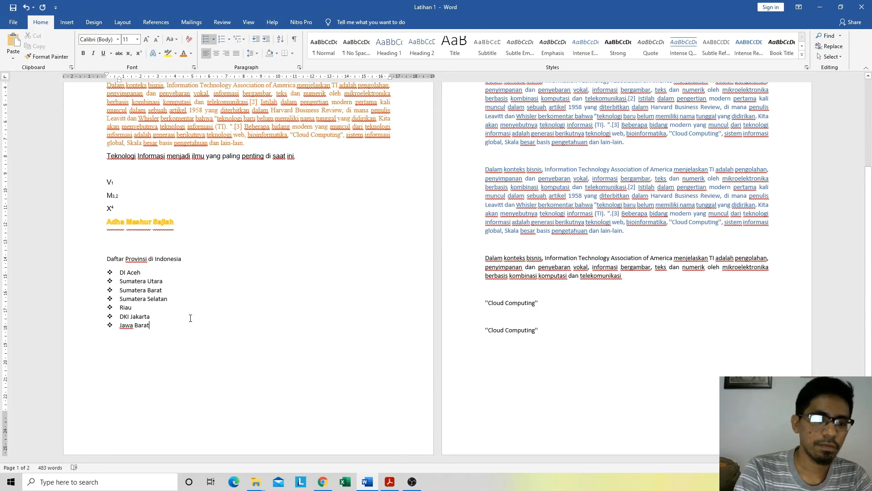
key("Return")
key("Return")
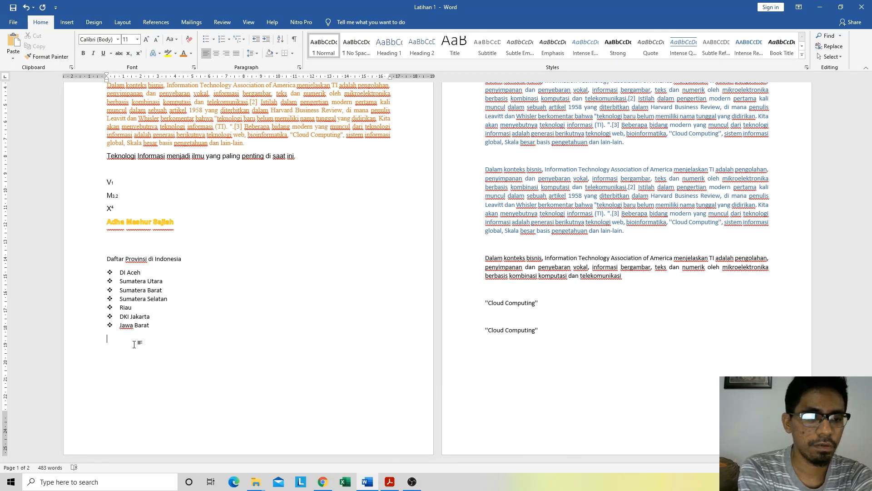
Step: Enter the heading "Daftar Kota Besar di Indonesia" on the plain line below the province list
type("Kota")
key("BackSpace")
key("BackSpace")
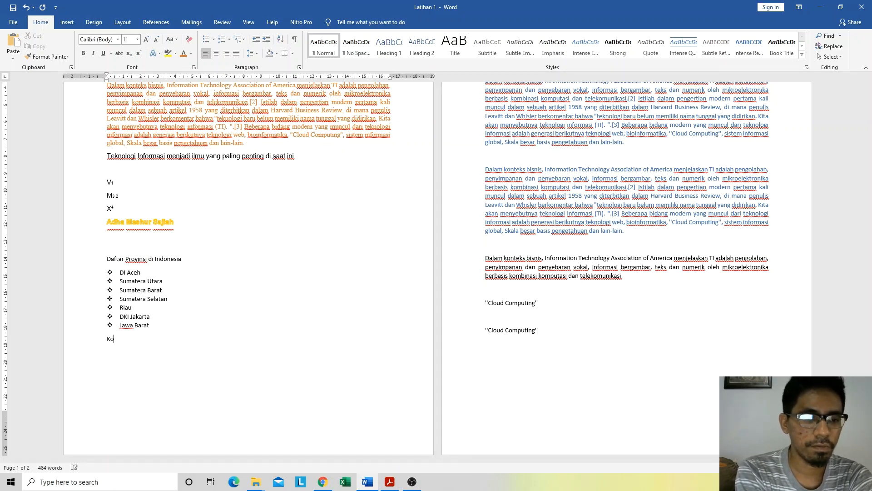
key("BackSpace")
key("BackSpace")
type("Daftar ")
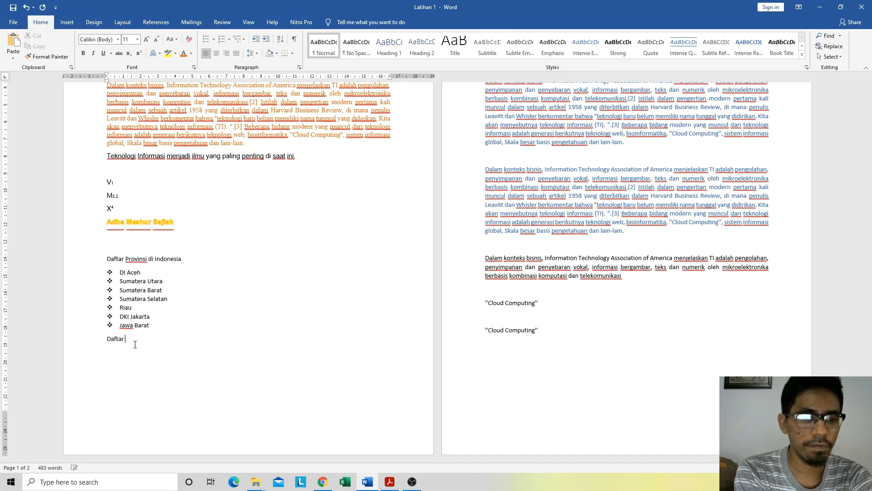
type("Kota Besasr")
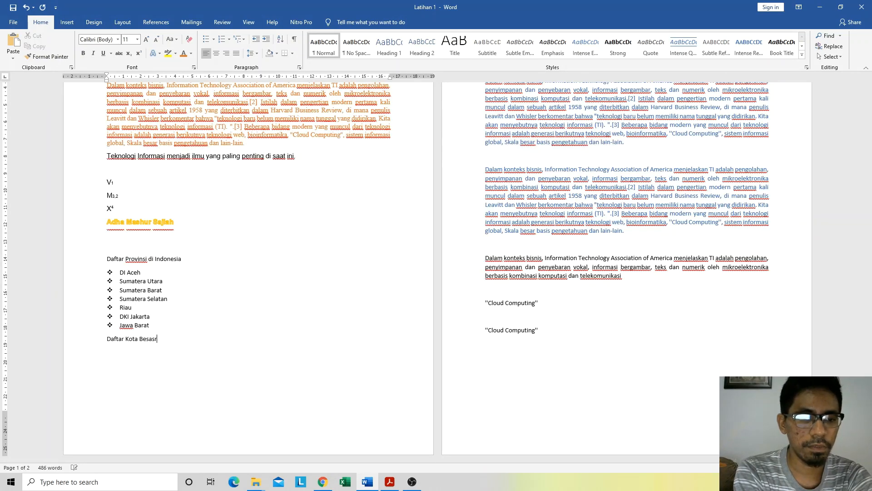
key("BackSpace")
key("BackSpace")
type("r di In")
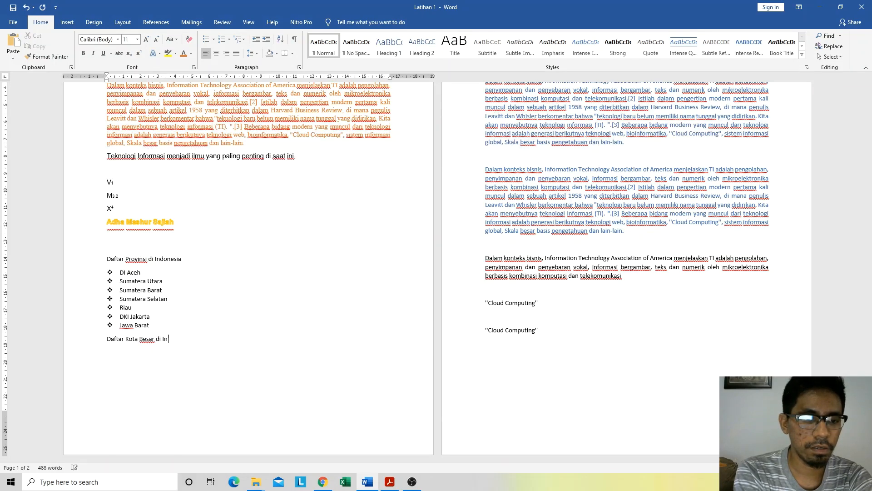
type("donesia")
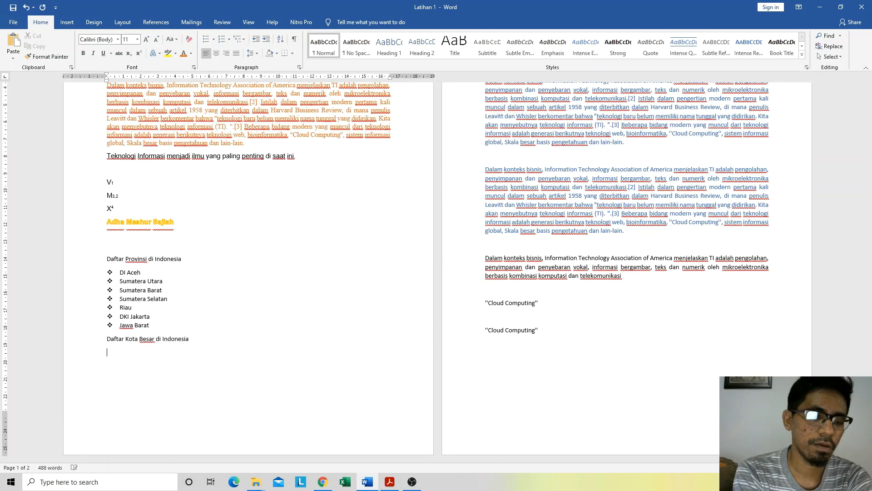
Step: List the cities Jakarta, Surabaya and Bandung on separate lines below the heading "Daftar Kota Besar di Indonesia"
key("Return")
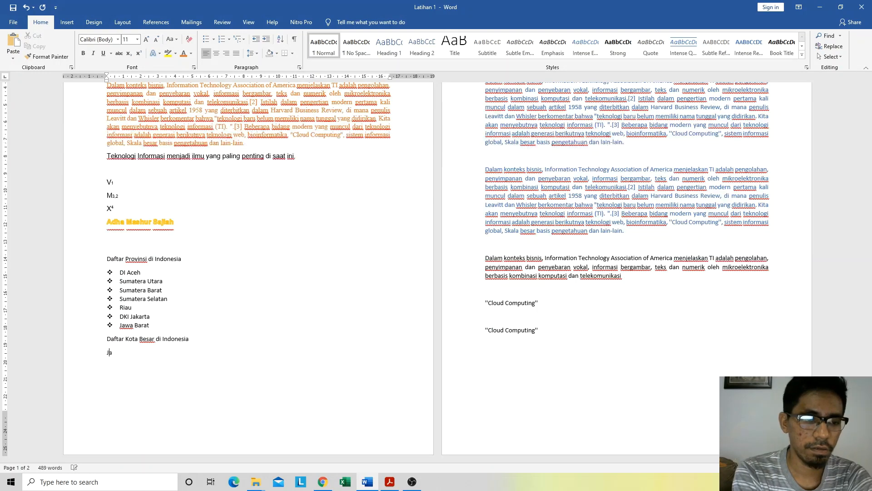
type("Jakrt")
key("BackSpace")
key("BackSpace")
type("arta")
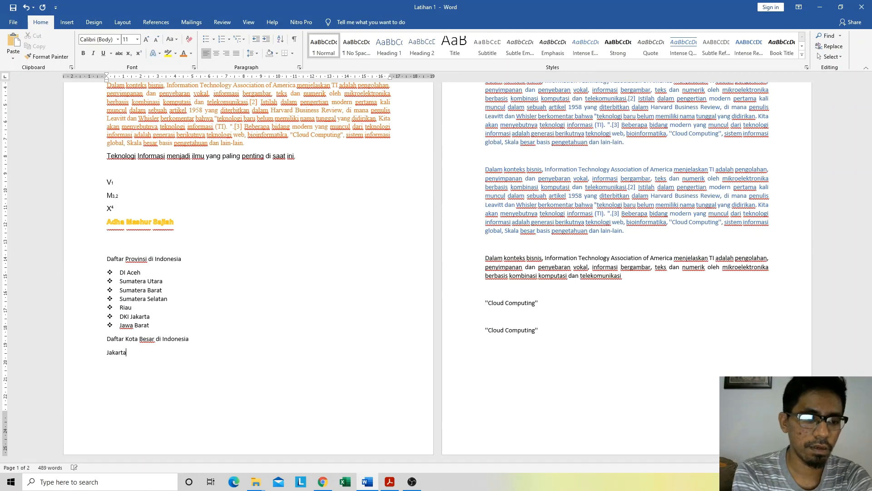
key("Return")
type("Surabaya ")
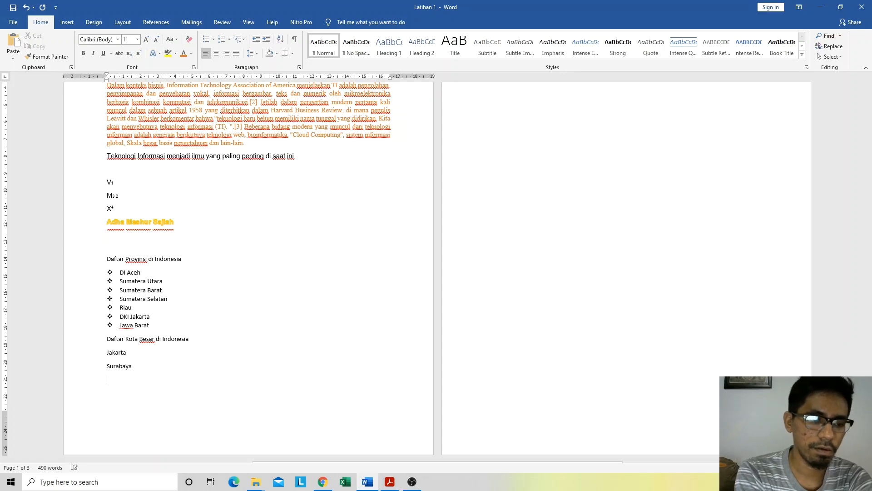
type("Bandung")
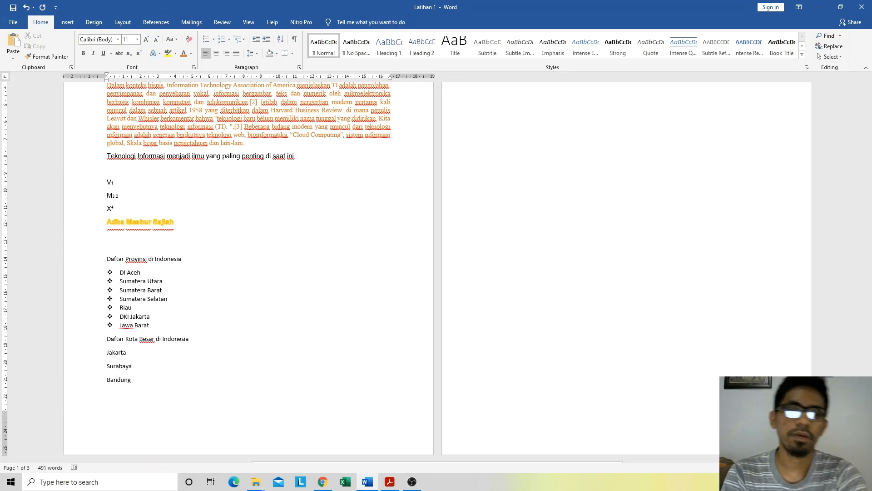
Step: Turn the Jakarta, Surabaya and Bandung lines into a numbered list in the 1. 2. 3. format
left_click_drag(135, 381, 96, 354)
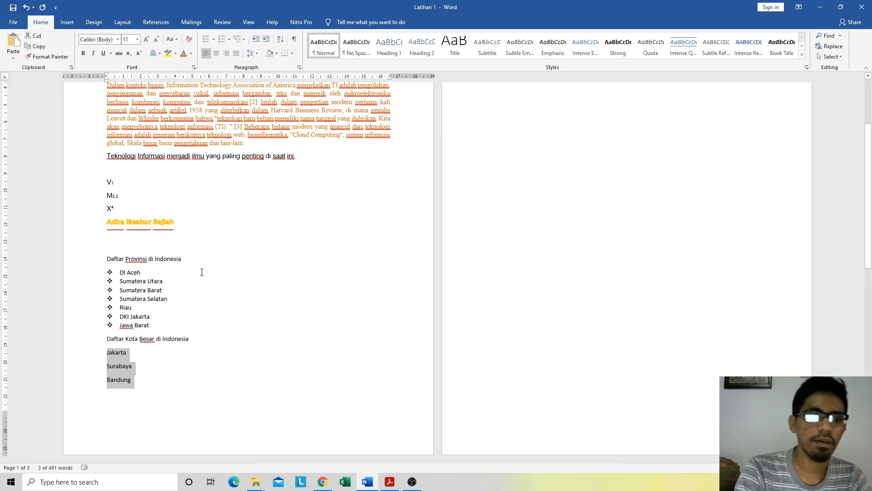
left_click(229, 39)
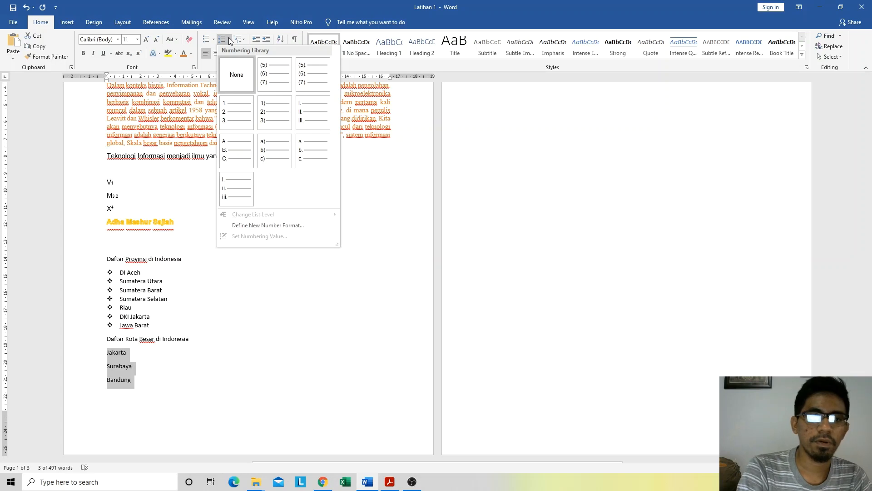
left_click(242, 113)
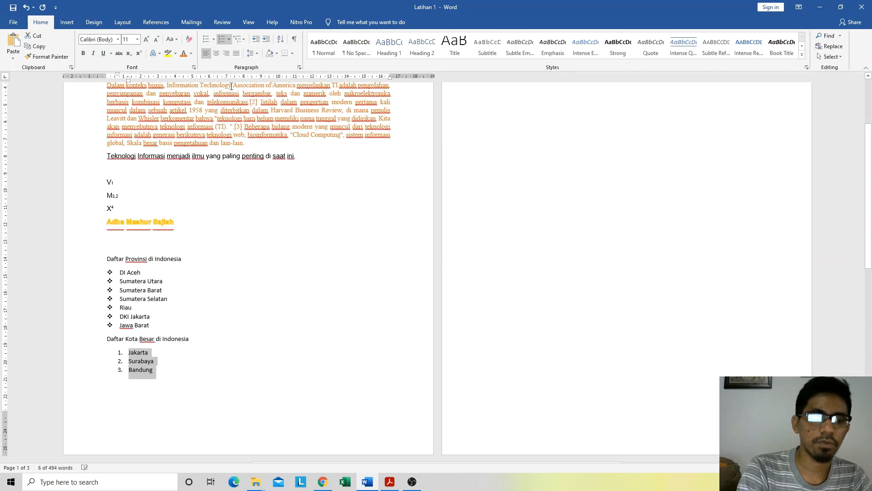
Step: Try the 1) 2) 3) and A. B. C. number formats on the city list
left_click(230, 37)
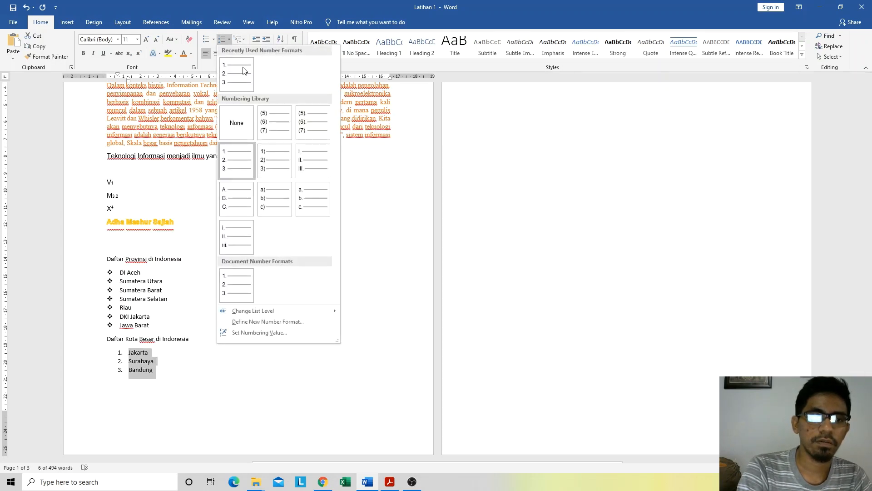
left_click(272, 165)
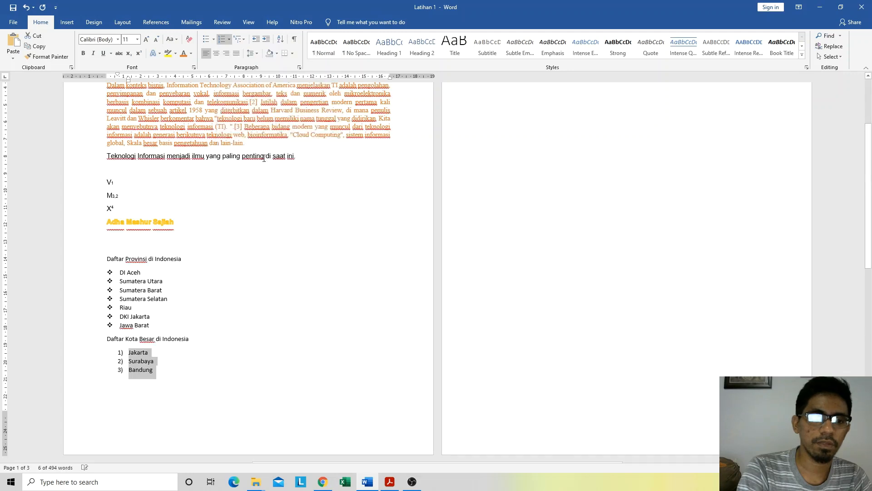
left_click(229, 39)
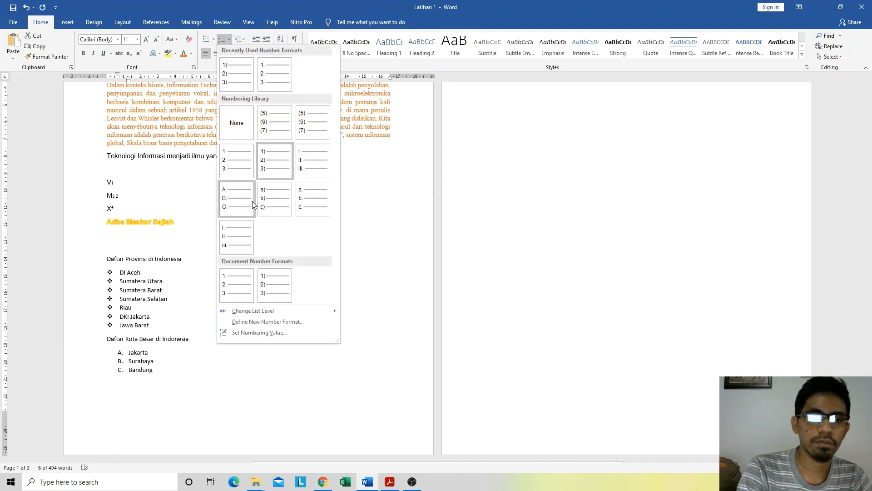
left_click(239, 195)
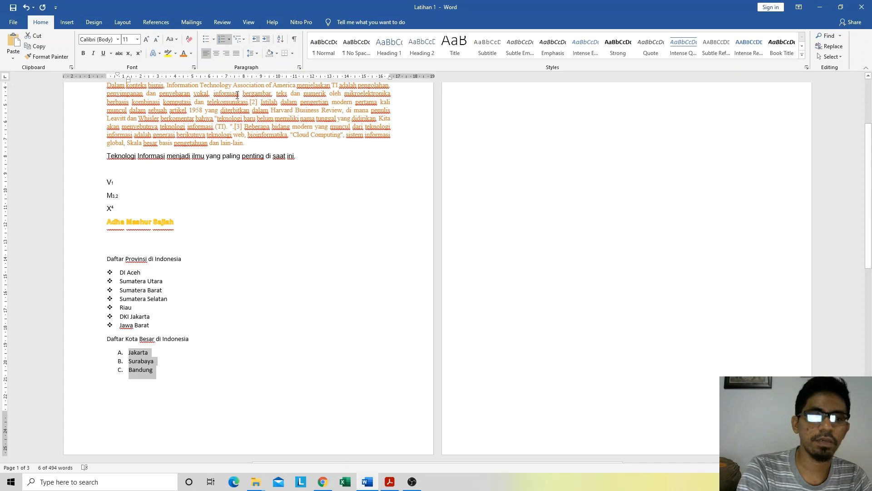
Step: Change the city list's numbering to the uppercase Roman numeral format I. II. III
left_click(229, 39)
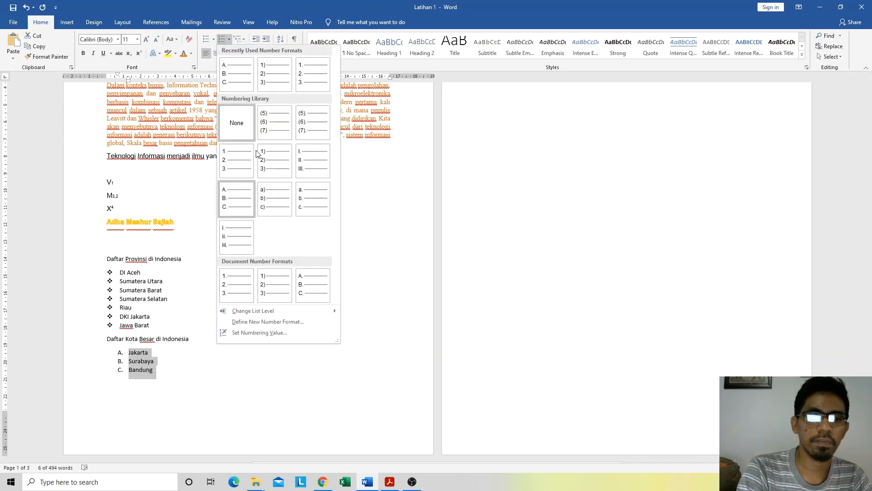
left_click(304, 159)
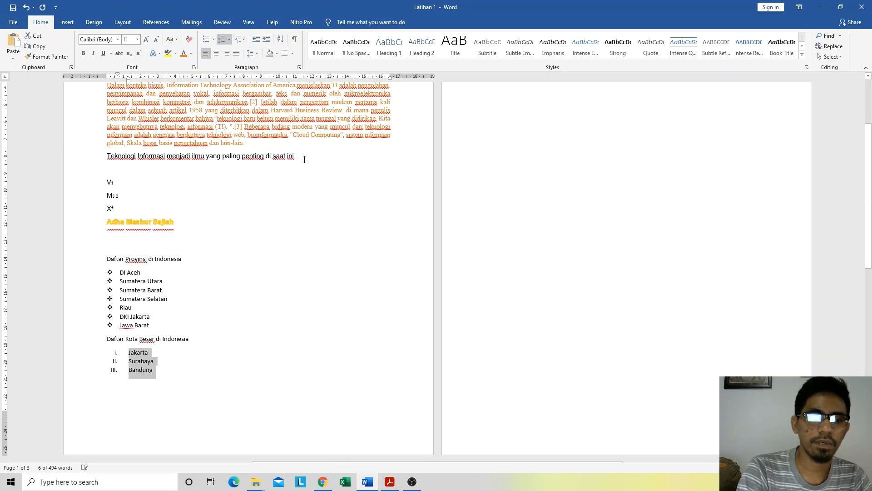
left_click(230, 39)
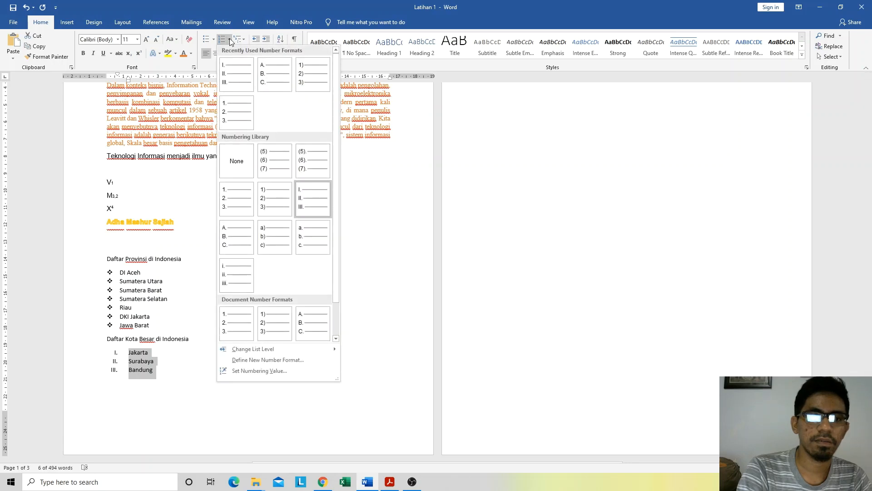
left_click(245, 71)
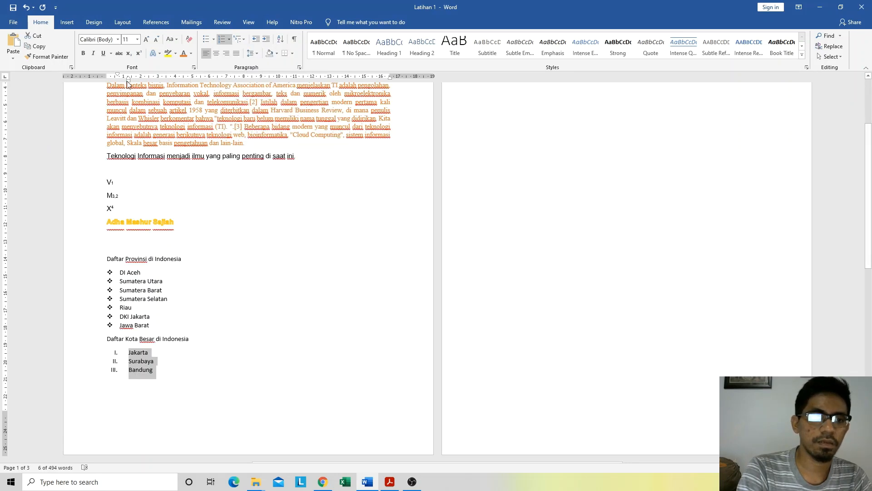
Step: Reduce the city list's left indent so its city names line up with the province names above
left_click_drag(129, 81, 121, 80)
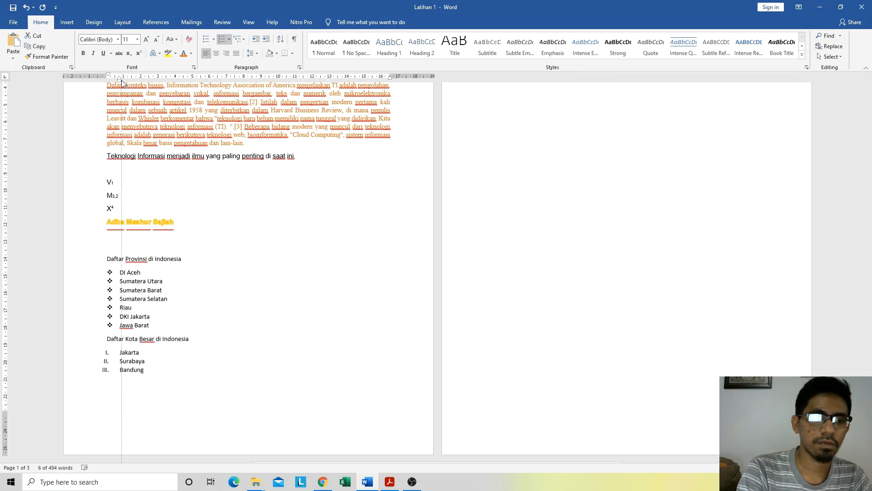
left_click_drag(122, 80, 106, 76)
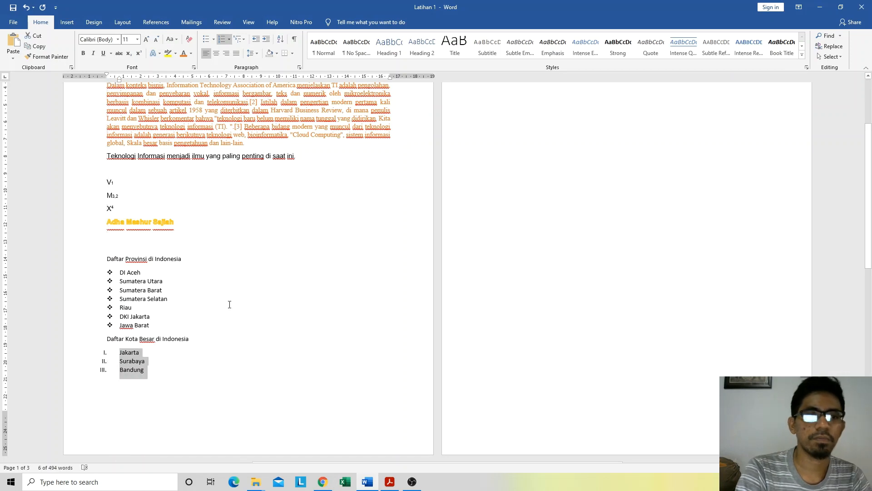
left_click(216, 353)
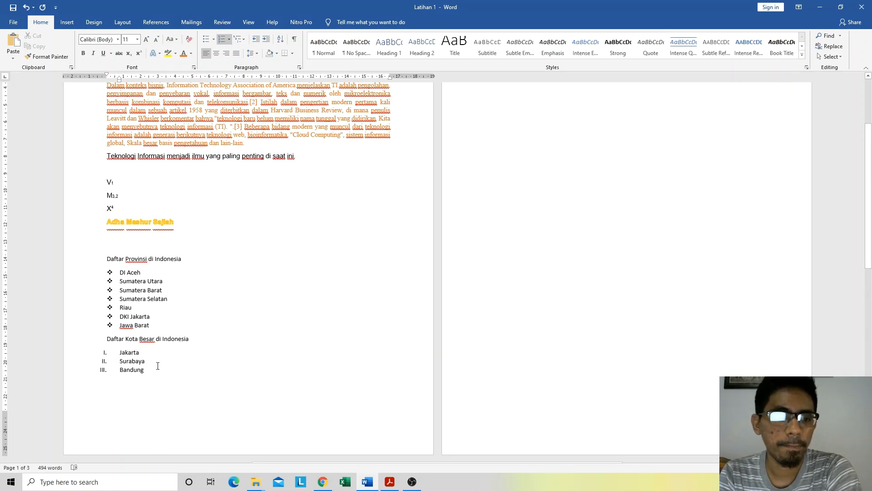
Step: End the city list with a plain, unnumbered line after Bandung
scroll(158, 368, "down", 2)
scroll(159, 363, "up", 7)
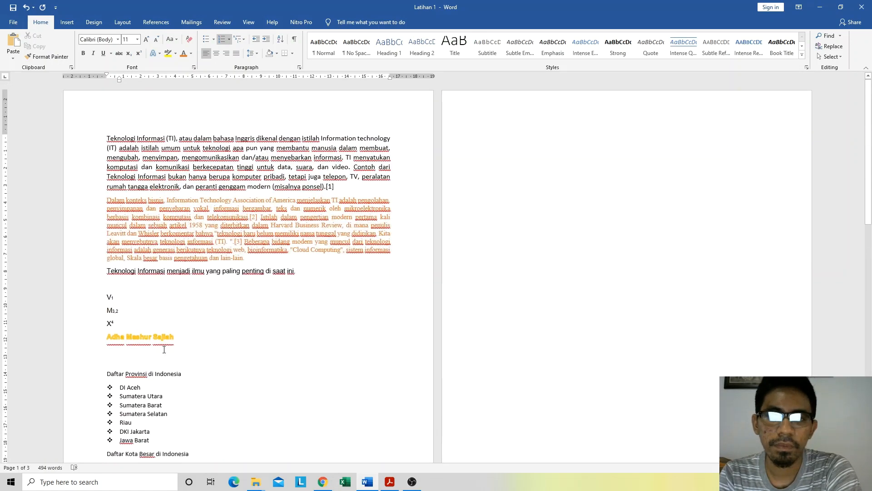
scroll(165, 356, "down", 7)
scroll(165, 356, "down", 3)
scroll(172, 304, "up", 5)
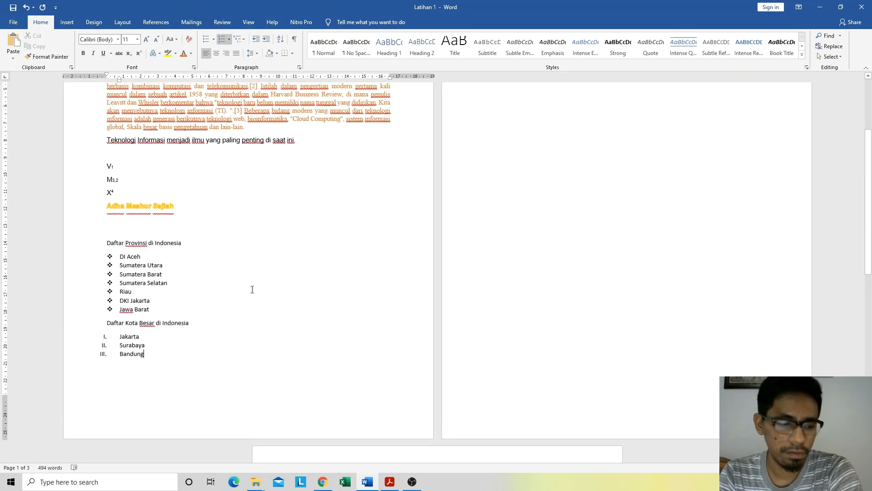
key("Return")
scroll(620, 209, "up", 2)
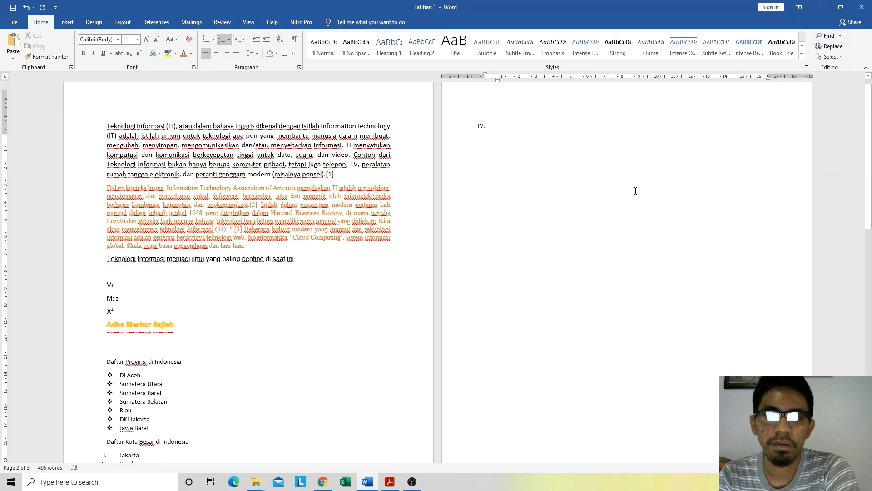
key("BackSpace")
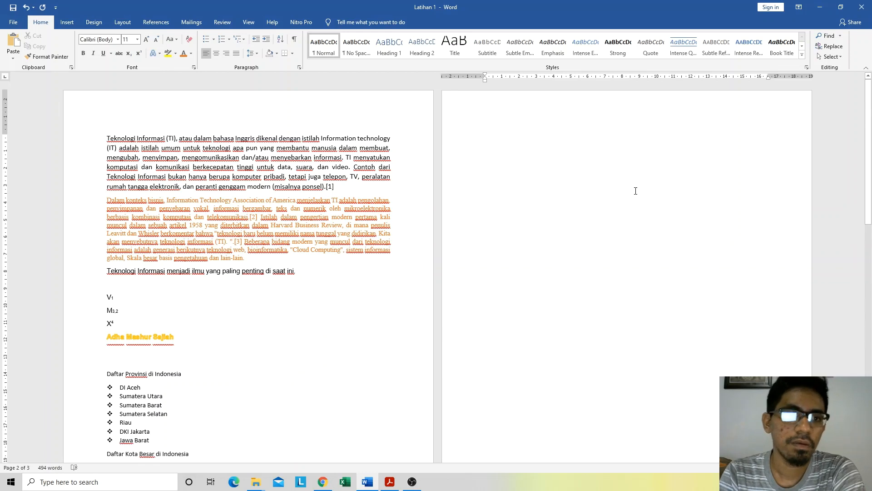
left_click(237, 40)
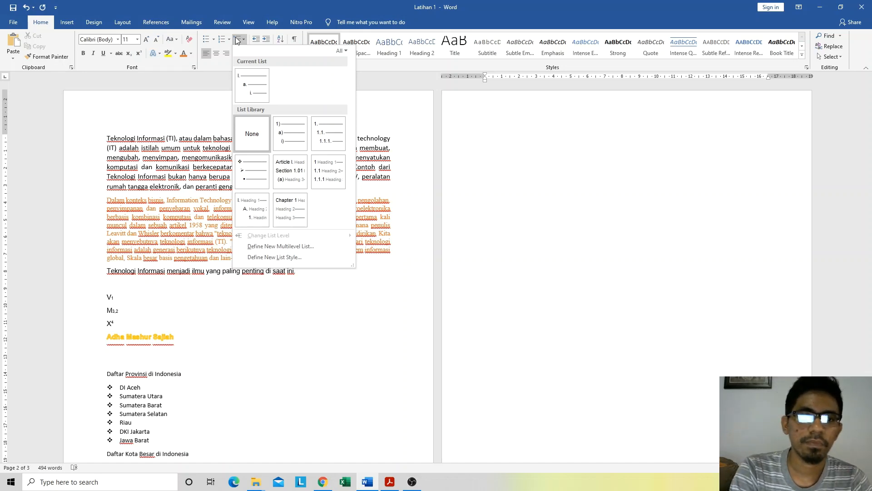
left_click(237, 40)
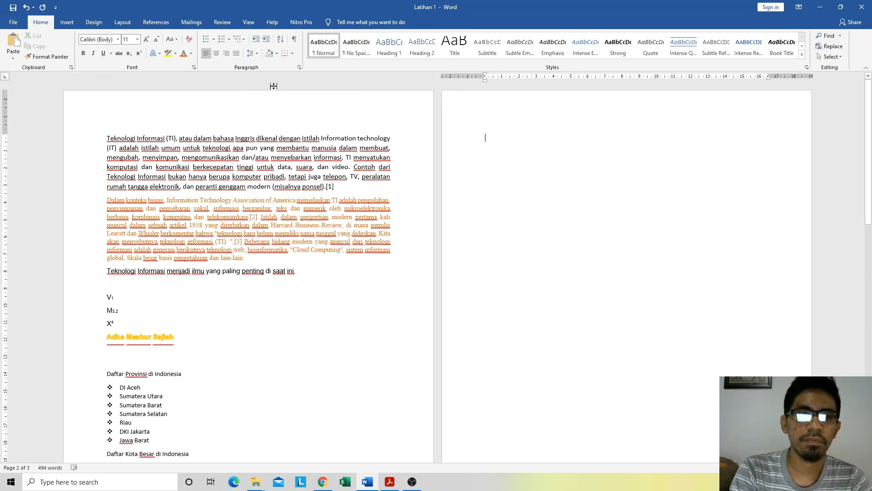
scroll(162, 283, "down", 4)
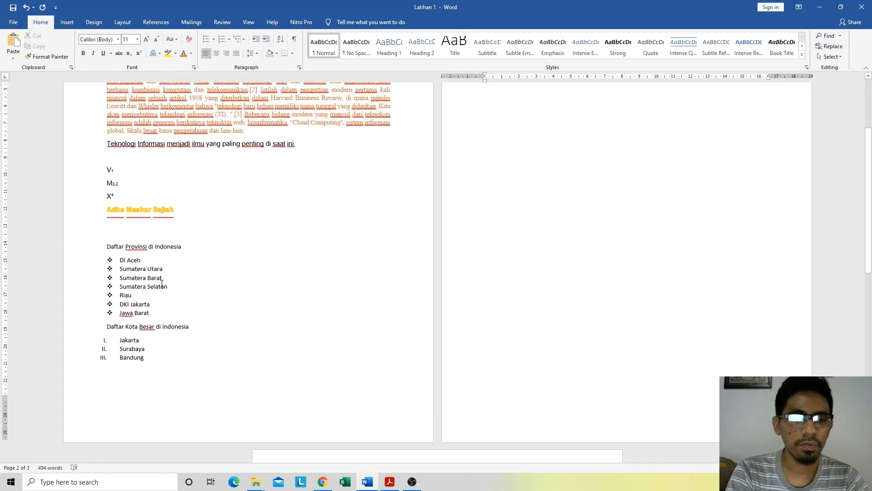
scroll(162, 284, "up", 4)
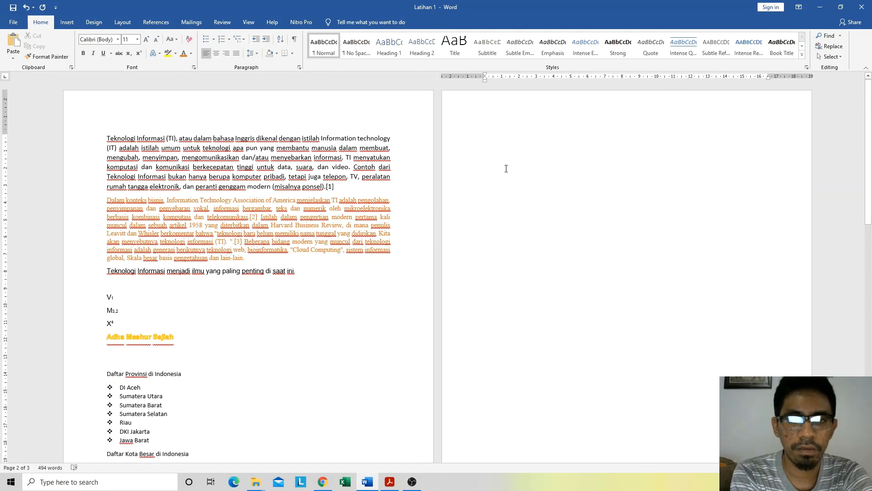
Step: Enter the heading "Daftar Fakultas UHO" on the plain line after the city list, followed by a new line
type("Dafta")
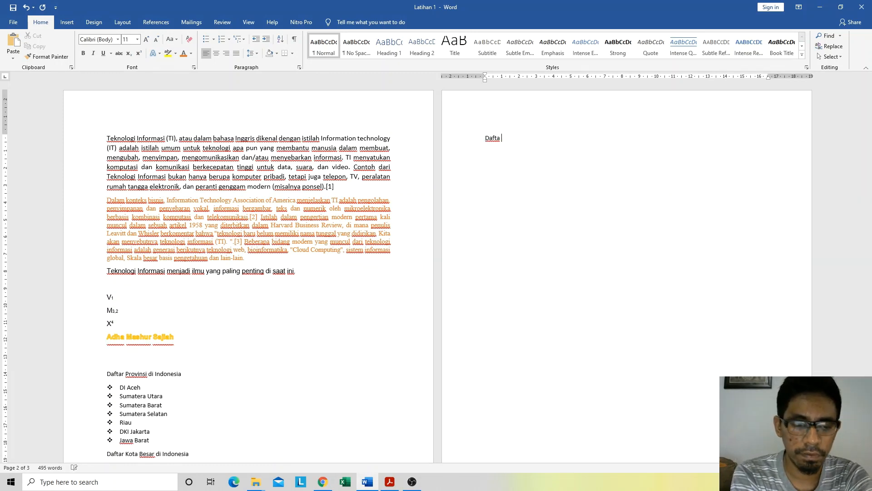
type("r Fakultas")
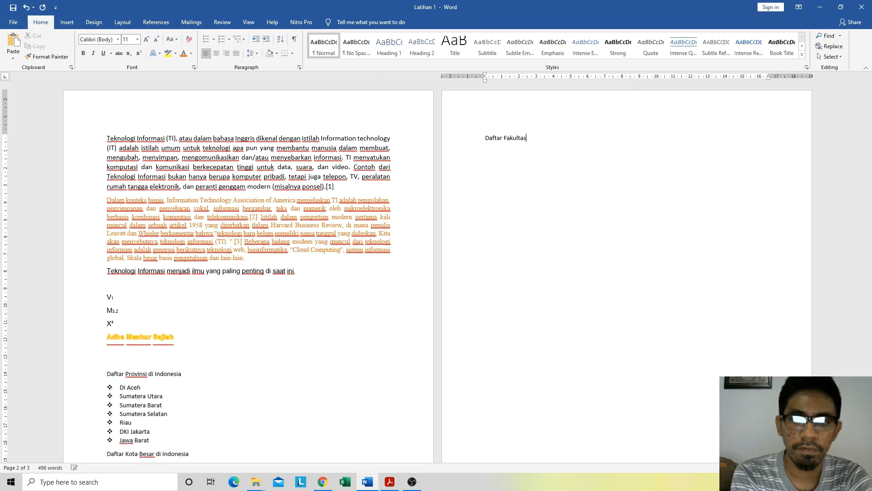
type(" UHO")
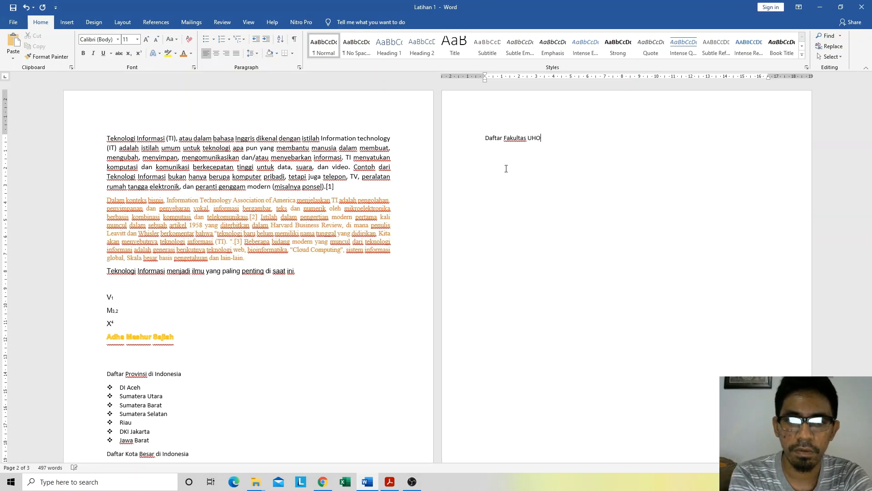
key("BackSpace")
key("BackSpace")
key("BackSpace")
type("UHO")
key("Return")
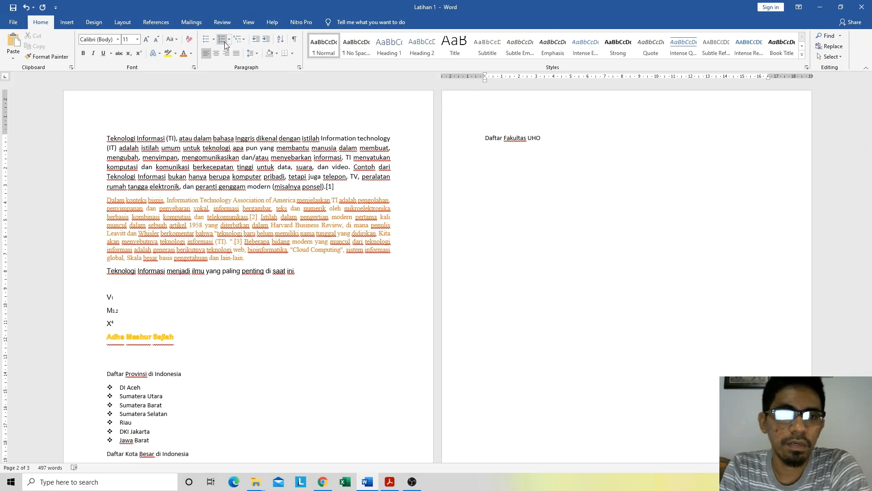
Step: Start a multilevel list in the 1) a) i) format below the heading, with "Fakultas Teknik" as item 1 and an empty second item
left_click(238, 40)
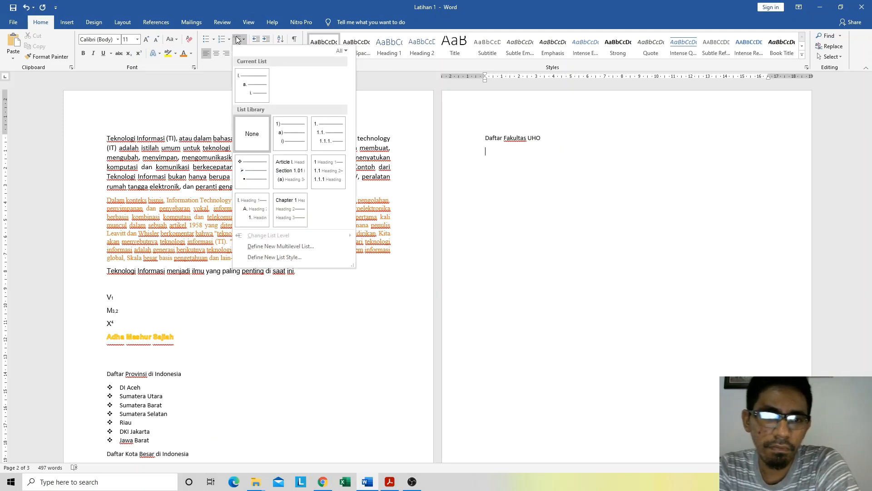
left_click(299, 133)
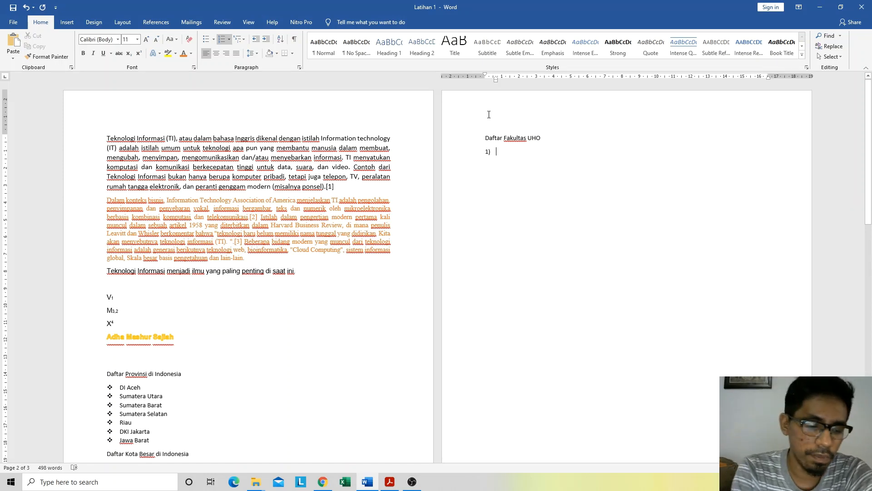
type("Fakultas T")
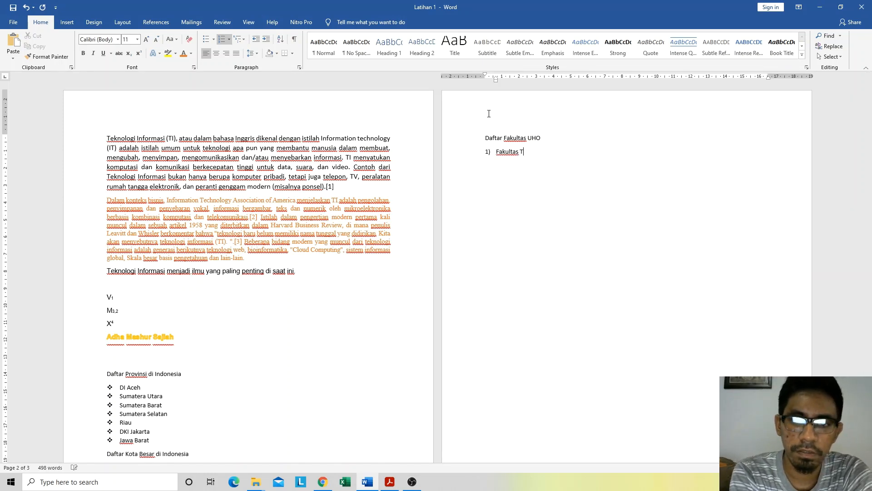
type("eknik")
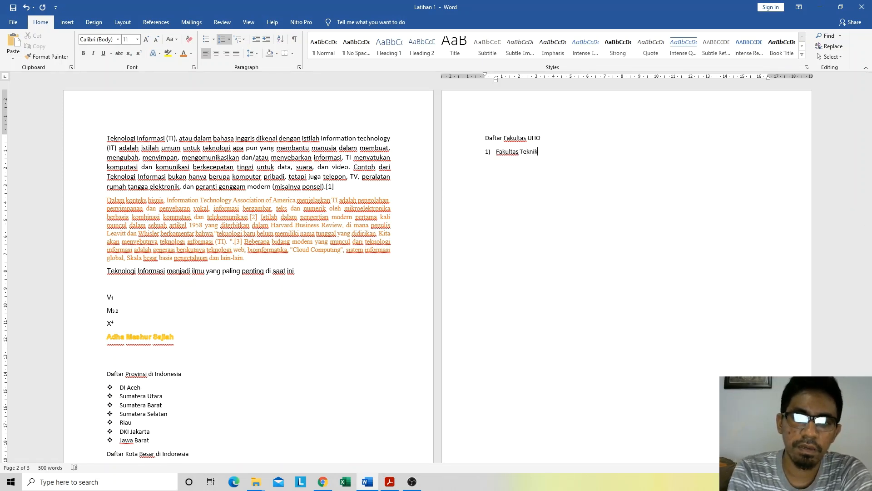
key("Return")
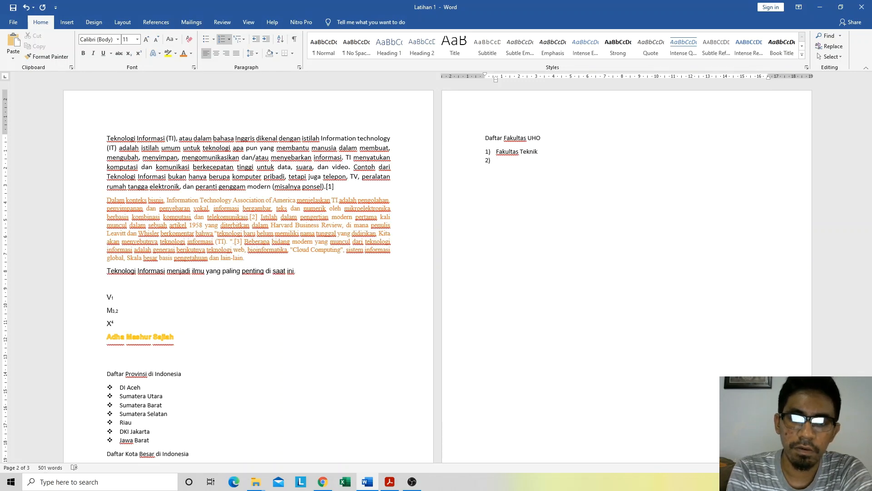
Step: Enter "Fakultas Ekonomi dan Bisnis" as item 2 of the faculty list, followed by an empty third item
type("F")
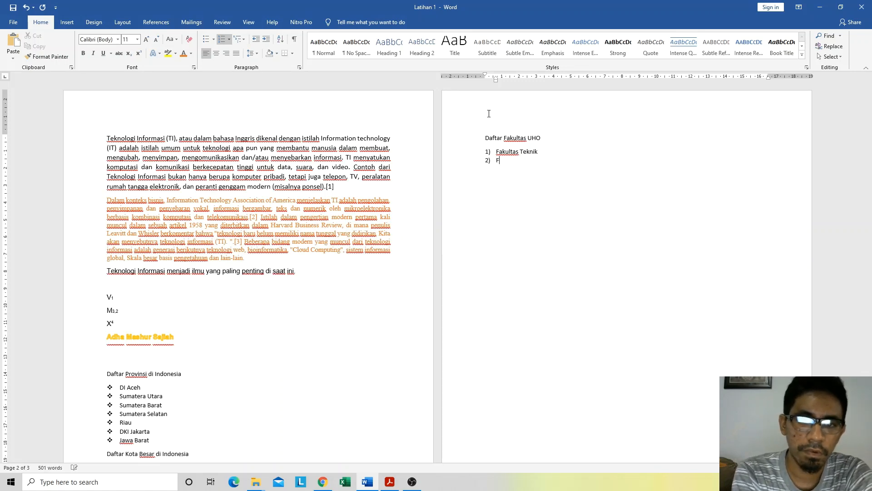
type("akultas Ekonomi")
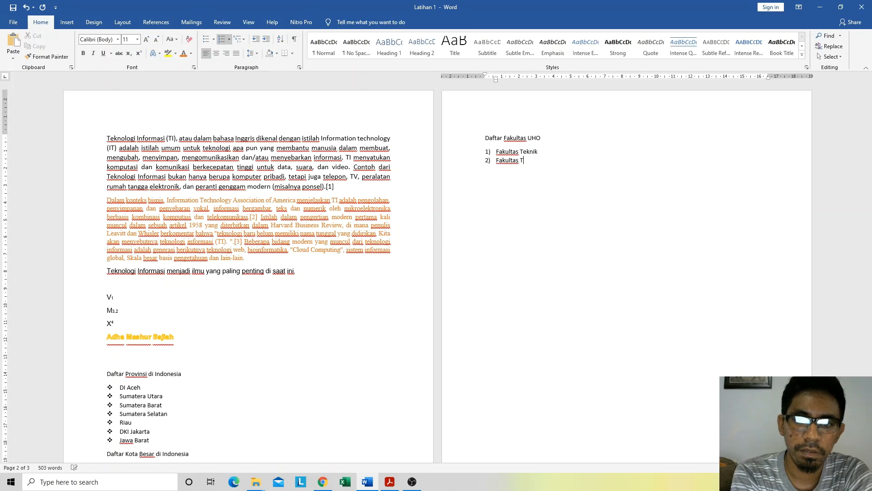
type(" dan ")
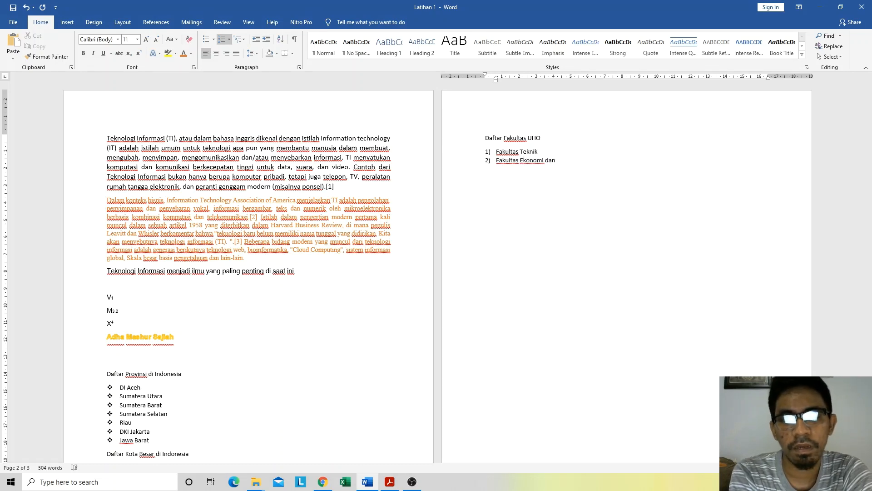
type("Bisinis")
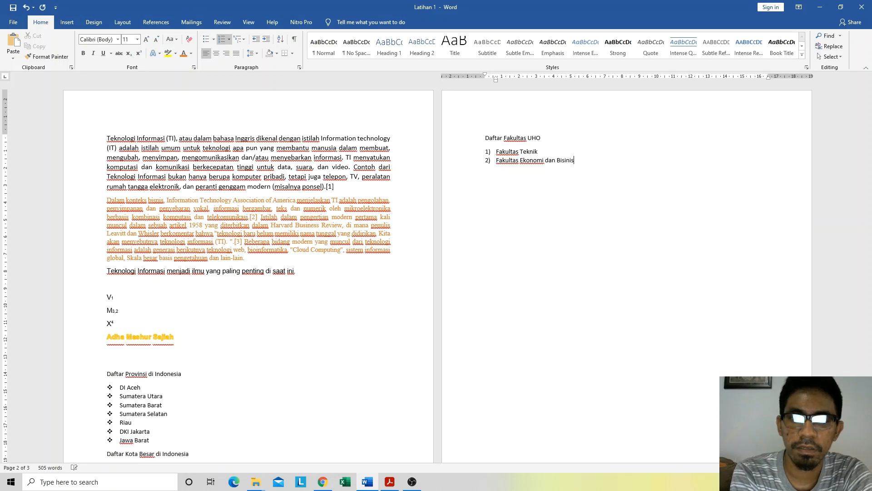
key("BackSpace")
key("BackSpace")
key("BackSpace")
type("nis")
key("Return")
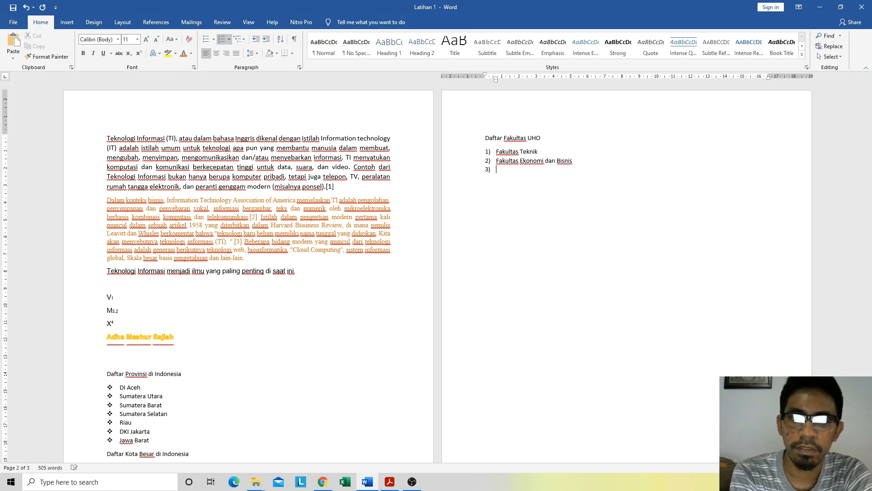
Step: Enter "Fakultas Ilmu Sosial dan Ilmu Politik" as item 3 of the faculty list
type("Fakultas")
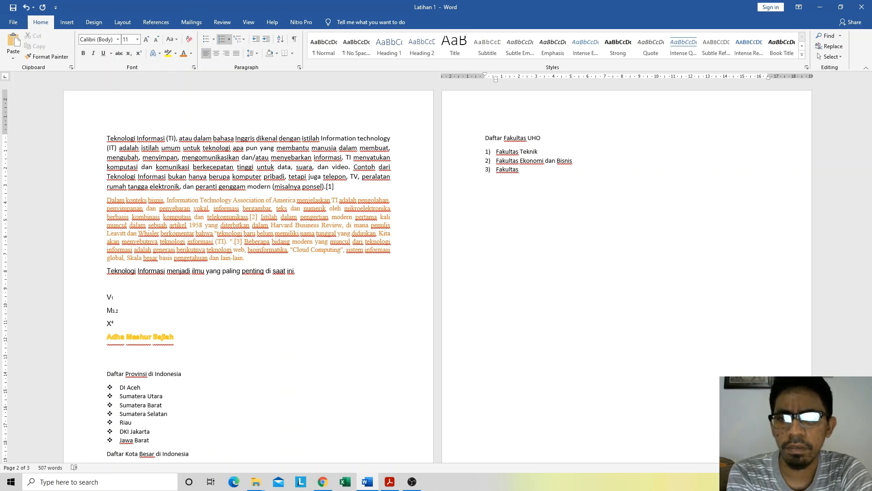
type(" Ilmu So")
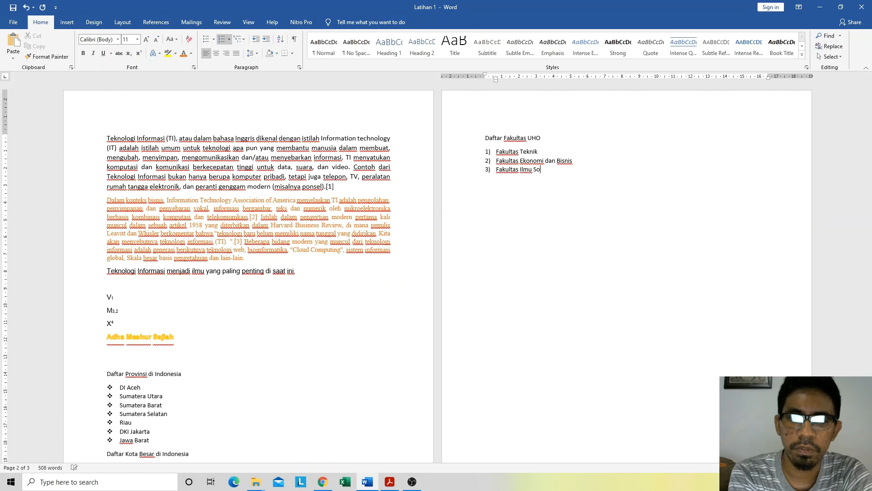
type("sial dan Ilmu Politik")
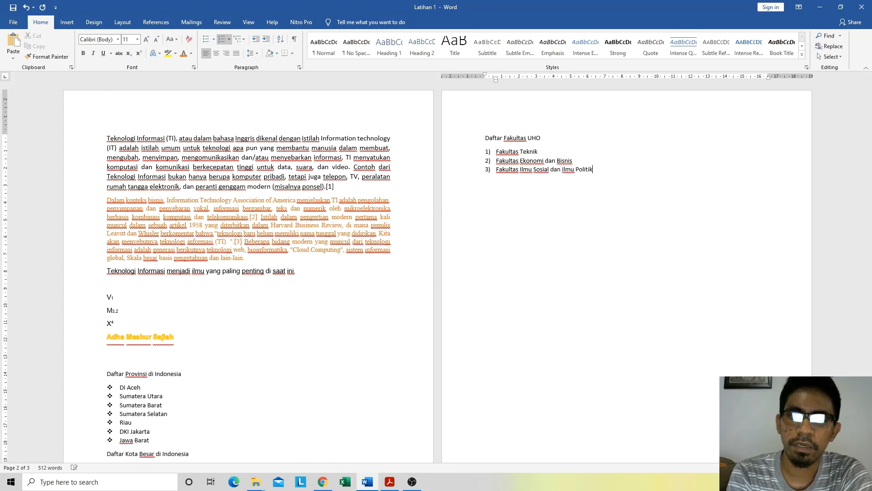
Step: Insert an empty item below Fakultas Teknik and change the list to the 1. 1.1. 1.1.1. multilevel format
left_click(538, 152)
key("Return")
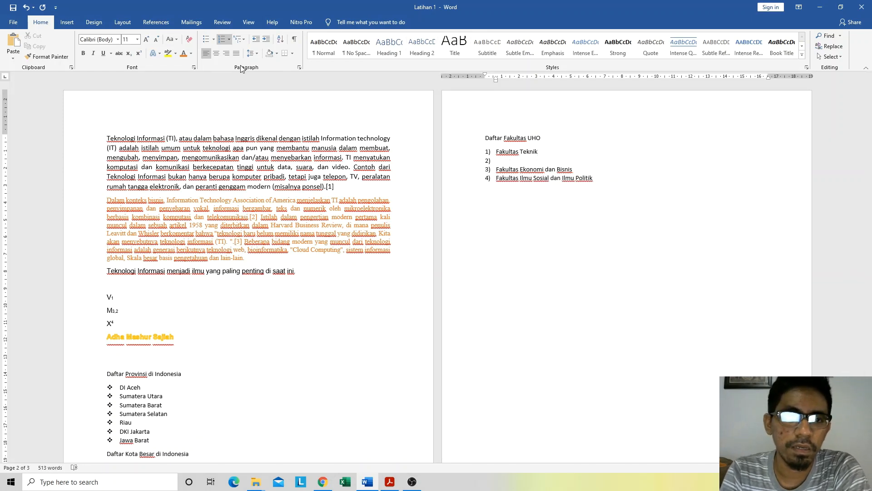
left_click(235, 39)
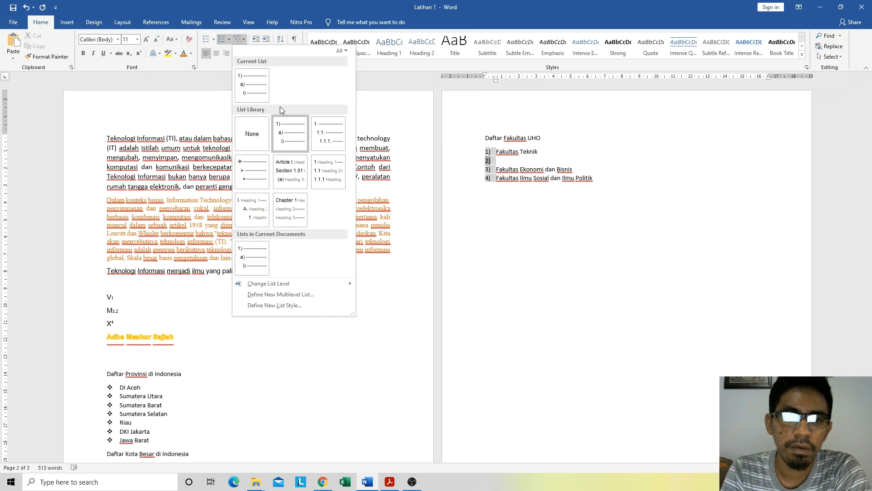
left_click(294, 132)
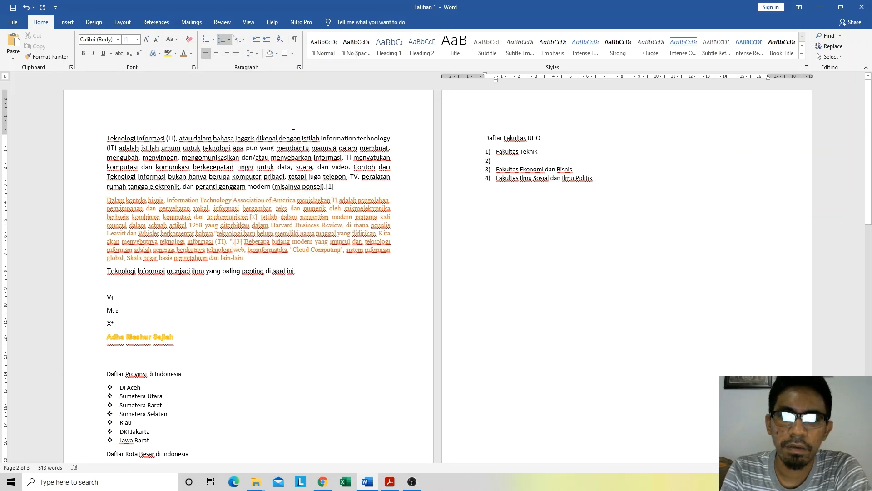
left_click(237, 39)
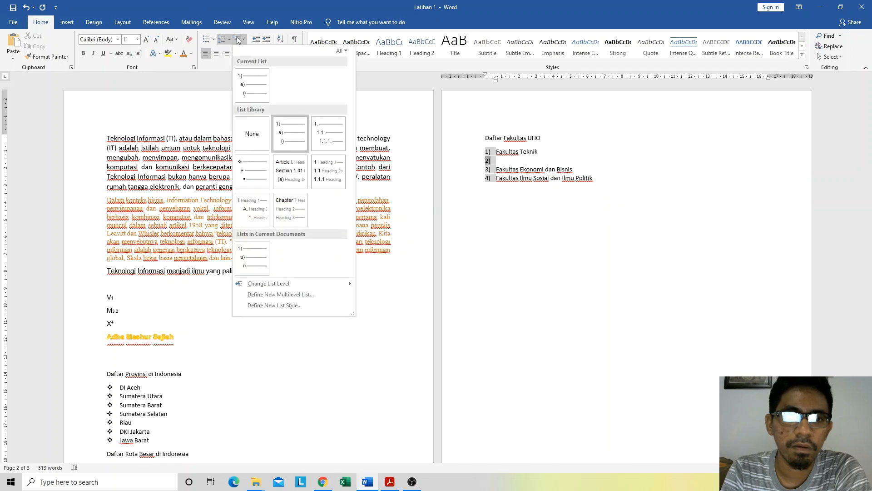
left_click(331, 134)
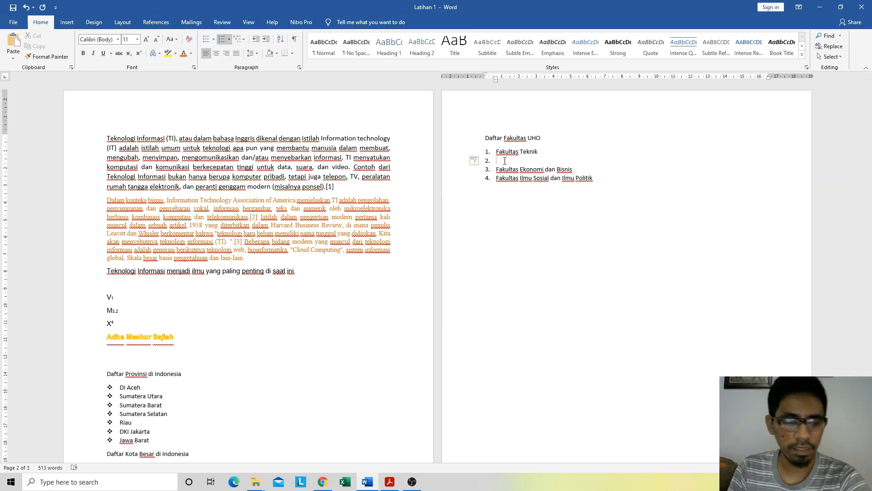
Step: Demote the empty item under Fakultas Teknik to the second level and enter sub-items "Teknik Informatika" and "Teknik Elektro"
key("Tab")
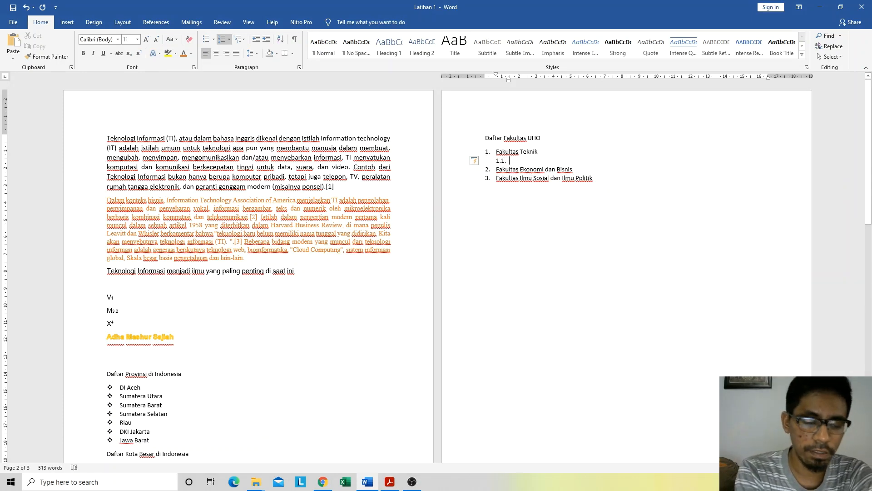
type("Teknik Inf")
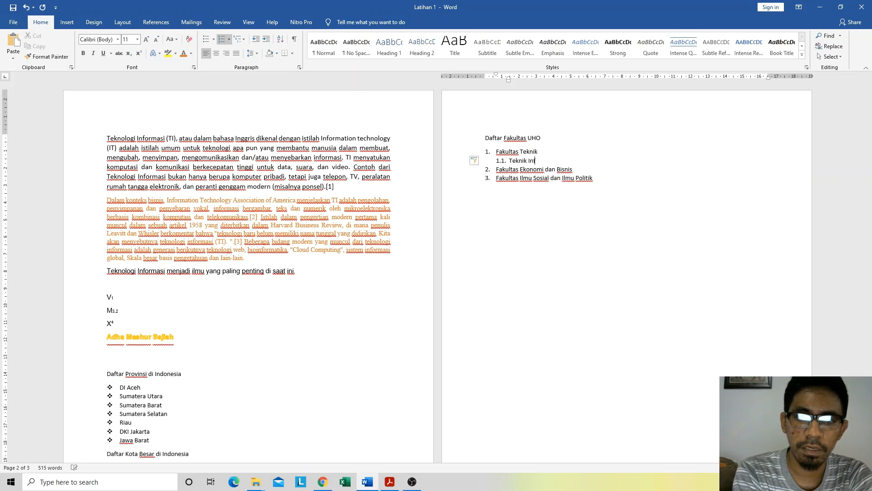
type("ormatika")
key("Return")
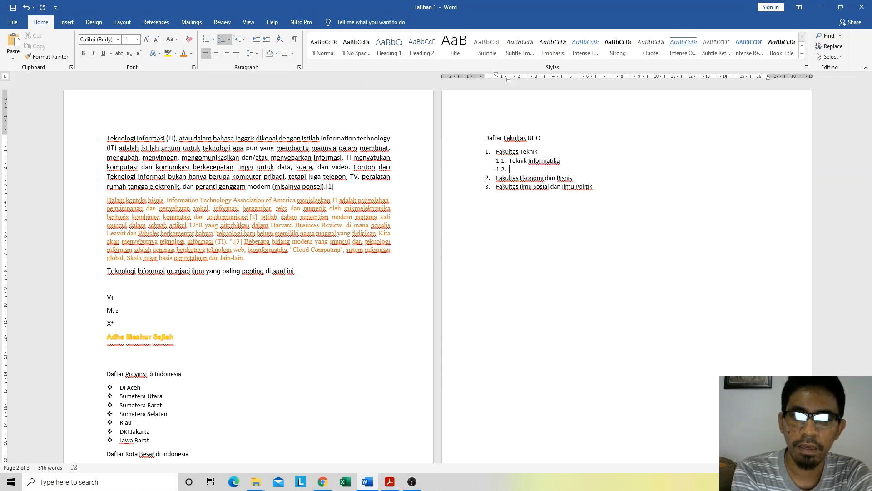
type("Te")
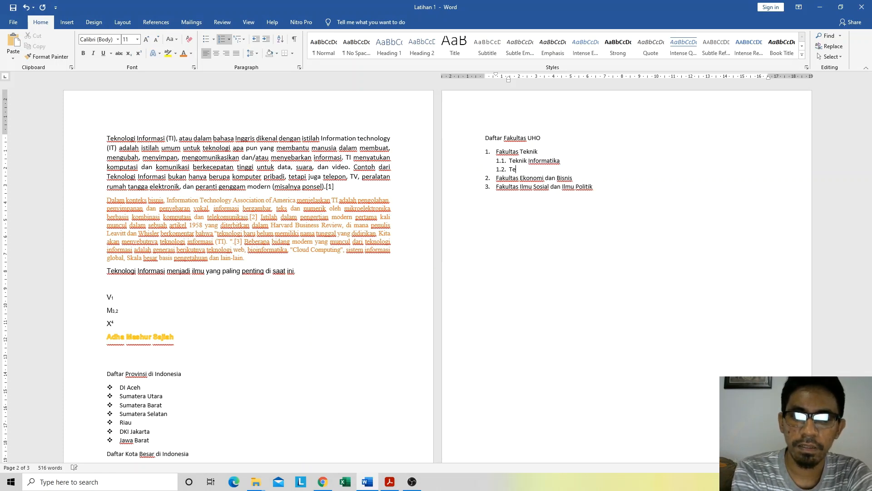
type("knik Elektro")
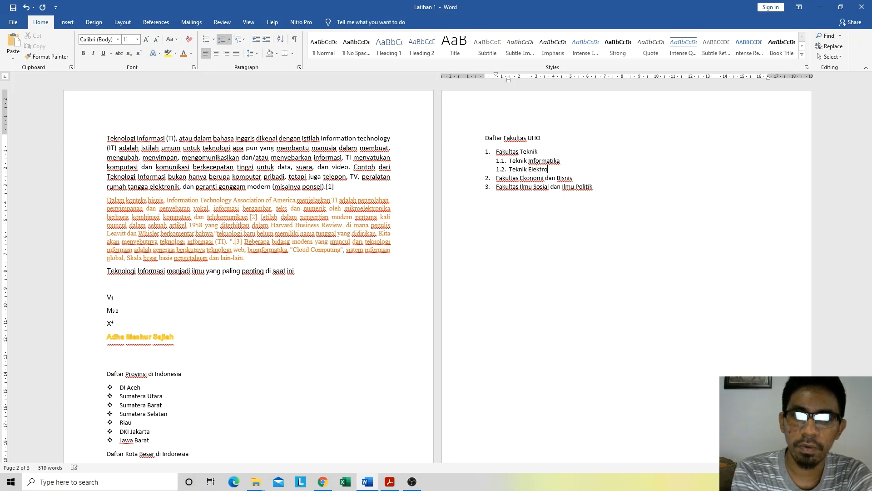
Step: Add "Teknik Arsitek", "Teknik Mesin" and "Teknik Sipil" as sub-items 1.3 to 1.5 under Fakultas Teknik
key("Return")
type("Tek")
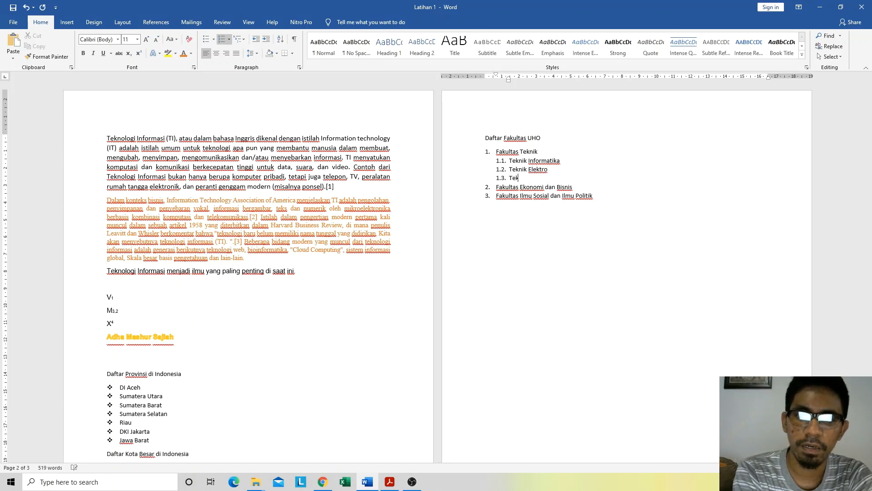
type("nik Arsitek")
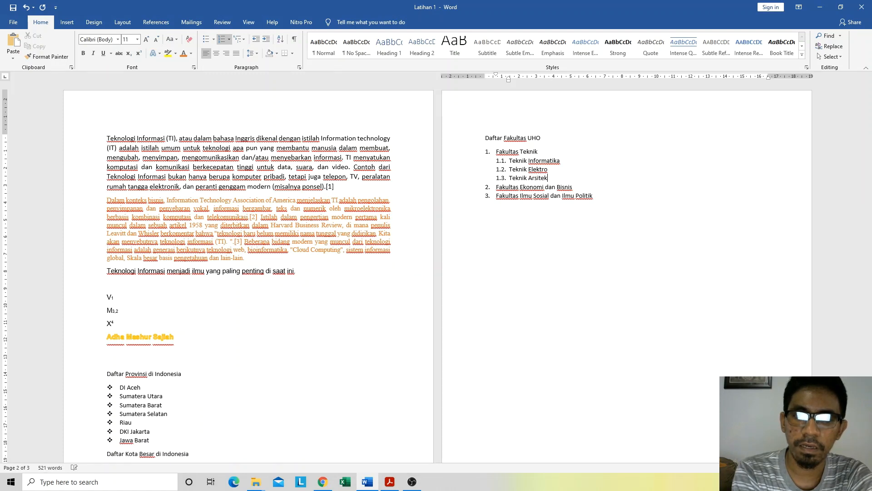
key("Return")
type("Tek")
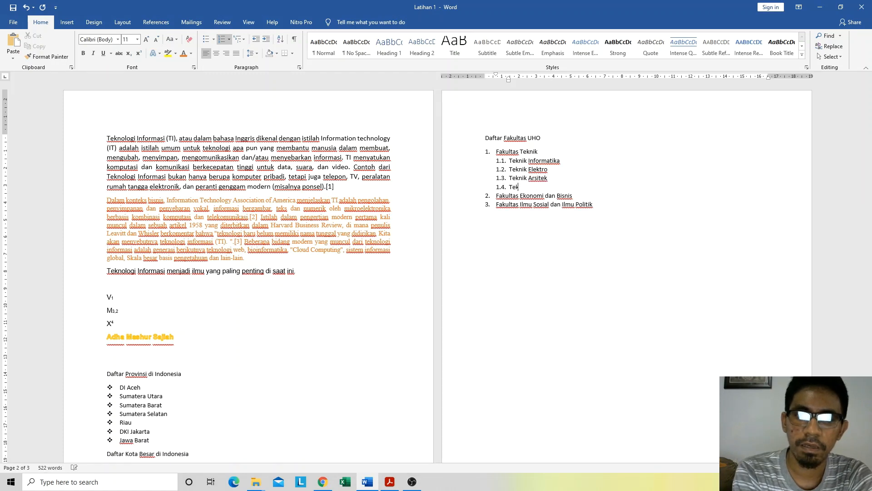
type("nik Mesin")
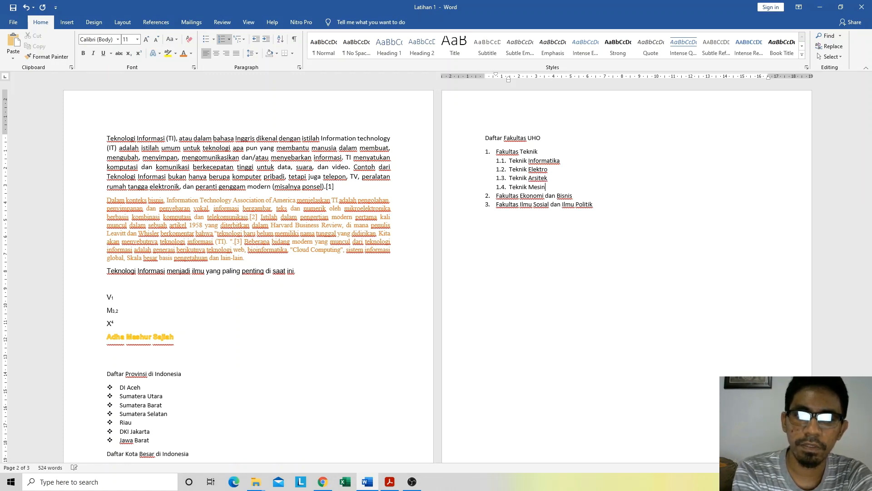
key("Return")
type("Teknsik")
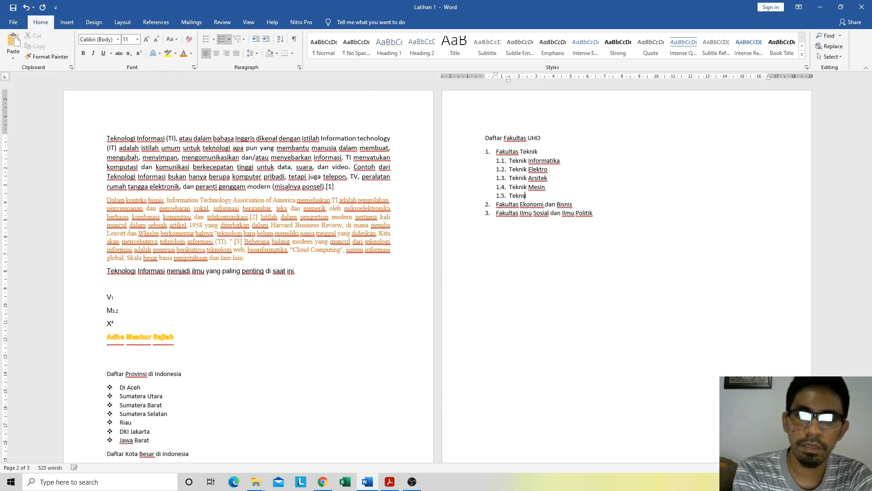
key("BackSpace")
key("BackSpace")
key("BackSpace")
type("ik Sipil")
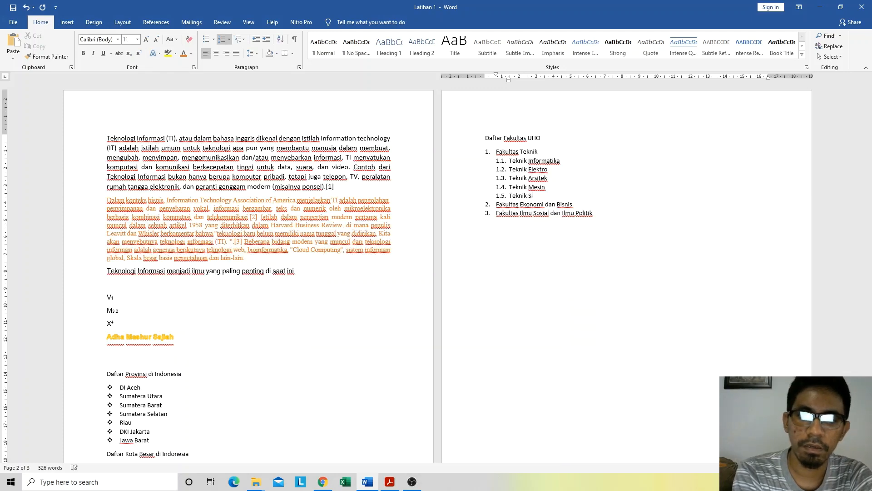
Step: Add "Akuntansi" and "Manajemen" as second-level sub-items 2.1 and 2.2 under Fakultas Ekonomi dan Bisnis
left_click(582, 204)
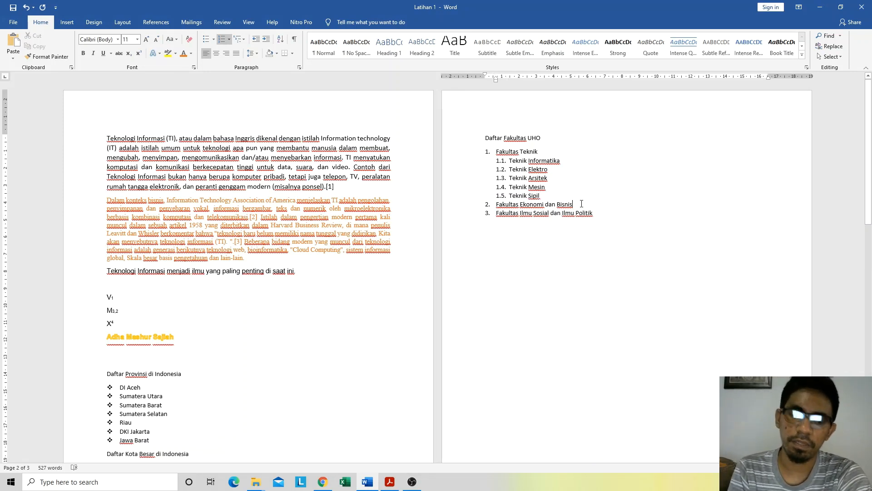
key("Return")
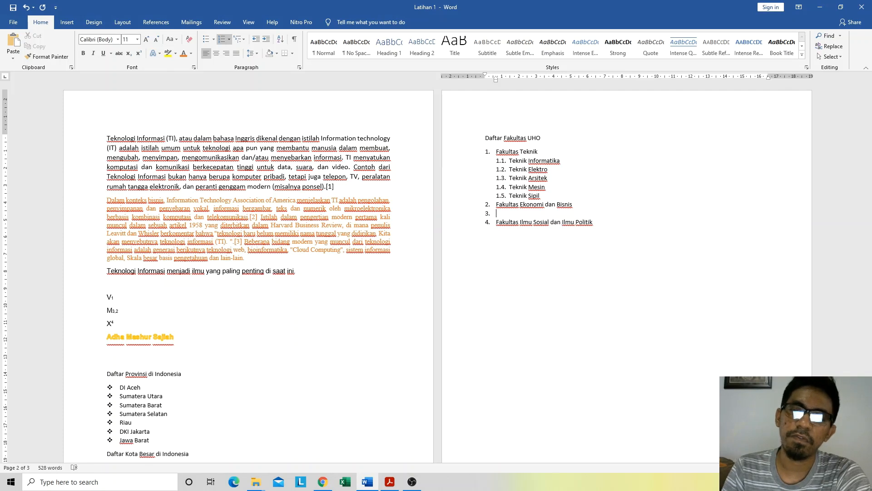
key("Tab")
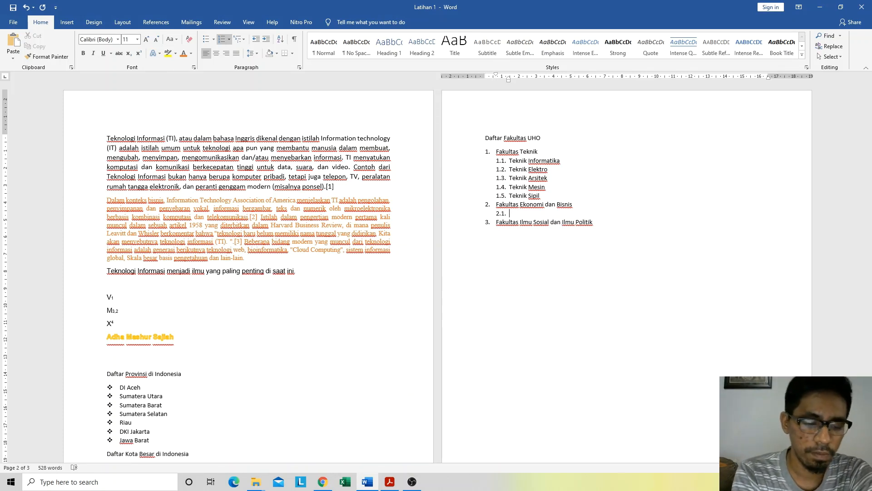
type("Akuntansi")
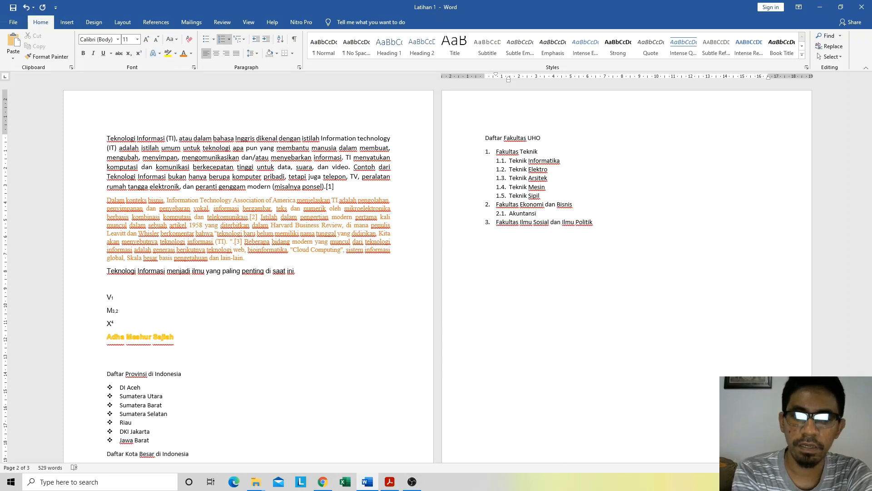
key("Return")
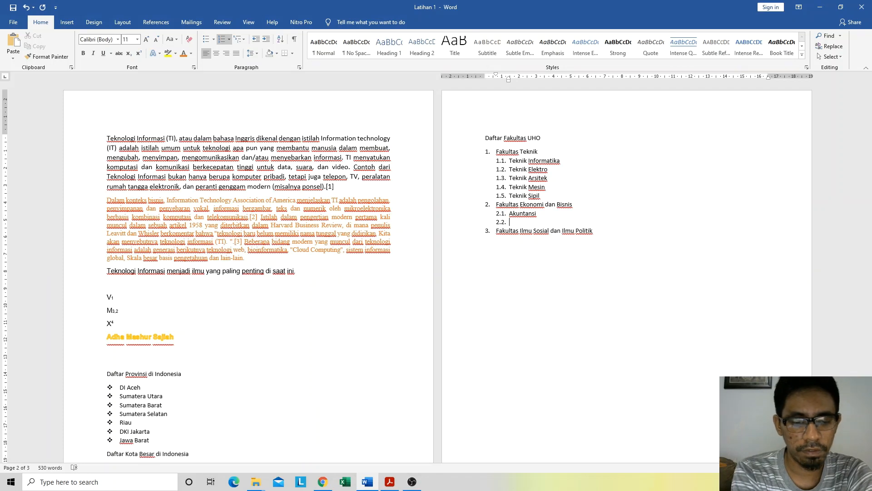
type("Manajem")
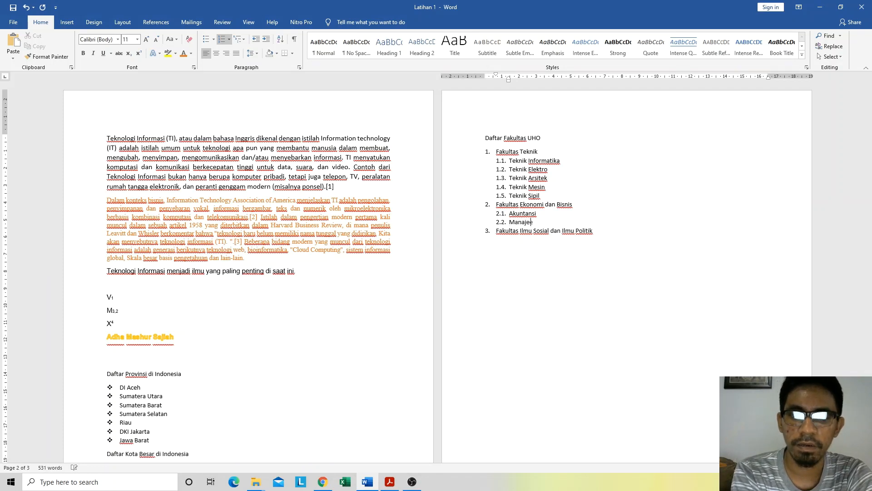
type("en")
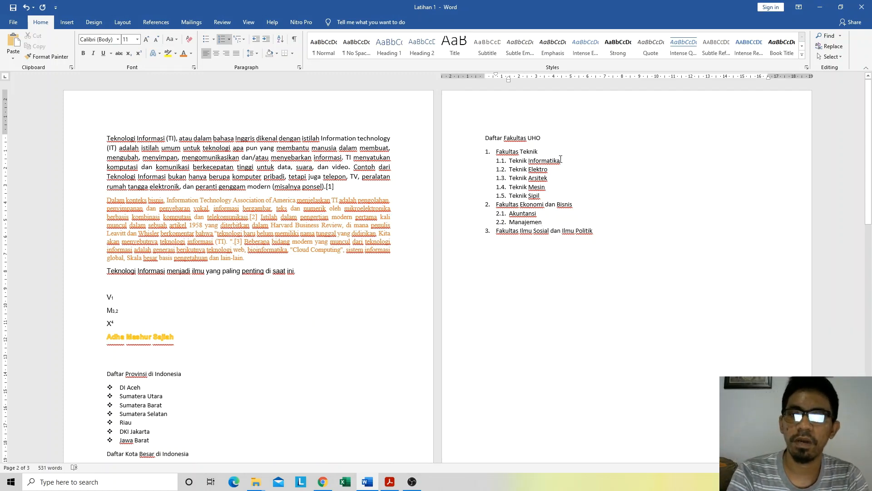
Step: Insert a third-level item below Teknik Informatika and enter "Rekayasa Perangkat Lunak" as 1.1.1
left_click(580, 159)
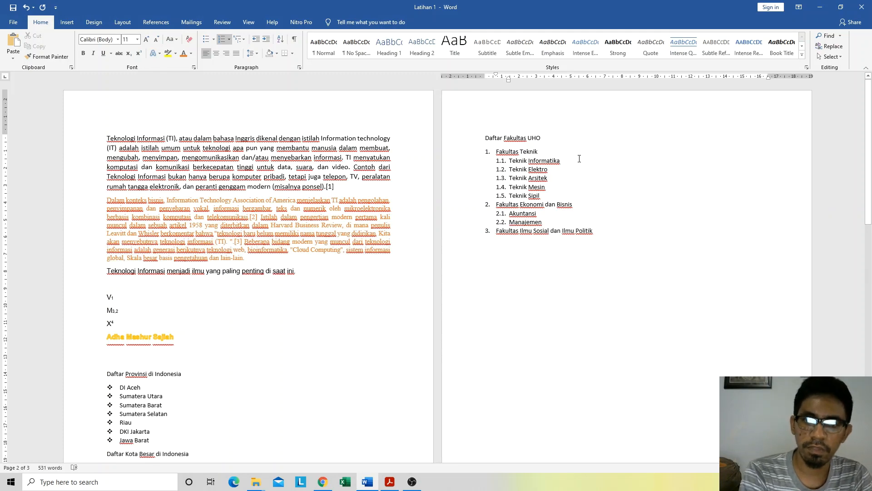
key("Return")
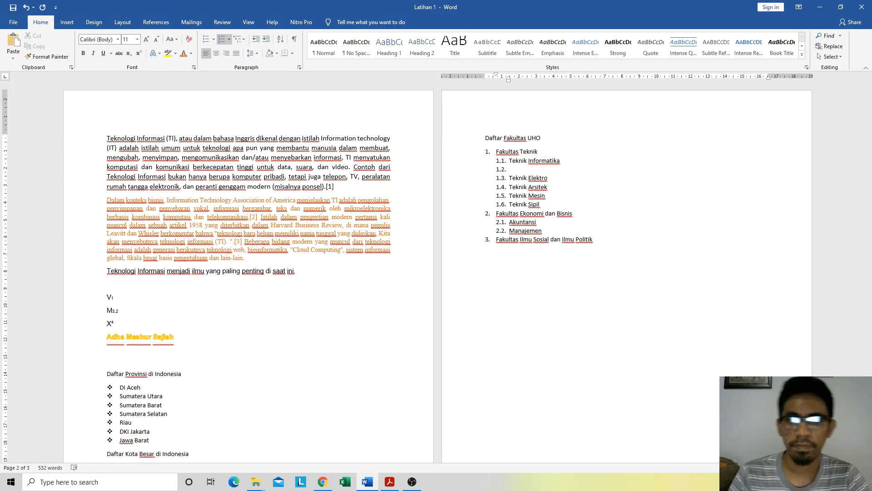
key("Tab")
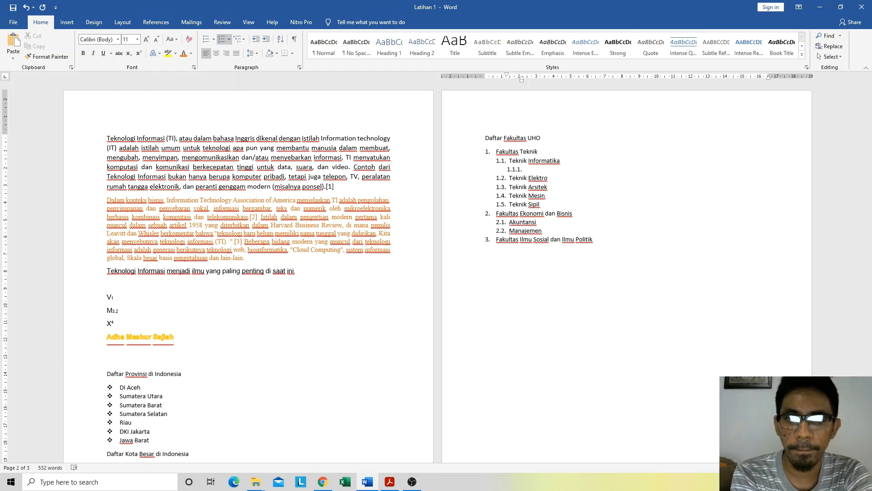
type("Rekaya")
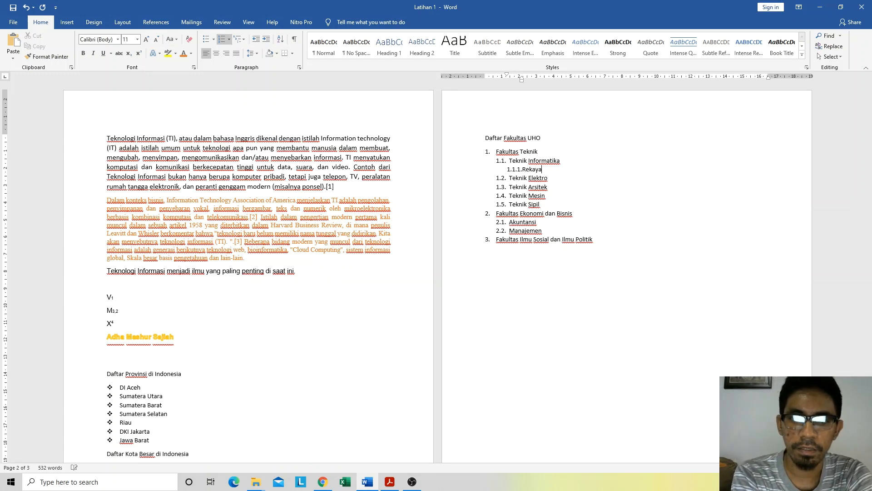
type("sa Perangkat Lunak")
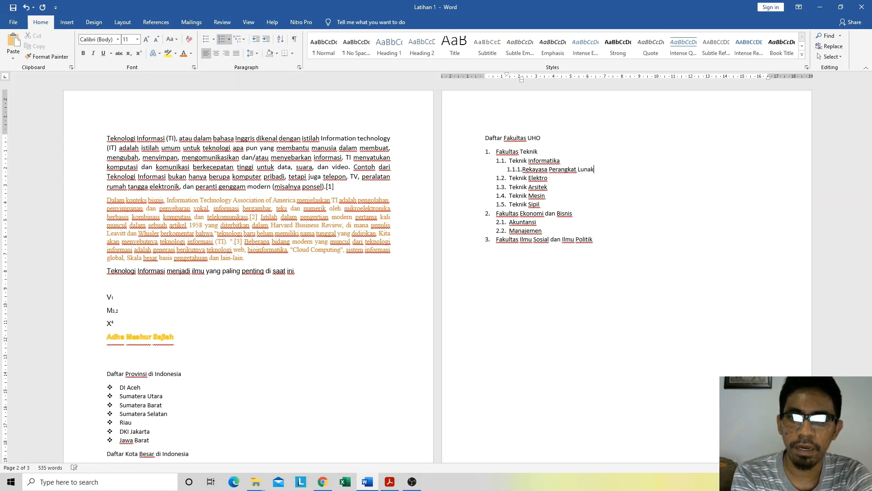
Step: Add "Komputasi Cerdas dan Visual" and "Jaringan" as third-level items 1.1.2 and 1.1.3 under Teknik Informatika
key("Return")
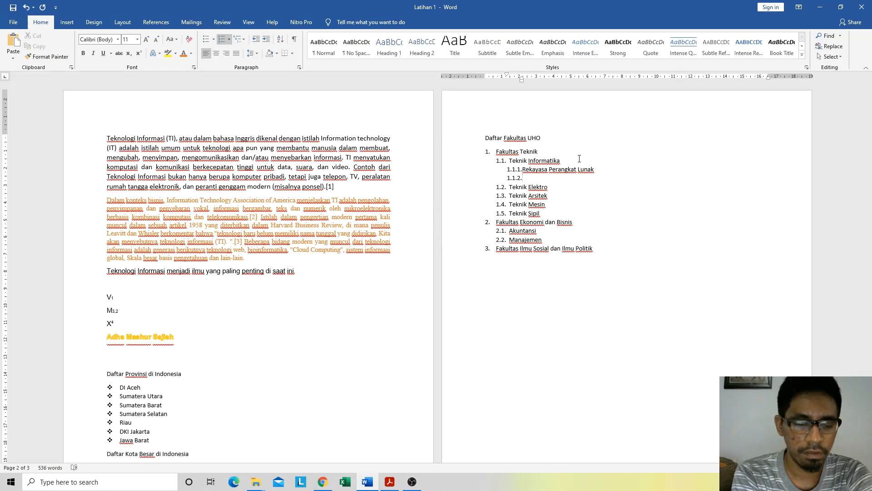
type("om")
key("BackSpace")
key("BackSpace")
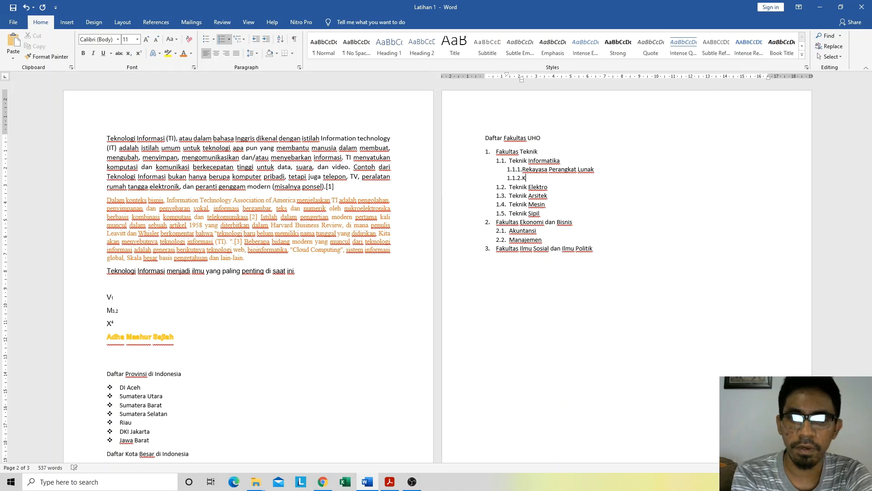
type("omputasi ")
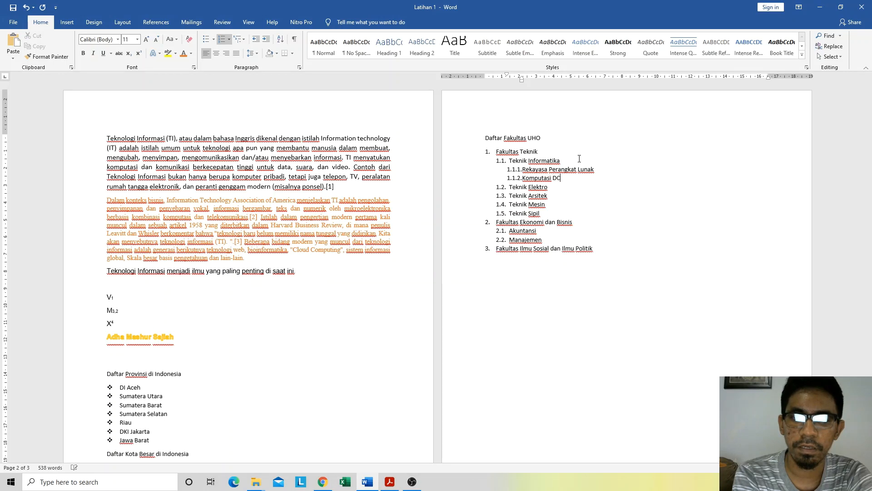
type("Cerdas")
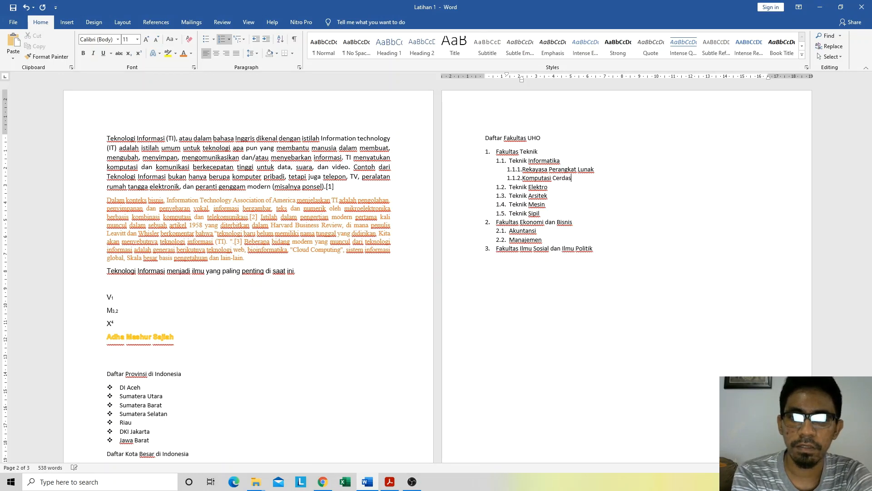
type(" dan Visual")
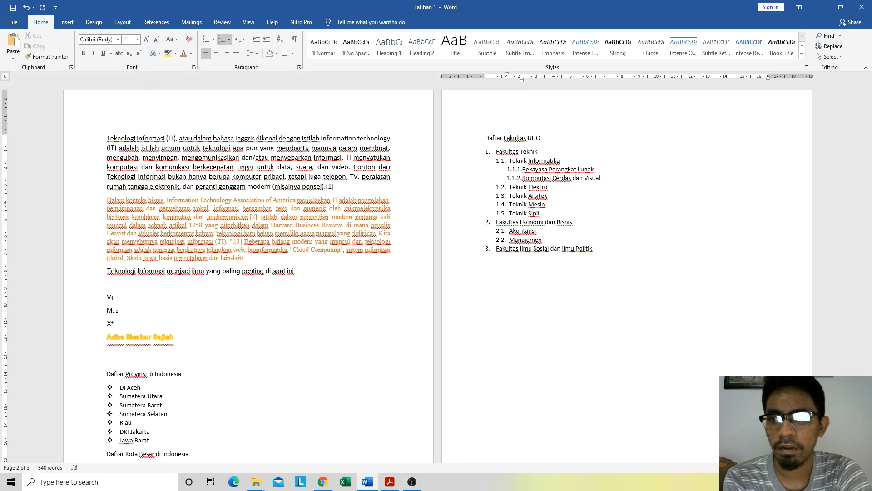
key("Return")
type("Jaringan")
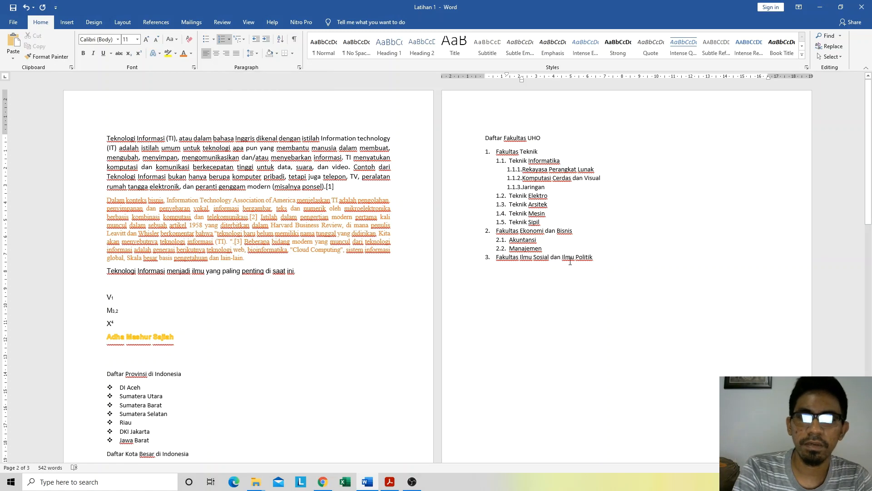
Step: End the numbered list after Fakultas Ilmu Sosial dan Ilmu Politik with an empty unnumbered paragraph
left_click(620, 259)
key("Return")
key("Return")
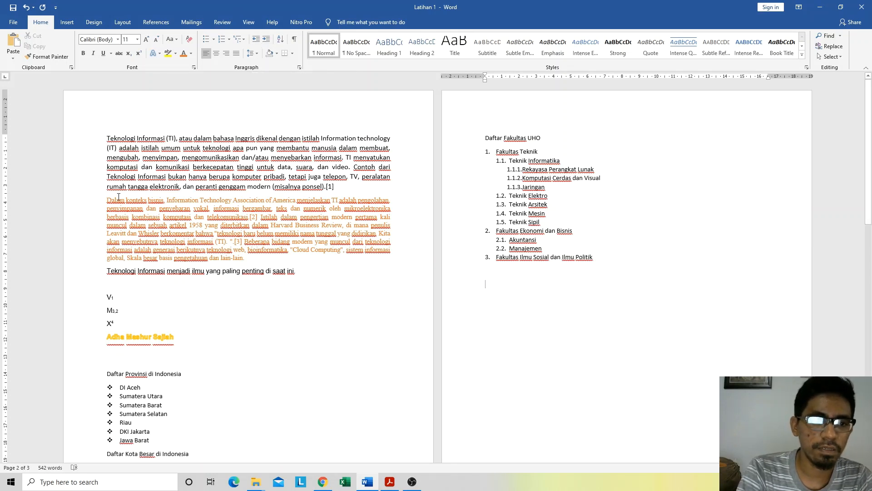
Step: Increase the left indent of the opening "Teknologi Informasi (TI)" paragraph by one level
left_click(108, 139)
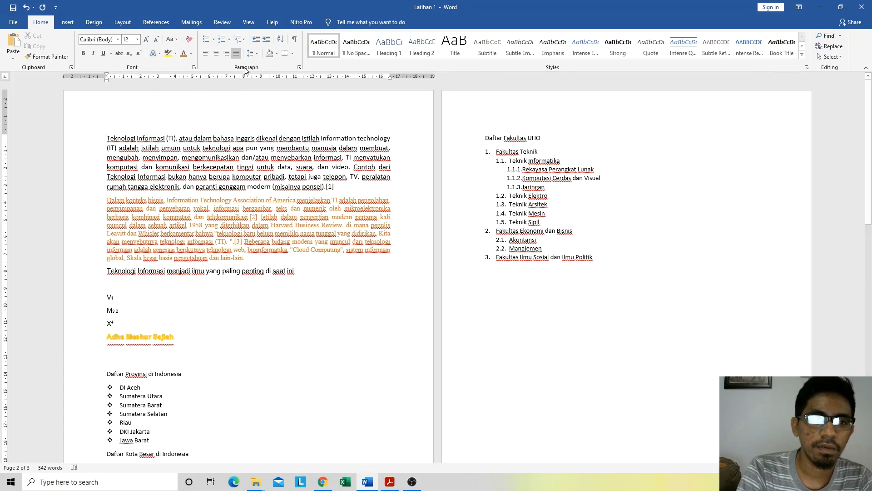
left_click(266, 40)
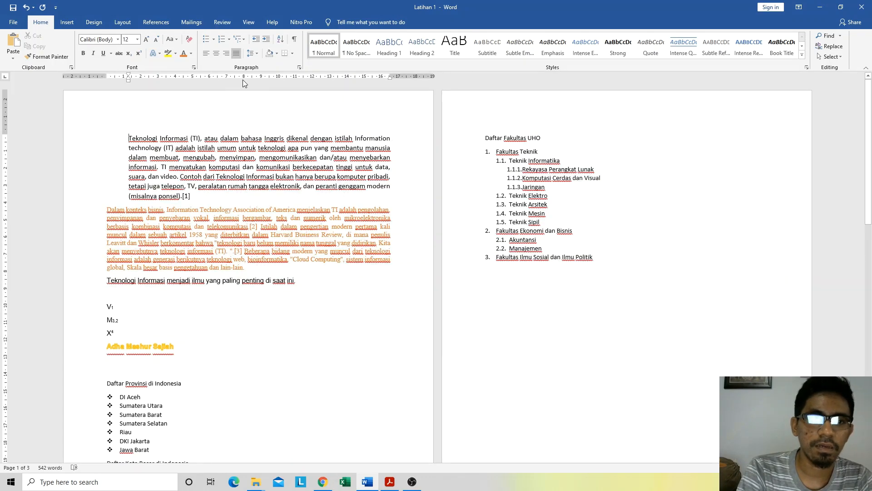
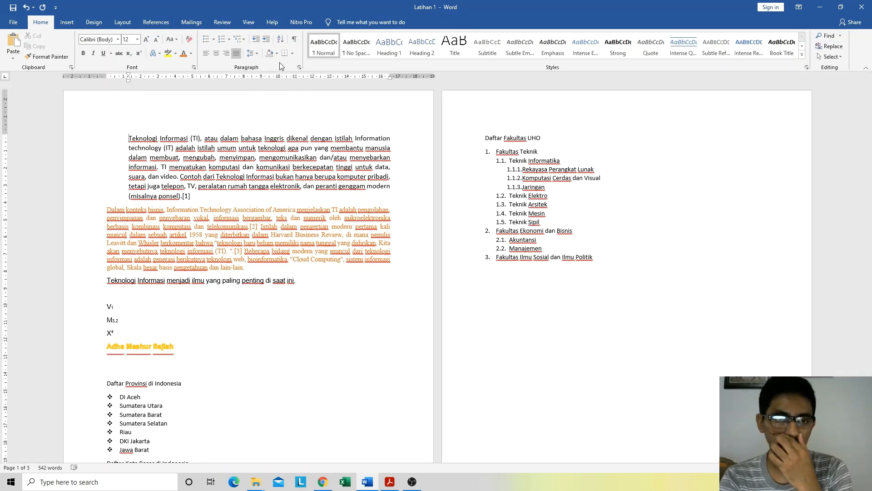
Step: Decrease the left indent of the opening "Teknologi Informasi (TI)" paragraph by one level, back to the margin
left_click(256, 40)
left_click(266, 41)
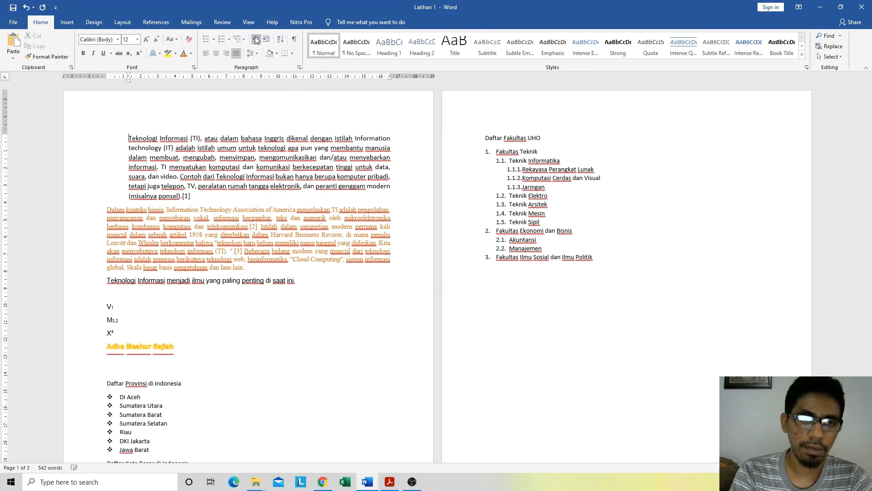
left_click(256, 41)
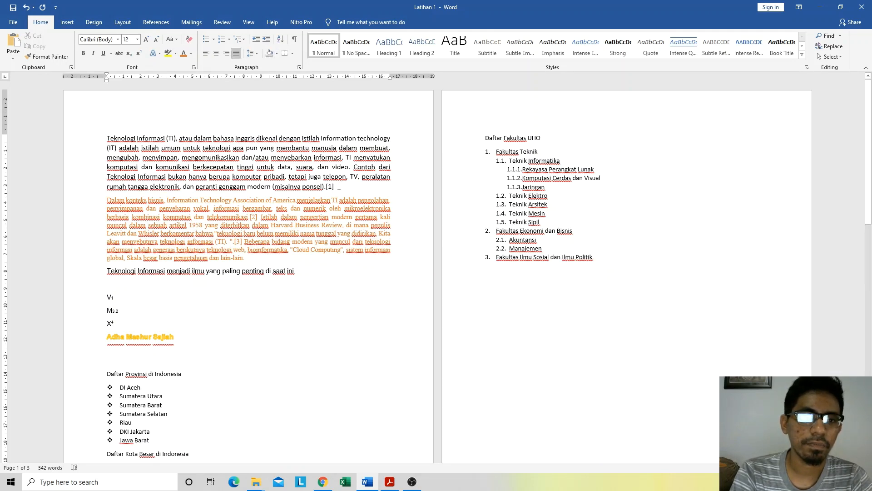
left_click_drag(338, 186, 116, 133)
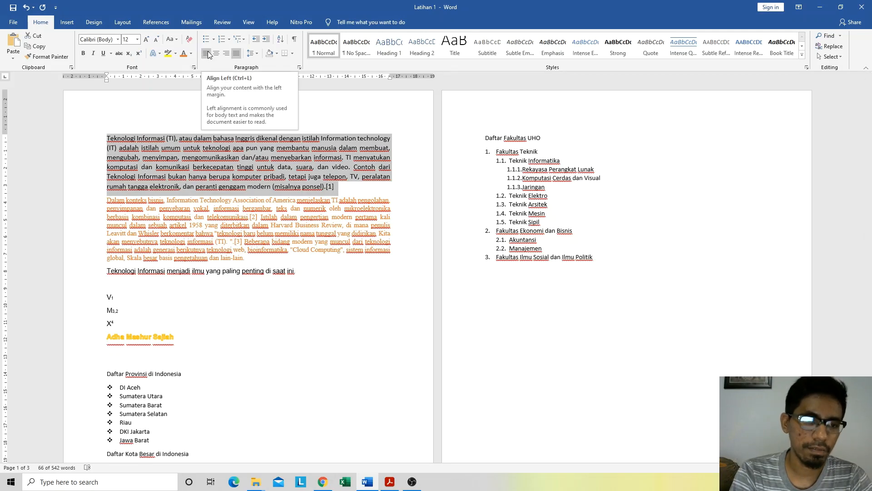
left_click(165, 216)
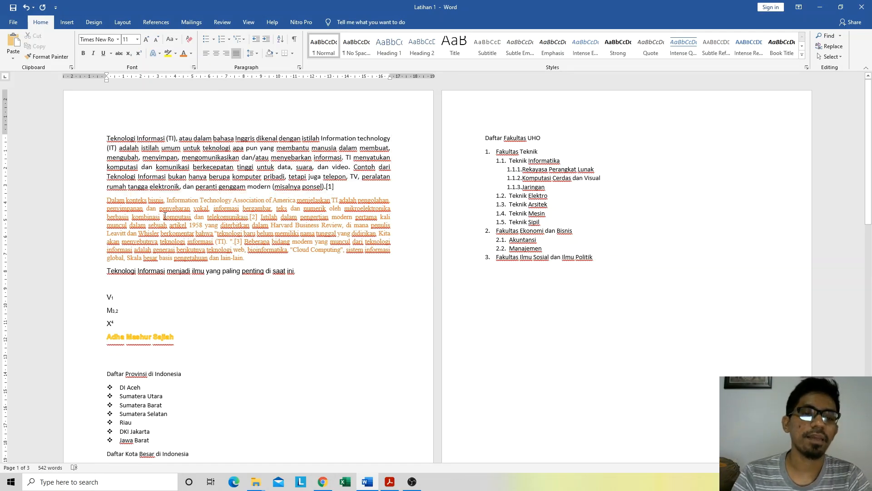
left_click(212, 157)
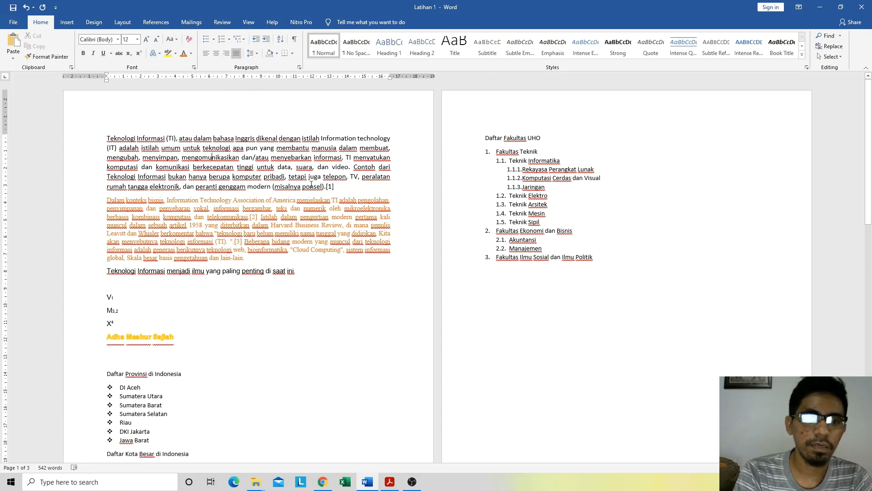
left_click_drag(335, 185, 98, 129)
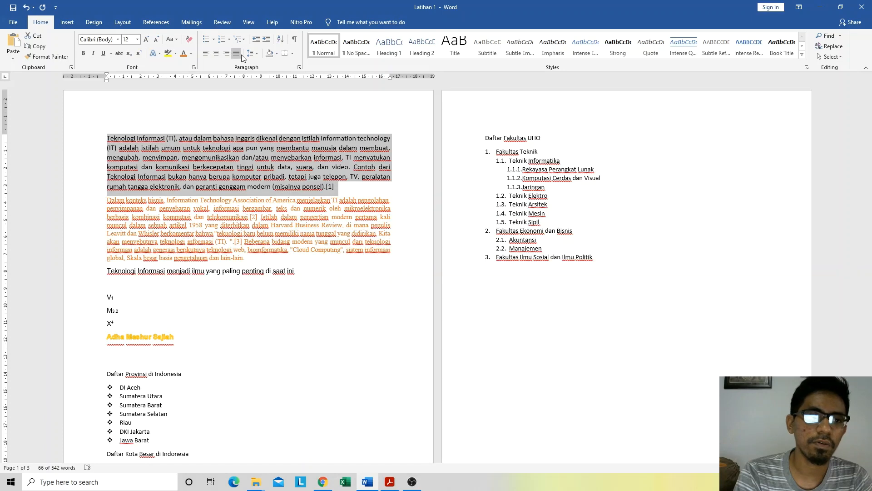
left_click(343, 193)
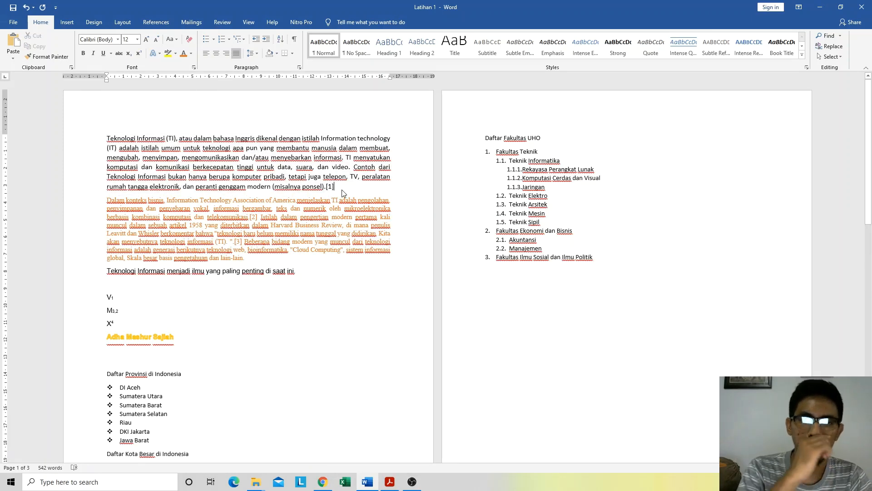
left_click(298, 202)
left_click_drag(340, 190, 91, 135)
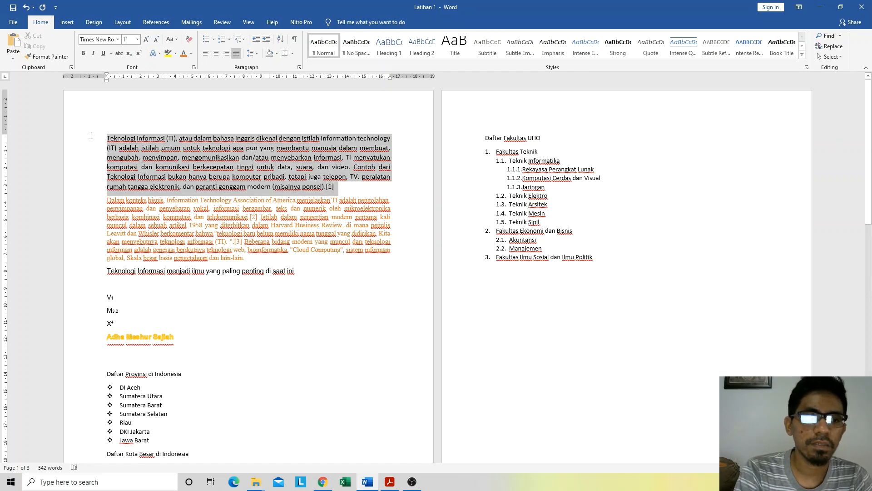
left_click(249, 258)
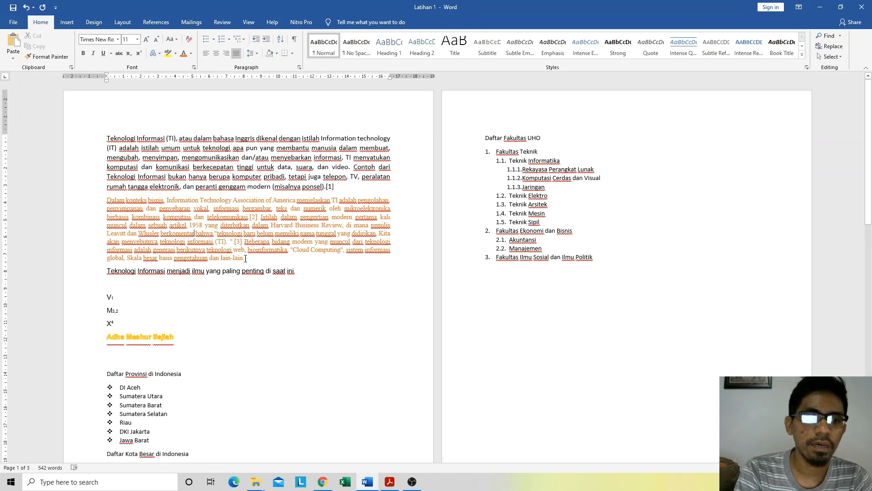
left_click_drag(249, 258, 108, 200)
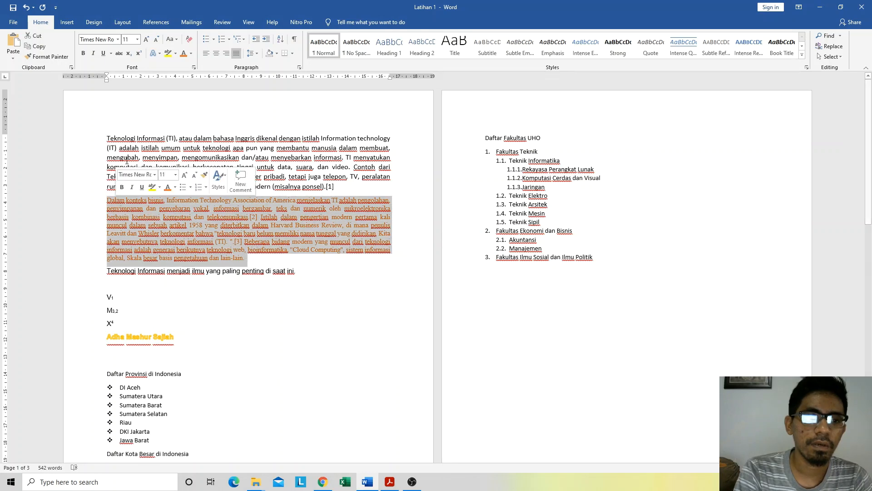
left_click_drag(336, 188, 107, 138)
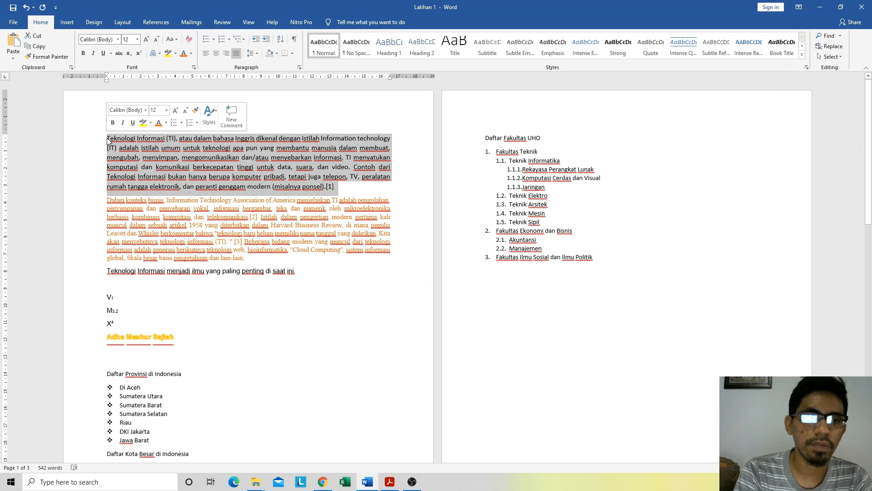
left_click(359, 197)
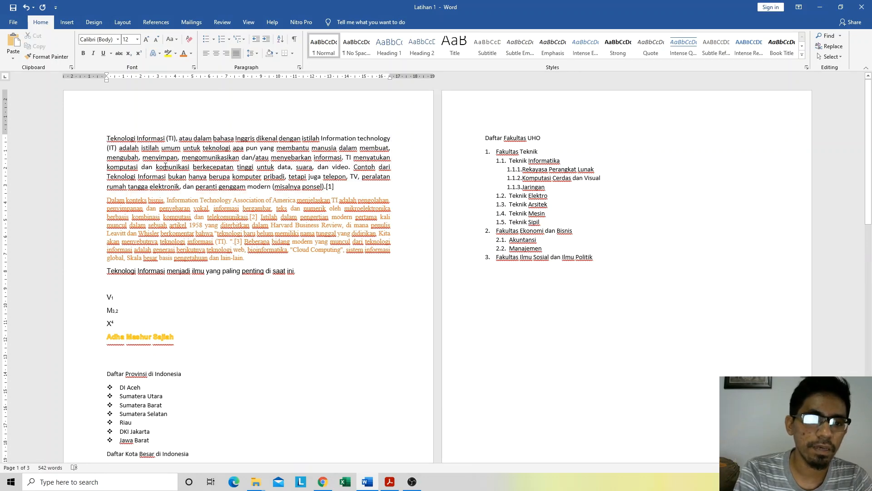
Step: Left-align the opening "Teknologi Informasi (TI)" paragraph
left_click(212, 157)
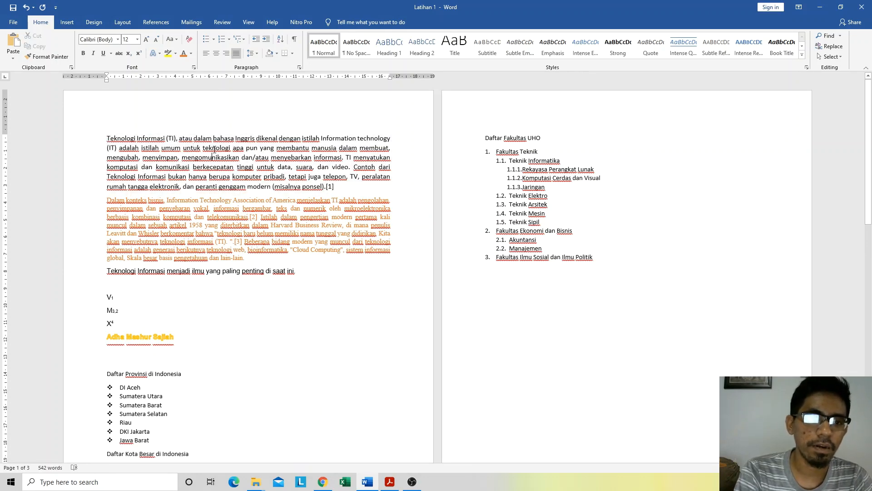
left_click(208, 54)
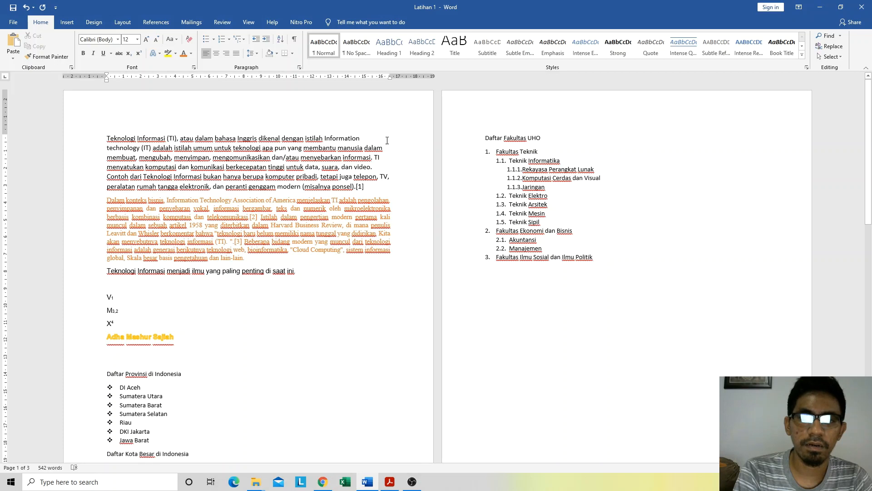
left_click(155, 223)
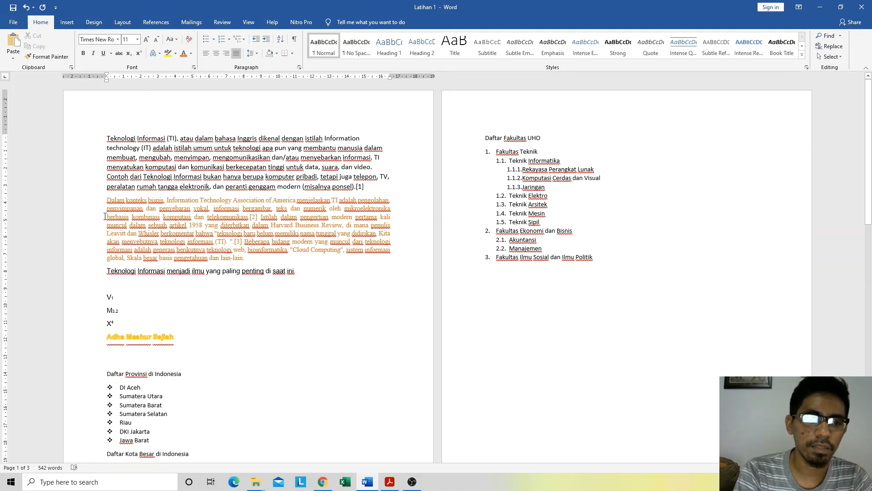
left_click(216, 157)
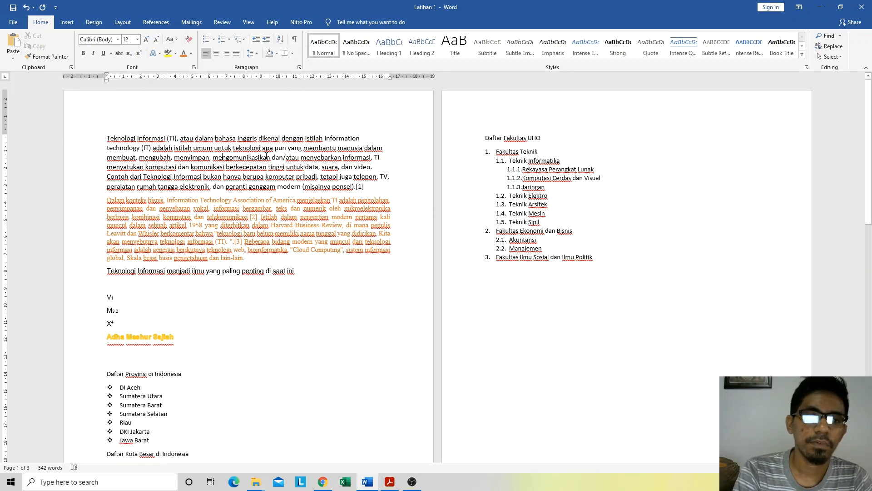
Step: Try center and right alignment on the opening paragraph, and set it back to justified
left_click(216, 55)
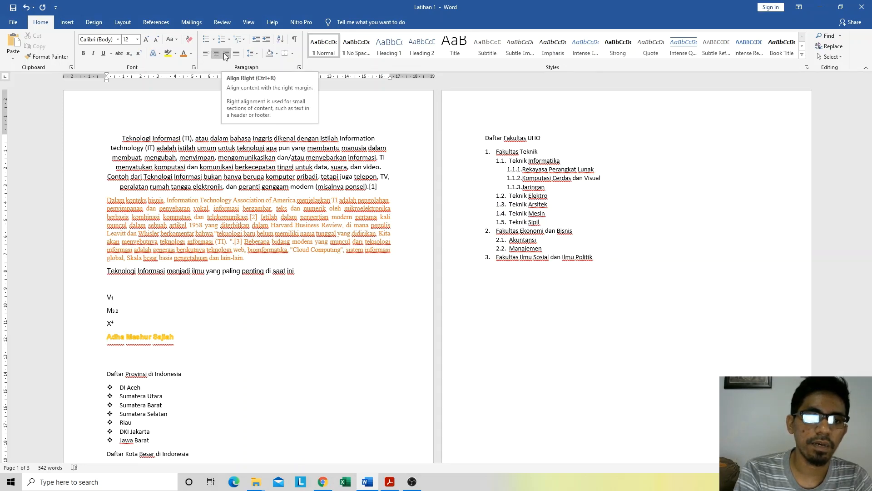
left_click(226, 54)
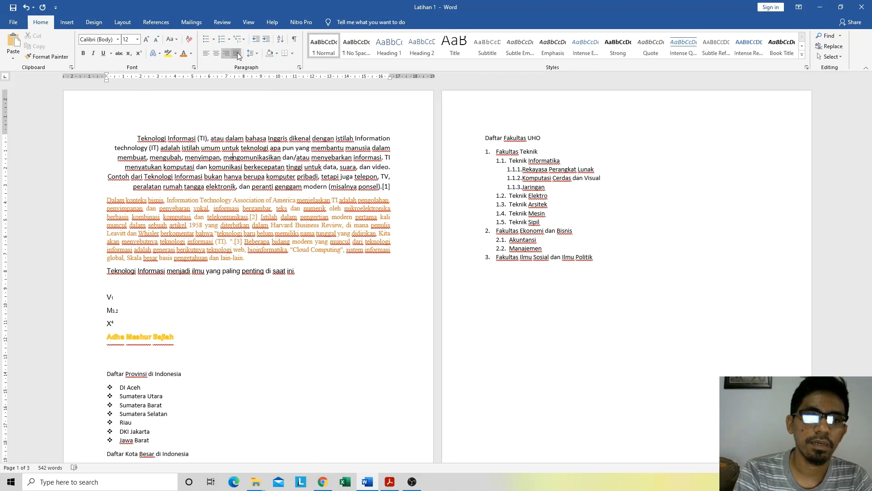
left_click(236, 53)
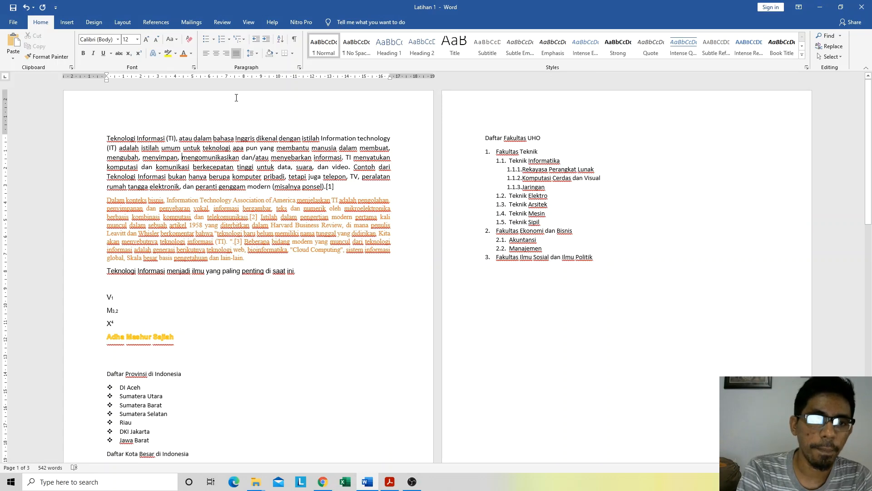
left_click(255, 53)
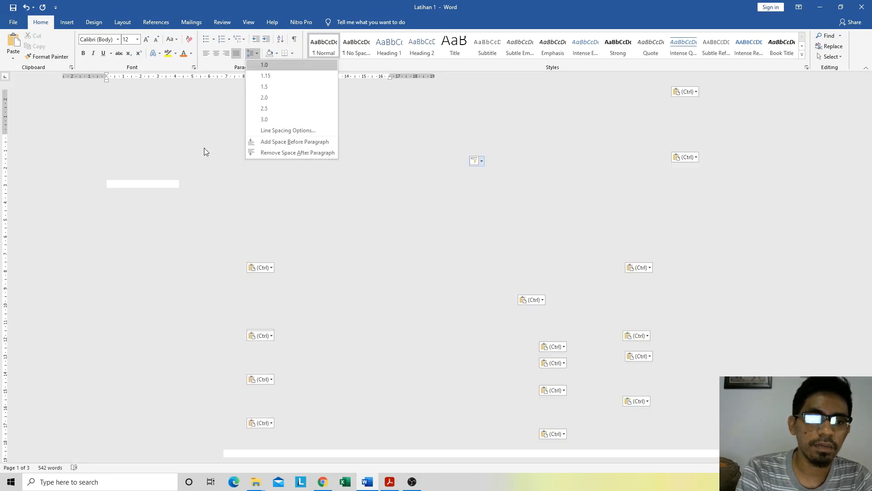
left_click(182, 159)
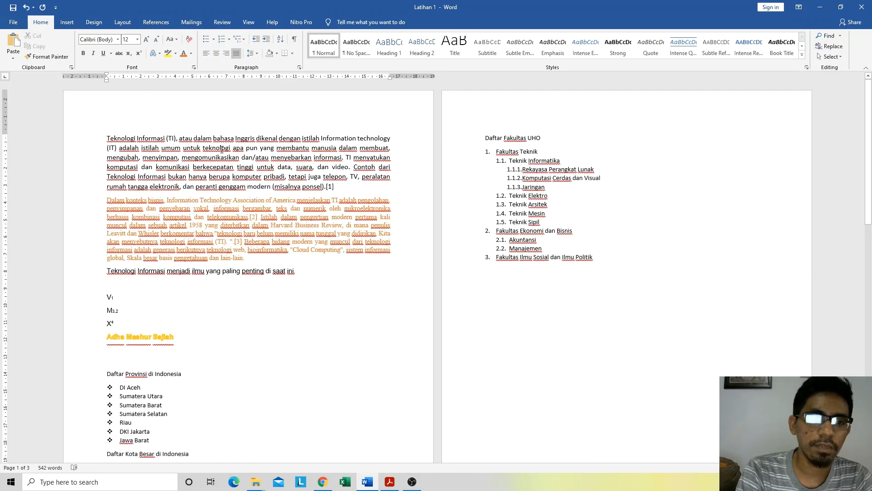
left_click(248, 54)
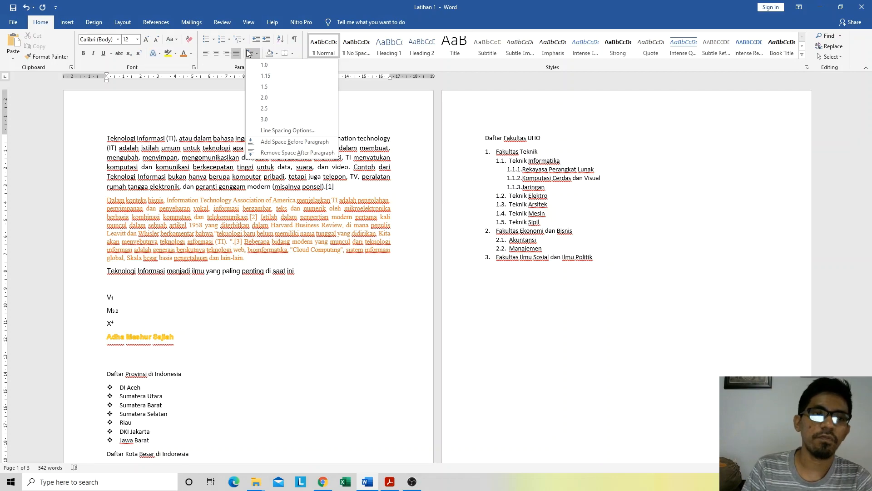
left_click(118, 39)
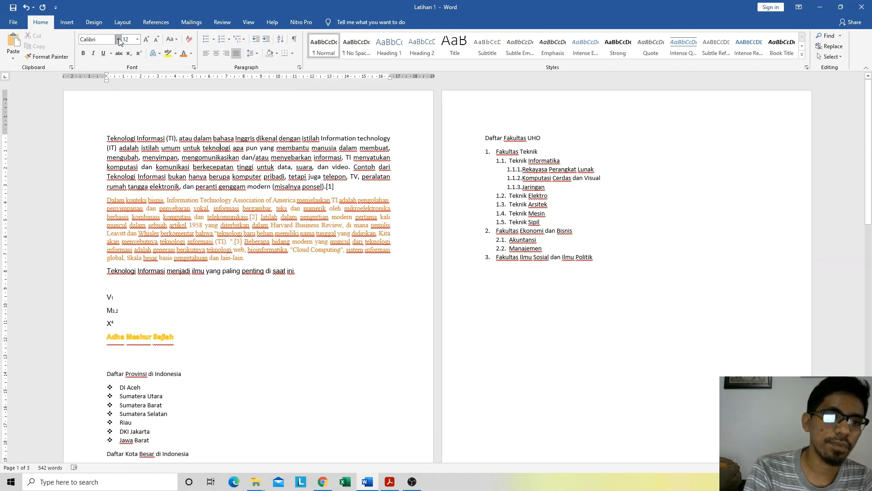
left_click(119, 40)
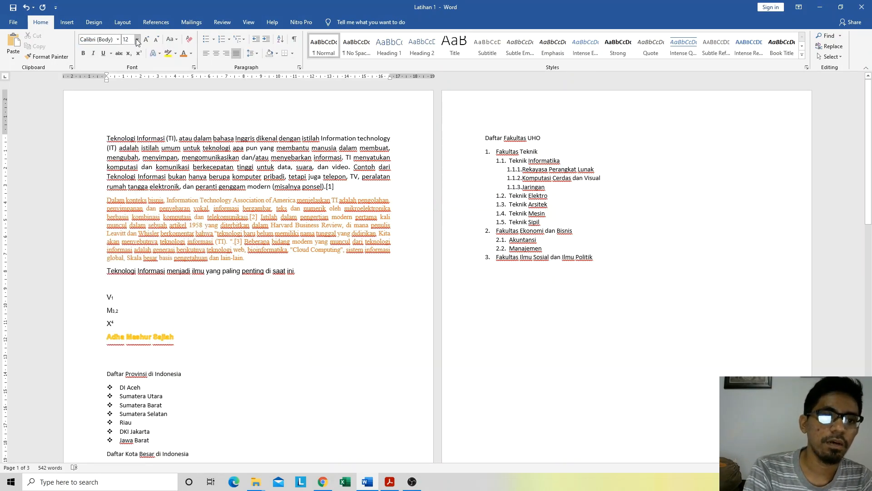
left_click(137, 39)
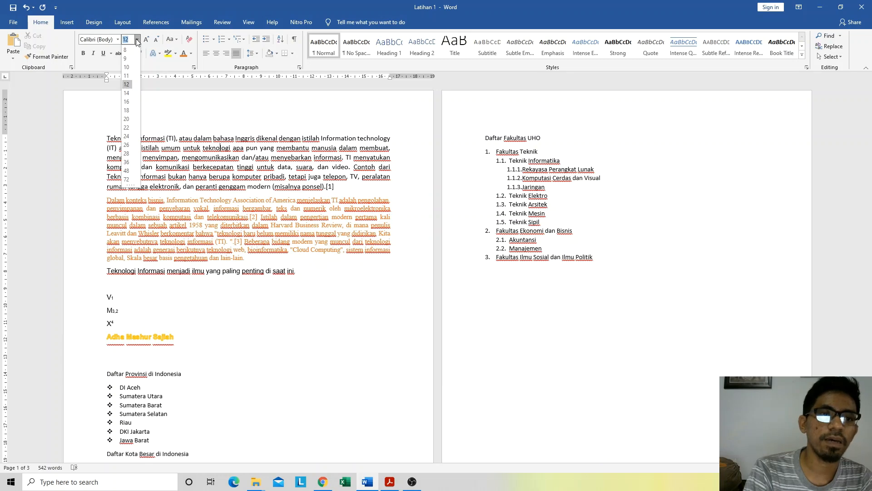
left_click(206, 4)
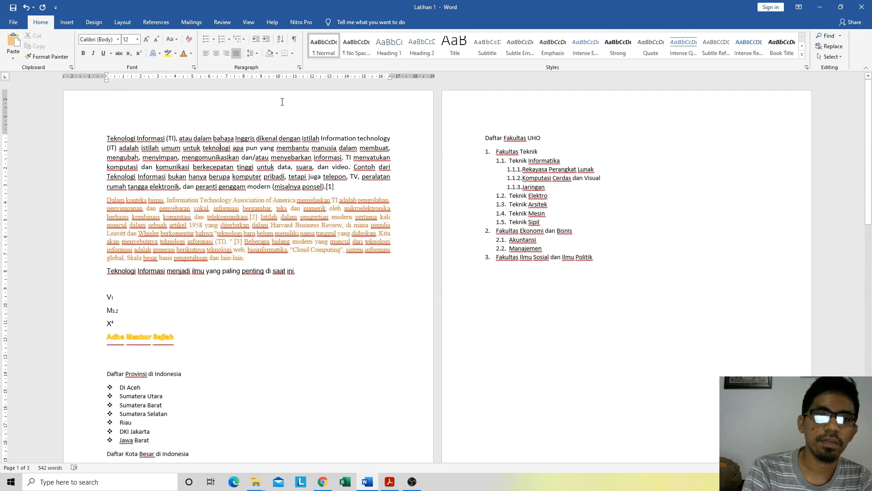
left_click(257, 54)
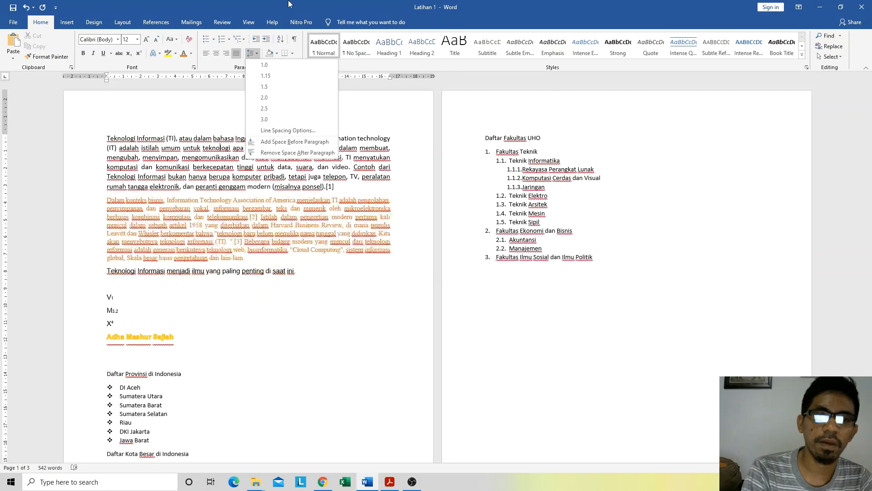
left_click(289, 6)
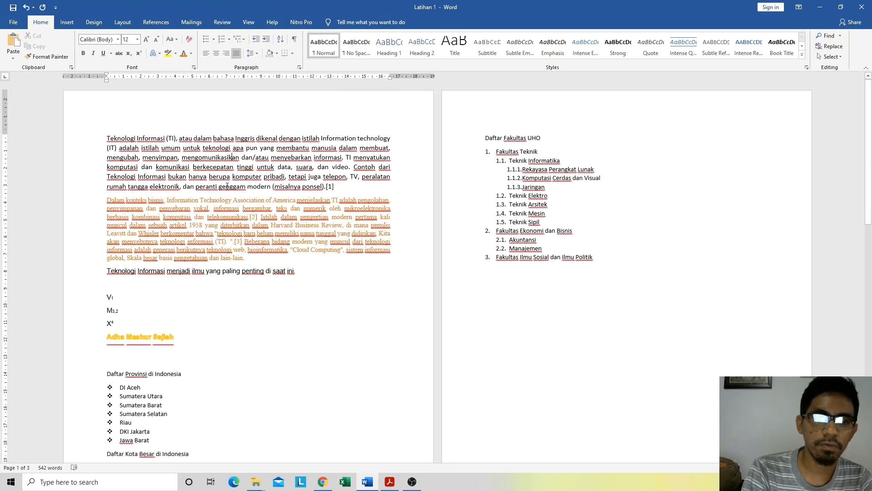
Step: Set the line spacing of the opening "Teknologi Informasi (TI)" paragraph to 1.5
left_click(193, 219)
left_click(191, 156)
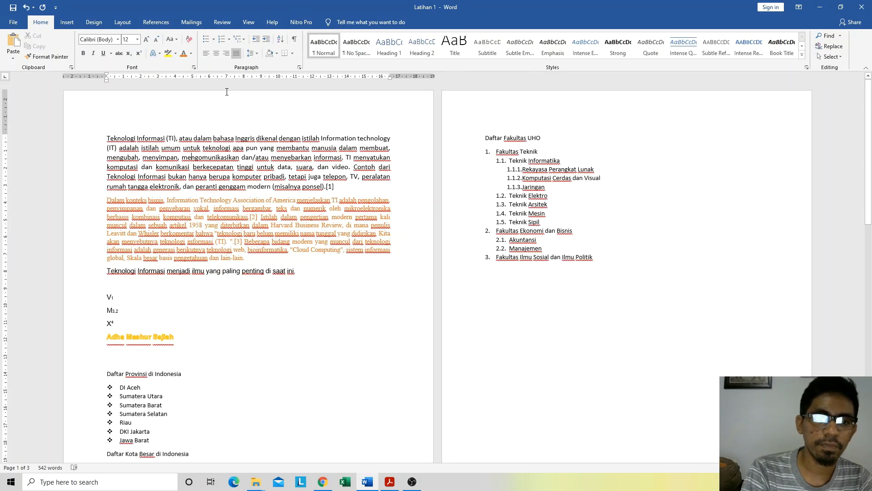
left_click(253, 54)
left_click(258, 87)
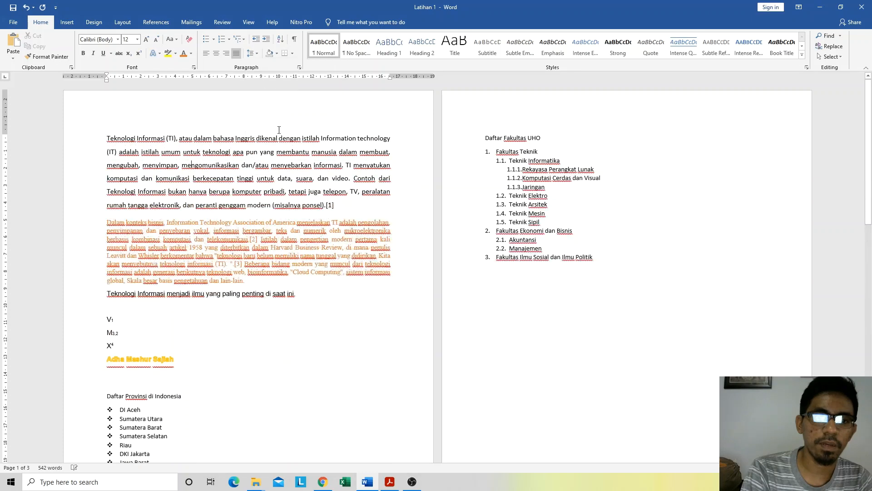
Step: Set the line spacing of the orange "Dalam konteks bisnis" paragraph to 1.15
left_click(133, 255)
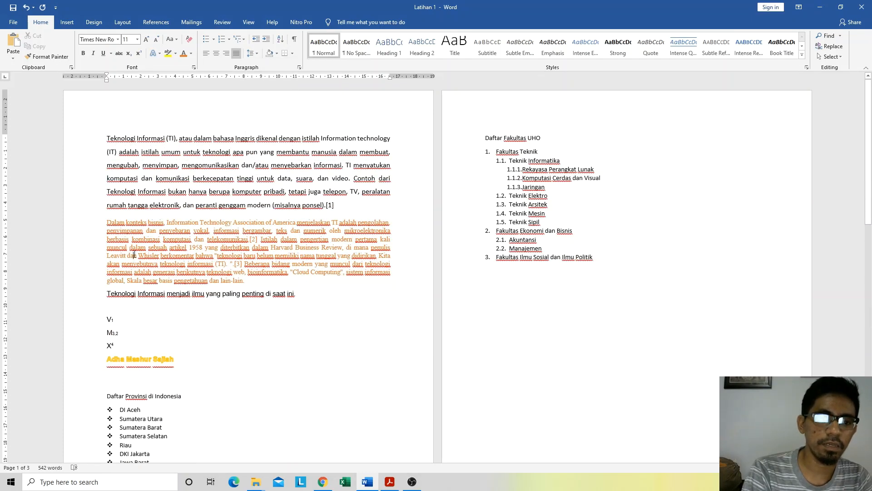
left_click(251, 53)
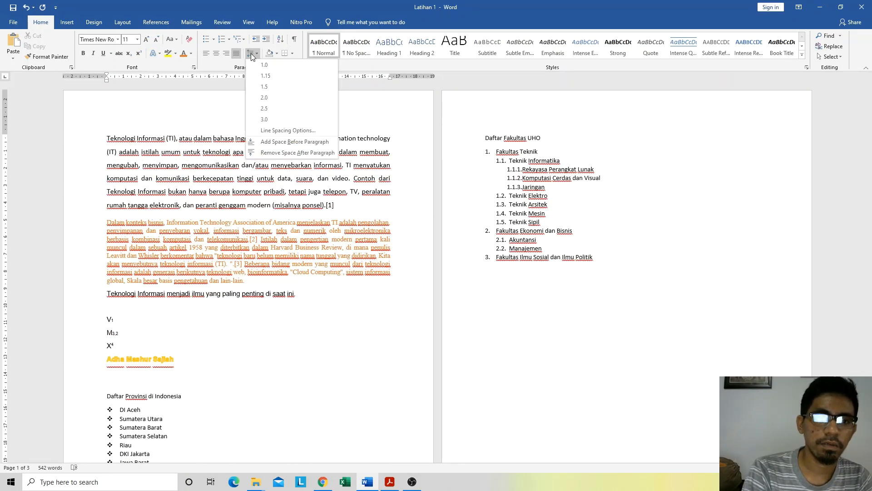
left_click(265, 77)
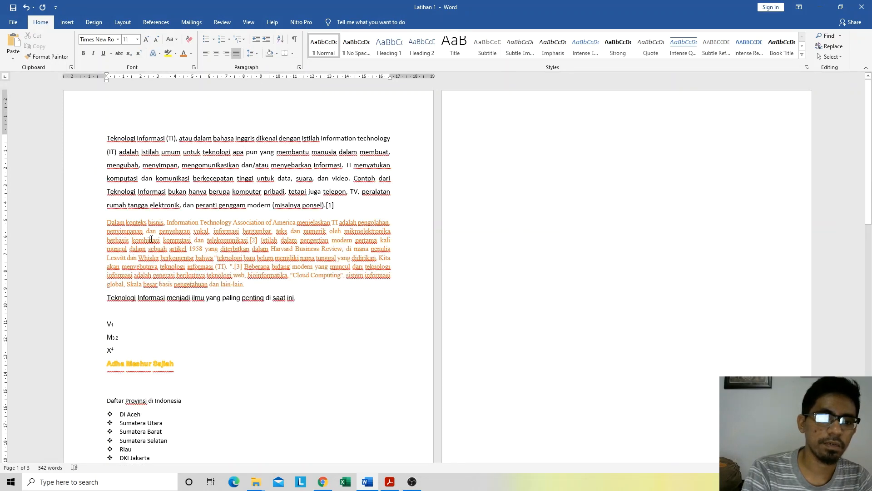
left_click(255, 53)
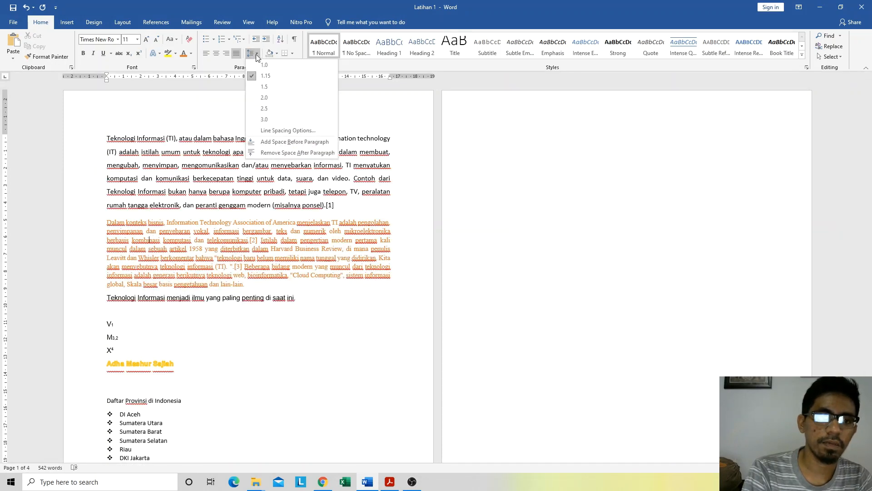
left_click(180, 144)
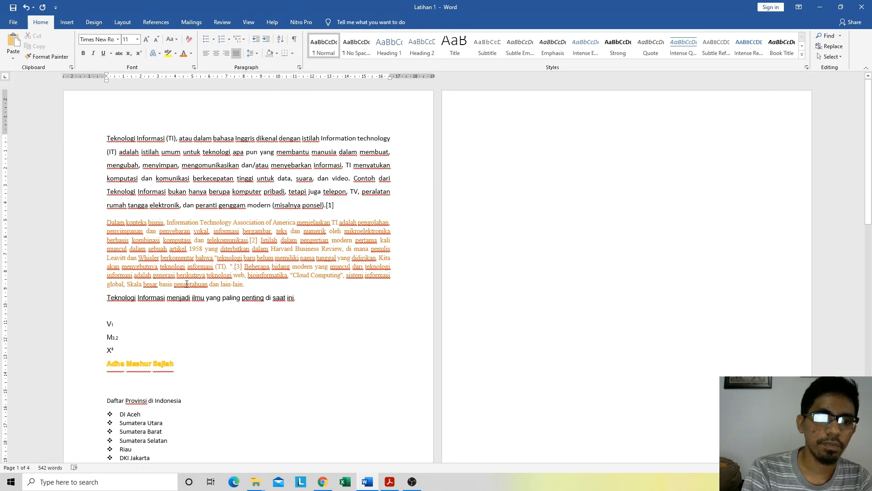
left_click(183, 153)
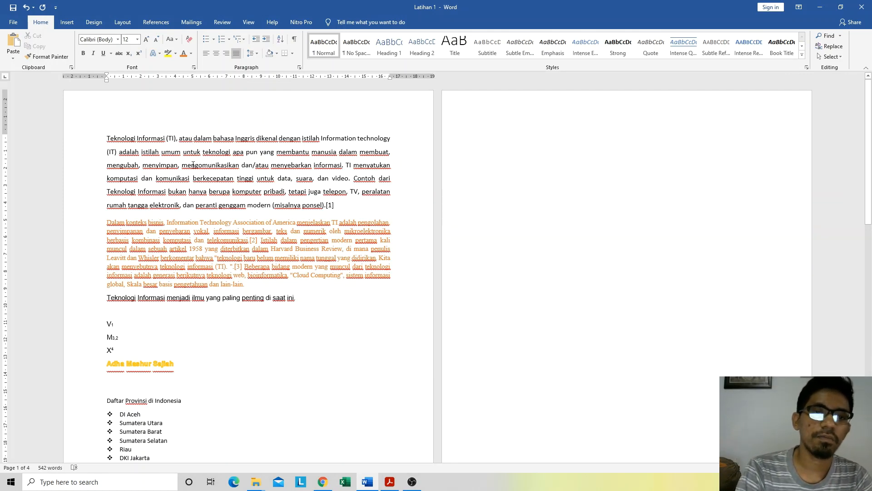
left_click(249, 54)
left_click(249, 54)
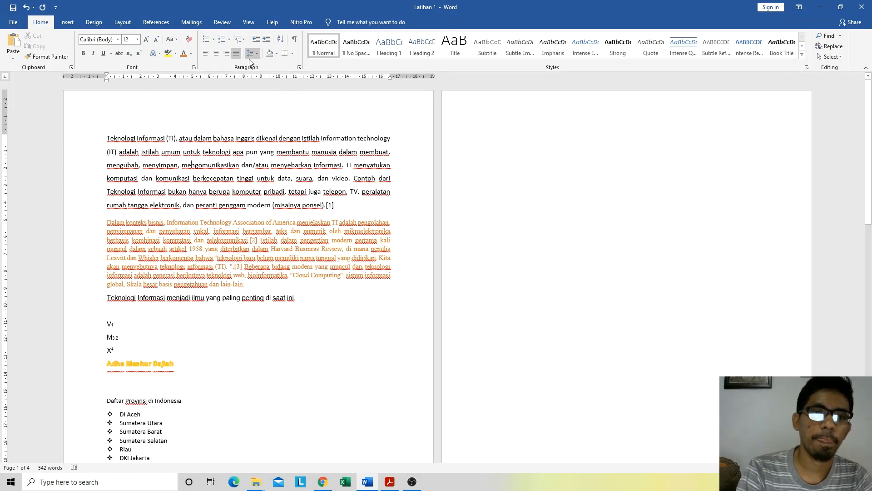
Step: Apply medium blue paragraph shading to the opening "Teknologi Informasi (TI)" paragraph
left_click_drag(343, 203, 105, 137)
left_click(278, 53)
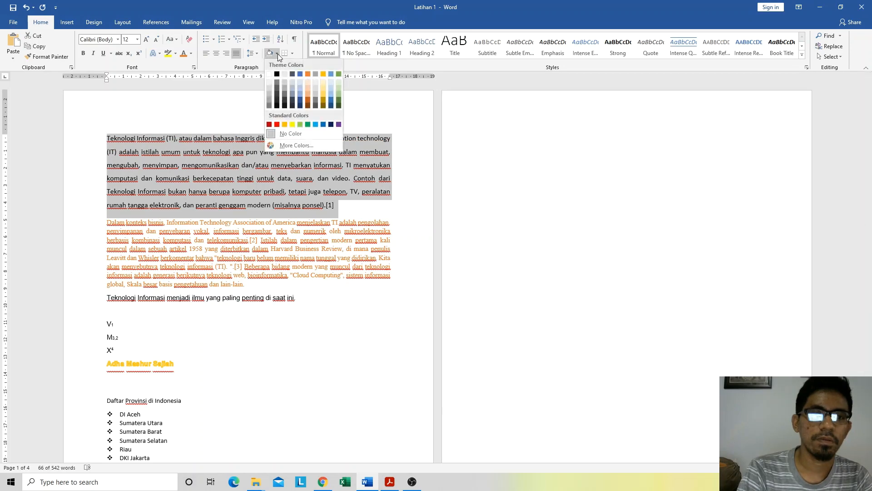
left_click(298, 93)
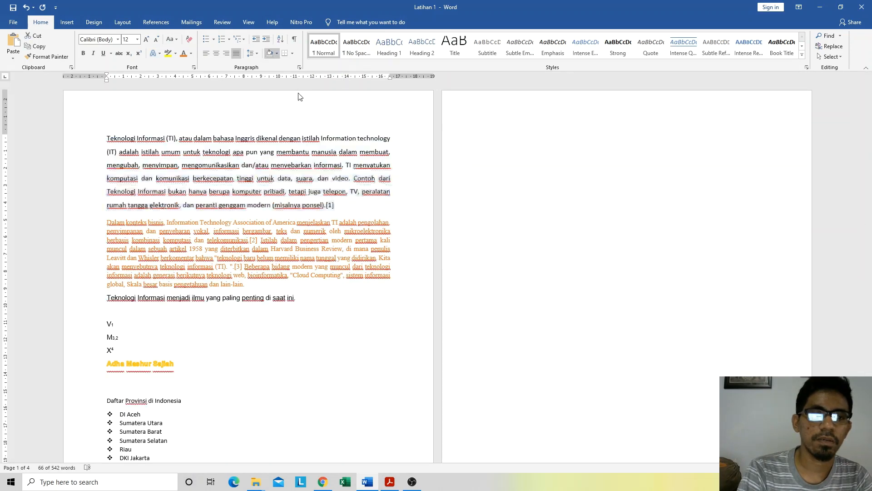
left_click(168, 252)
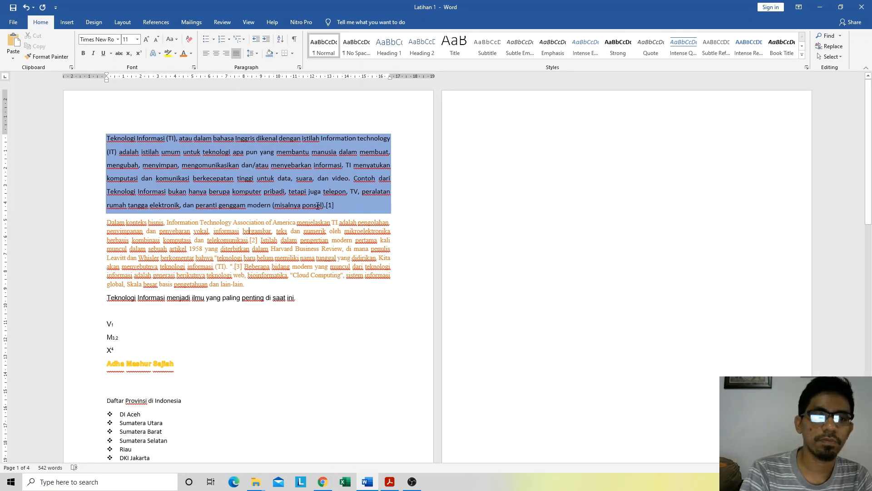
Step: Set the shading of the opening "Teknologi Informasi (TI)" paragraph to light gold
left_click_drag(337, 207, 86, 138)
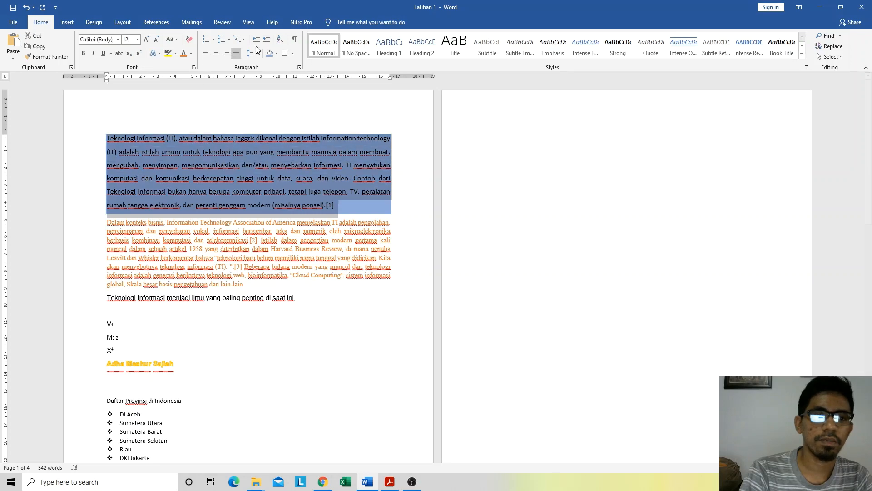
left_click(276, 53)
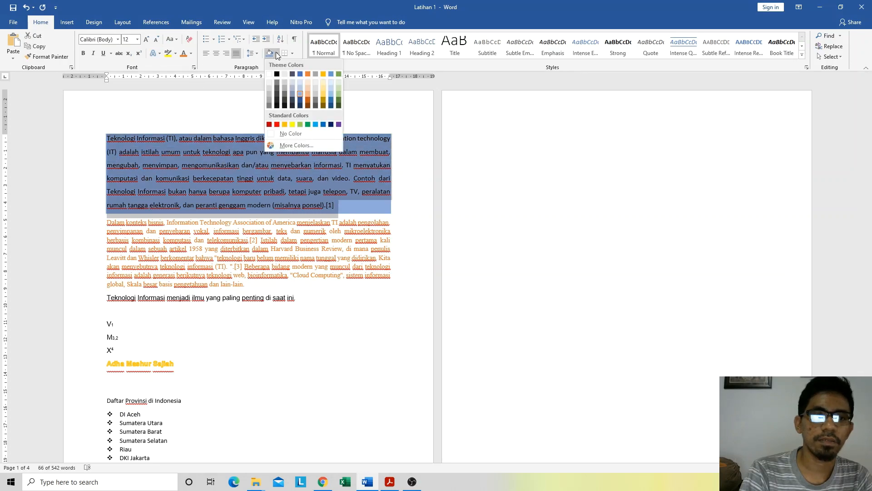
left_click(326, 90)
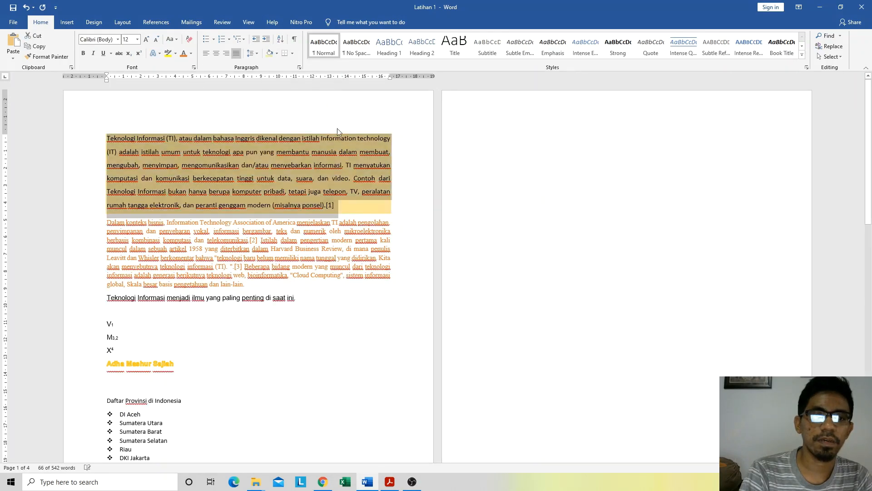
left_click(261, 248)
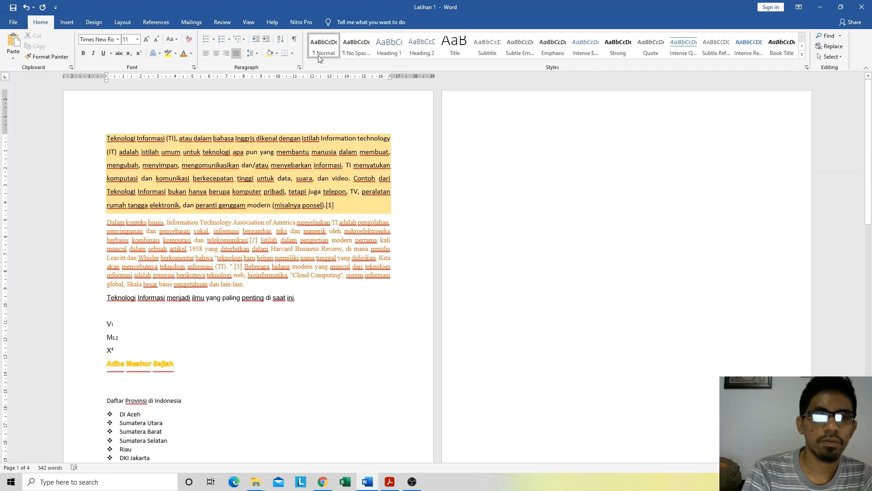
left_click(292, 55)
left_click(212, 201)
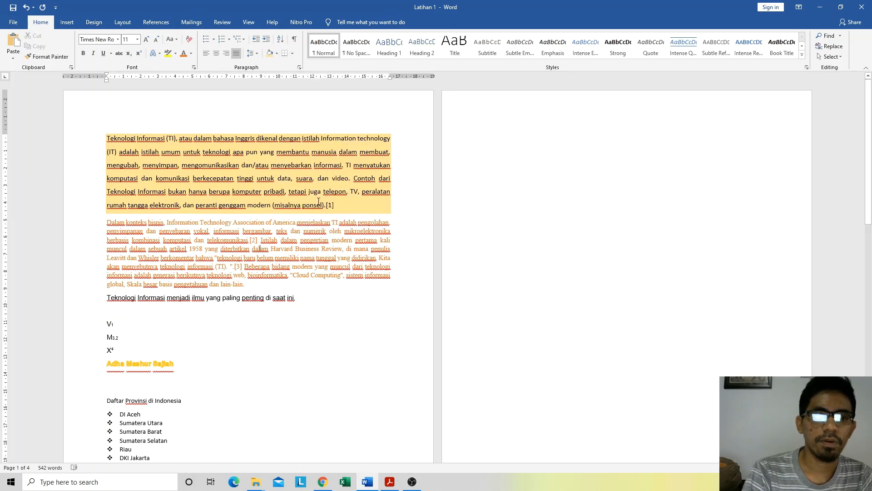
left_click_drag(347, 207, 110, 140)
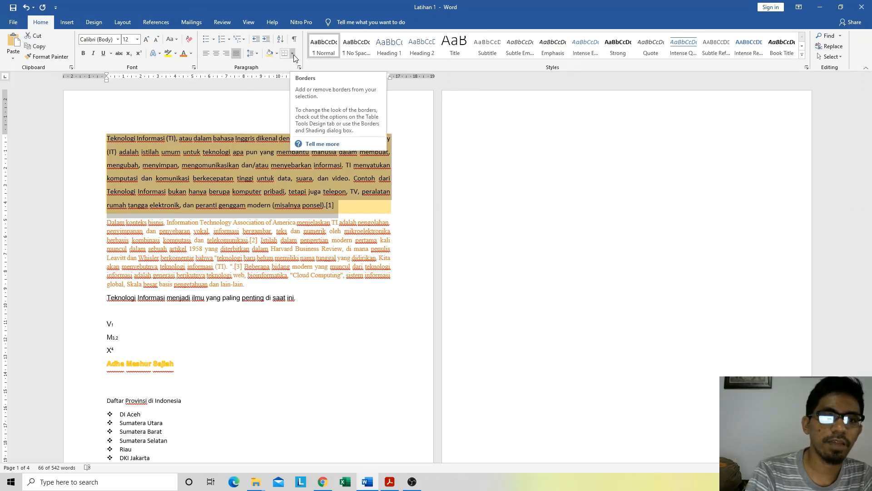
left_click(148, 223)
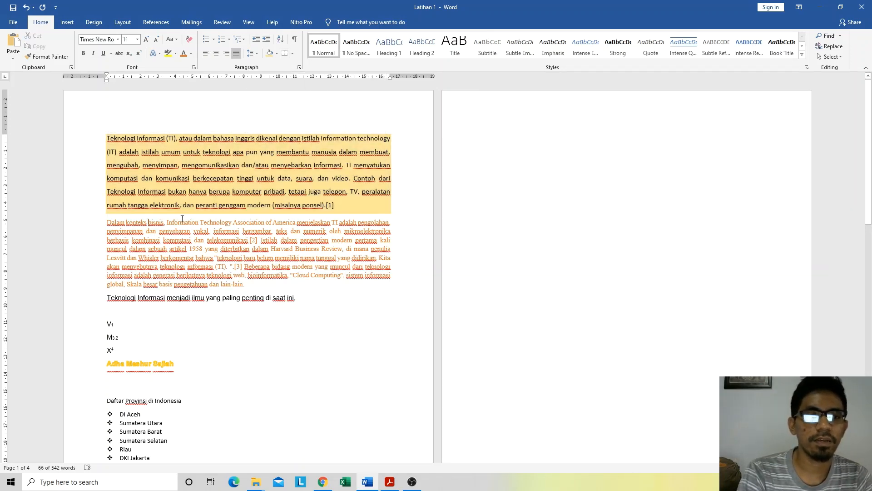
Step: Add a bottom border and a right border to the orange "Dalam konteks bisnis" paragraph
left_click_drag(270, 289, 86, 222)
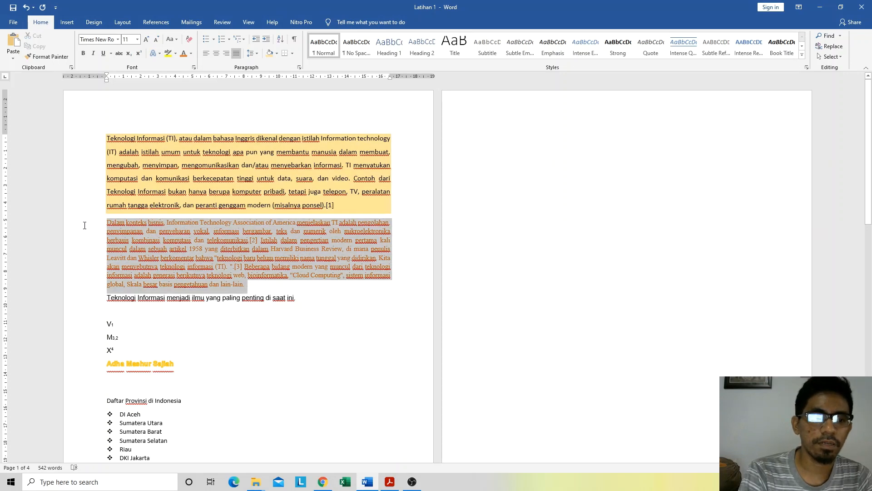
left_click(292, 53)
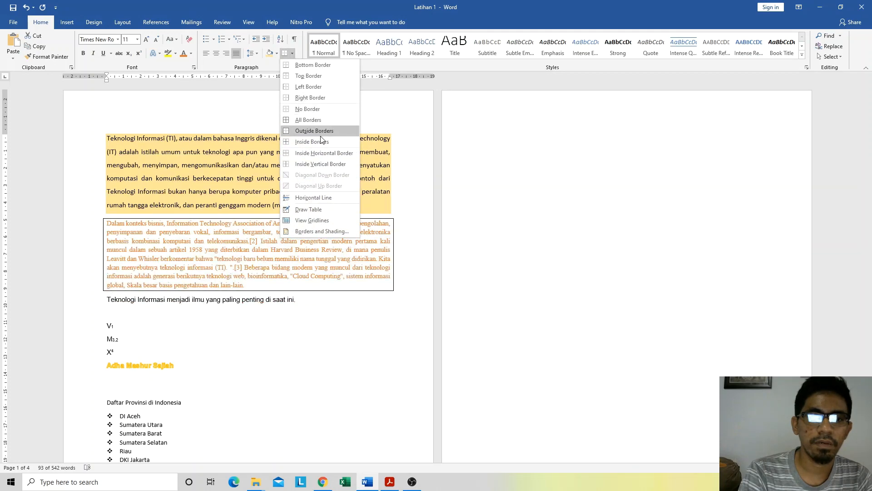
left_click(322, 65)
left_click(258, 278)
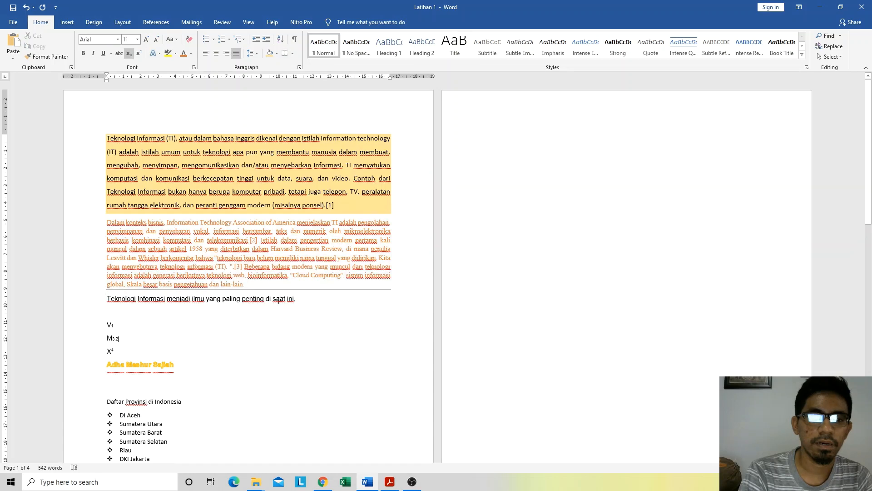
left_click_drag(249, 285, 98, 222)
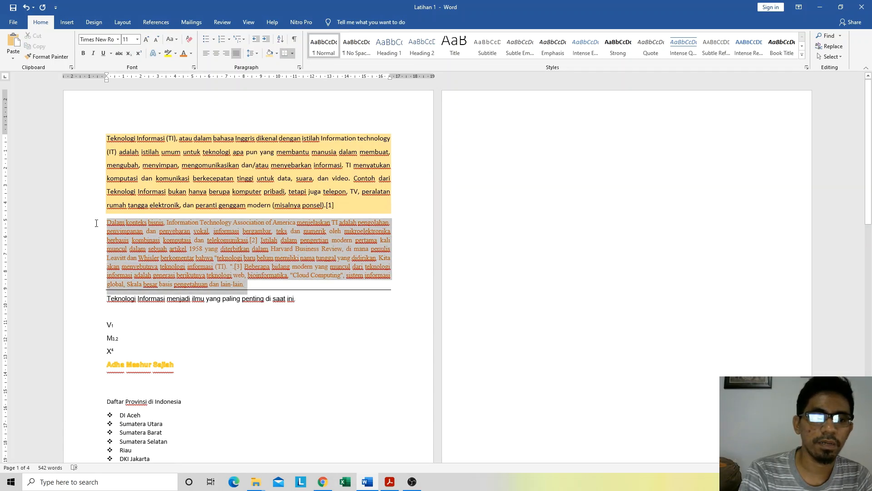
left_click(291, 53)
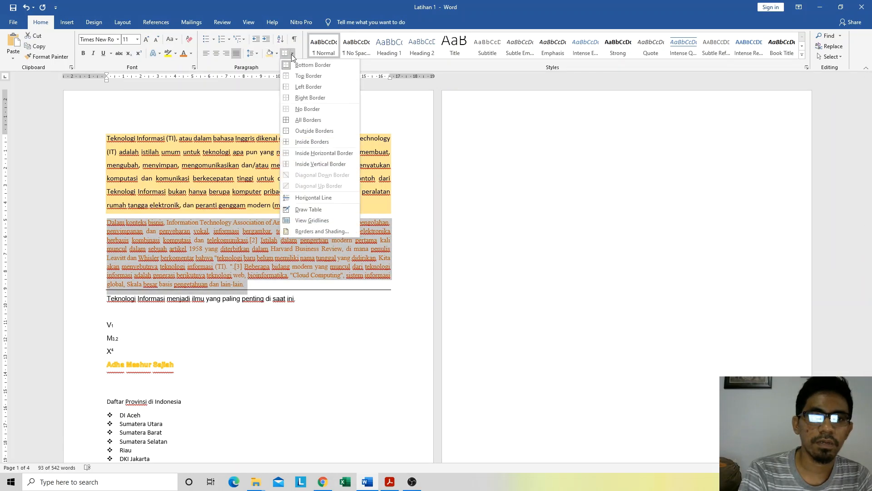
left_click(306, 97)
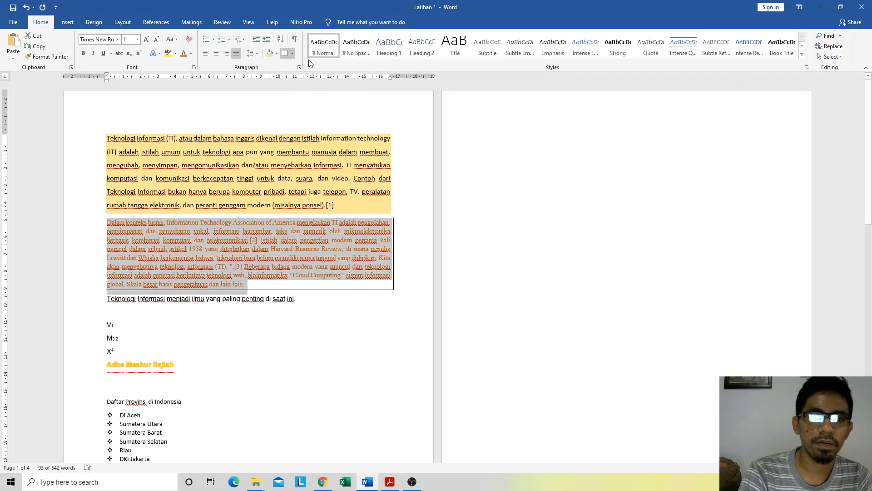
Step: Add a top border and a left border to the orange "Dalam konteks bisnis" paragraph
left_click(293, 53)
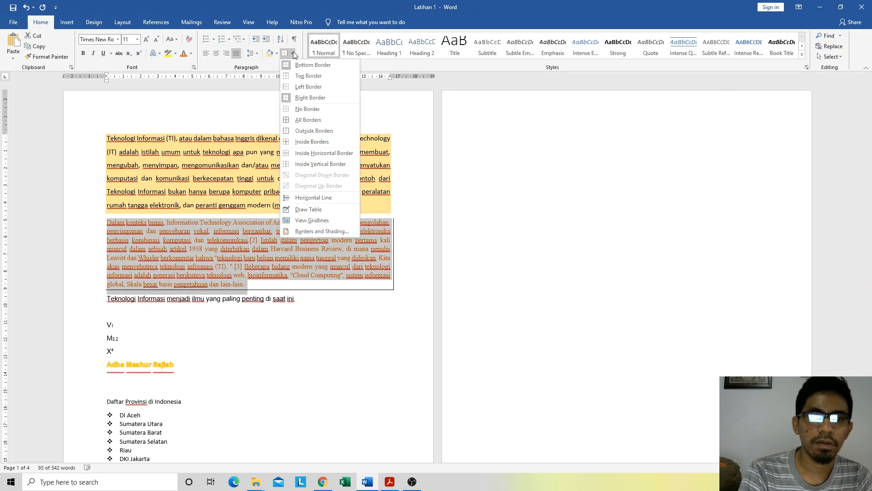
left_click(300, 76)
left_click(297, 267)
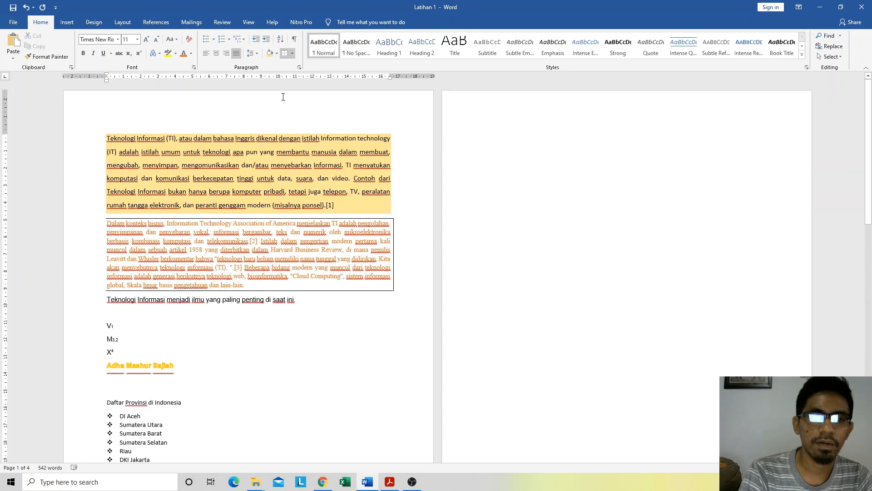
left_click(293, 53)
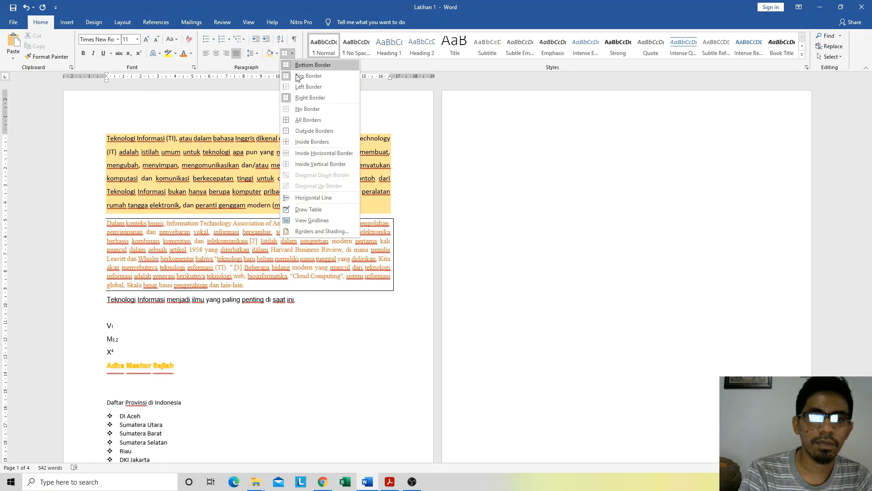
left_click(301, 86)
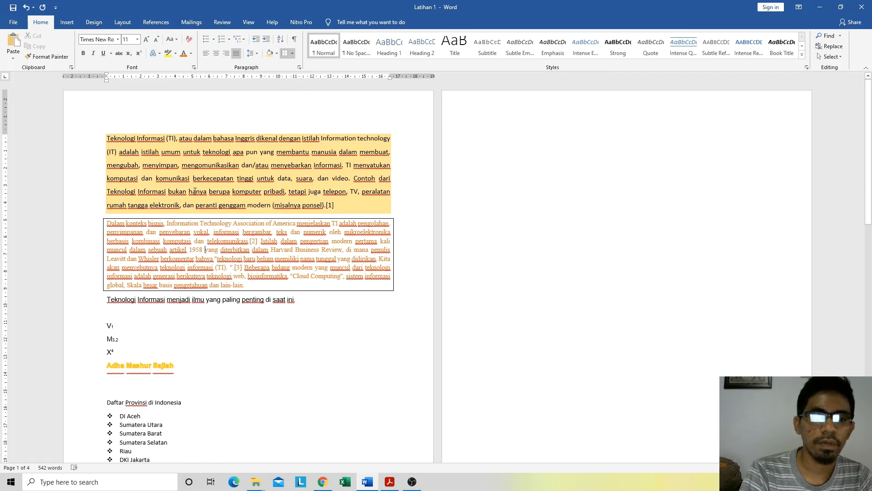
Step: Delete the blank second page so the "Daftar Fakultas UHO" list moves up onto it
scroll(191, 193, "down", 2)
scroll(191, 193, "up", 2)
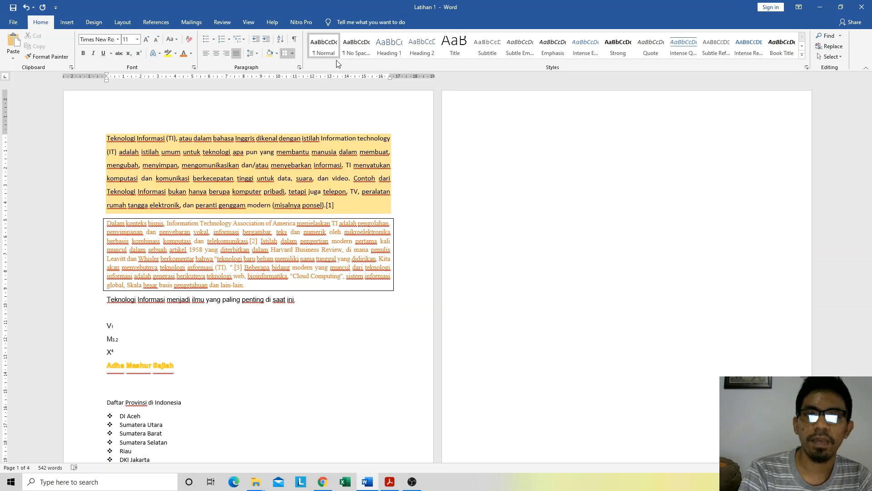
scroll(206, 231, "down", 2)
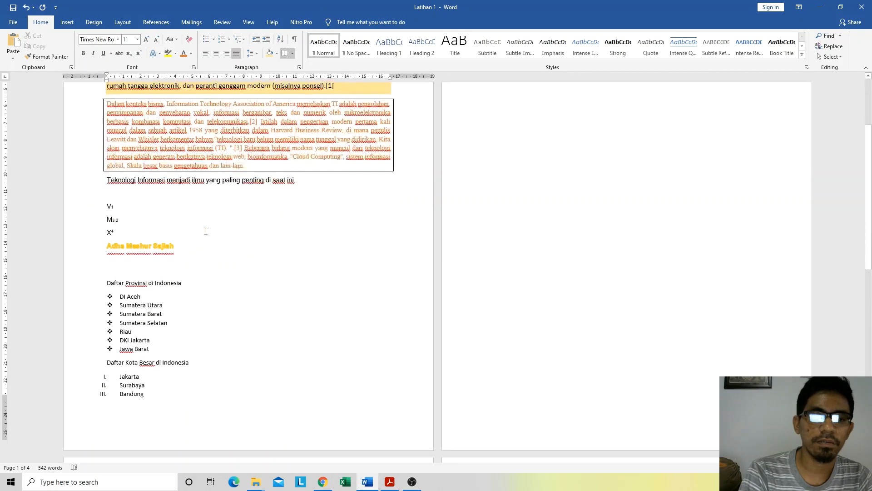
scroll(206, 231, "down", 7)
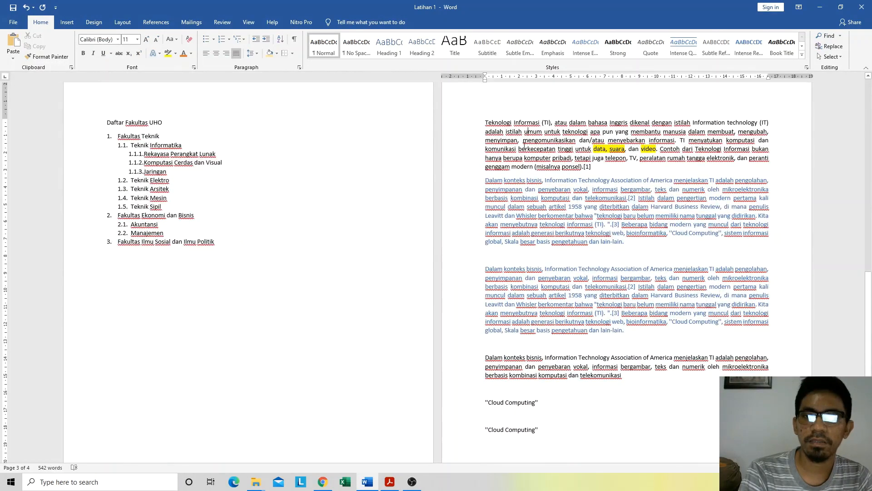
scroll(498, 173, "up", 6)
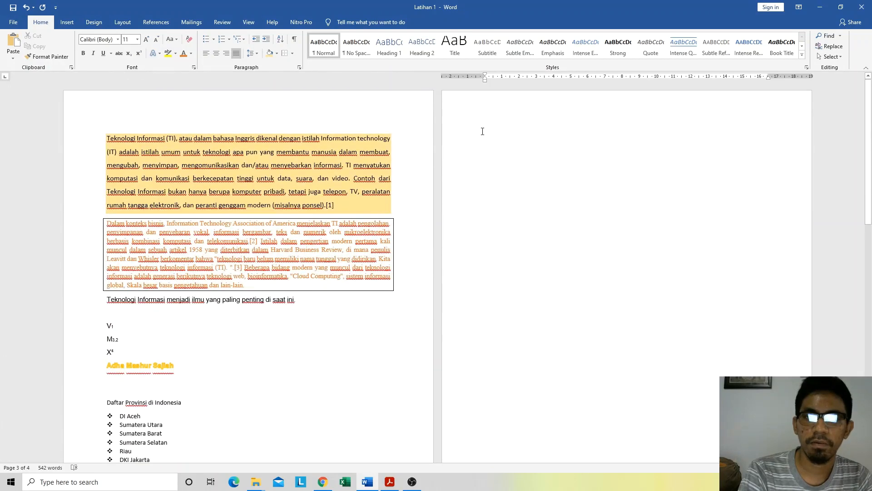
left_click(483, 132)
key("Delete")
key("Delete")
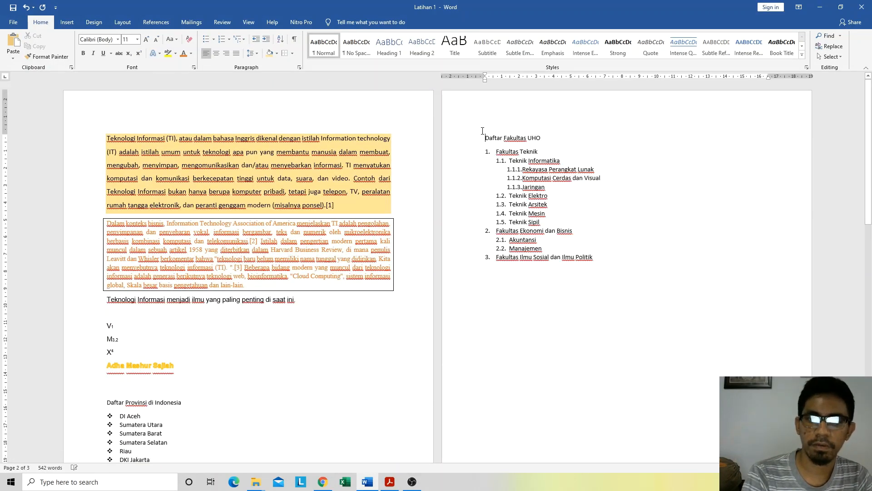
Step: Examine the Normal style's modification settings and font color choices with the last page's opening paragraph active, and close them without changes
scroll(514, 325, "down", 10)
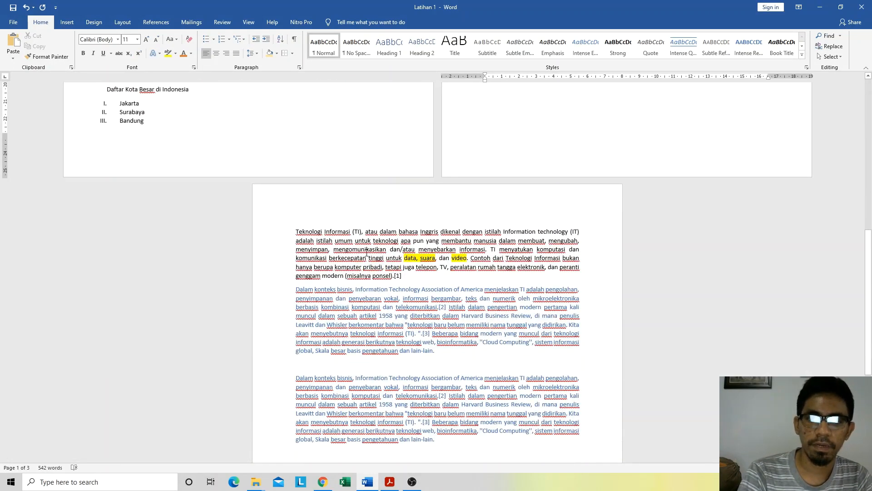
left_click(367, 251)
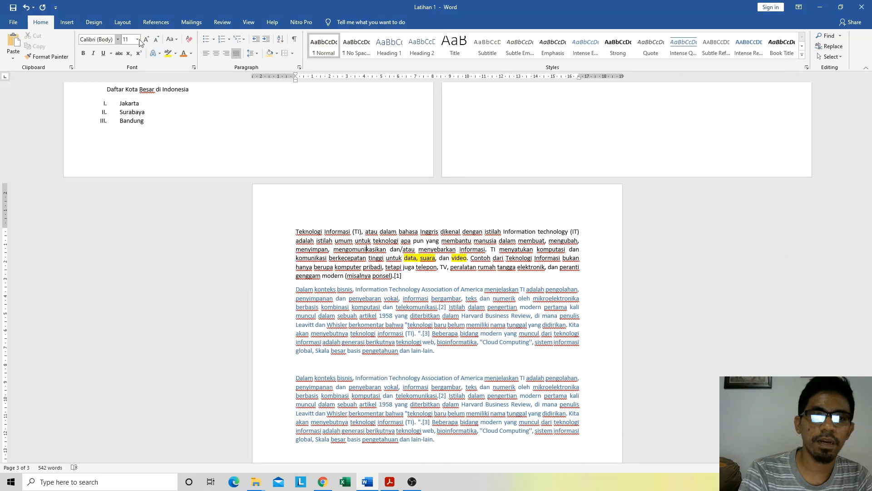
right_click(328, 42)
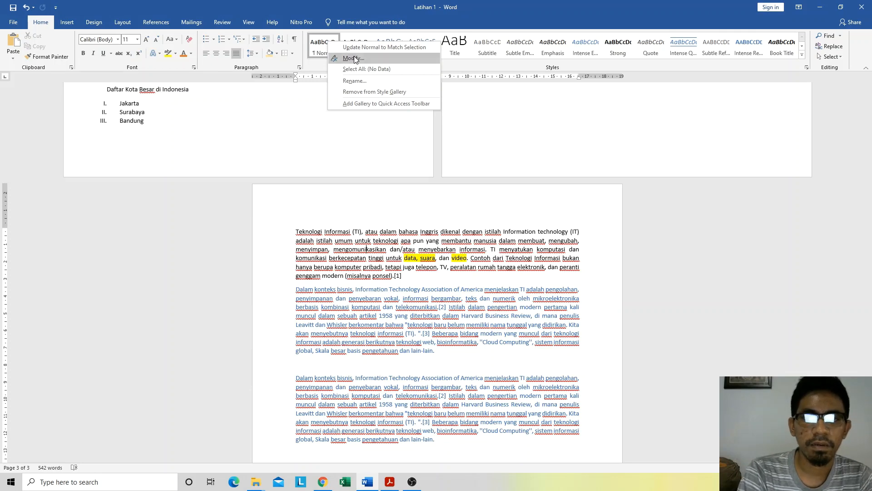
left_click(354, 59)
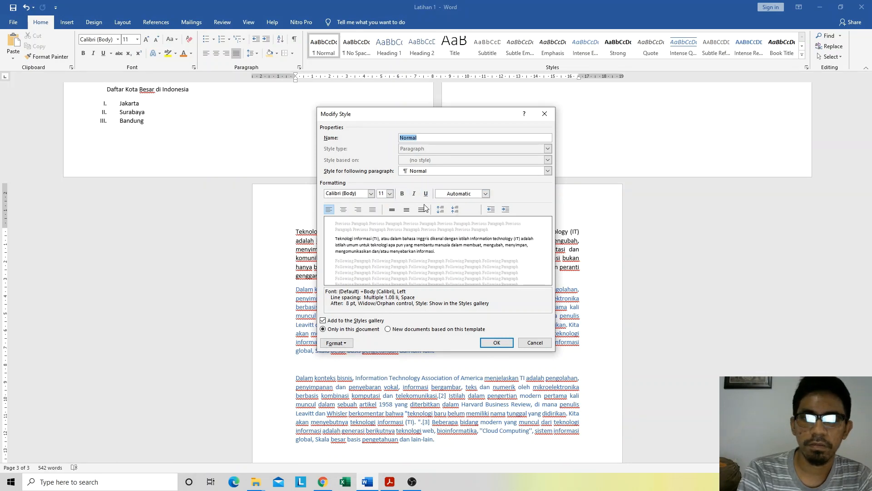
left_click(458, 195)
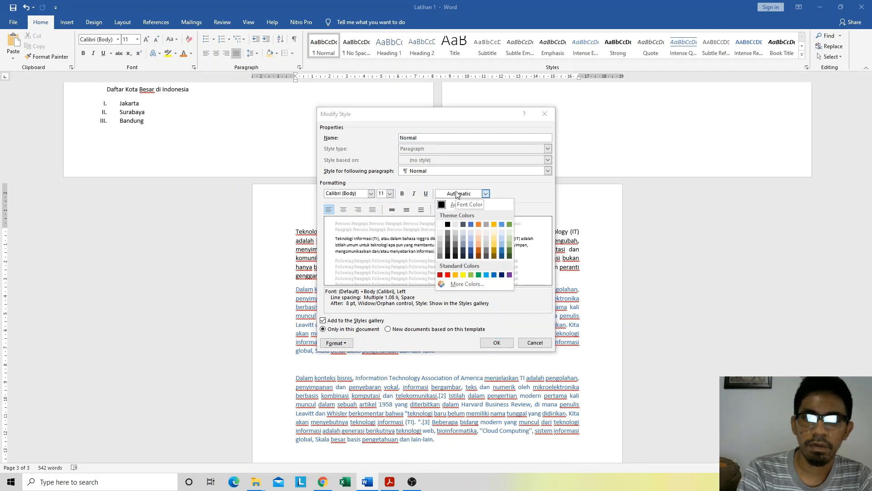
left_click(457, 195)
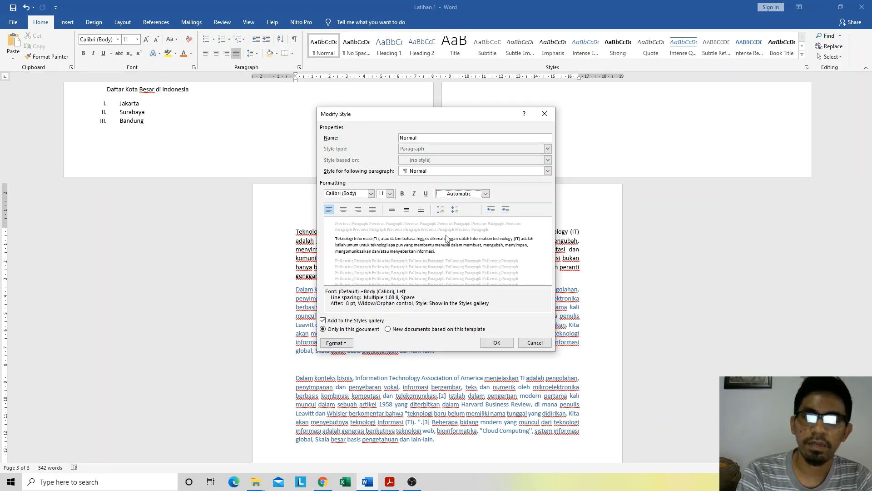
left_click(551, 112)
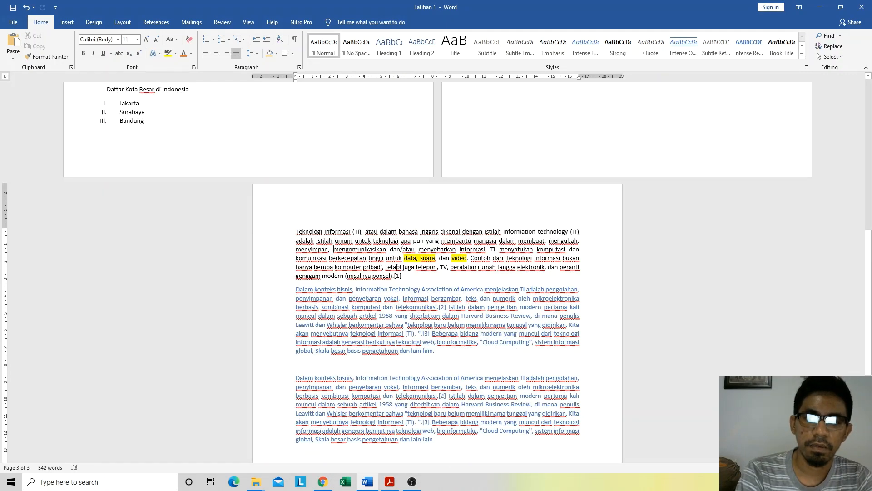
Step: Apply the No Spacing style to the last page's opening "Teknologi Informasi" paragraph, and then reapply the Normal style
left_click_drag(402, 275, 288, 234)
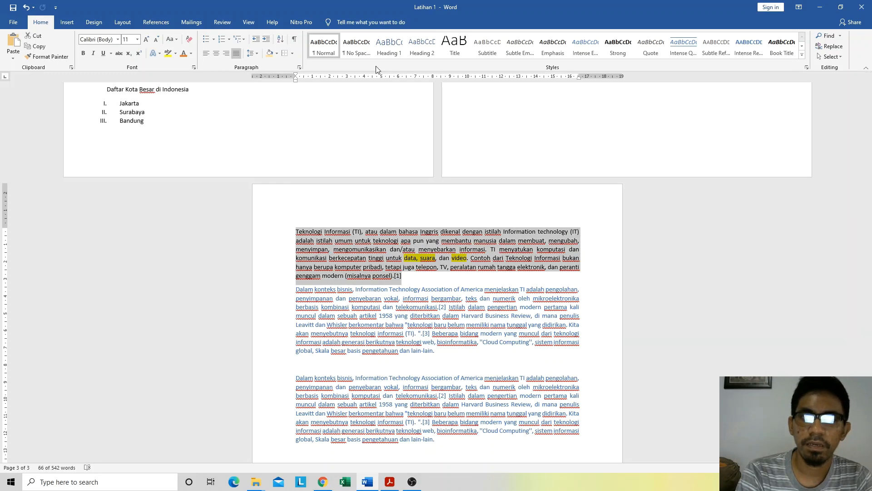
left_click(363, 52)
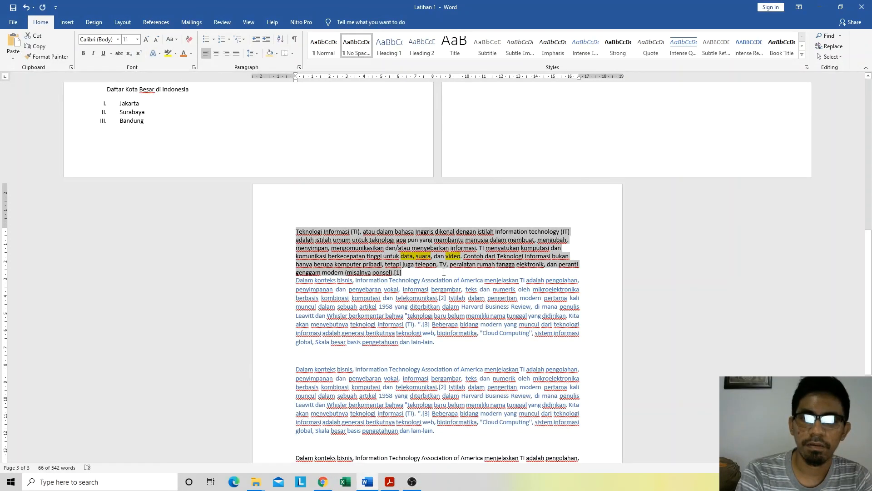
left_click(324, 46)
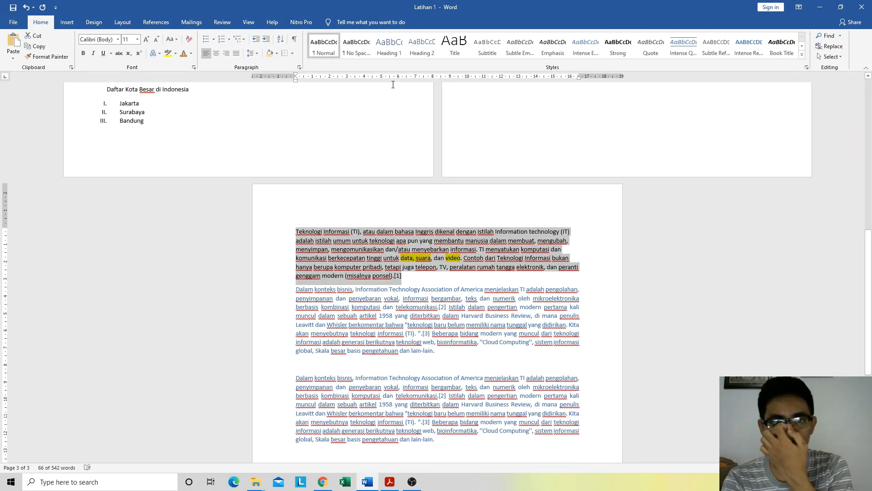
Step: Apply the Heading 1 style to the last page's opening paragraph and review that style's modification settings without changing them
left_click(387, 50)
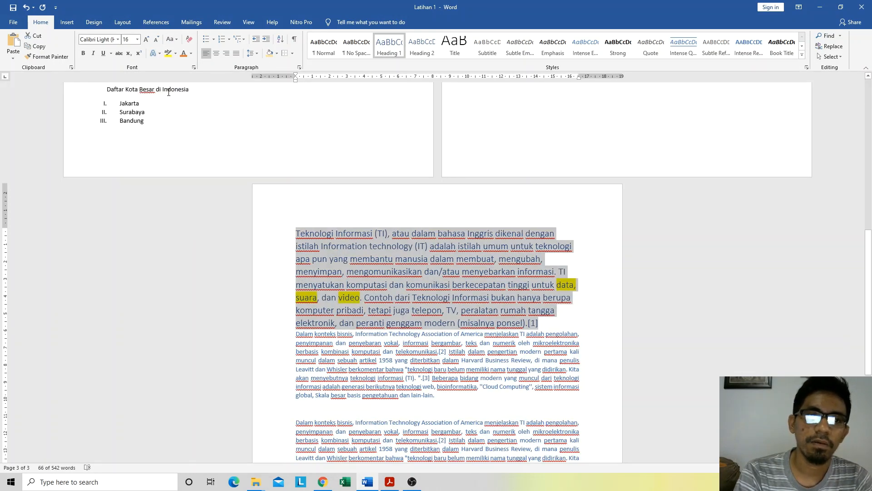
right_click(397, 51)
left_click(419, 63)
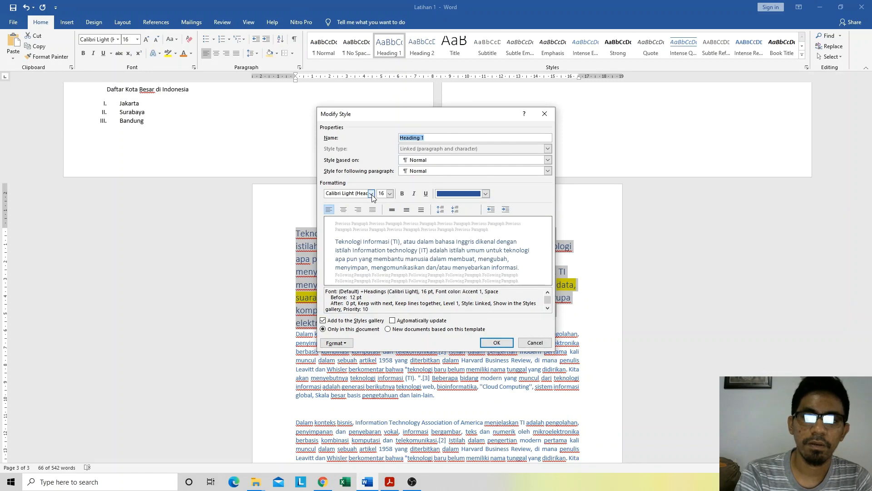
left_click(543, 112)
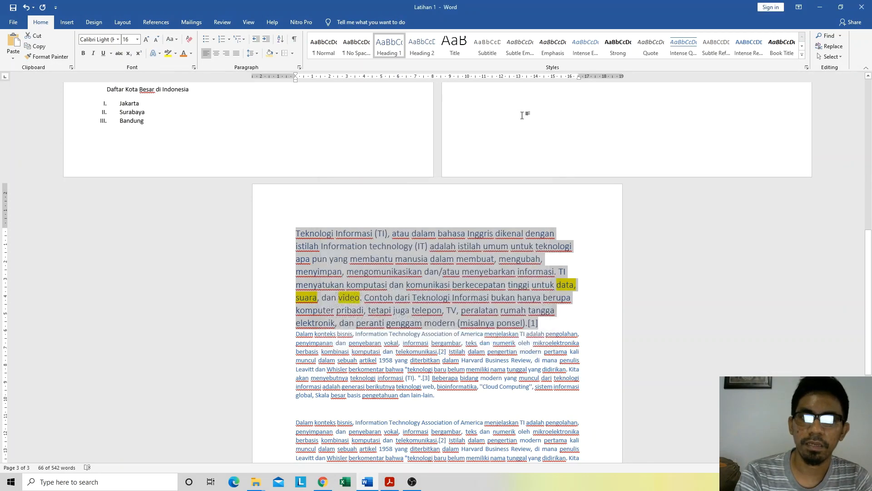
Step: Return the last page's opening paragraph to the Normal style
left_click(549, 326)
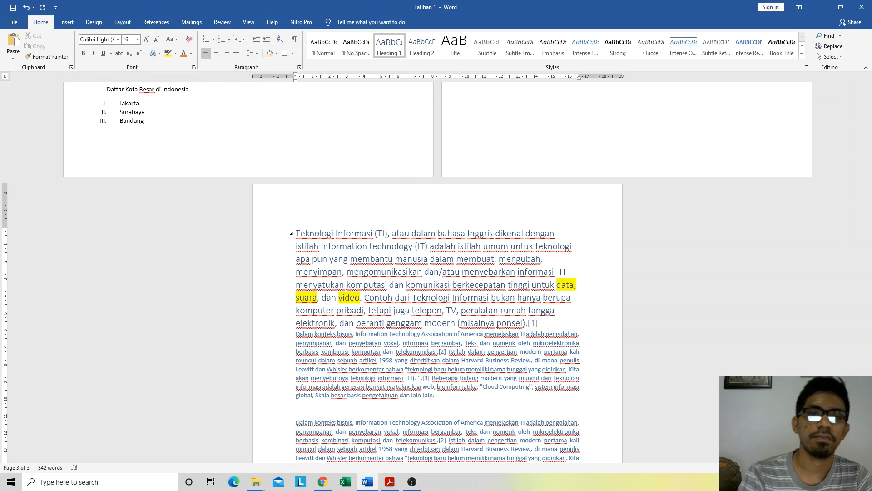
left_click(387, 285)
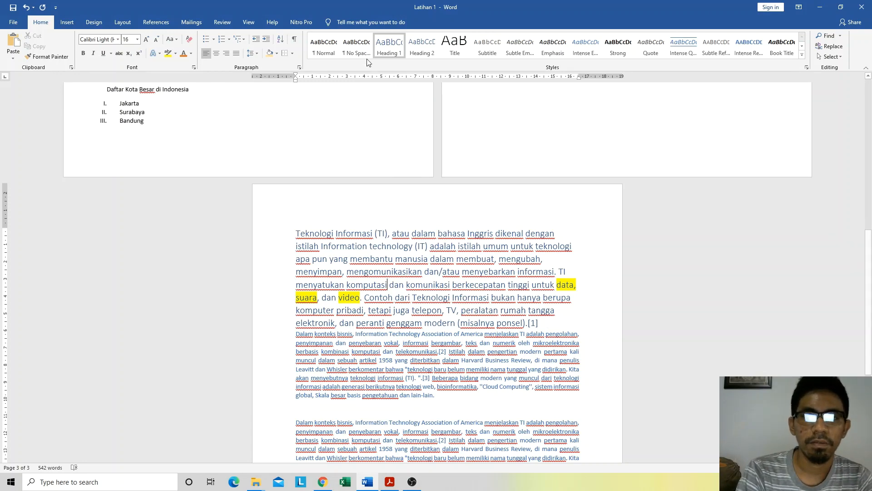
left_click(324, 46)
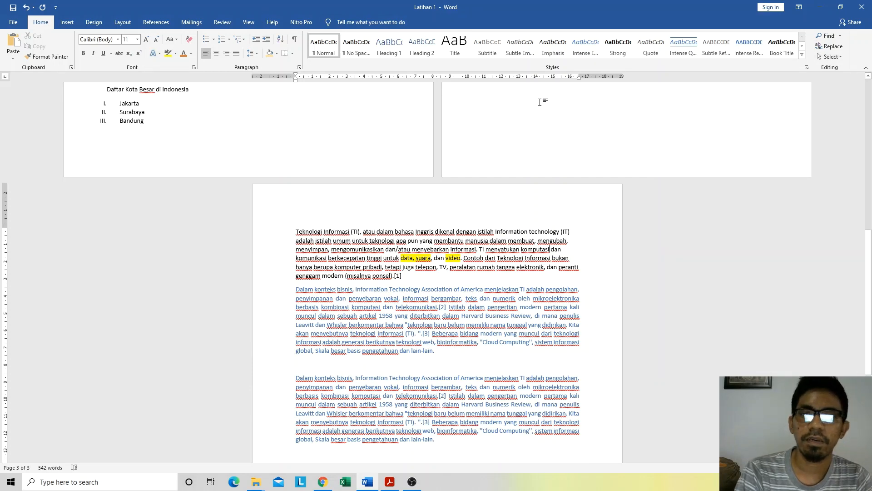
Step: Look through the last page's paragraphs, the shaded first-page paragraph and the "Daftar Fakultas UHO" list
scroll(486, 188, "up", 5)
scroll(515, 218, "down", 5)
scroll(515, 219, "down", 6)
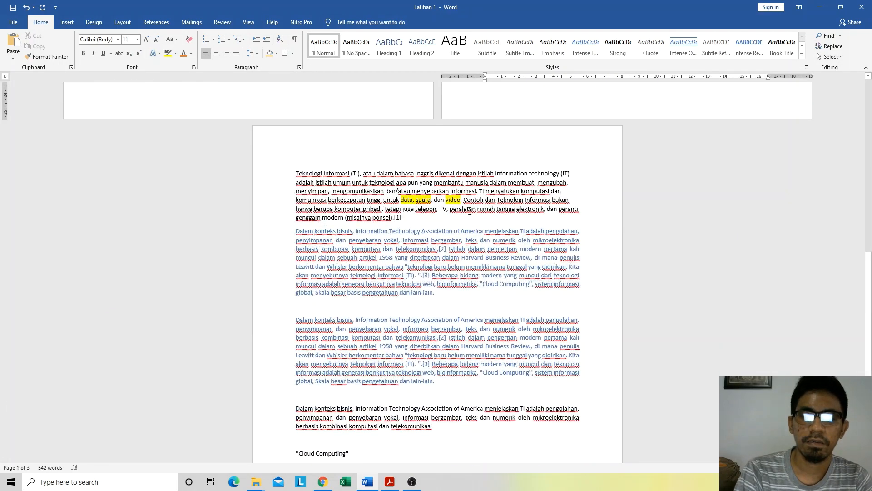
left_click(358, 320)
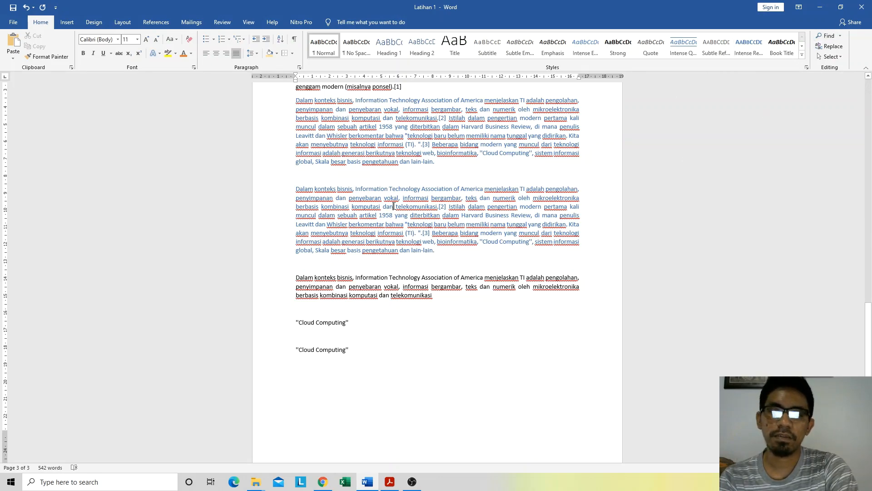
scroll(394, 206, "up", 6)
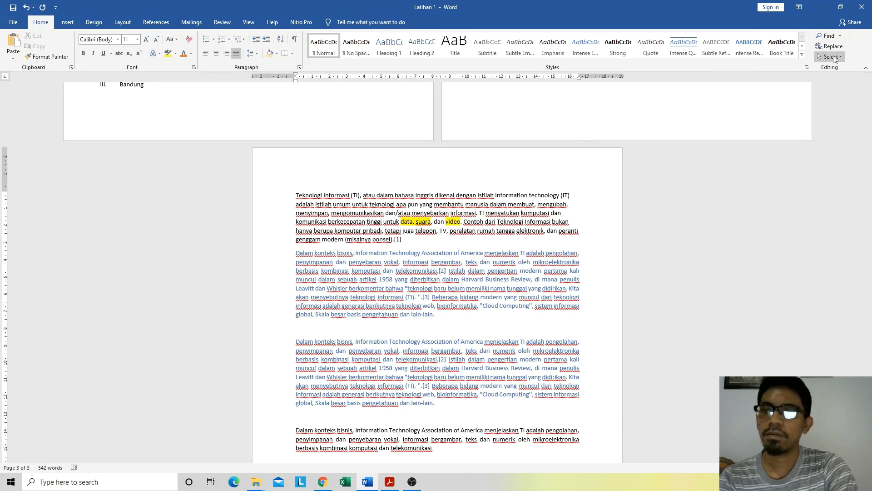
scroll(324, 268, "up", 11)
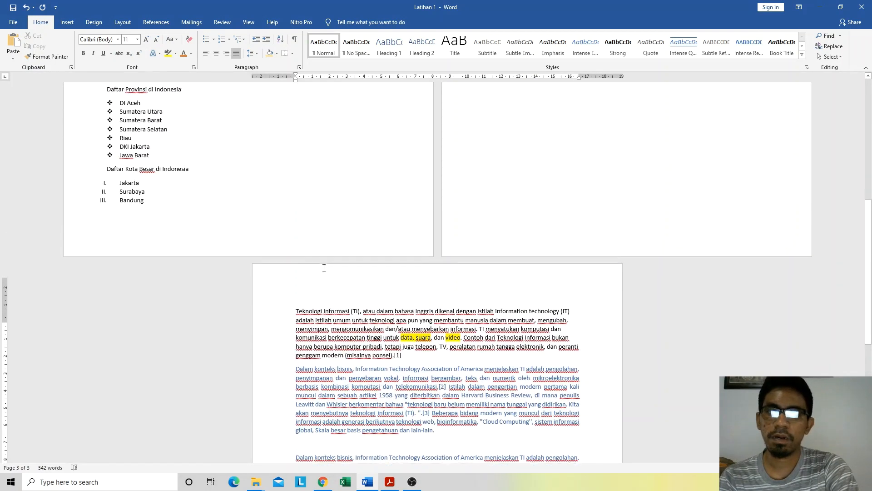
scroll(325, 269, "up", 6)
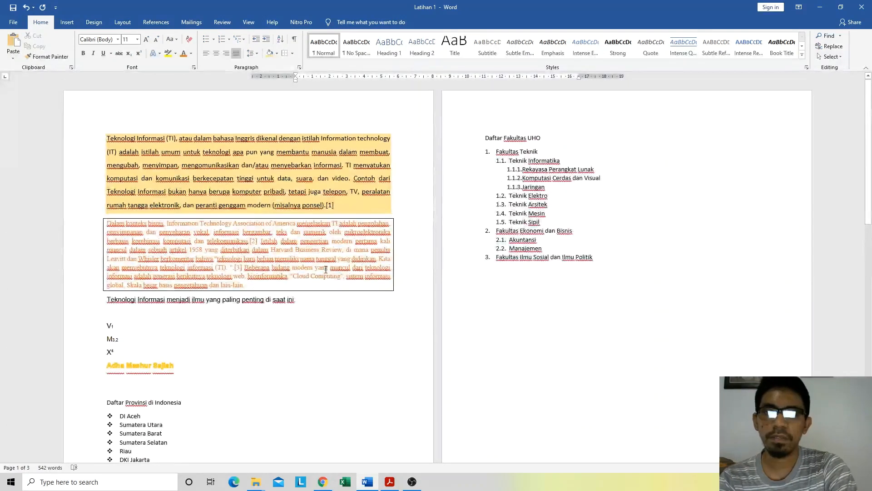
left_click(509, 151)
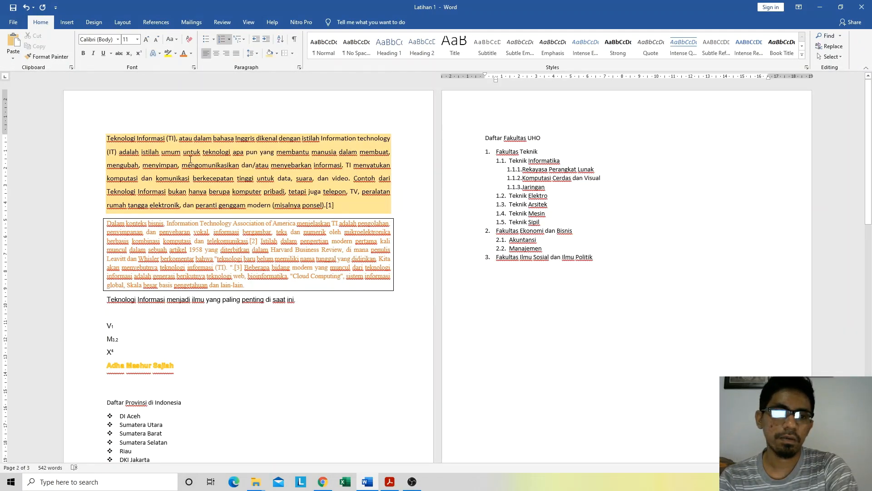
left_click(167, 154)
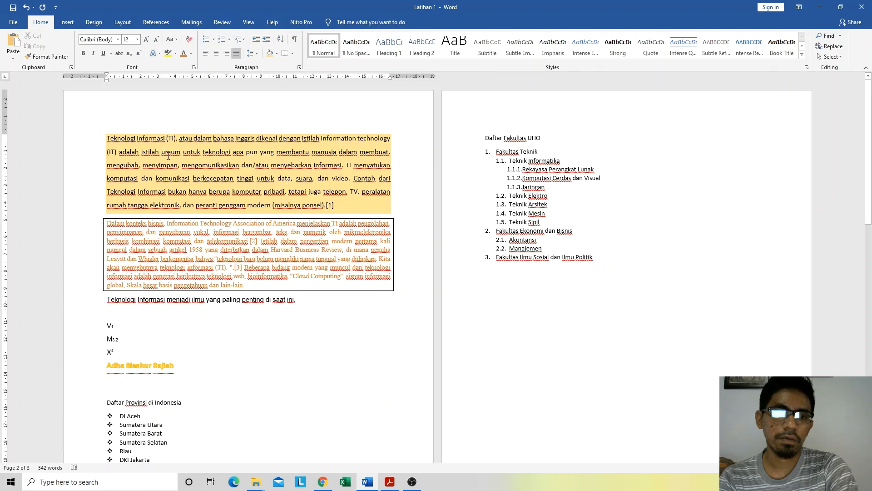
left_click(513, 151)
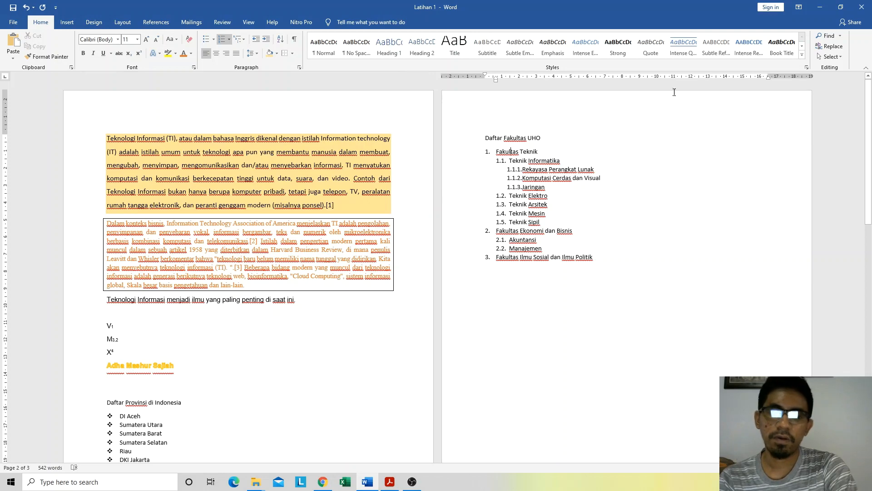
Step: Search the document for "fakultas" and visit each match in the faculty list
left_click(830, 36)
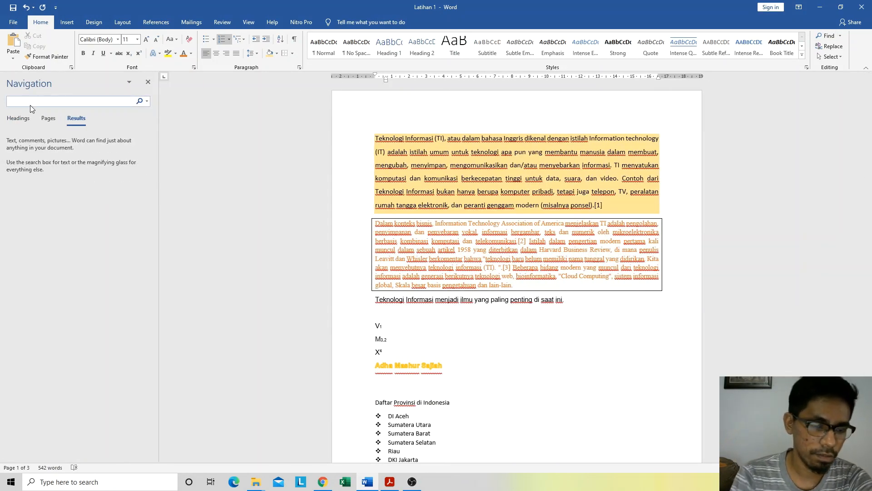
type("fakultas")
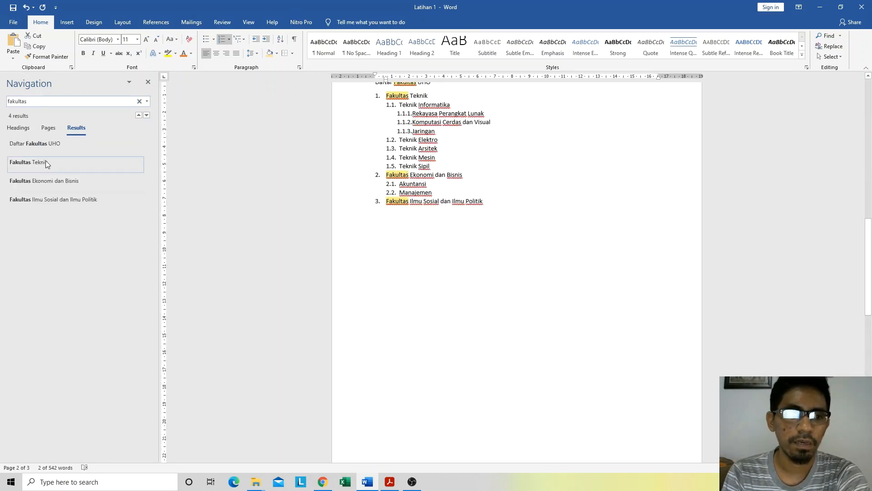
left_click(34, 143)
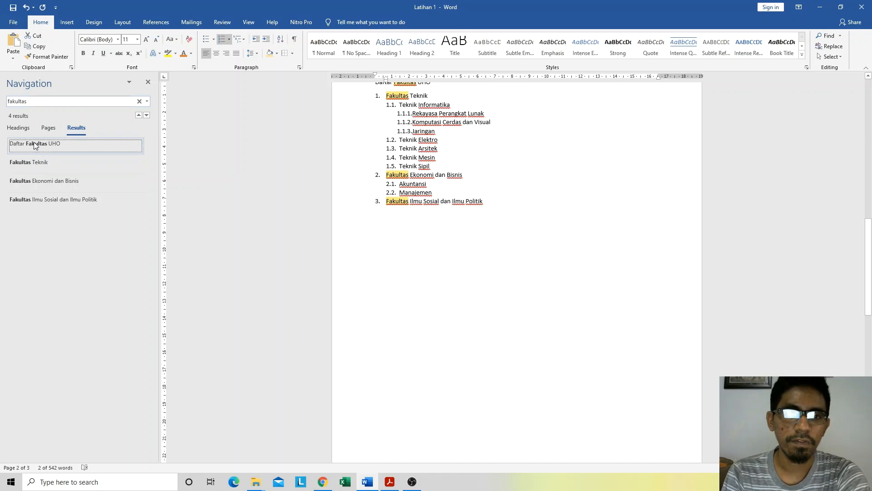
left_click(31, 165)
left_click(33, 182)
left_click(35, 200)
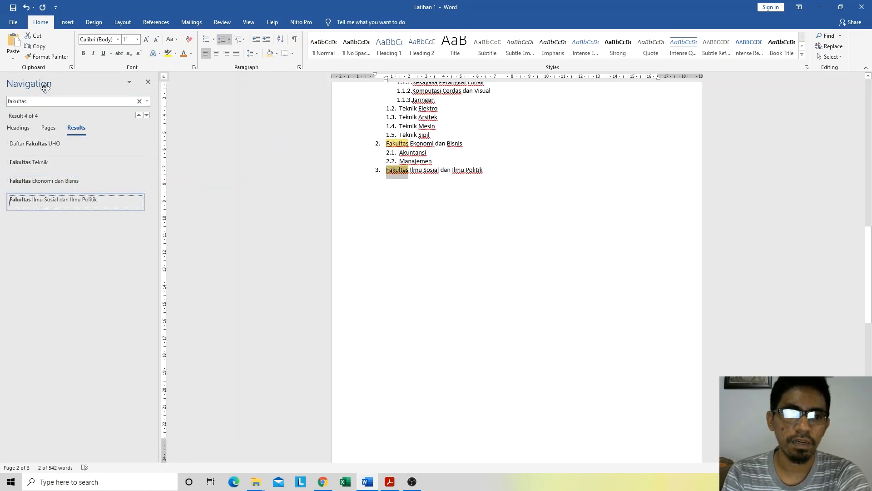
left_click(42, 103)
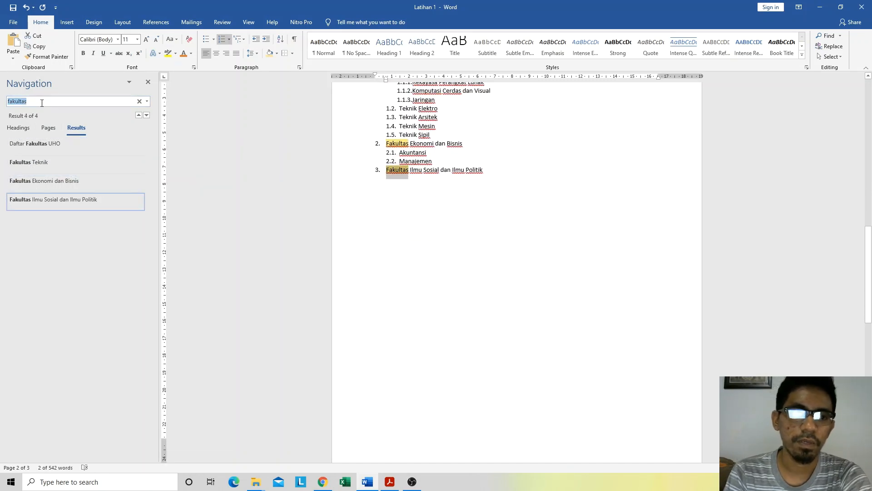
Step: Set up a replacement of "Fakultas" with "F.", searching from the document's beginning, and replace the word in the "Daftar Fakultas UHO" title
left_click(830, 46)
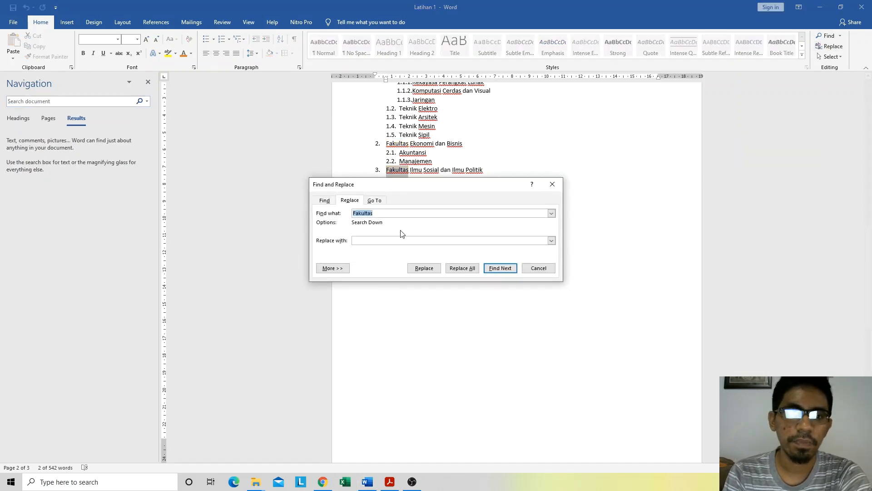
left_click(365, 239)
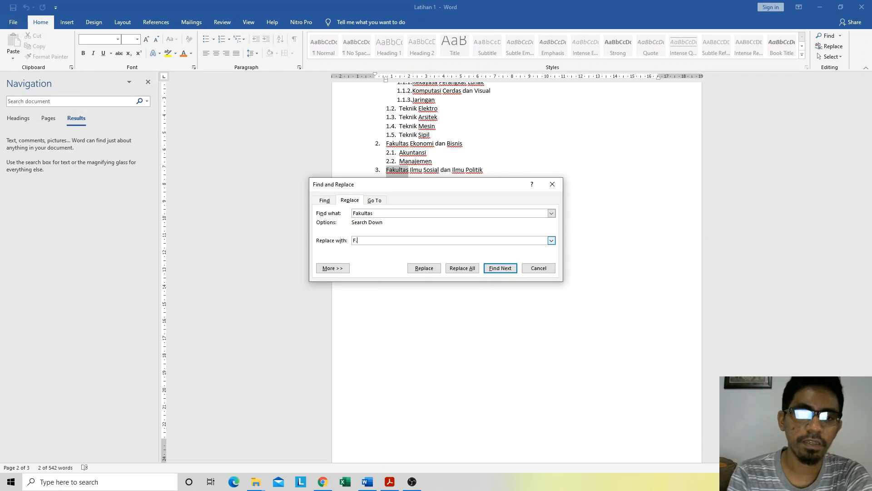
type("F.")
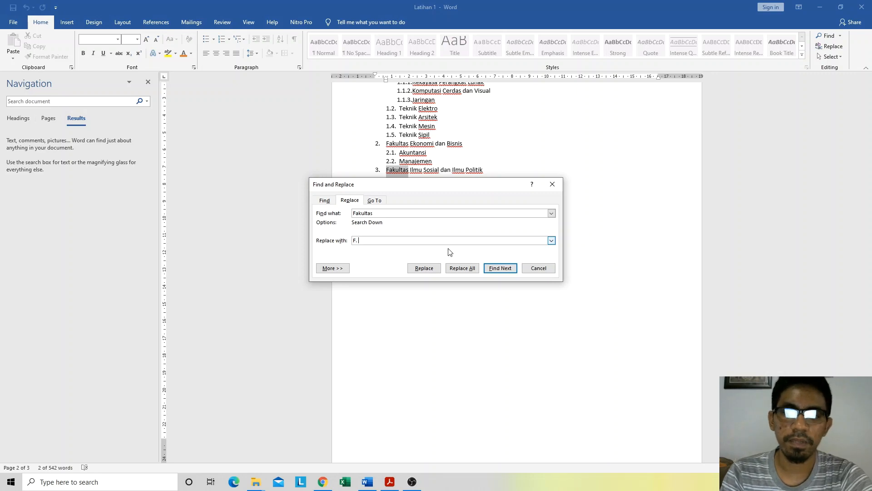
left_click(501, 269)
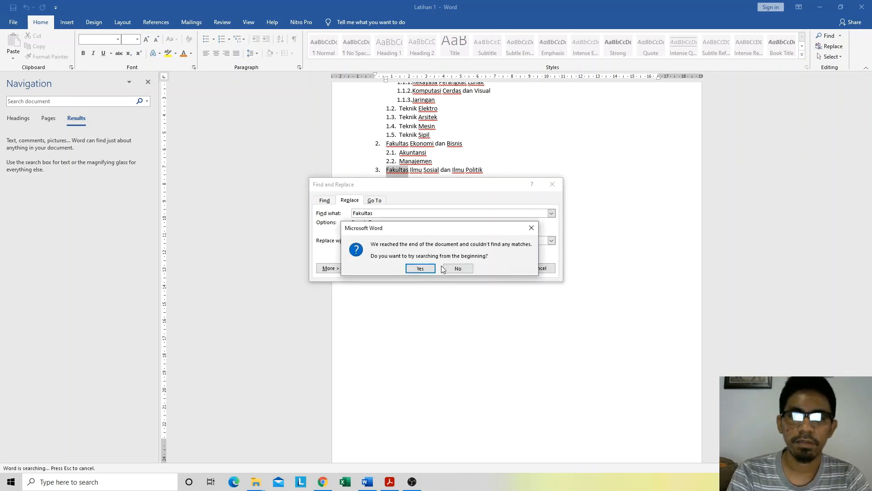
left_click(424, 269)
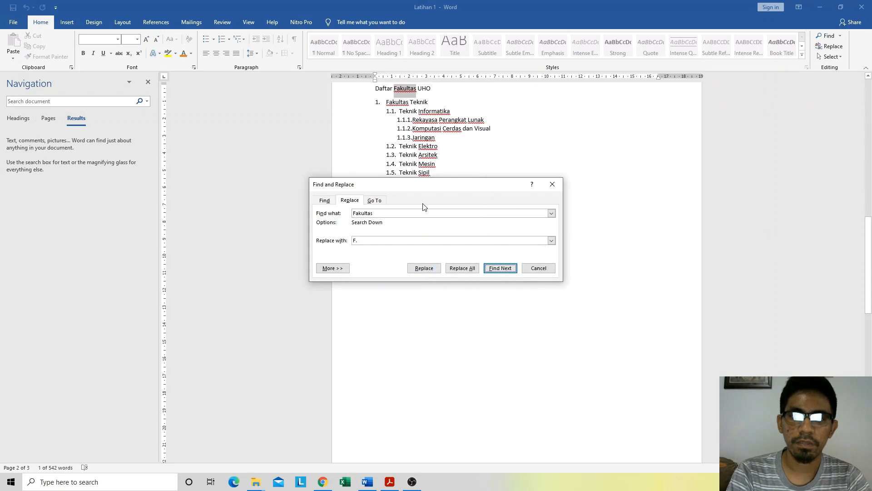
left_click_drag(438, 190, 684, 111)
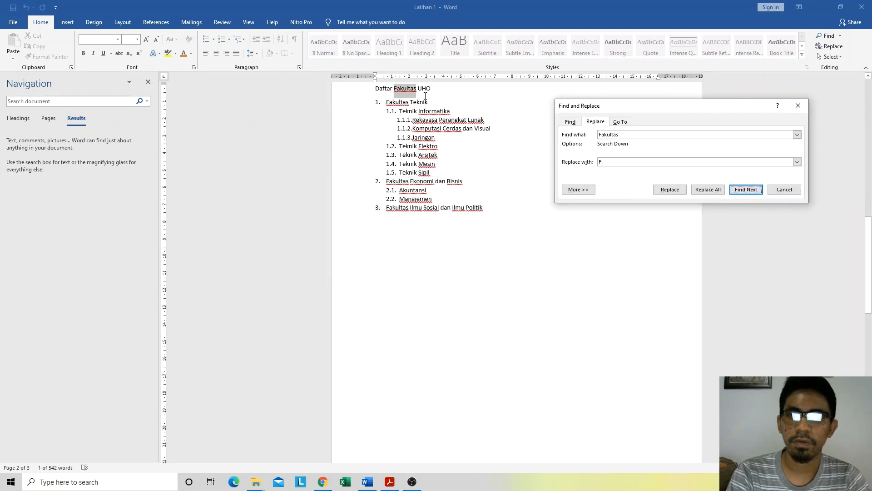
left_click(670, 189)
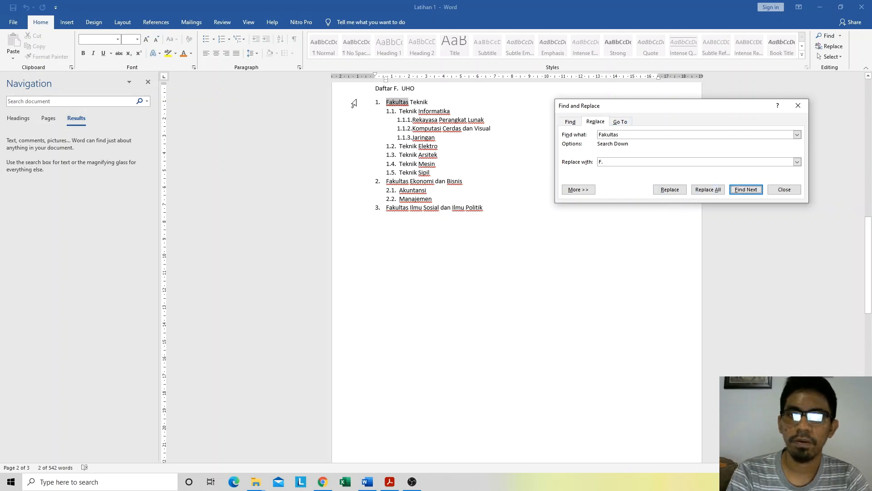
Step: Skip the "Fakultas Teknik" match and replace "Fakultas" with "F." in the Ekonomi dan Bisnis and Ilmu Sosial dan Ilmu Politik items
left_click(743, 191)
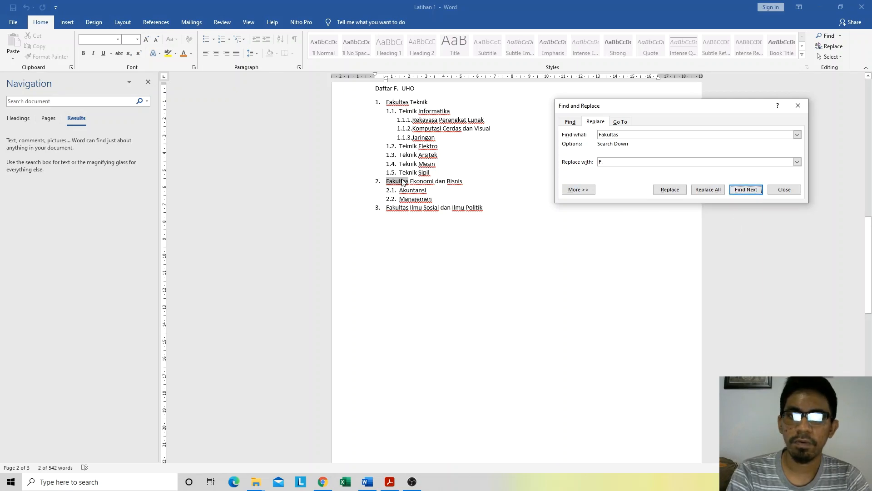
left_click(669, 191)
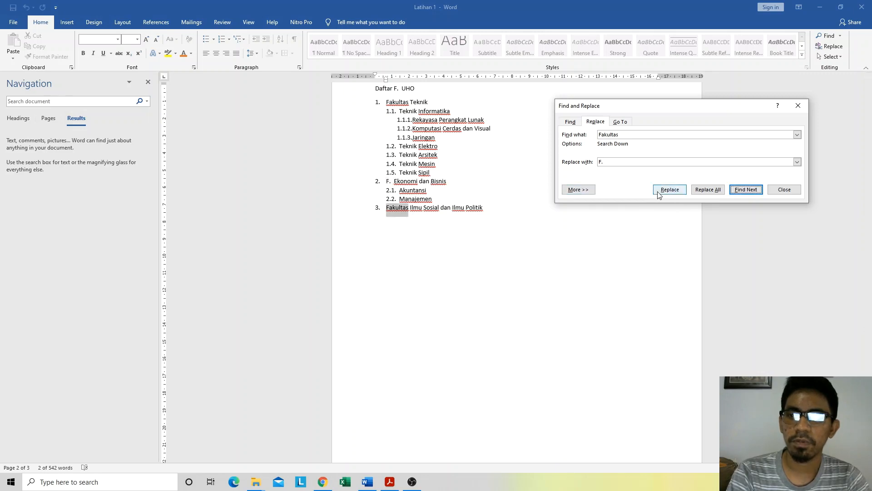
left_click(664, 194)
left_click(439, 264)
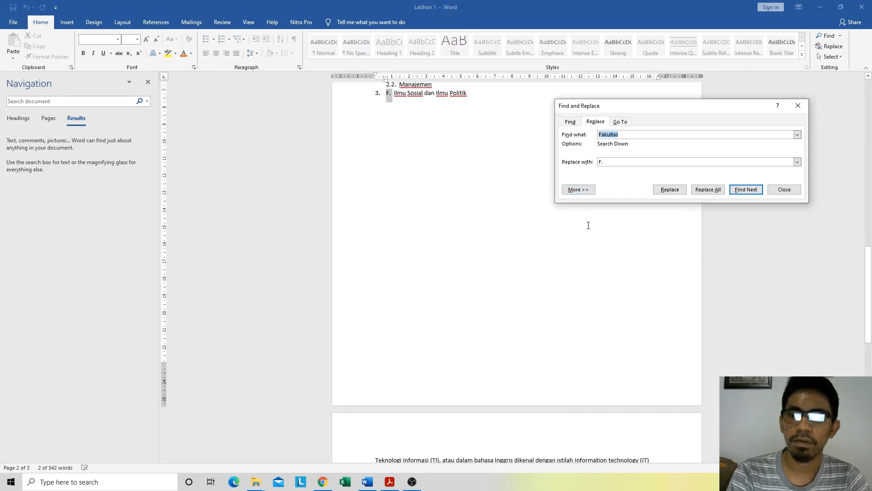
Step: Search again from the document's beginning, replace "Fakultas" with "F." in the Teknik item, and close Find and Replace
left_click(746, 191)
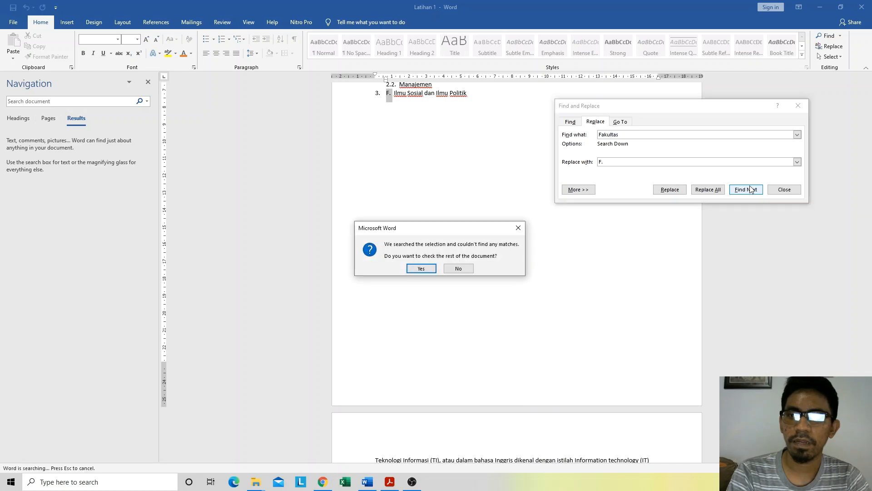
left_click(416, 268)
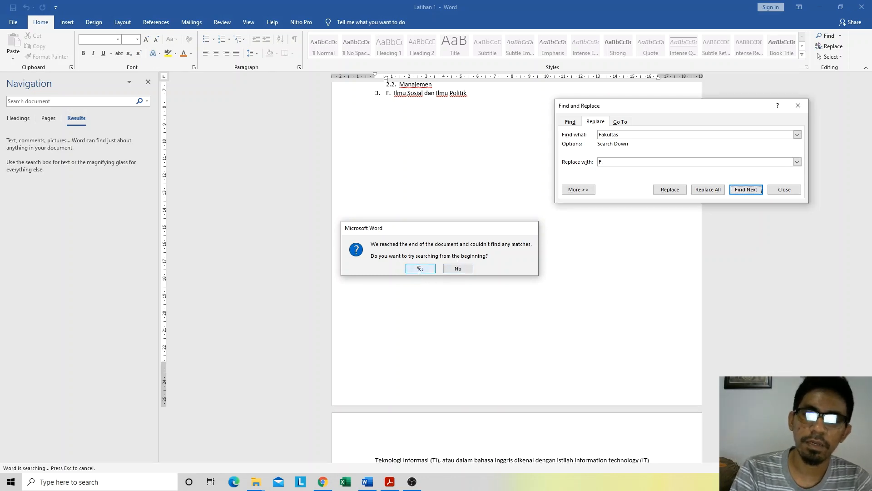
left_click(418, 268)
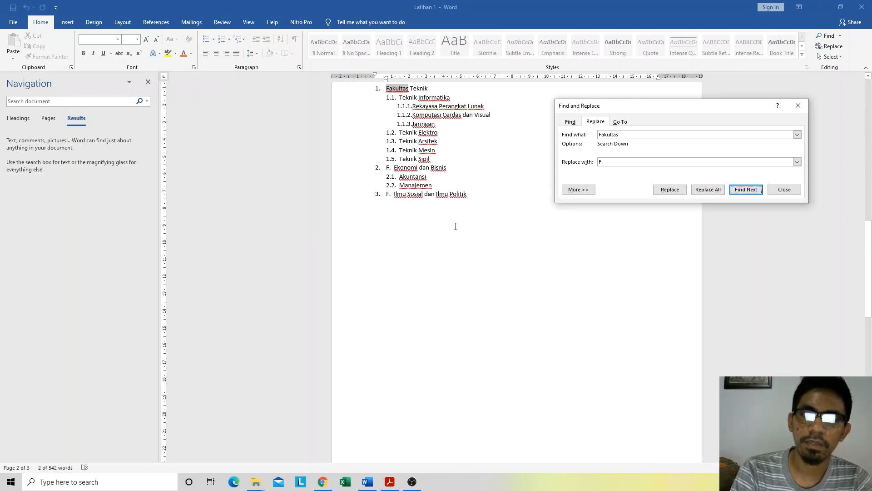
left_click(671, 192)
left_click(439, 266)
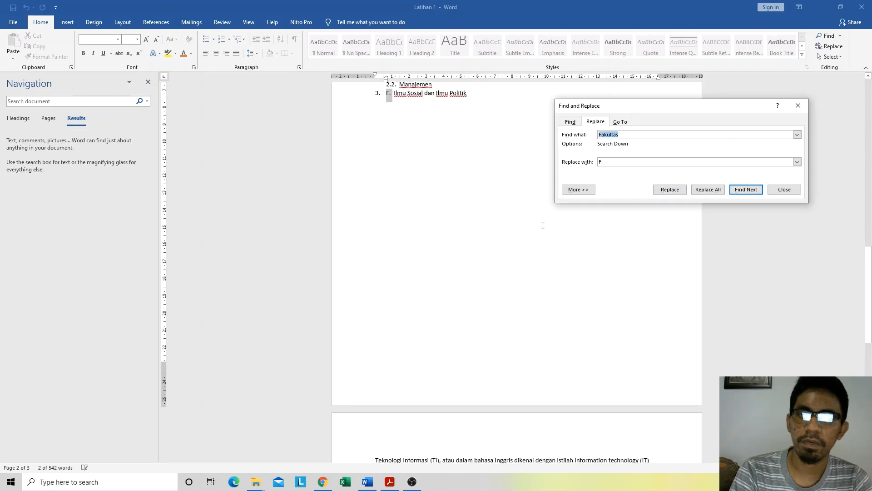
left_click(774, 193)
scroll(465, 249, "up", 5)
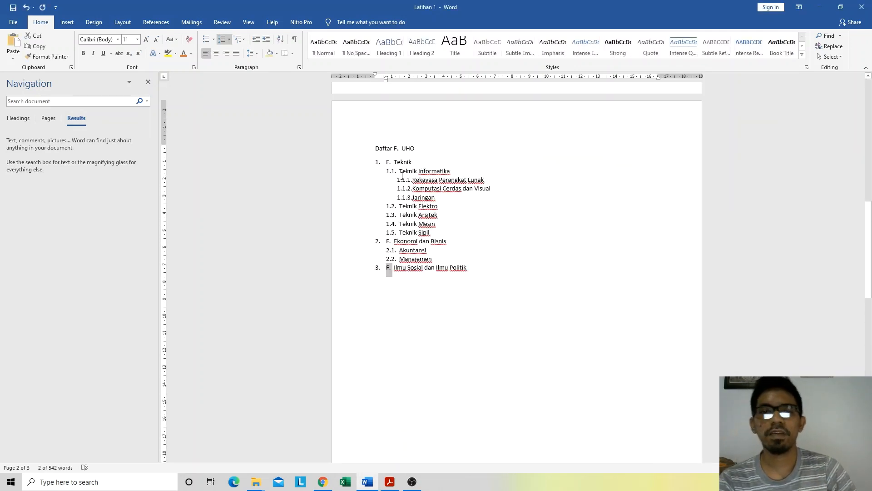
left_click(840, 57)
left_click(750, 239)
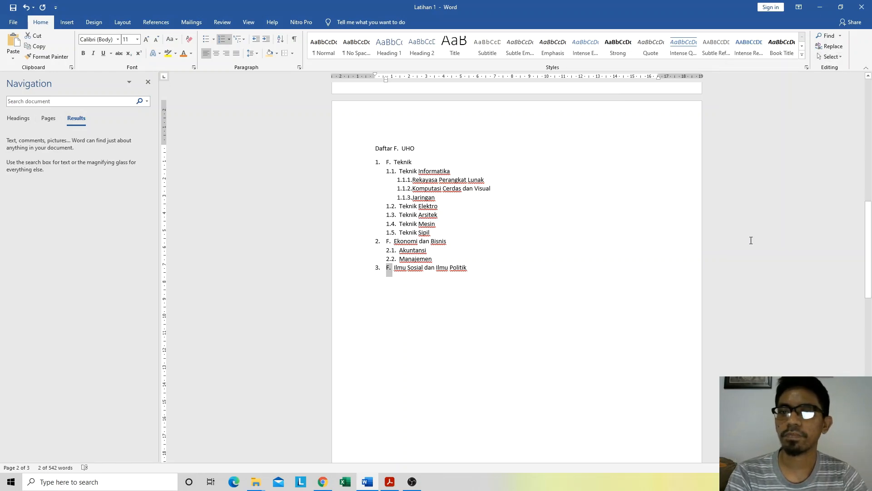
left_click(545, 253)
scroll(211, 267, "up", 10)
scroll(213, 263, "up", 1)
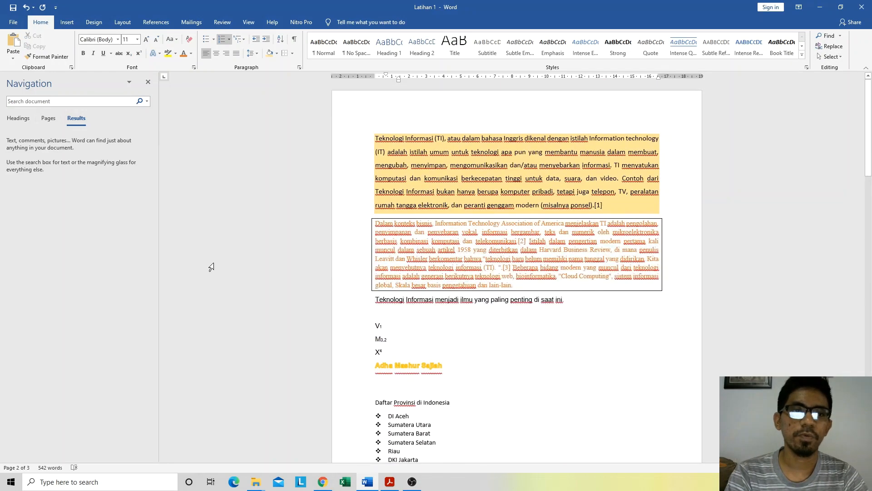